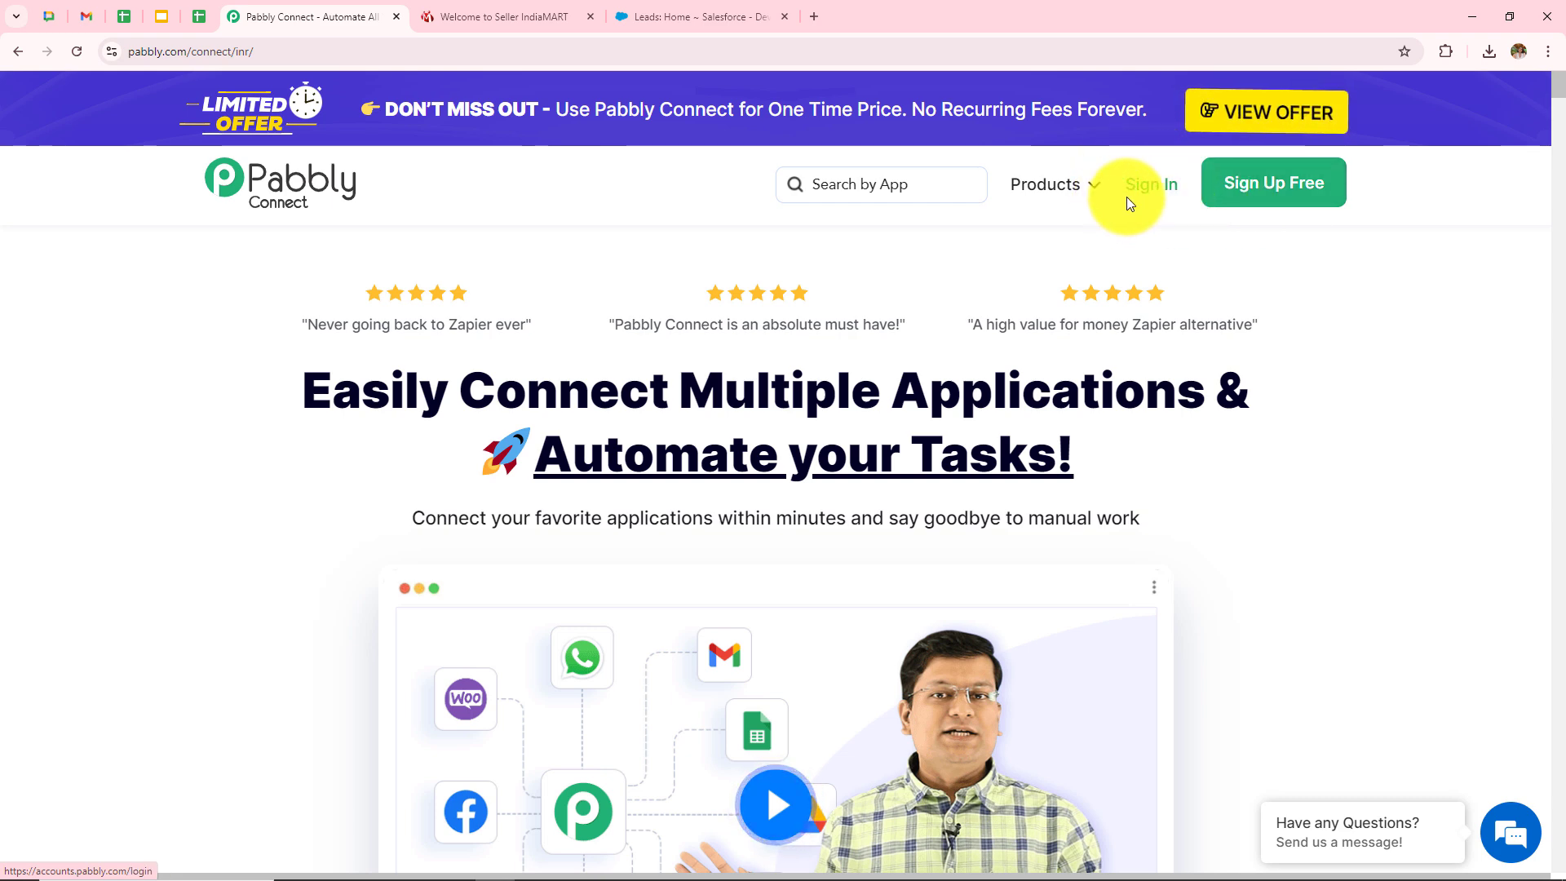
Step: Sign in to the Pabbly account and open the Pabbly Connect dashboard
left_click(1166, 198)
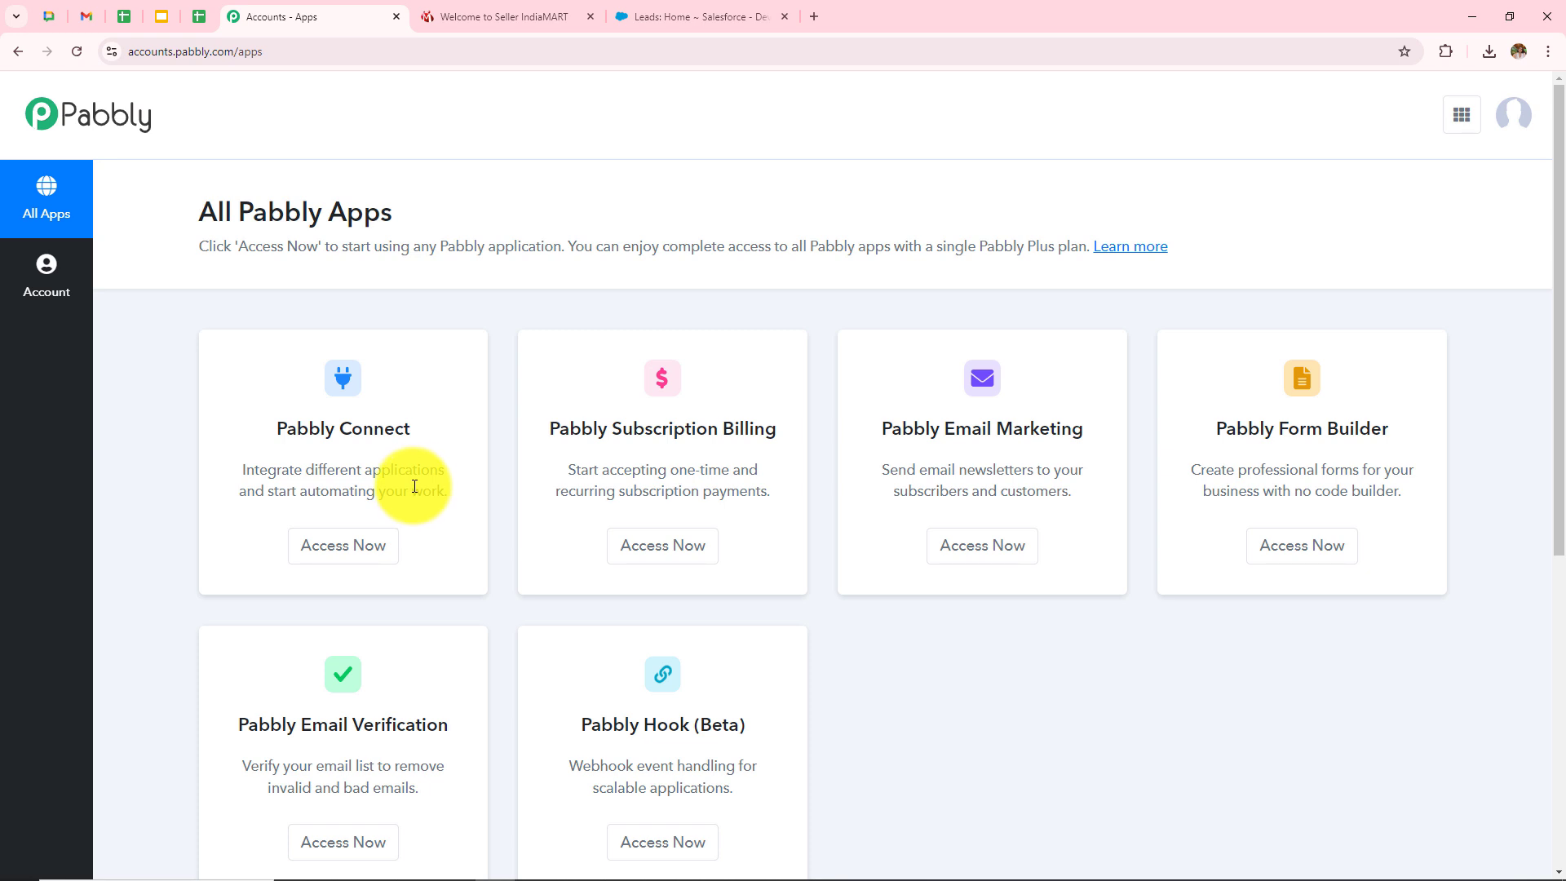
left_click(342, 563)
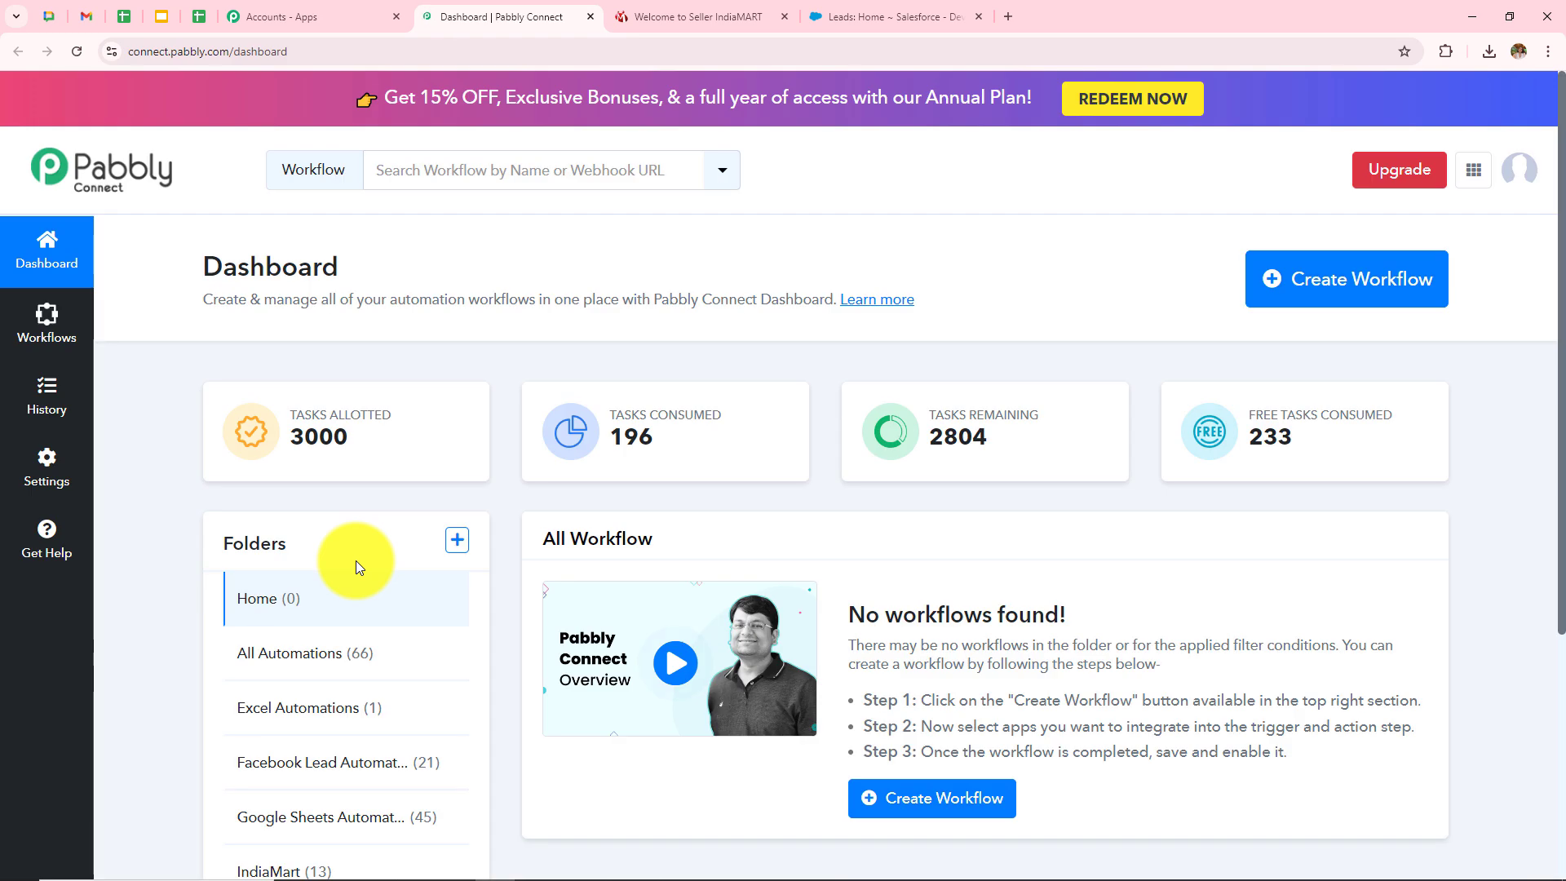
Step: Examine the dashboard's workflow area and folder list, including the options offered for creating a folder
scroll(732, 531, "down", 2)
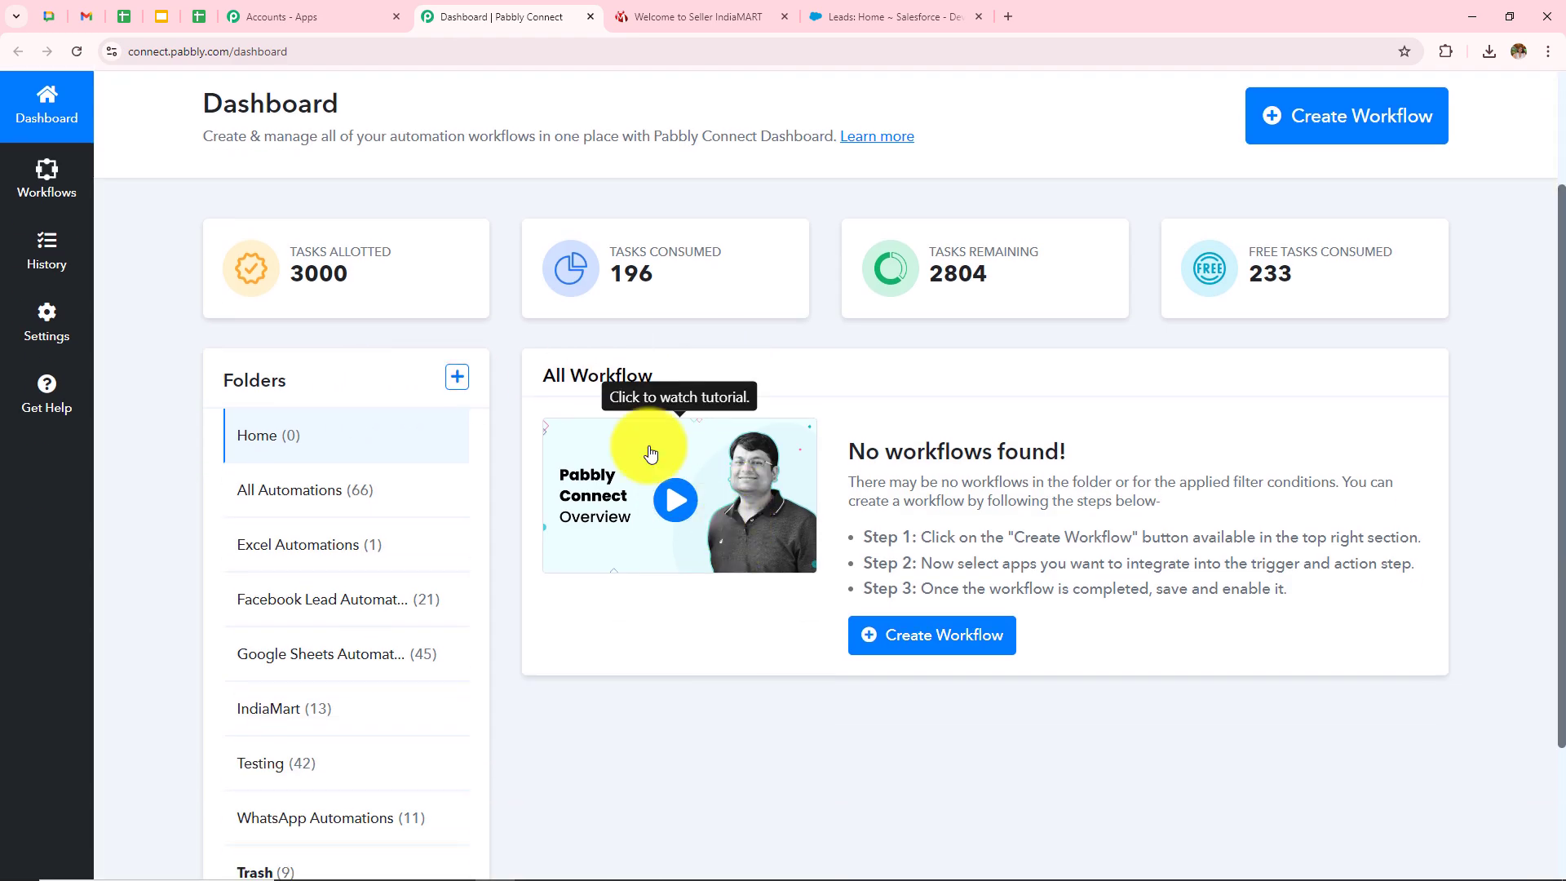
left_click_drag(541, 376, 771, 412)
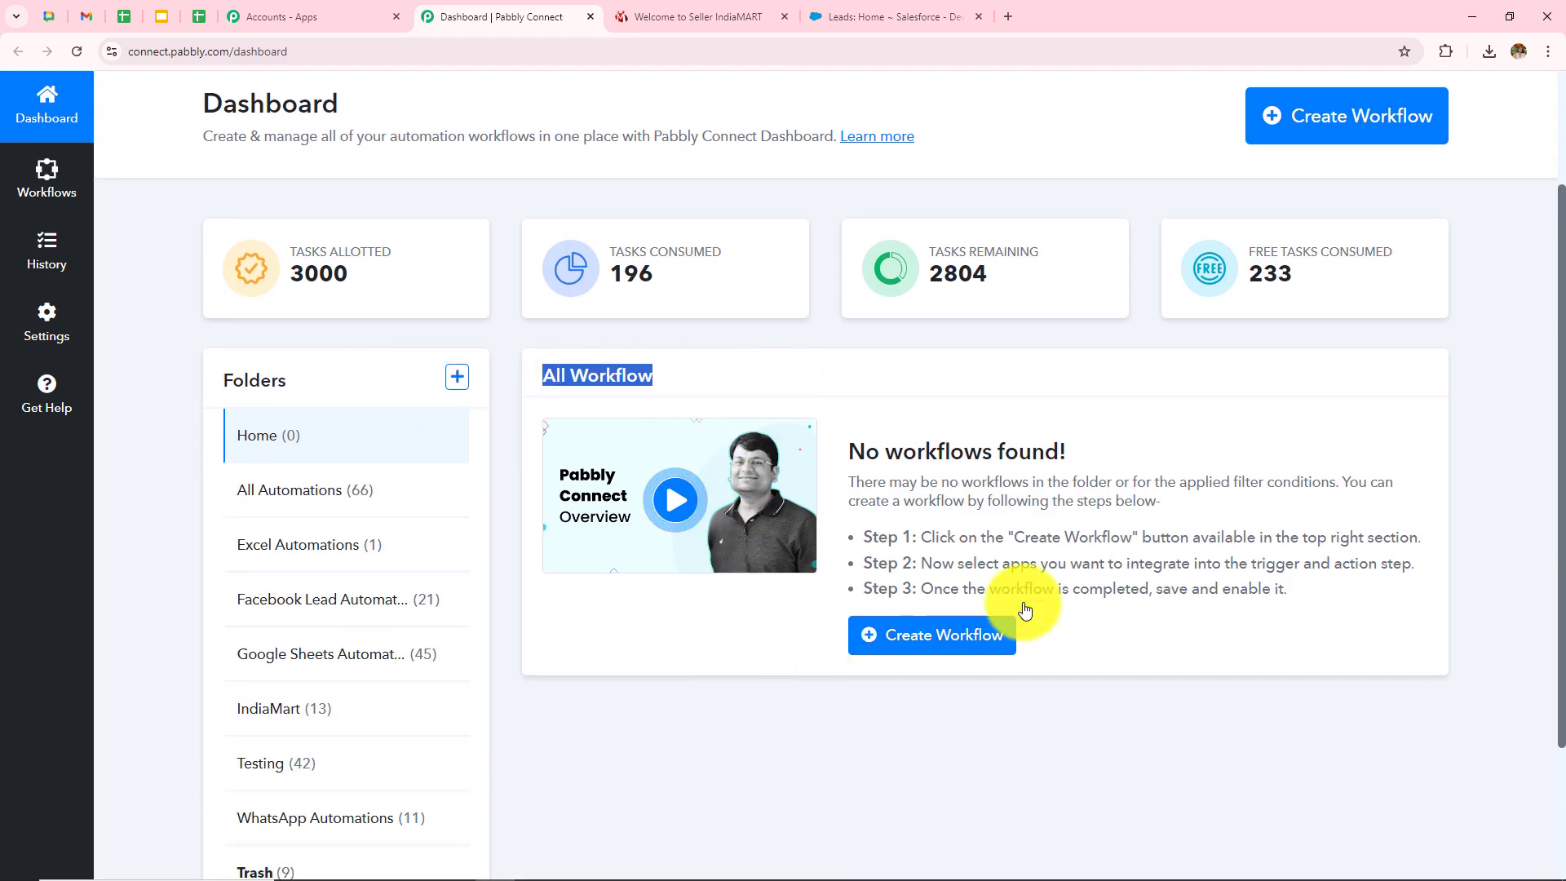
double_click(225, 386)
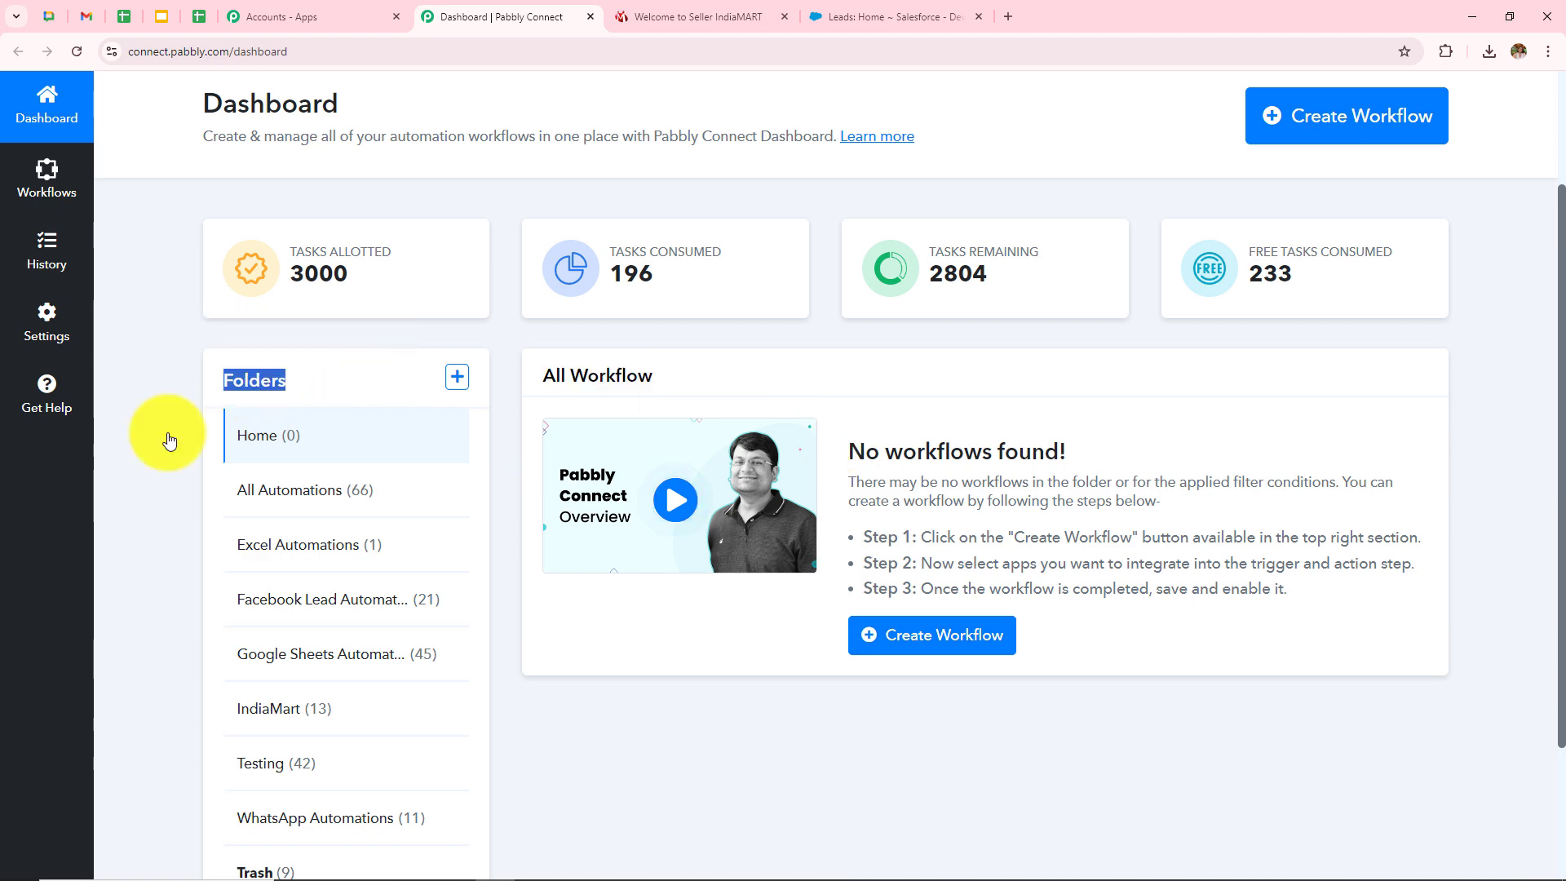
scroll(151, 429, "down", 2)
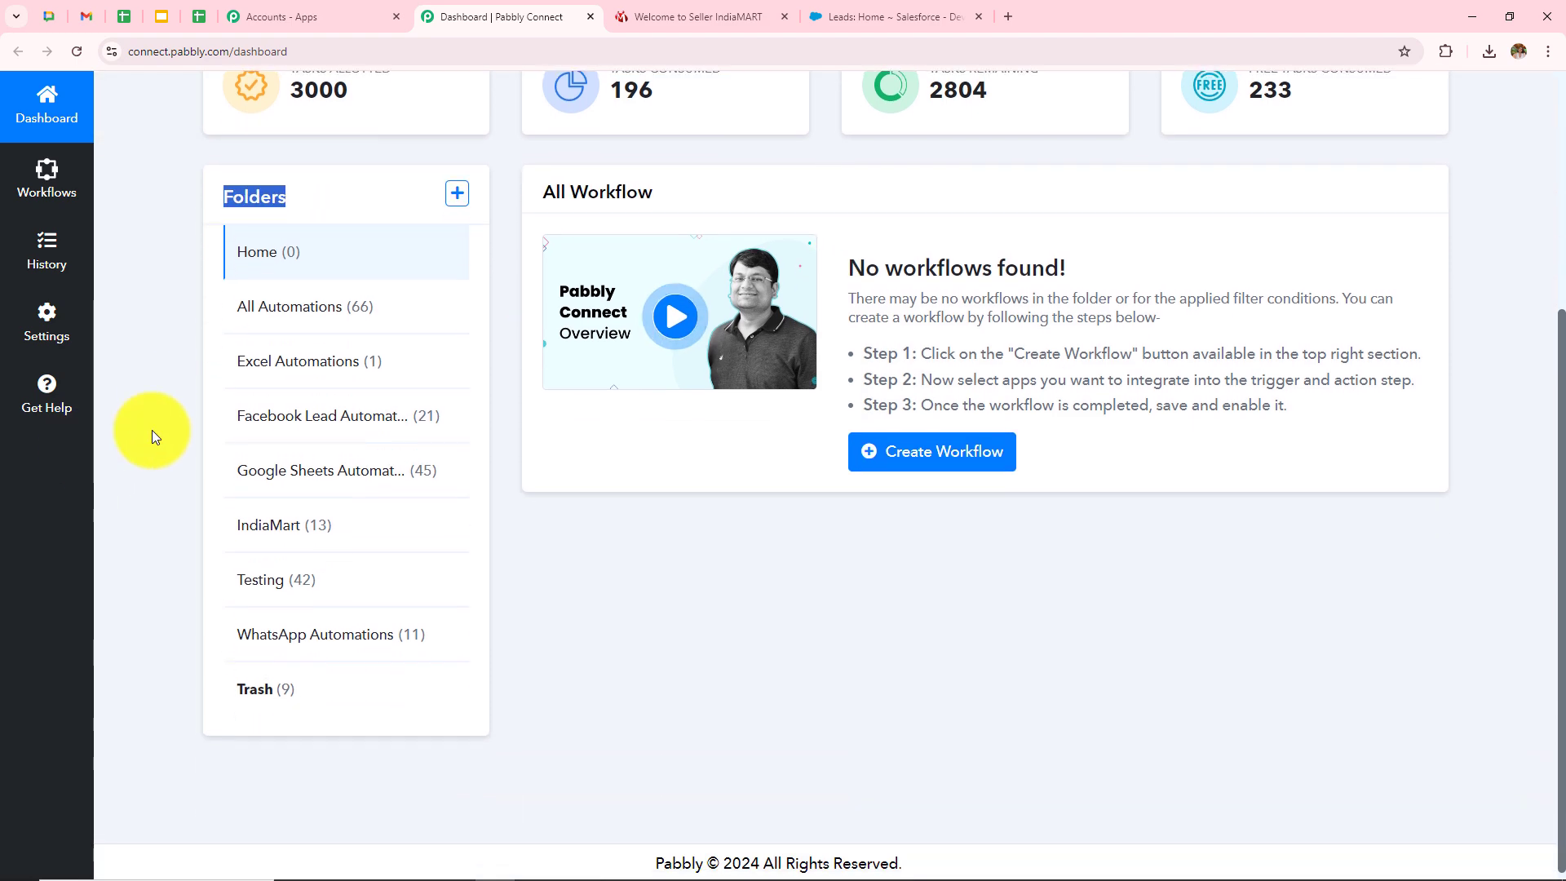
left_click(189, 552)
scroll(196, 555, "up", 3)
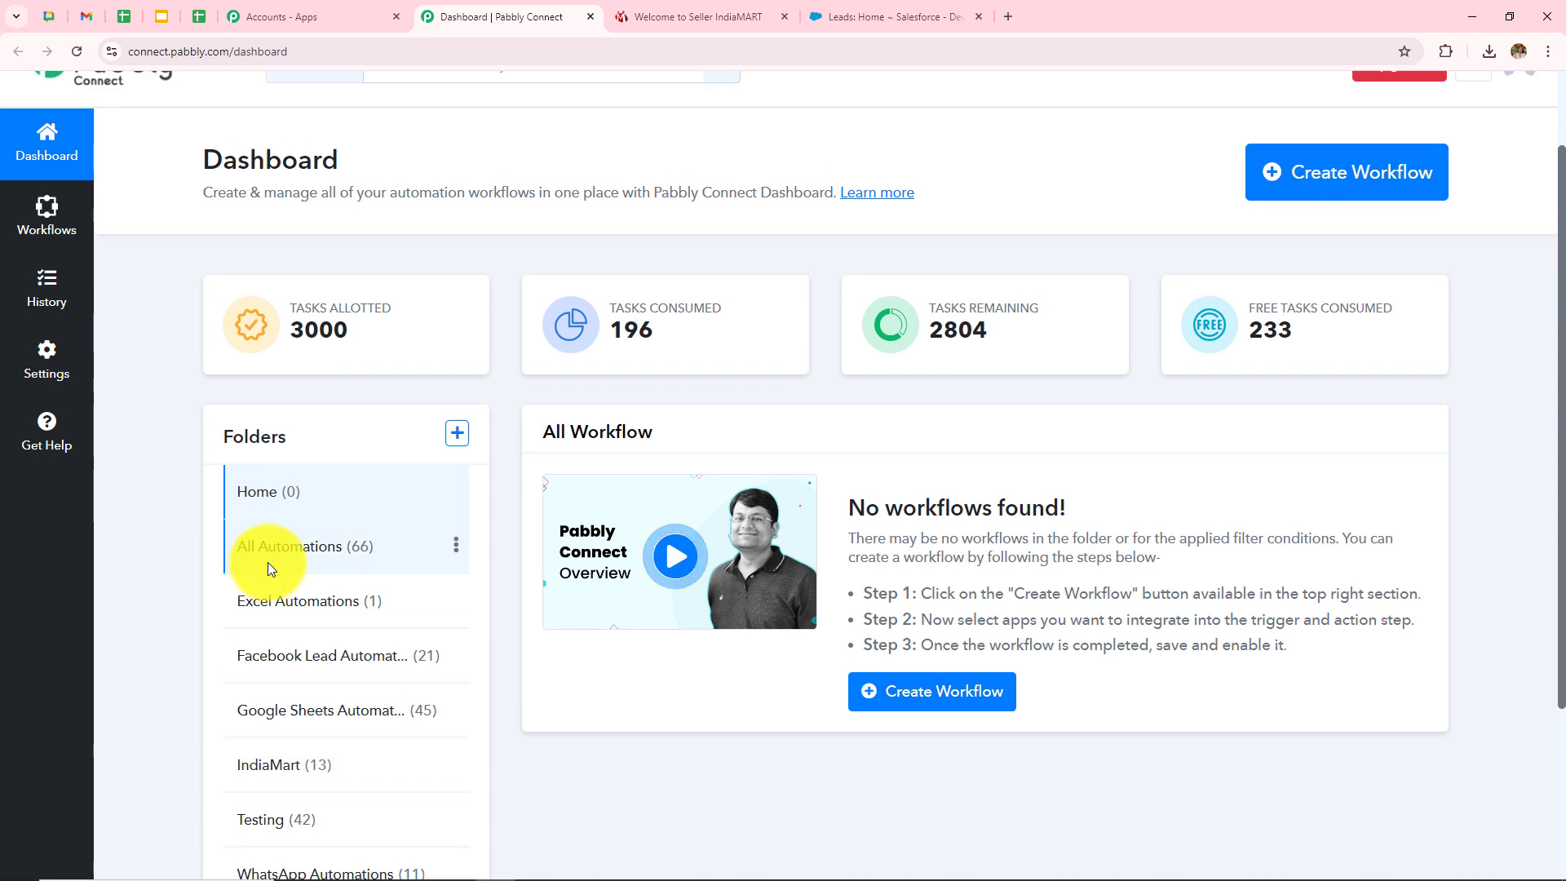
left_click(457, 433)
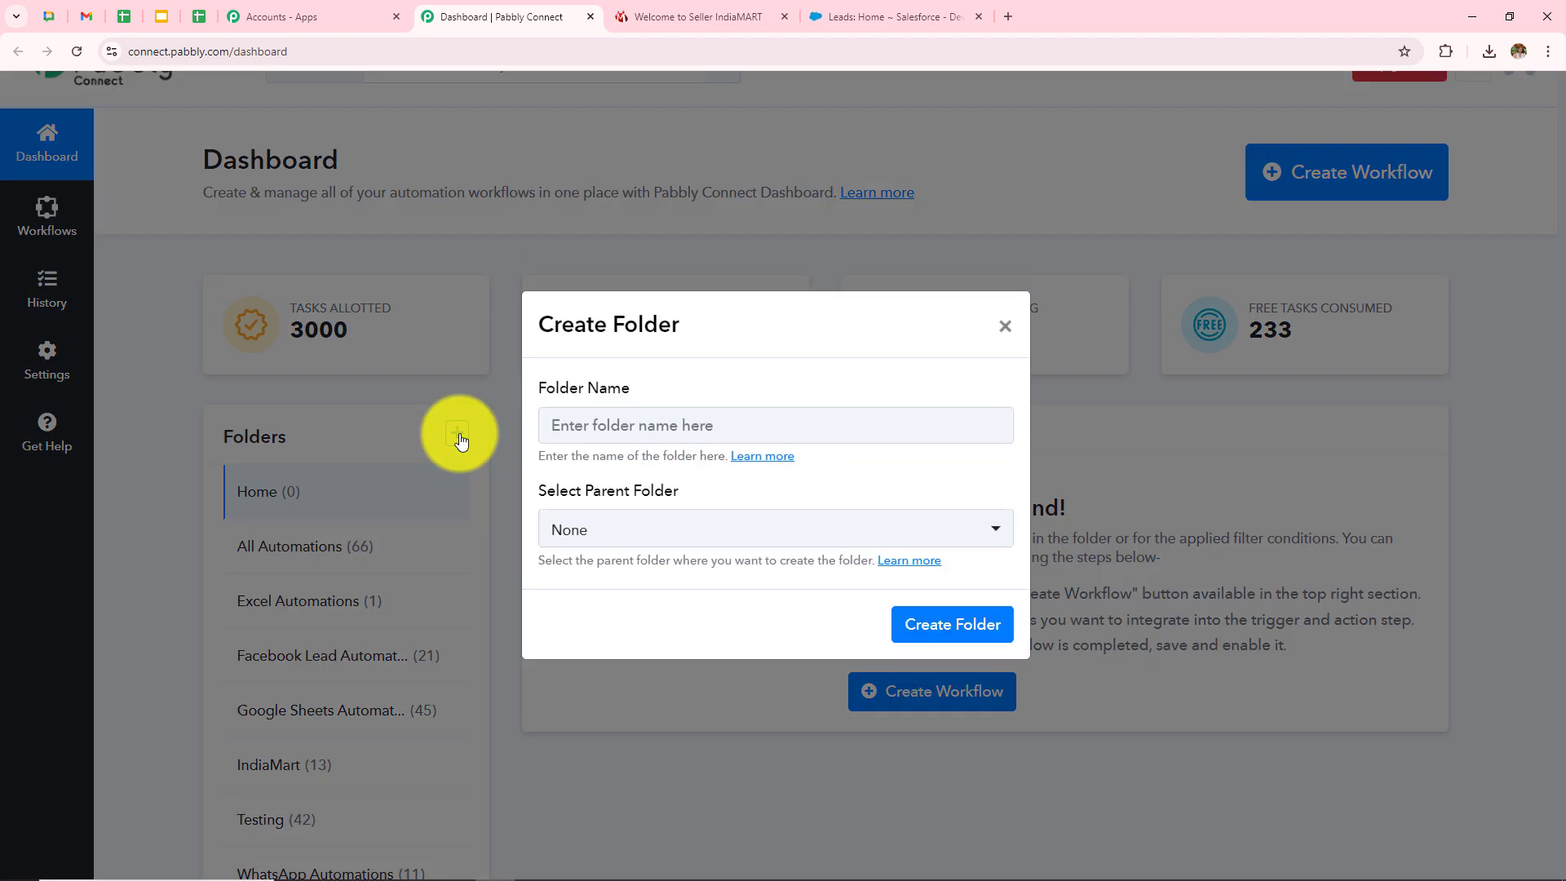
left_click_drag(531, 389, 641, 392)
left_click_drag(535, 492, 728, 487)
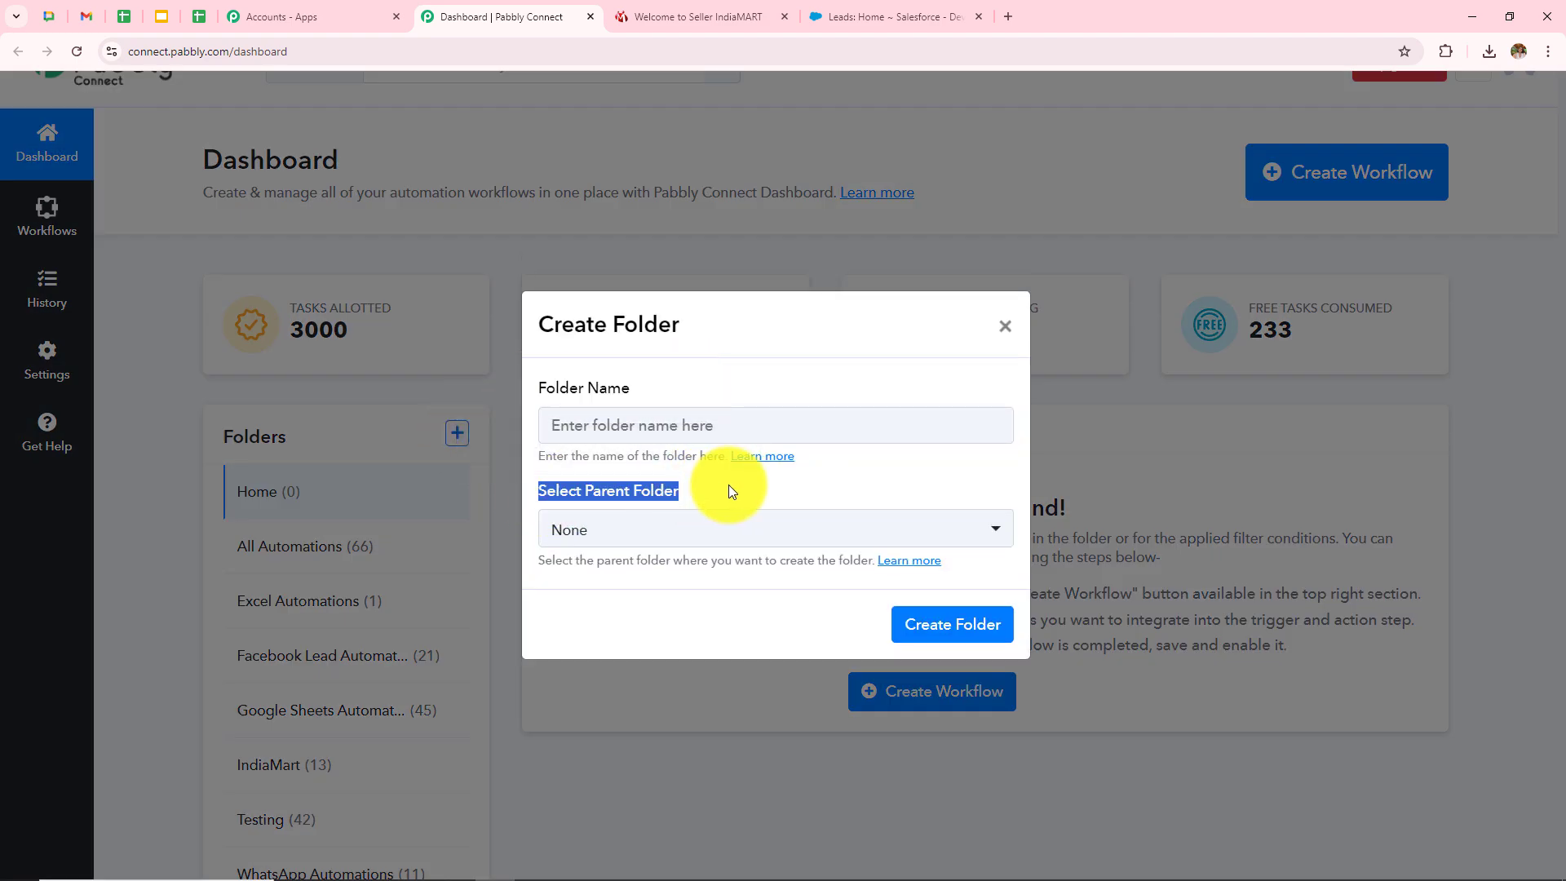
left_click(1005, 325)
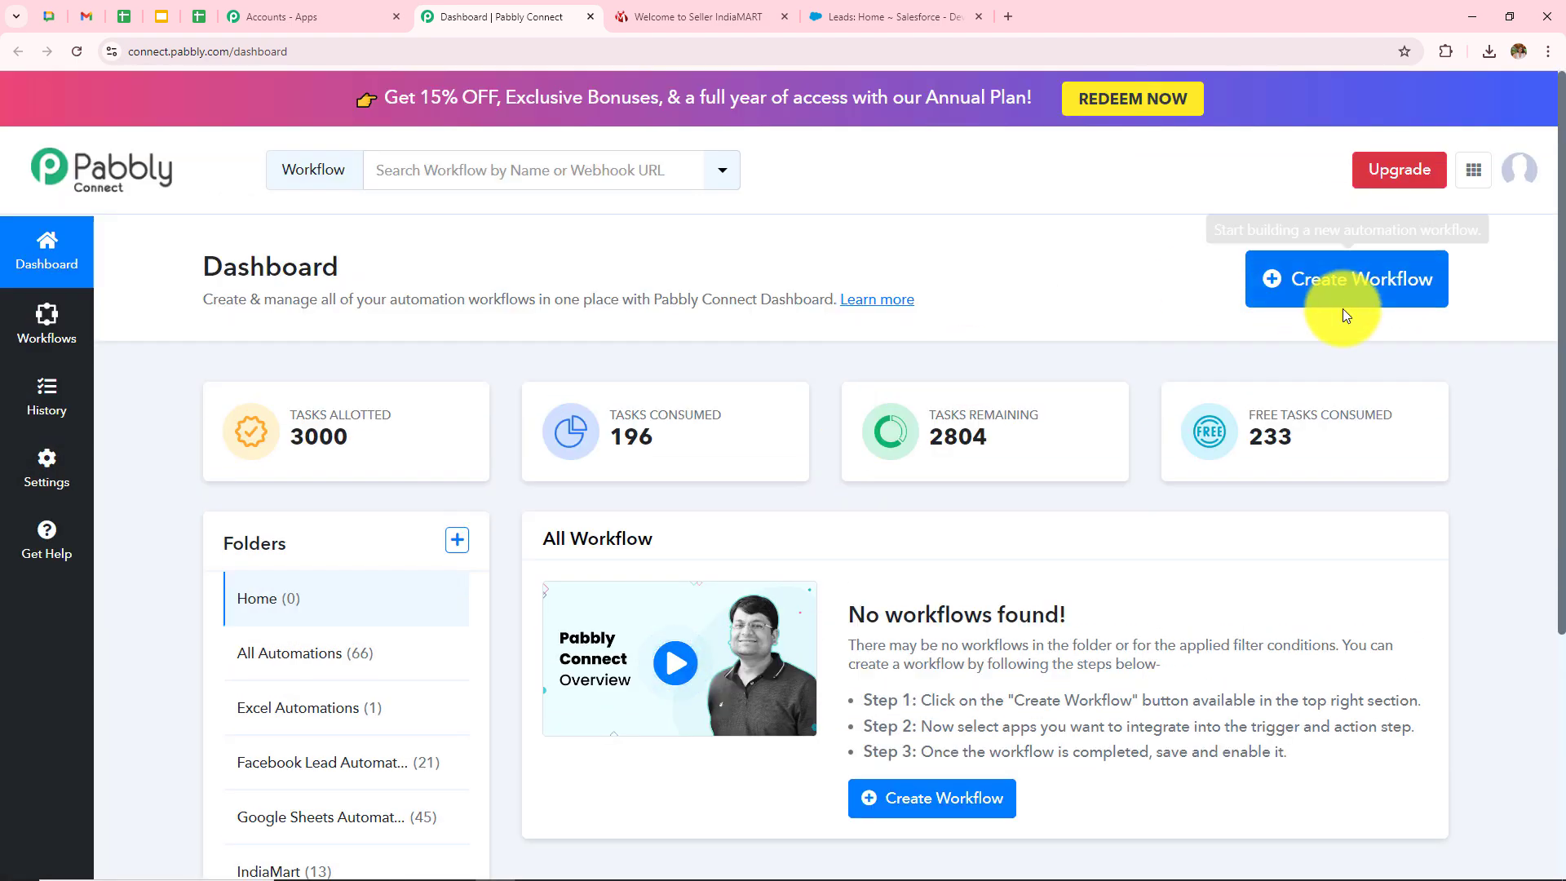
Step: Start a new workflow and enter a name beginning "How to Add IndiaMART Lead Manager Leads for Educational Service to Salesf"
left_click(1363, 295)
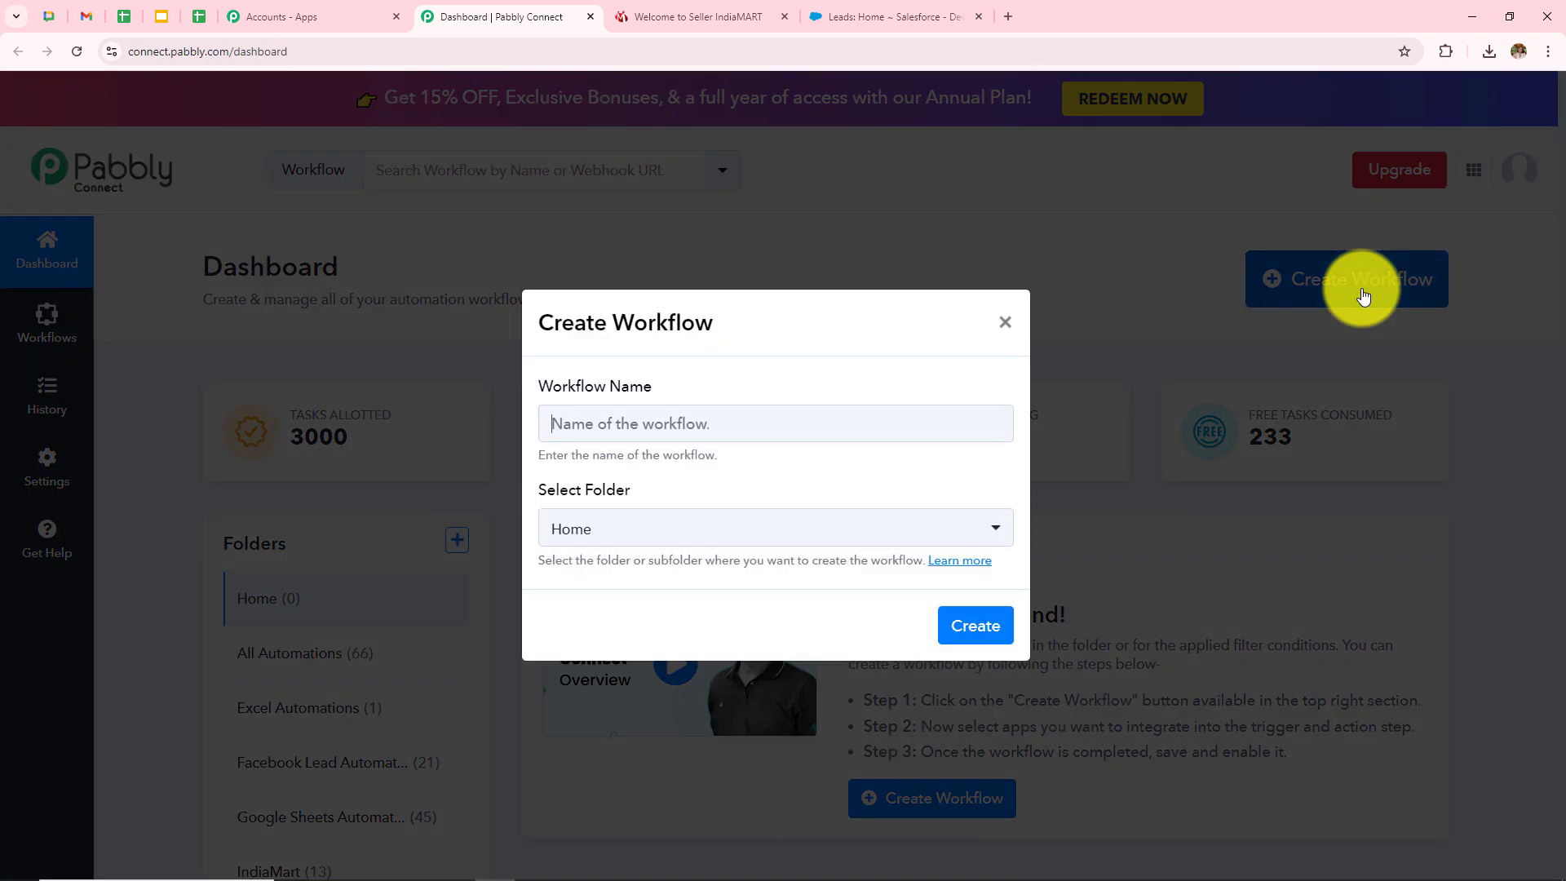
left_click(714, 427)
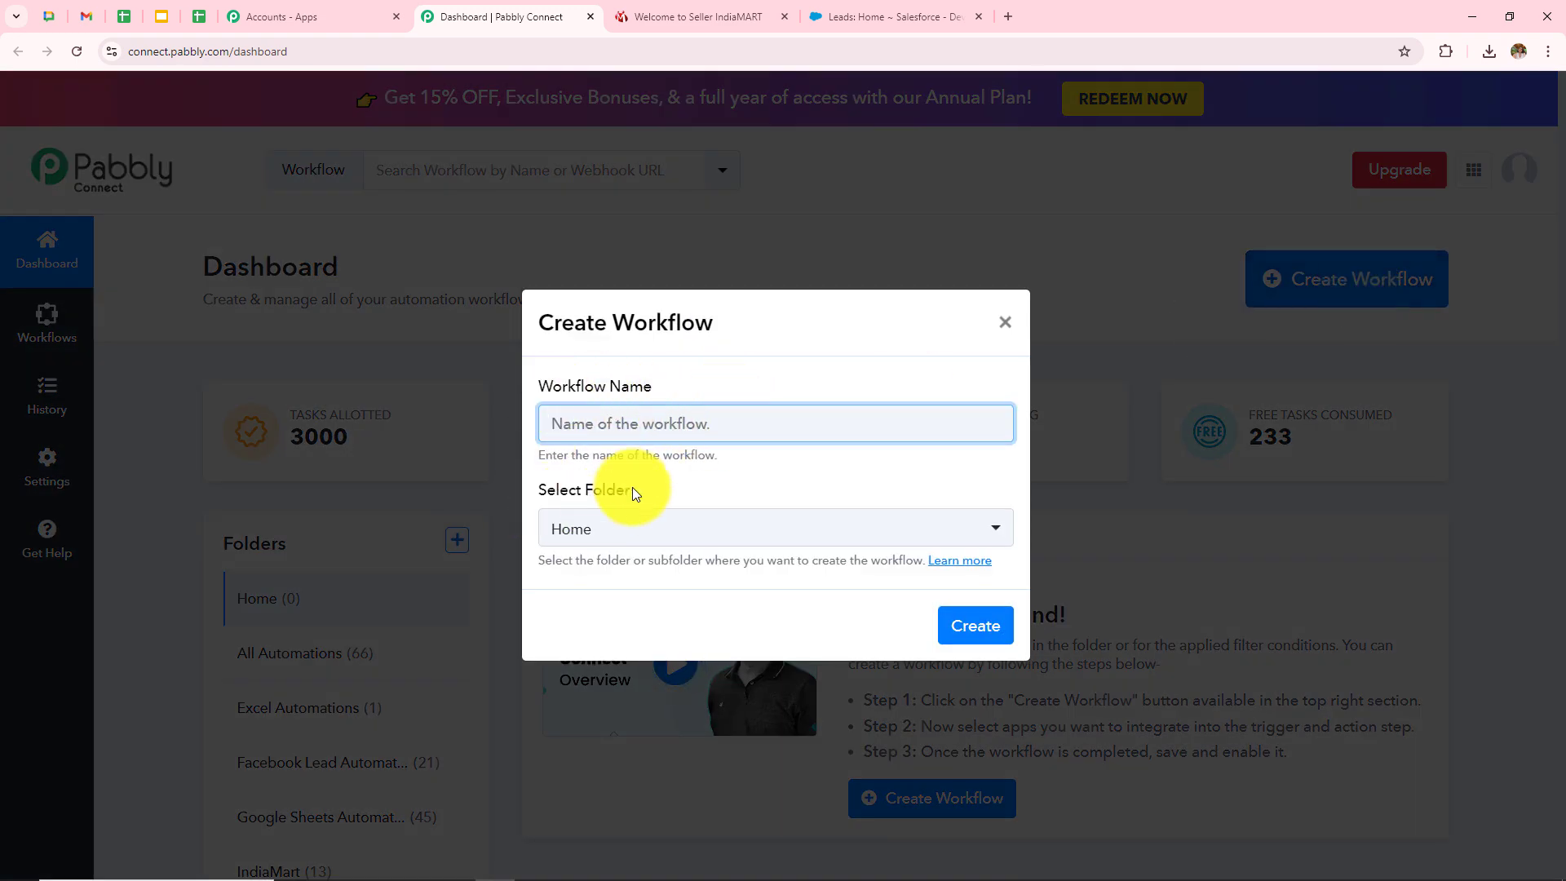
left_click(635, 529)
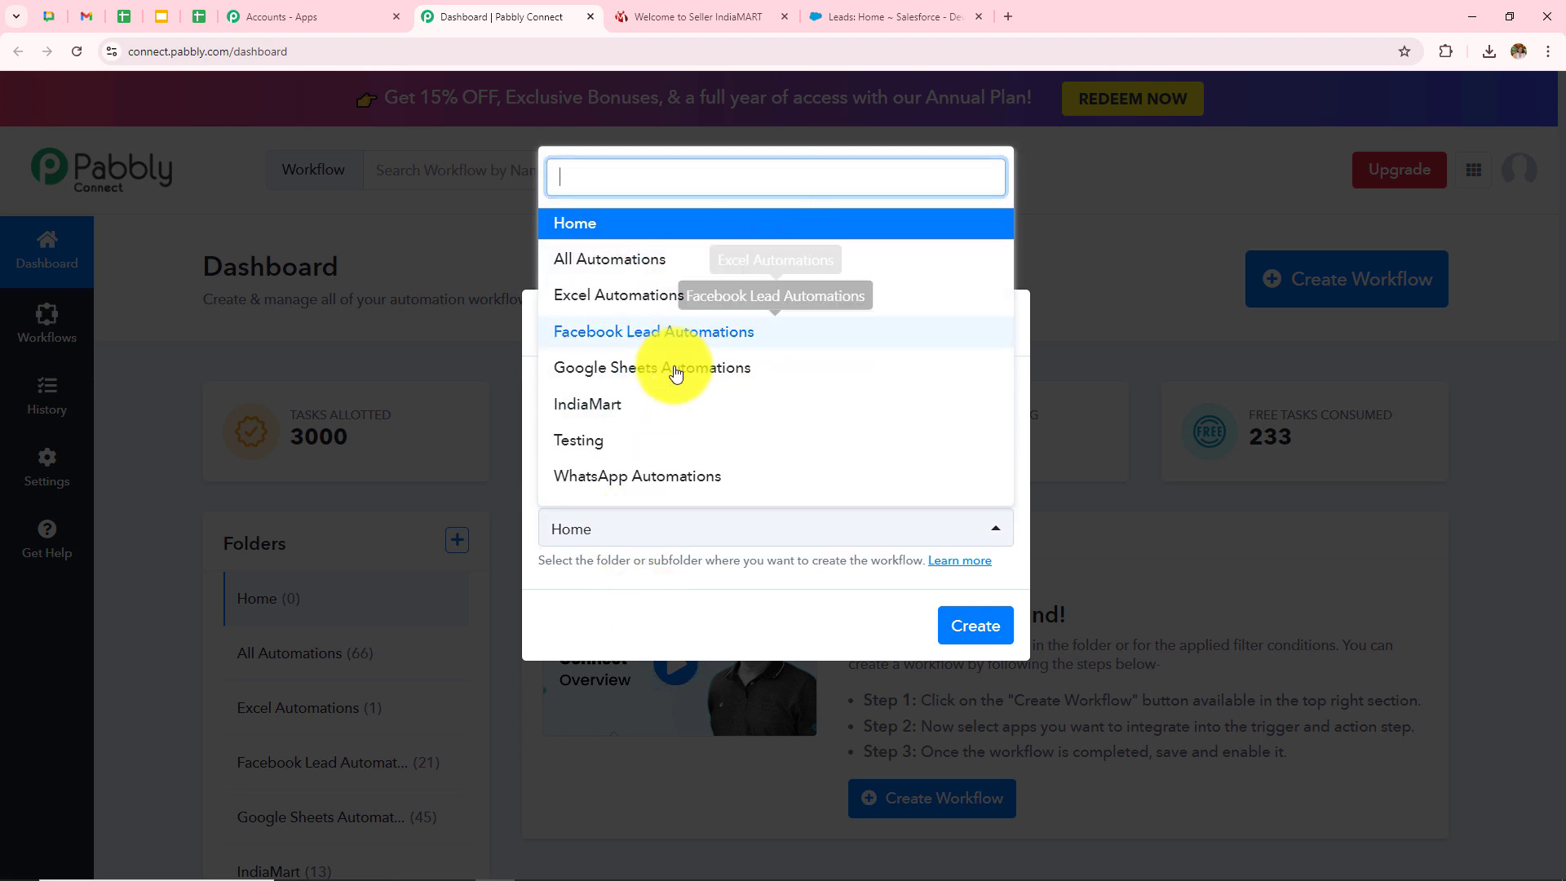
left_click(678, 592)
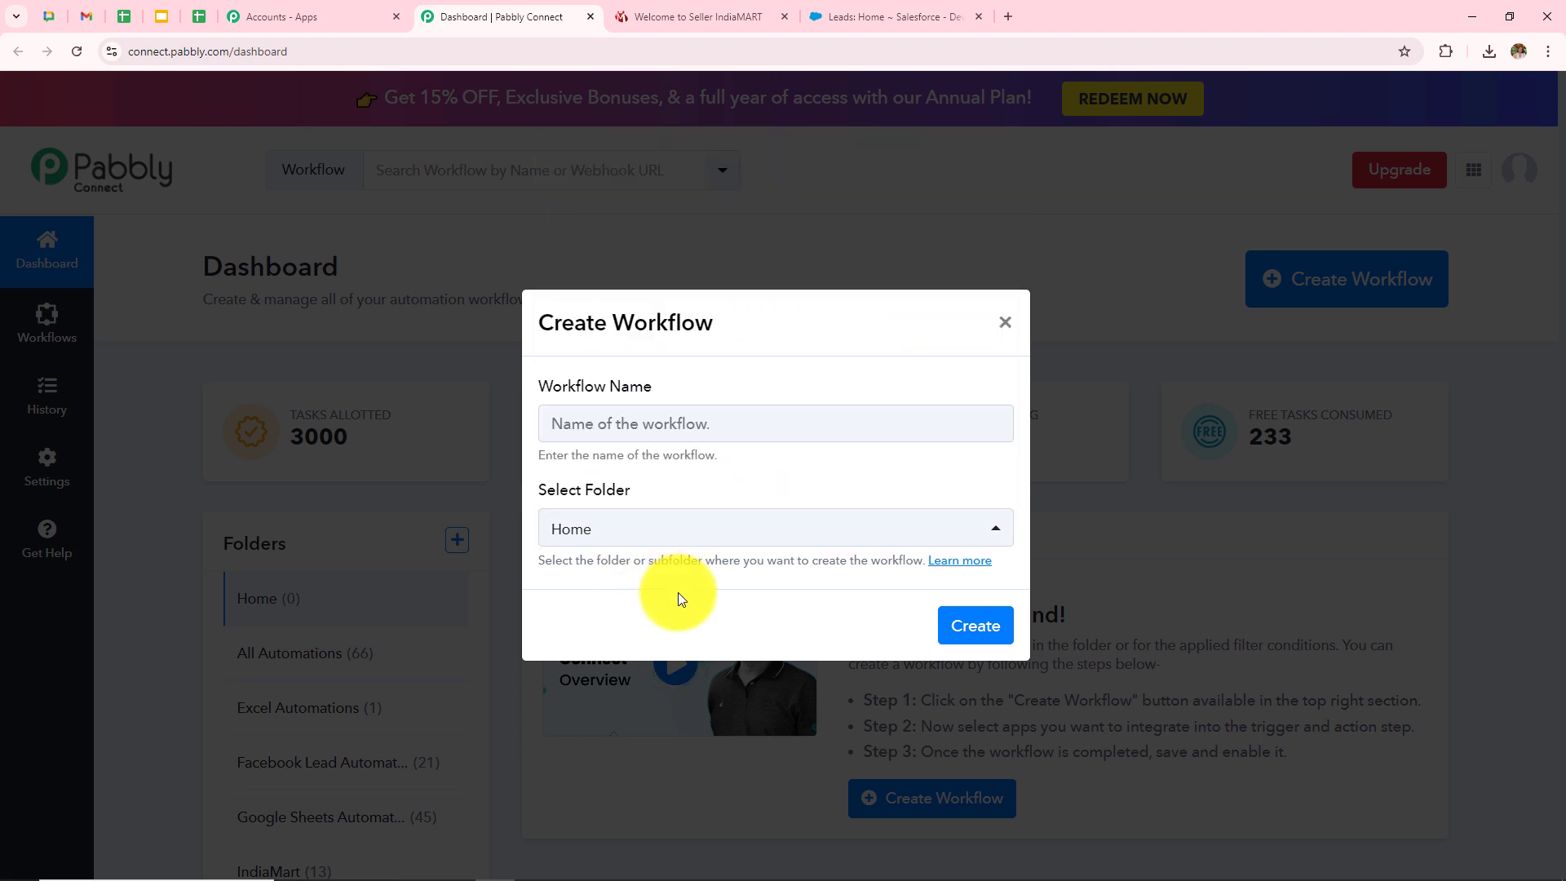
left_click(673, 421)
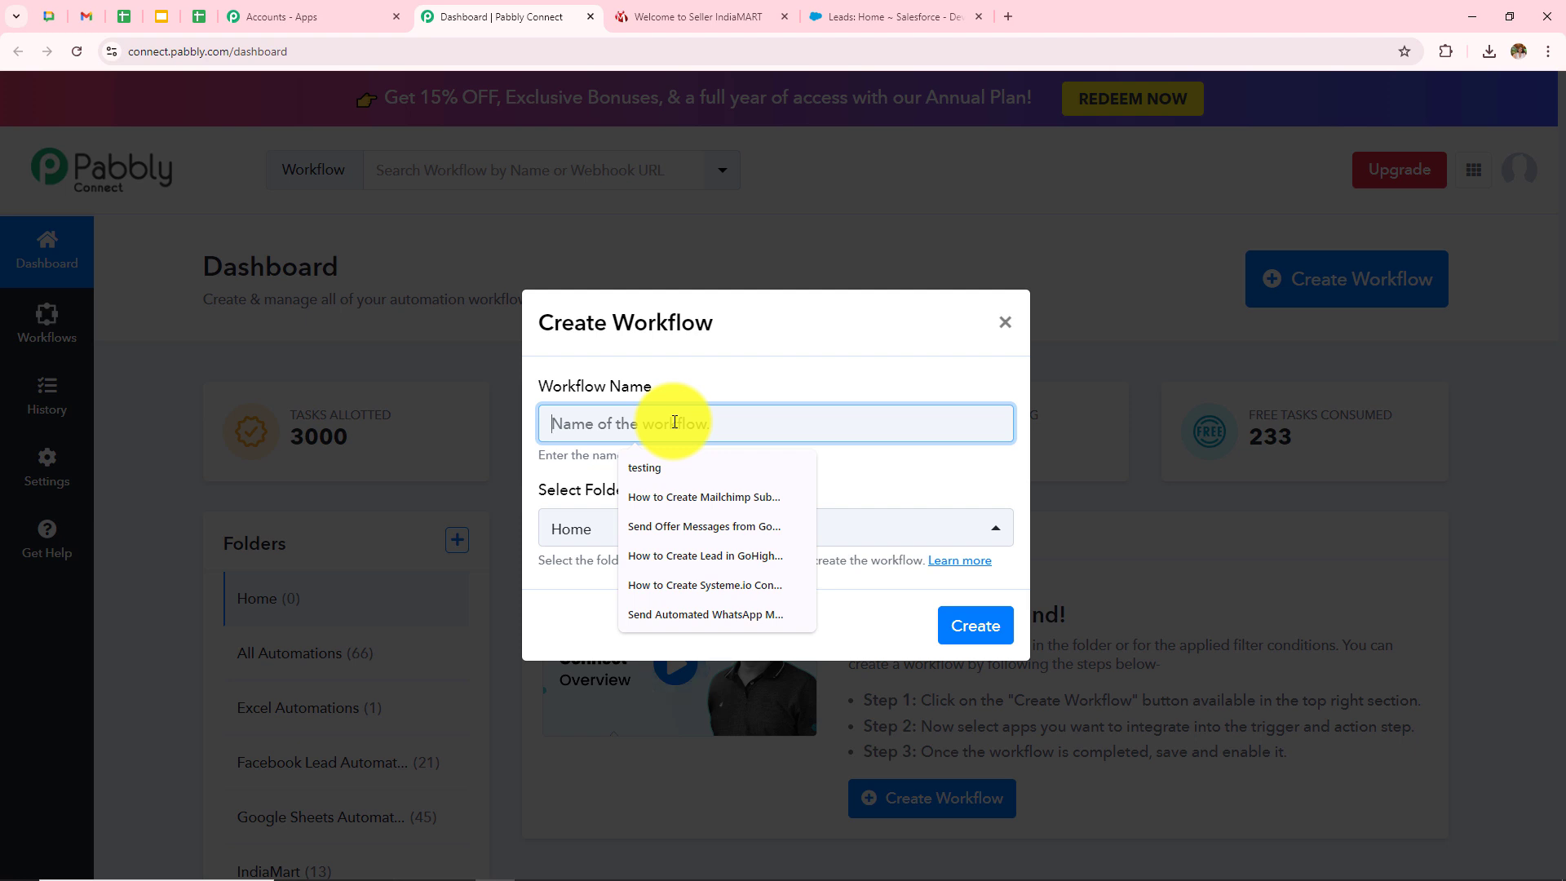
key("ctrl+v")
key("Home")
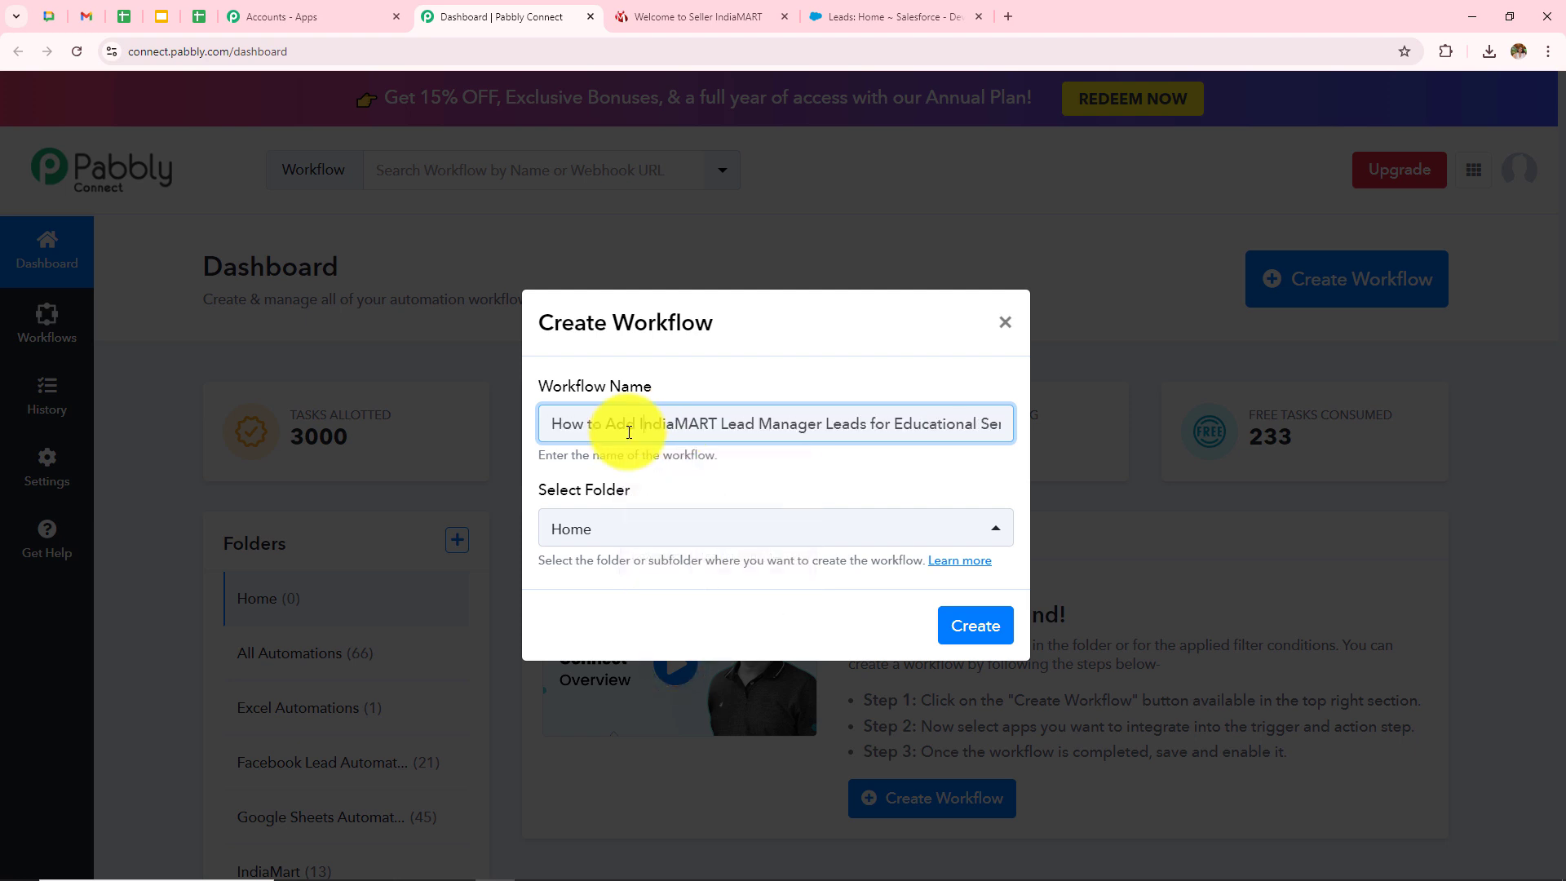
key("Right")
key("Right")
key("Right")
key("Right")
key("Right")
key("Right")
key("Right")
key("Right")
key("Right")
key("Right")
key("Right")
key("Right")
key("Right")
key("Right")
key("Right")
key("Right")
key("Right")
key("Right")
key("Right")
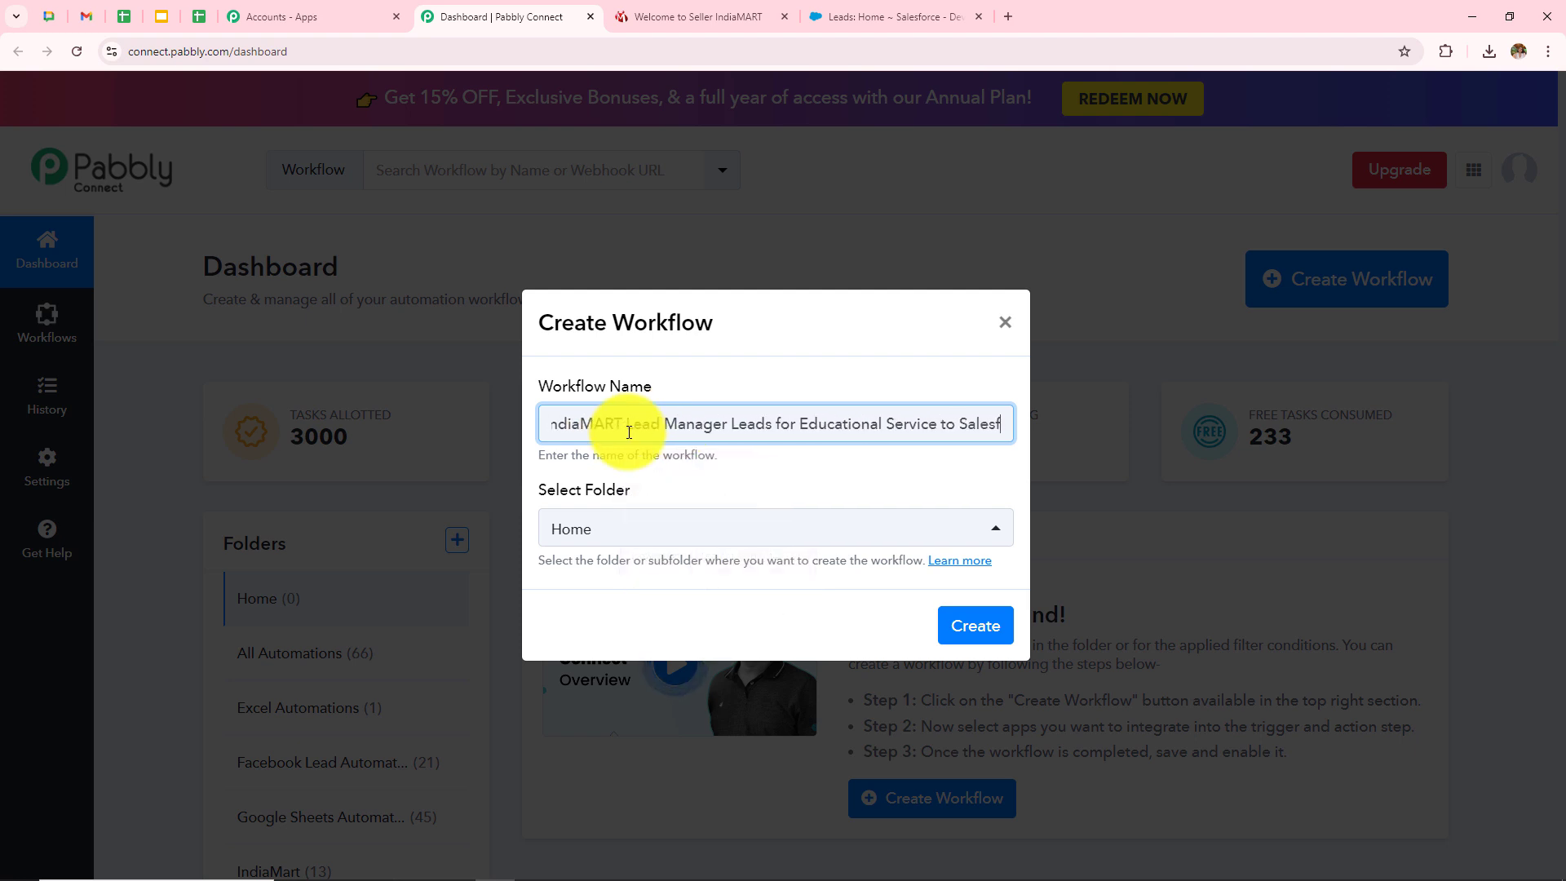
Step: Assign the new workflow to the IndiaMart folder and create it
left_click(616, 534)
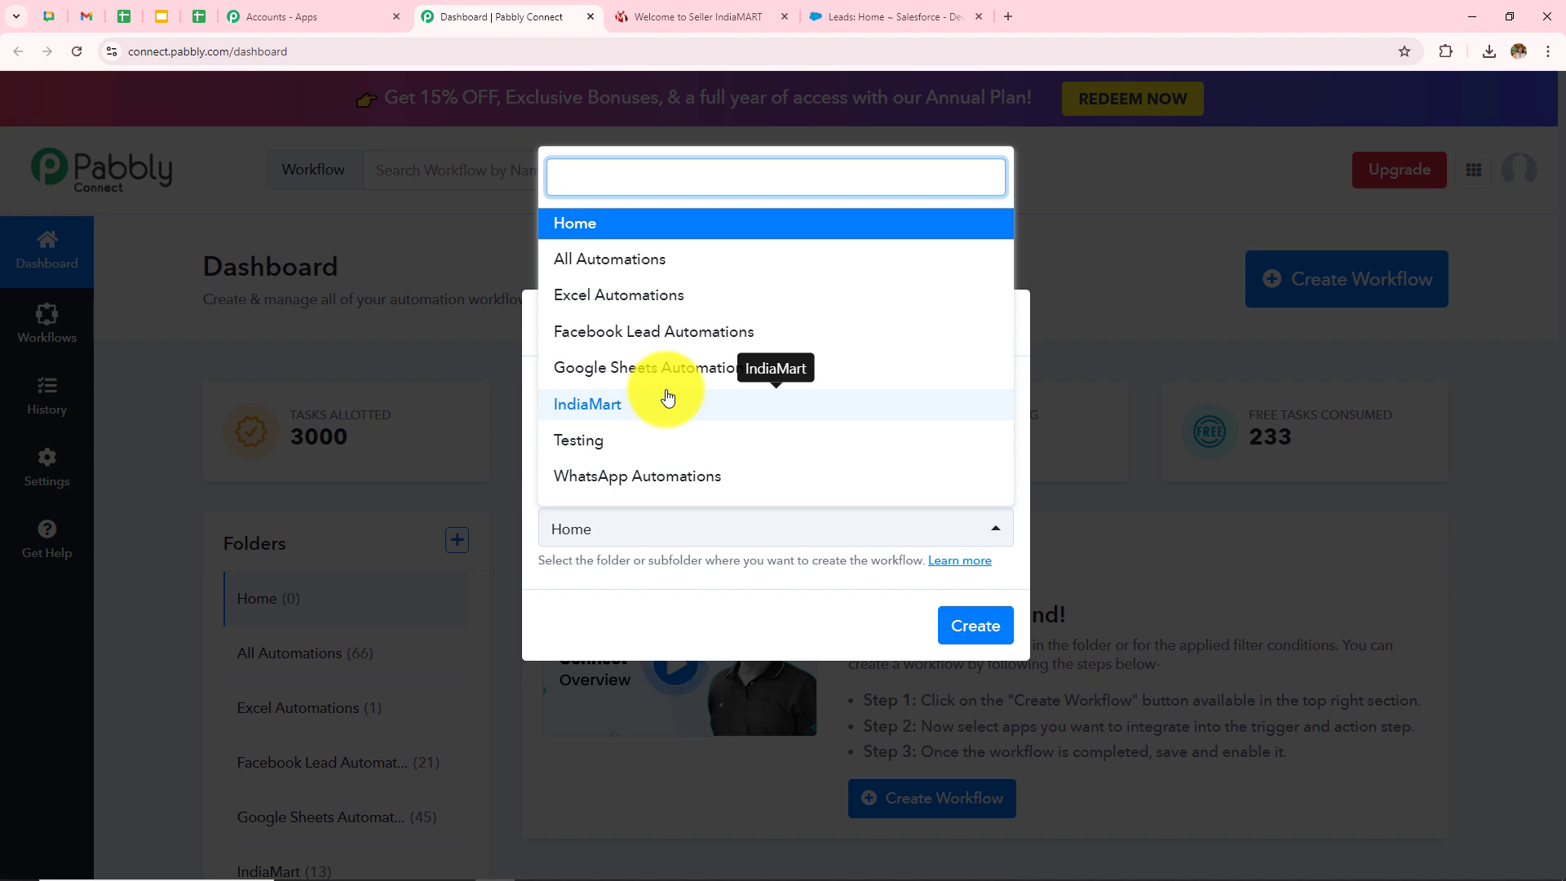
left_click(565, 410)
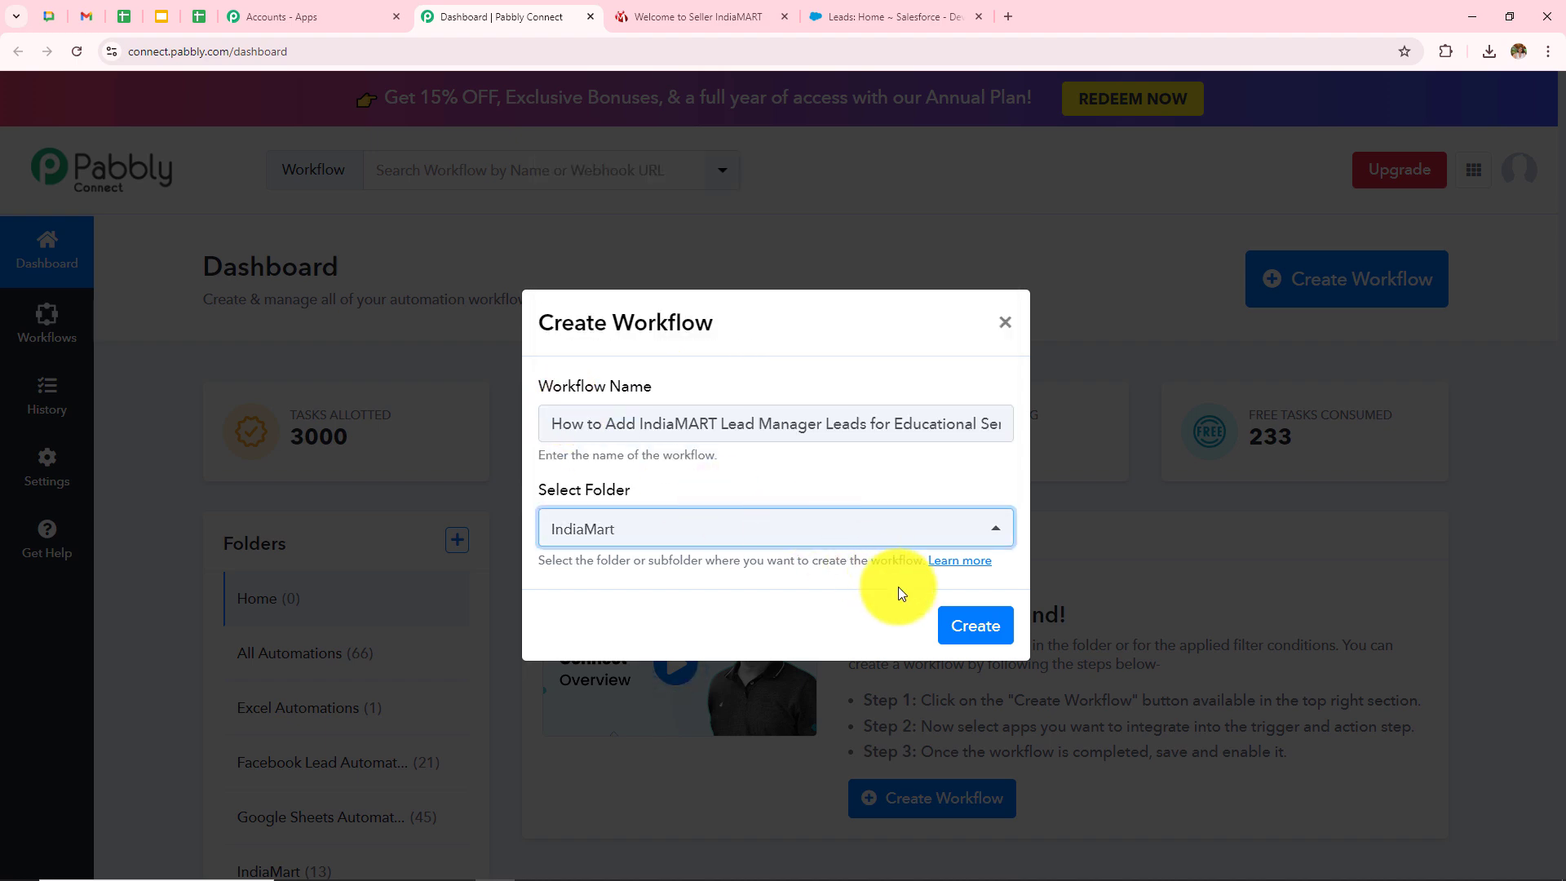
left_click(959, 636)
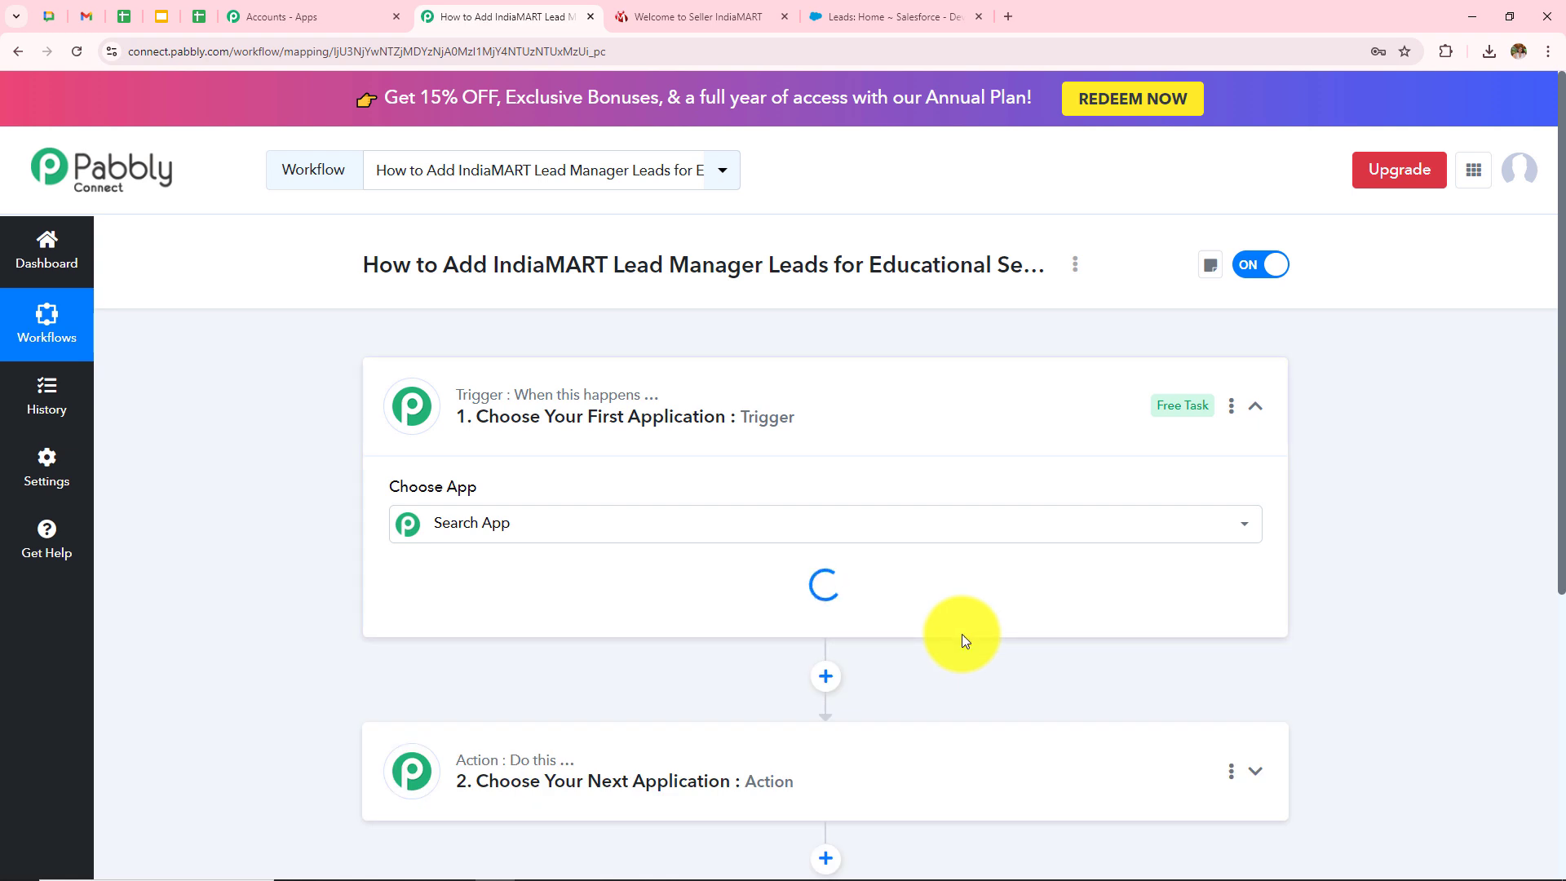
left_click(1255, 405)
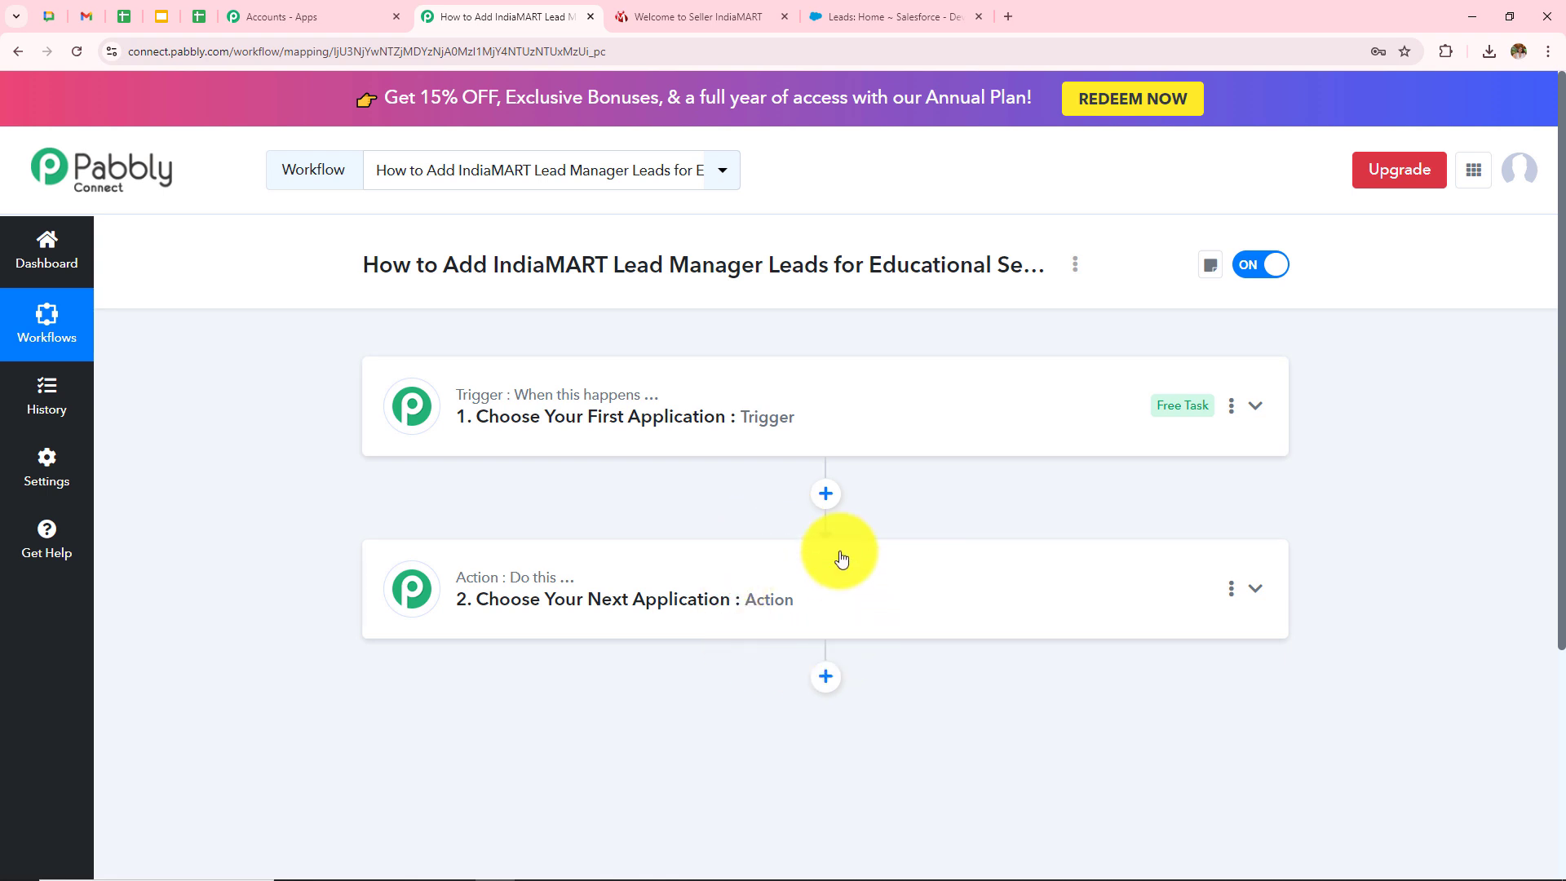
mouse_move(558, 408)
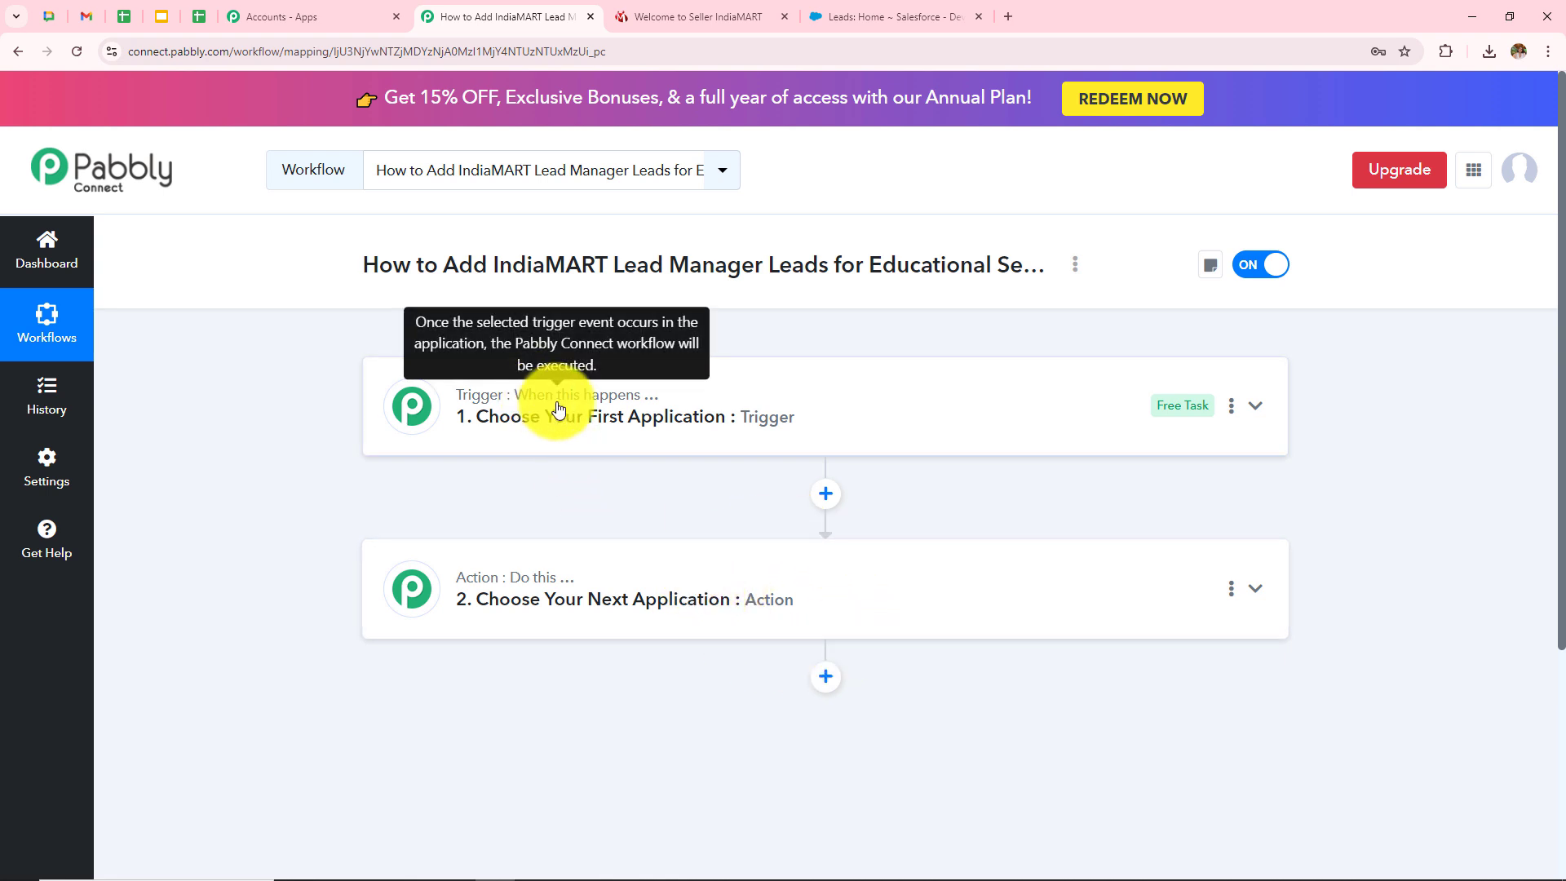
mouse_move(551, 585)
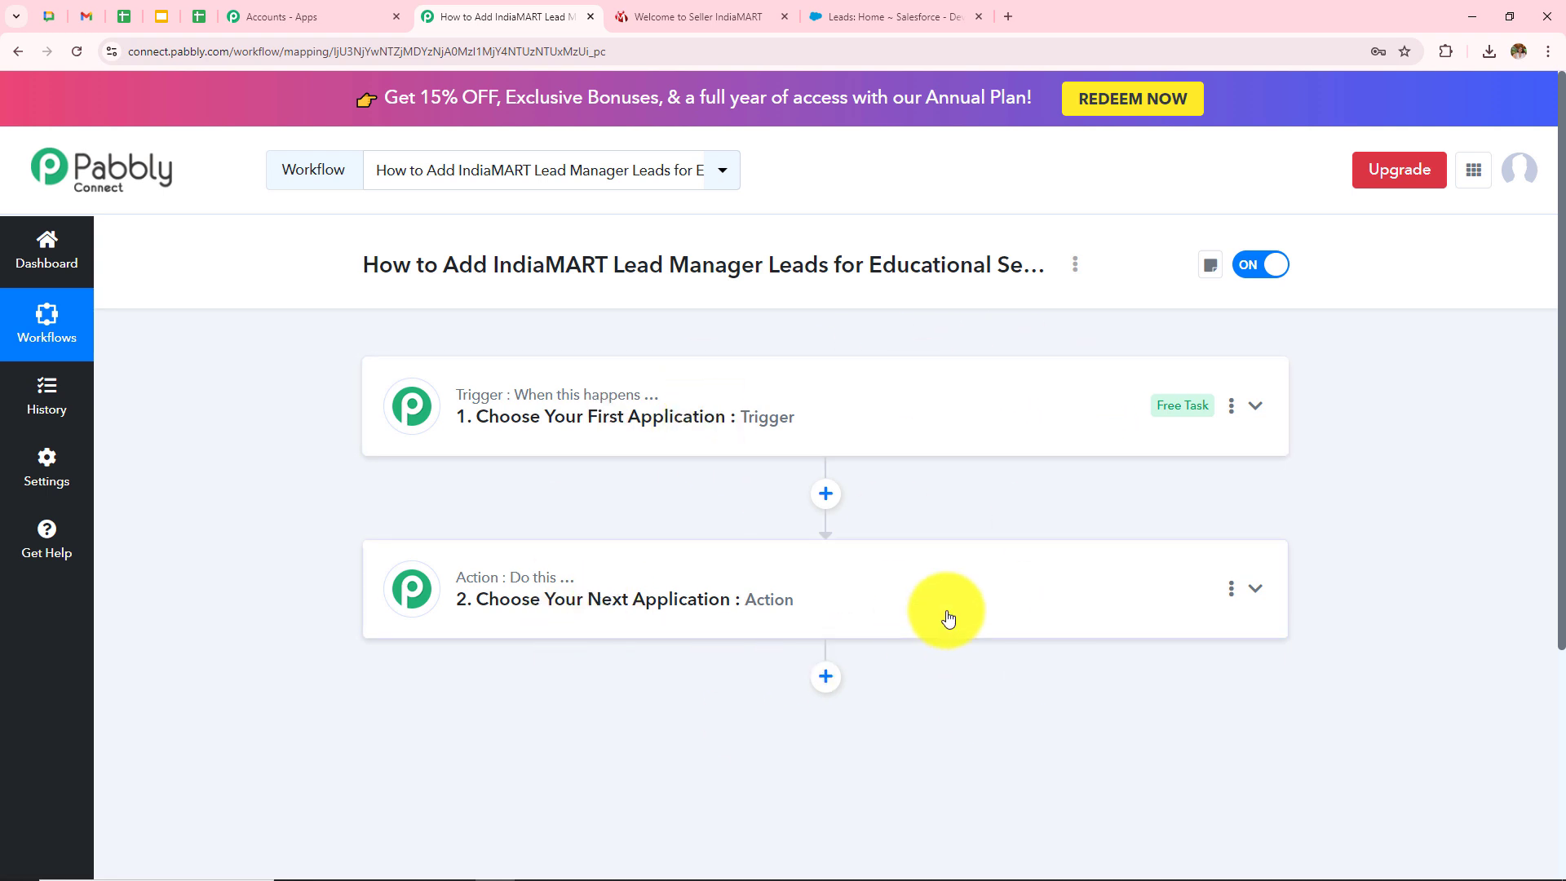
left_click(685, 425)
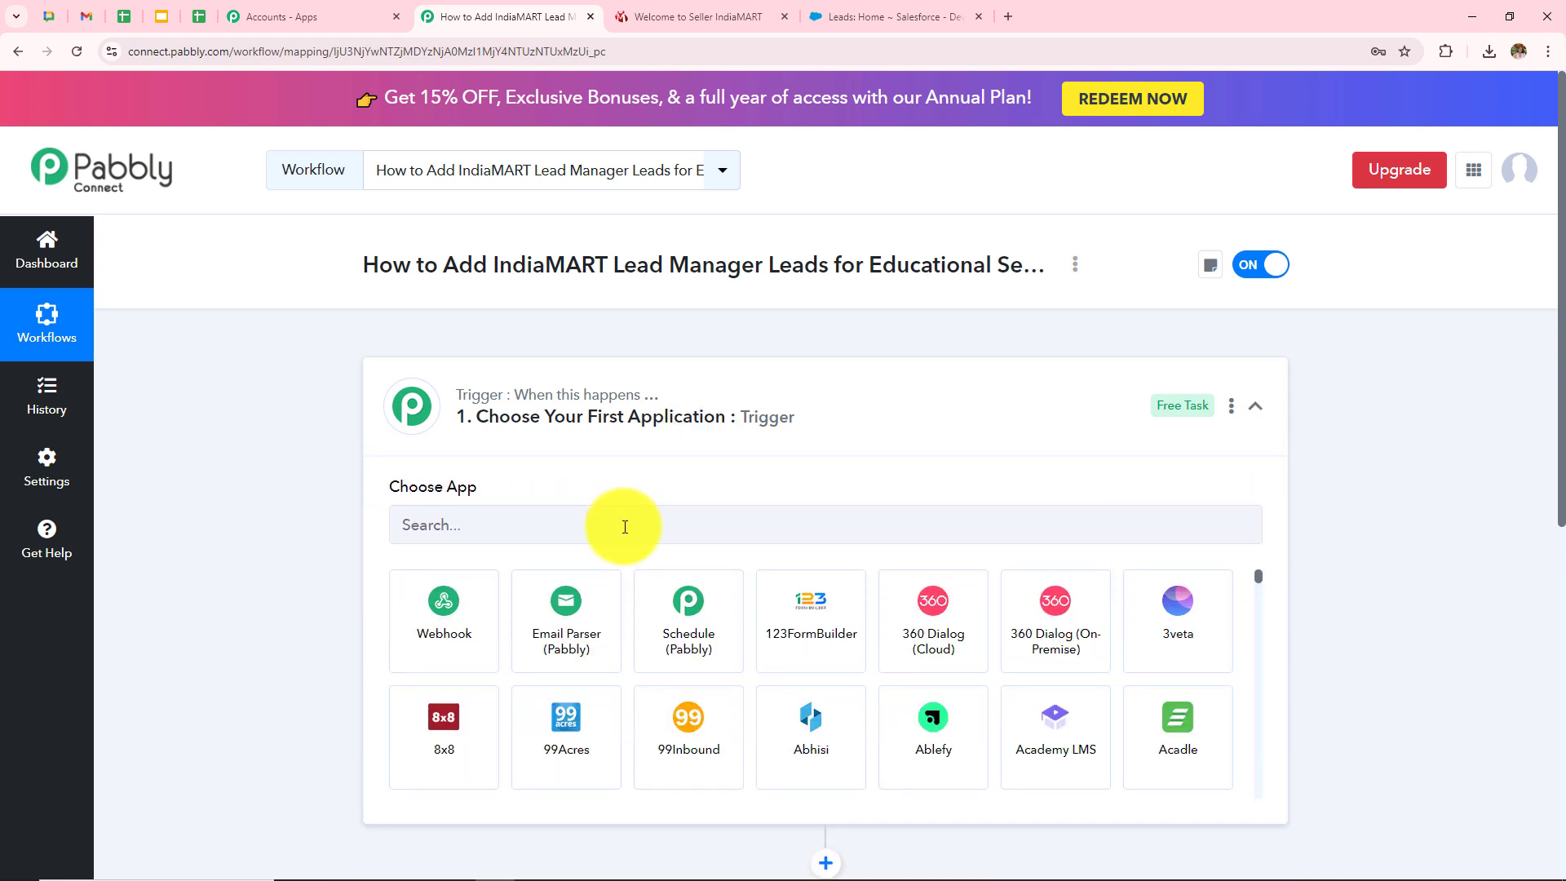
Step: Set IndiaMART as the workflow's trigger application with New Leads as the trigger event
left_click(624, 526)
type("in")
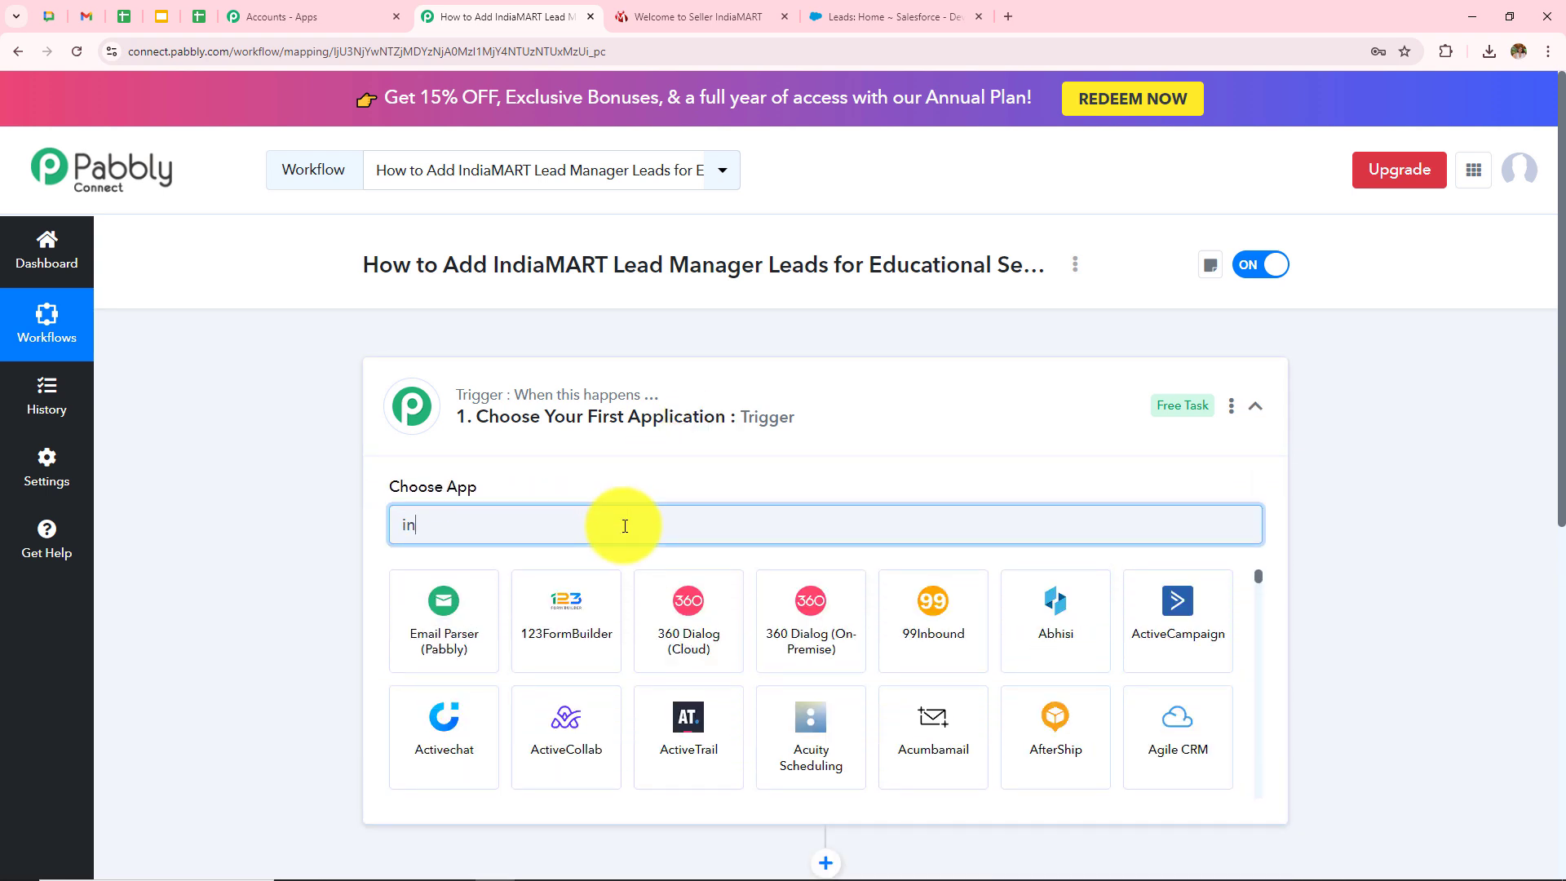
type("di")
left_click(395, 633)
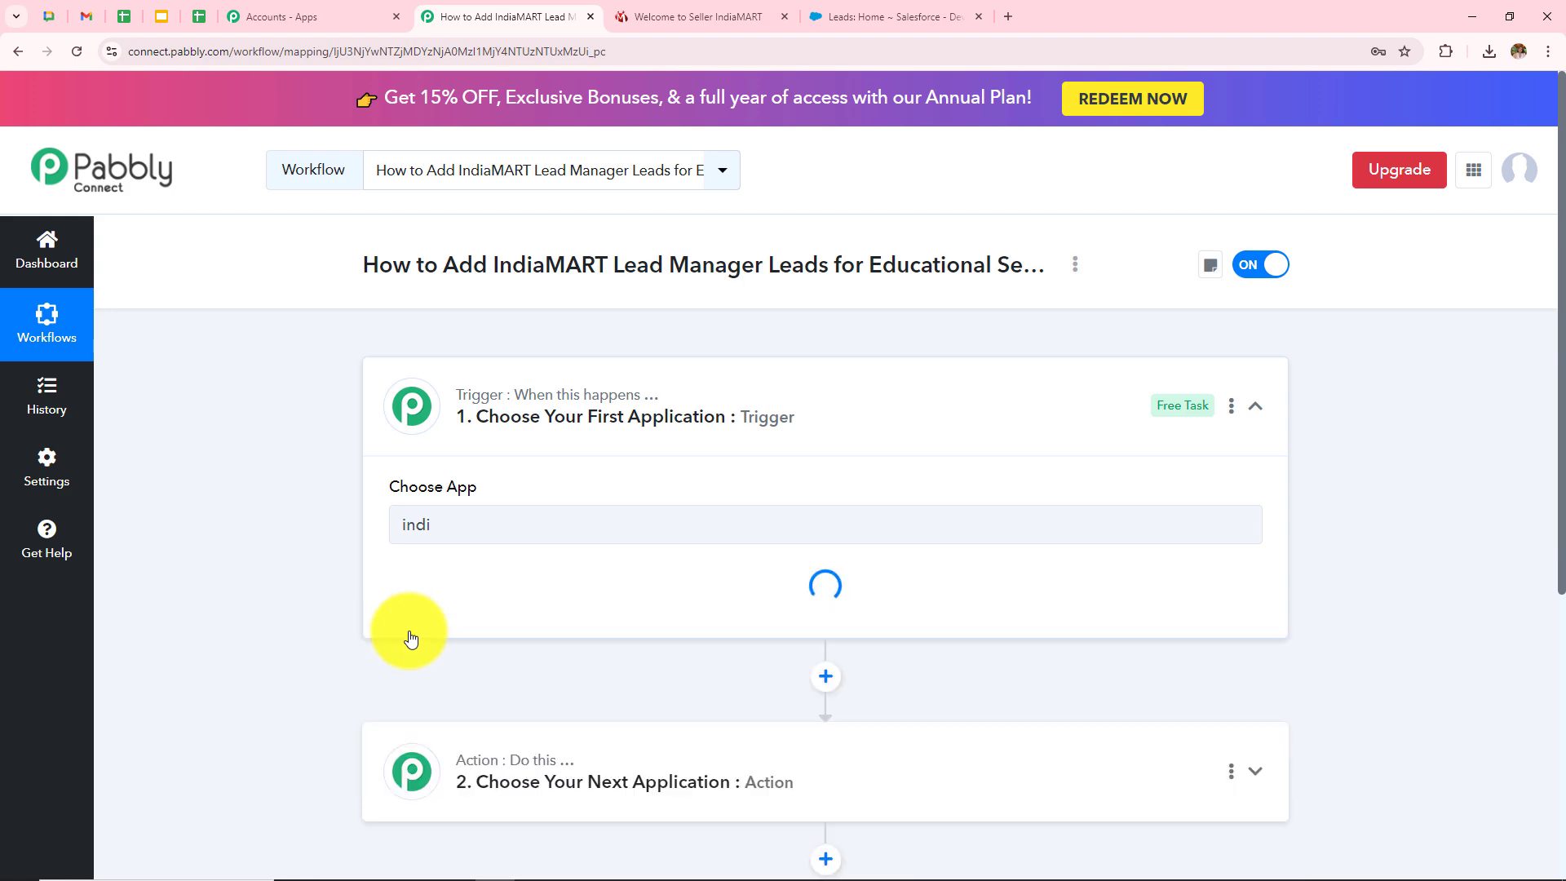
left_click(462, 617)
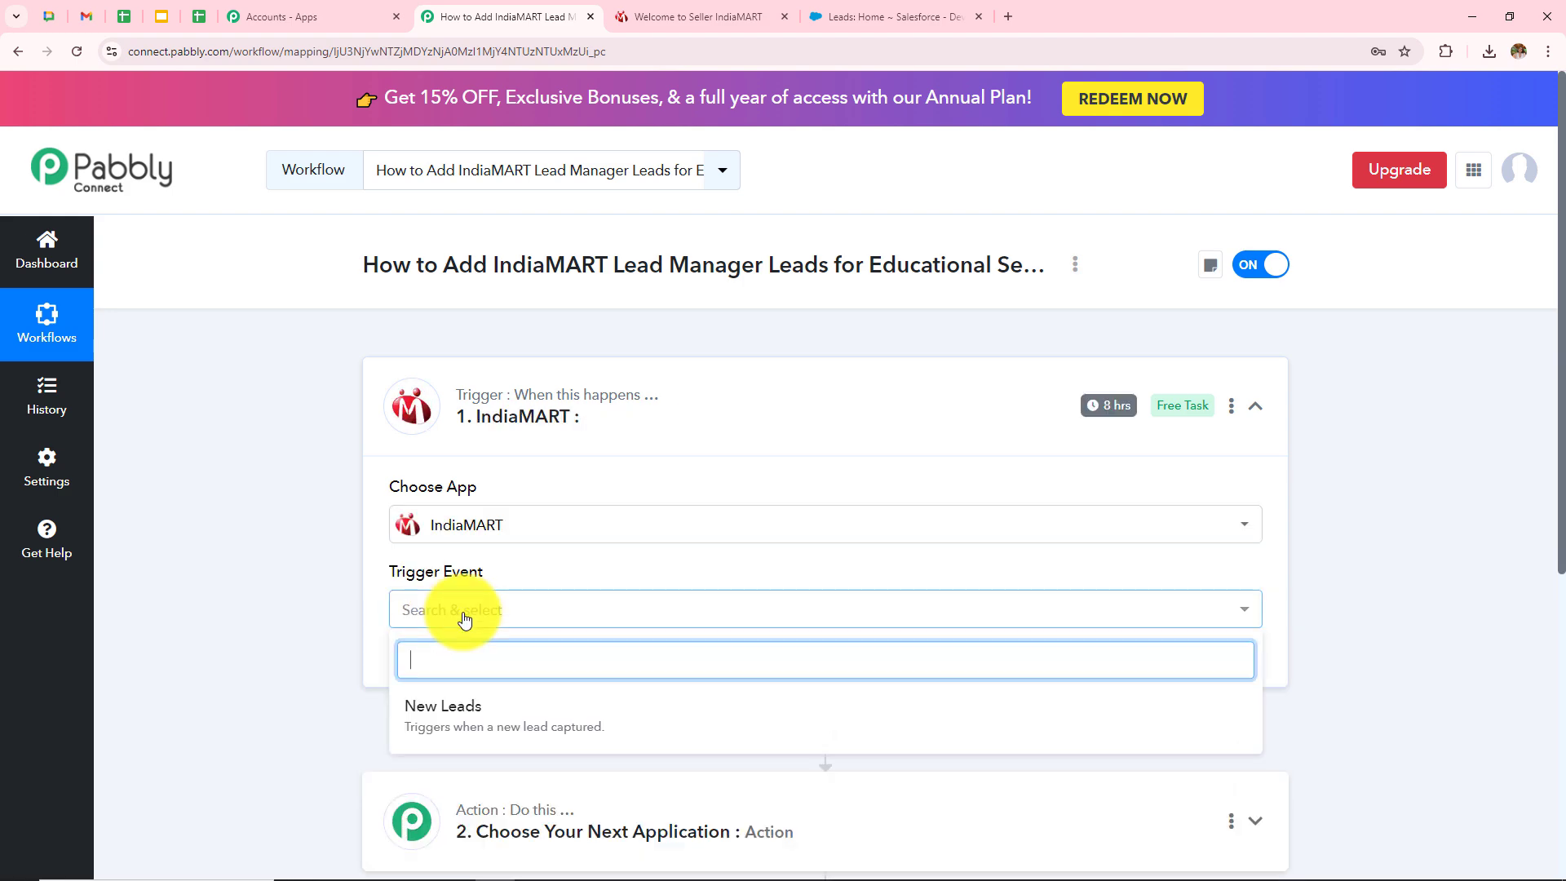
left_click(489, 743)
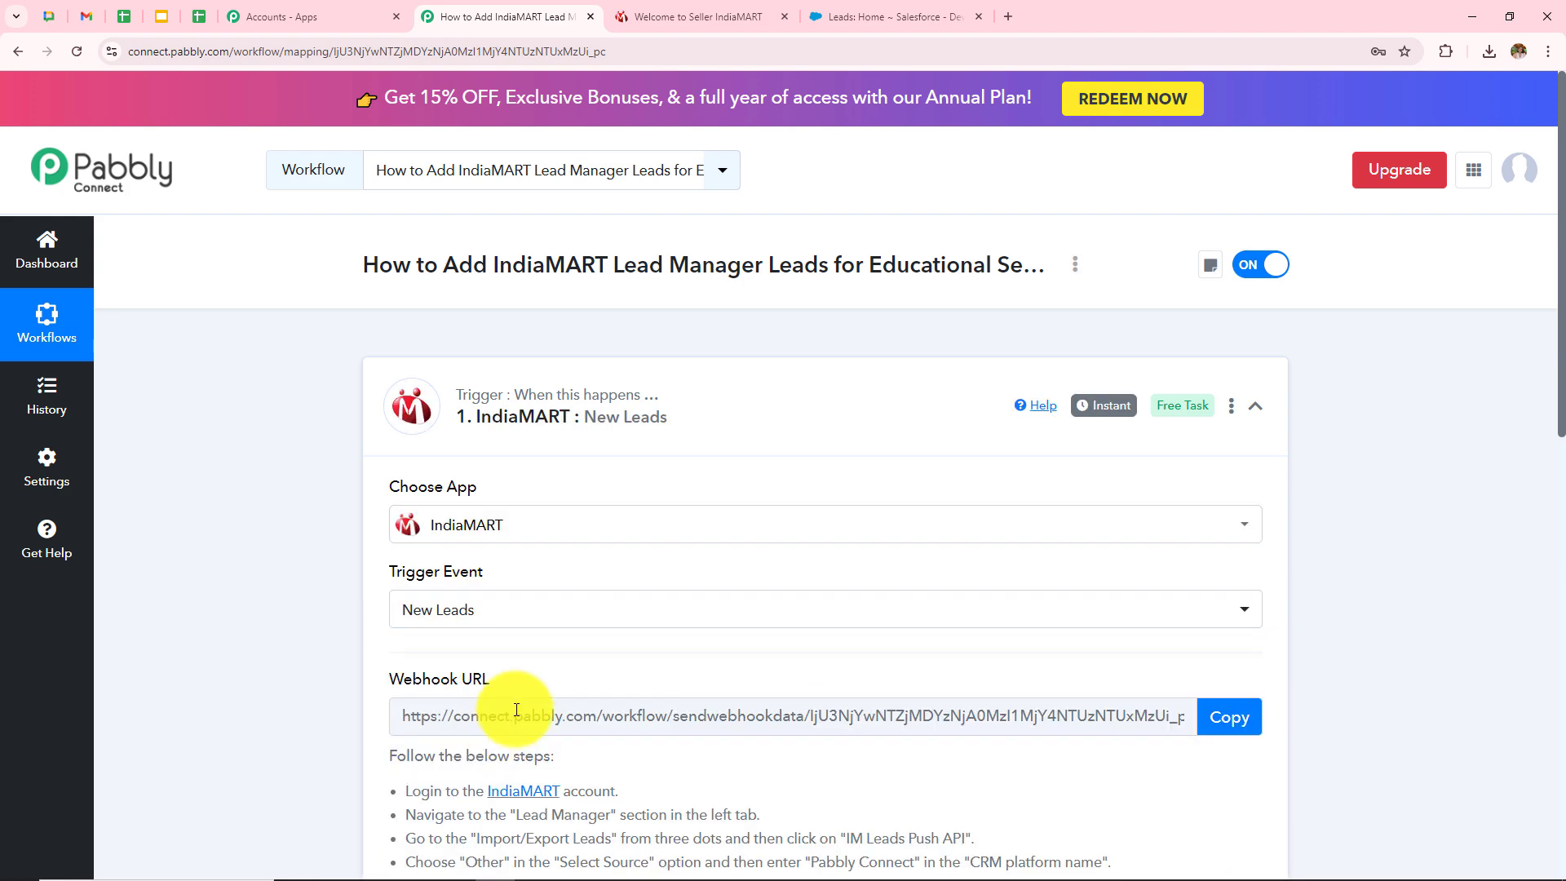
Step: Read the trigger's webhook URL section and its setup instructions for the IndiaMART account
scroll(483, 428, "down", 2)
mouse_move(481, 516)
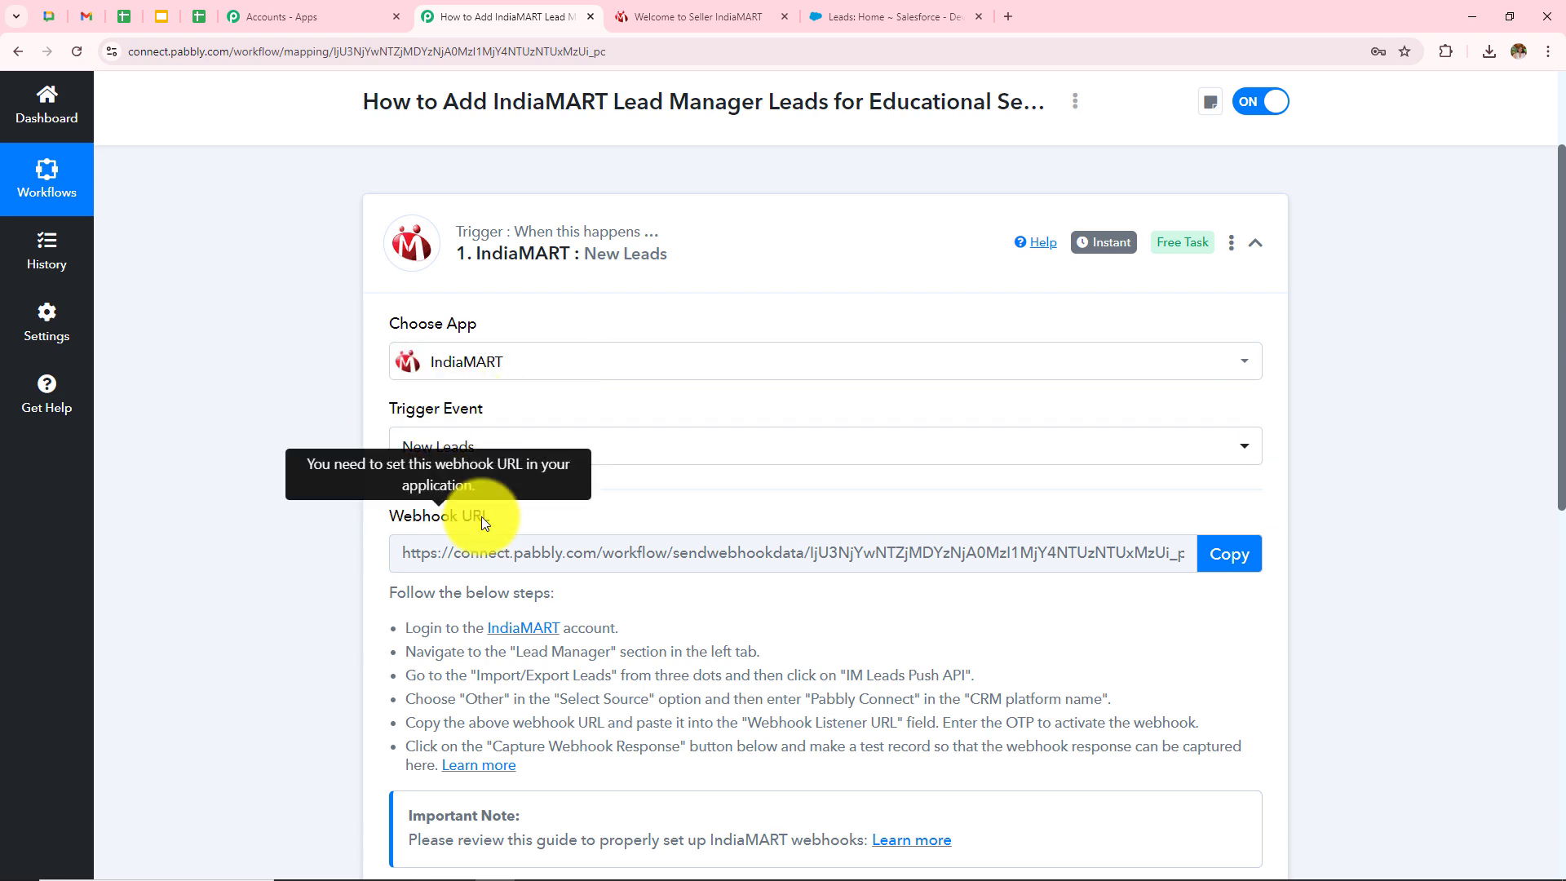
scroll(643, 484, "down", 1)
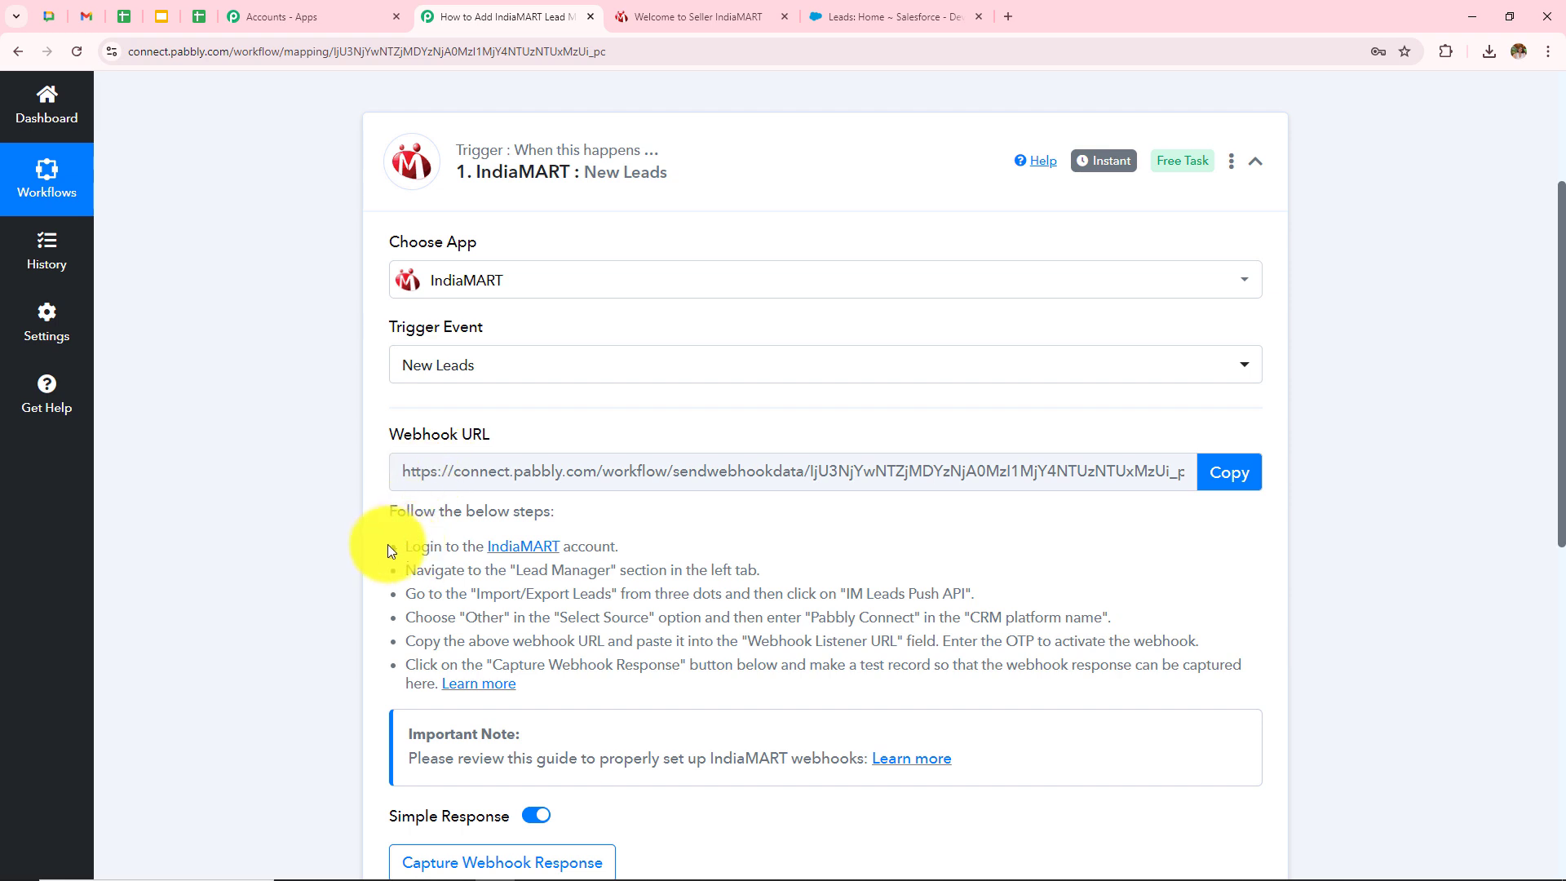
left_click_drag(390, 546, 653, 692)
left_click(248, 613)
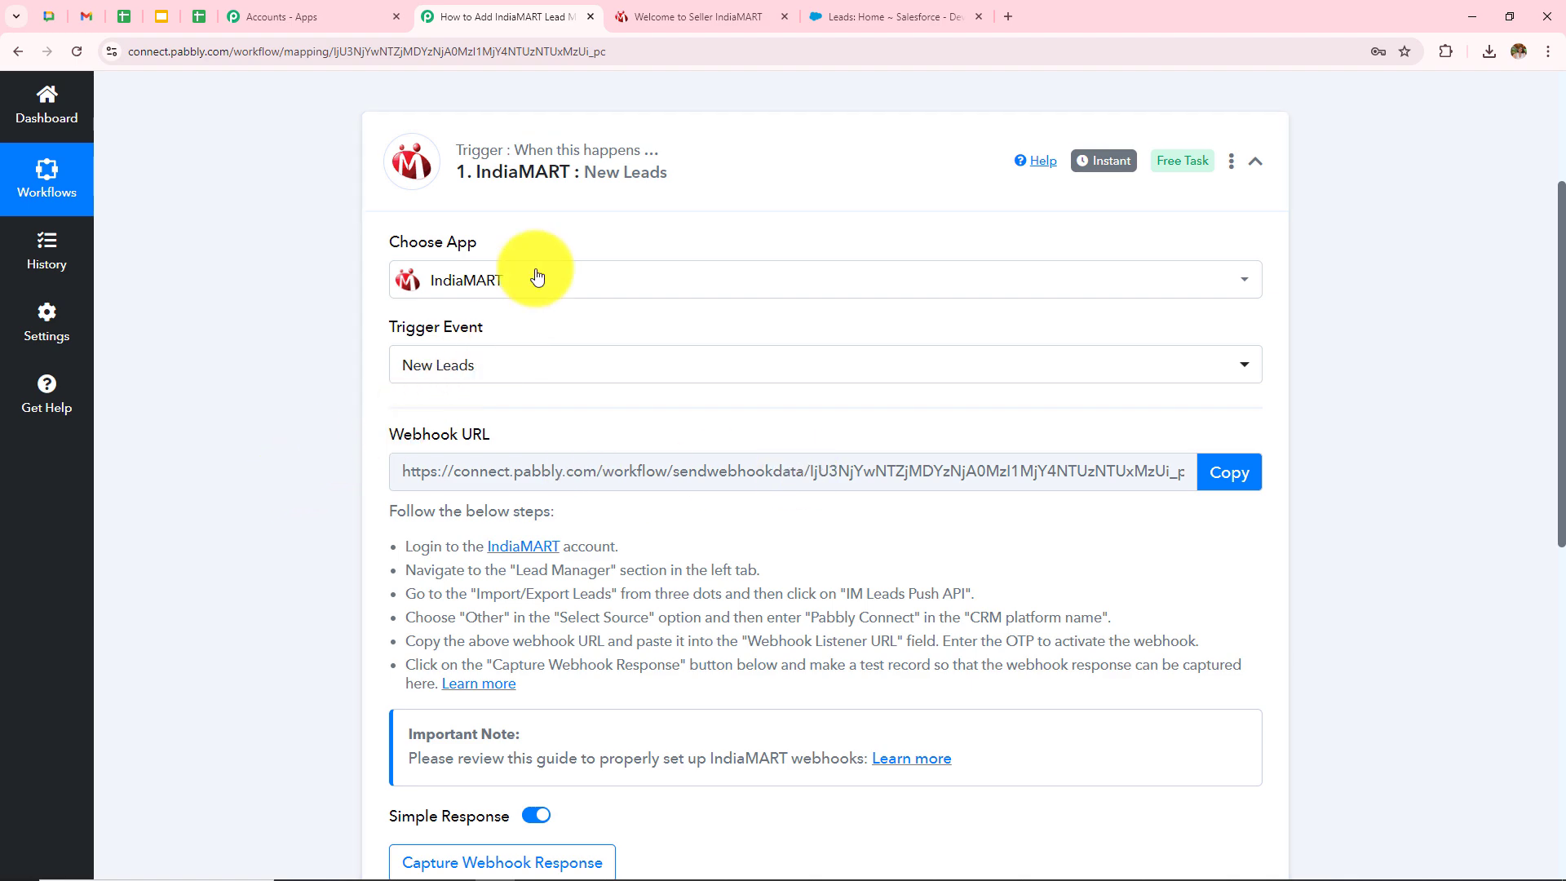
Step: Switch to the IndiaMART seller site and open the Push API integration page from Lead Manager's import/export options
left_click(713, 12)
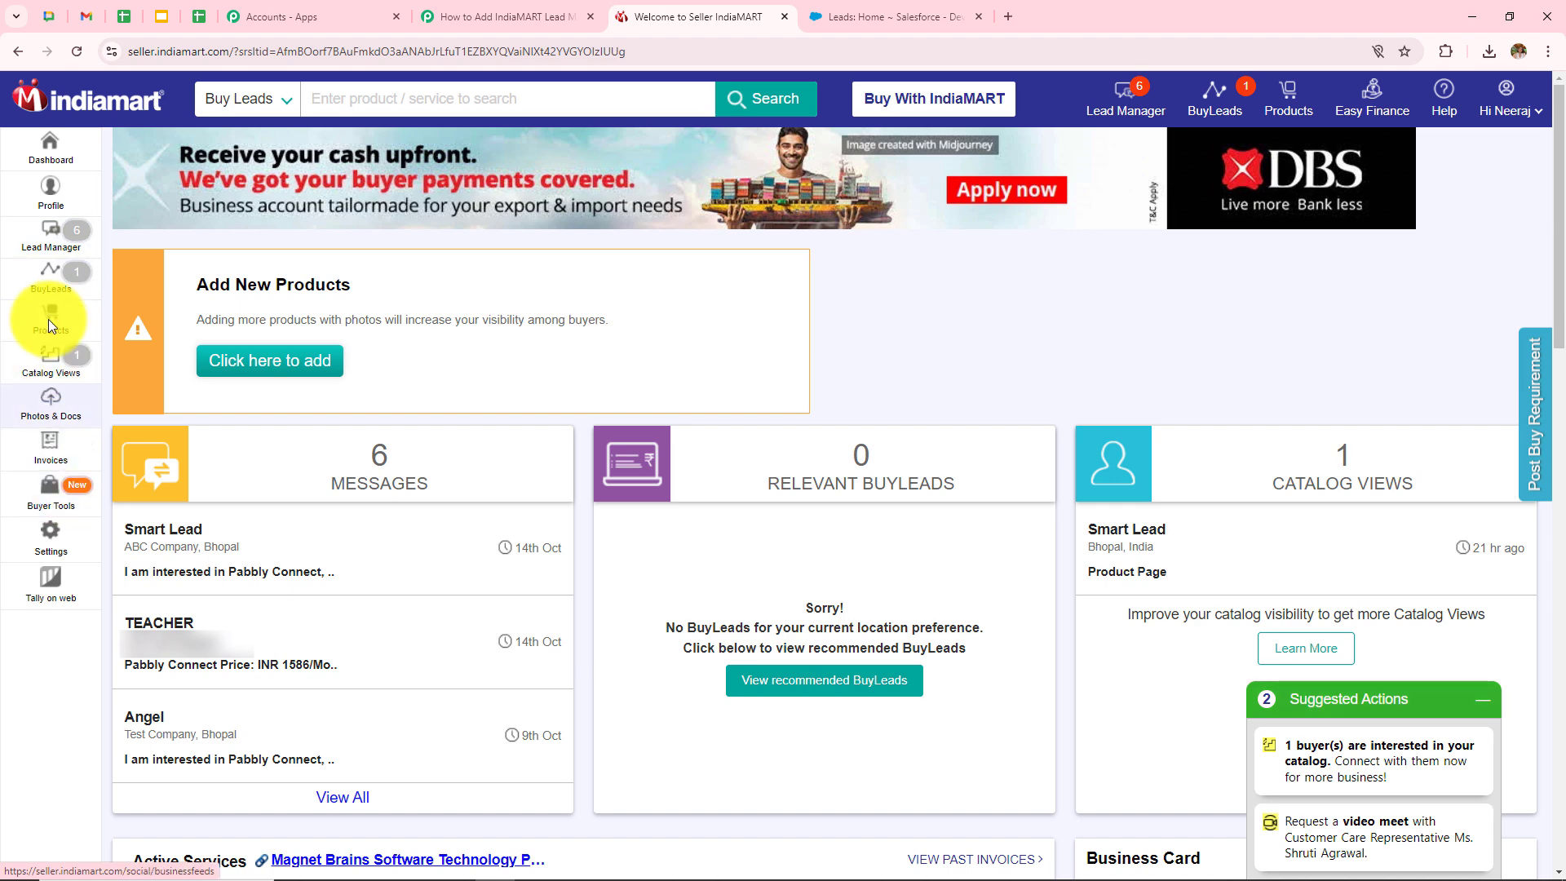
left_click(49, 244)
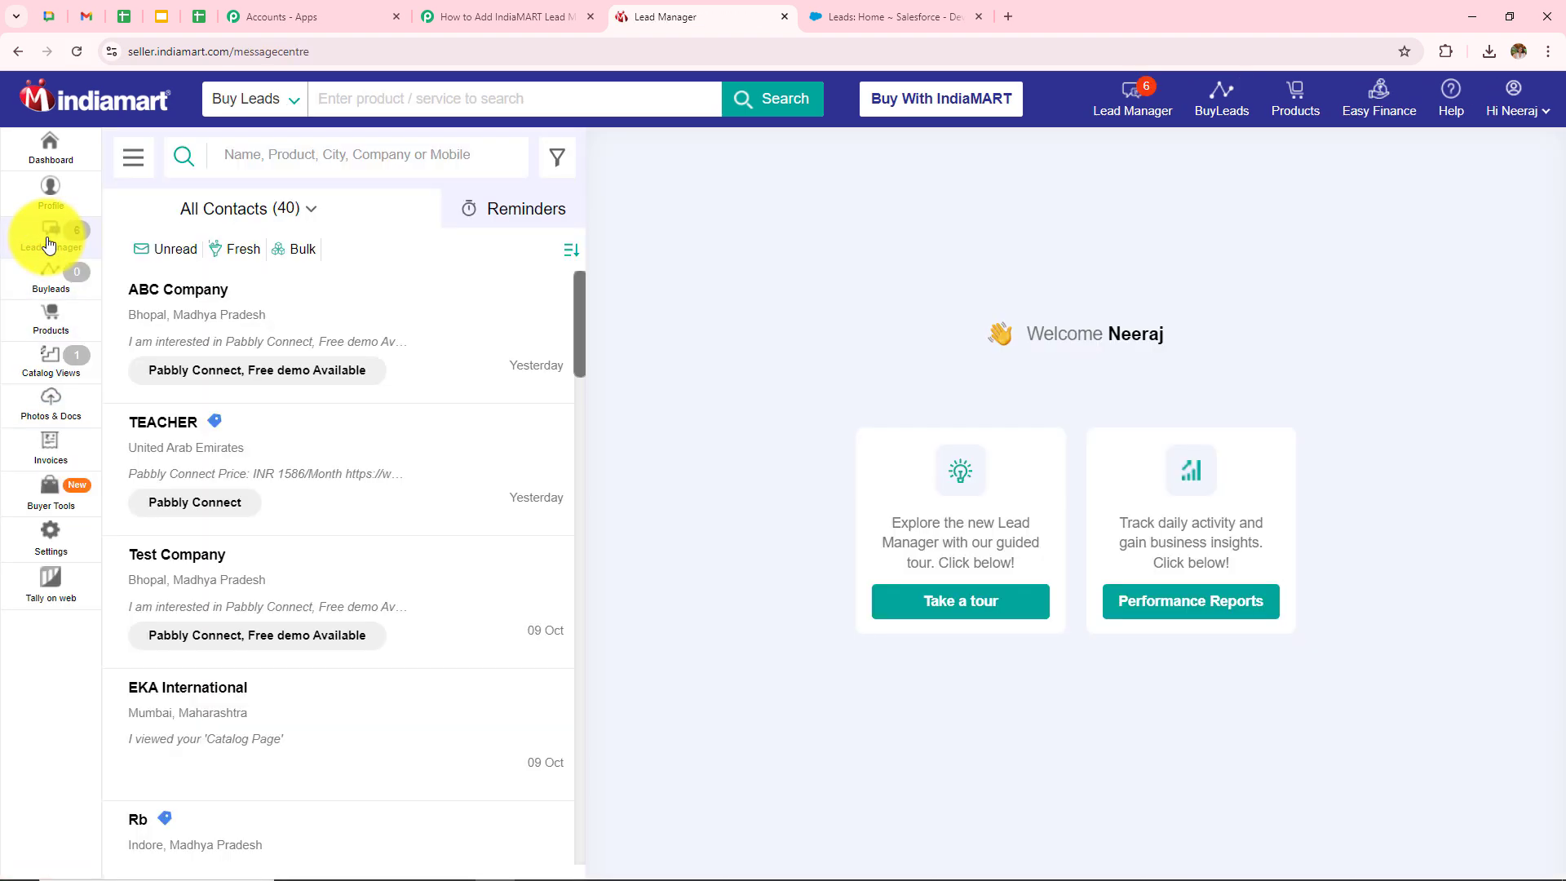
left_click(134, 157)
mouse_move(167, 290)
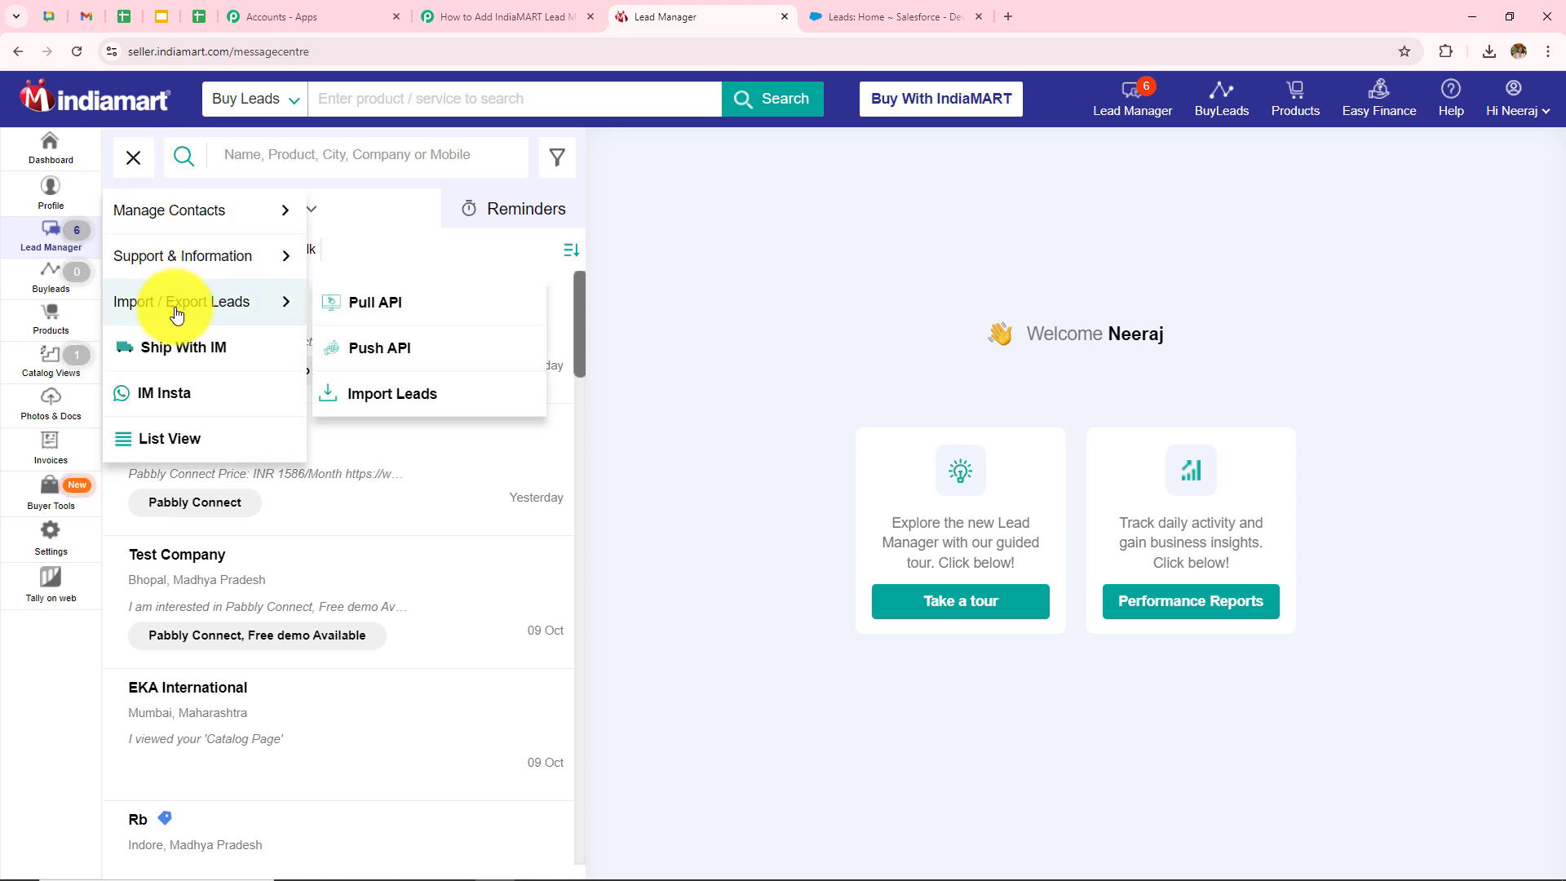
left_click(377, 351)
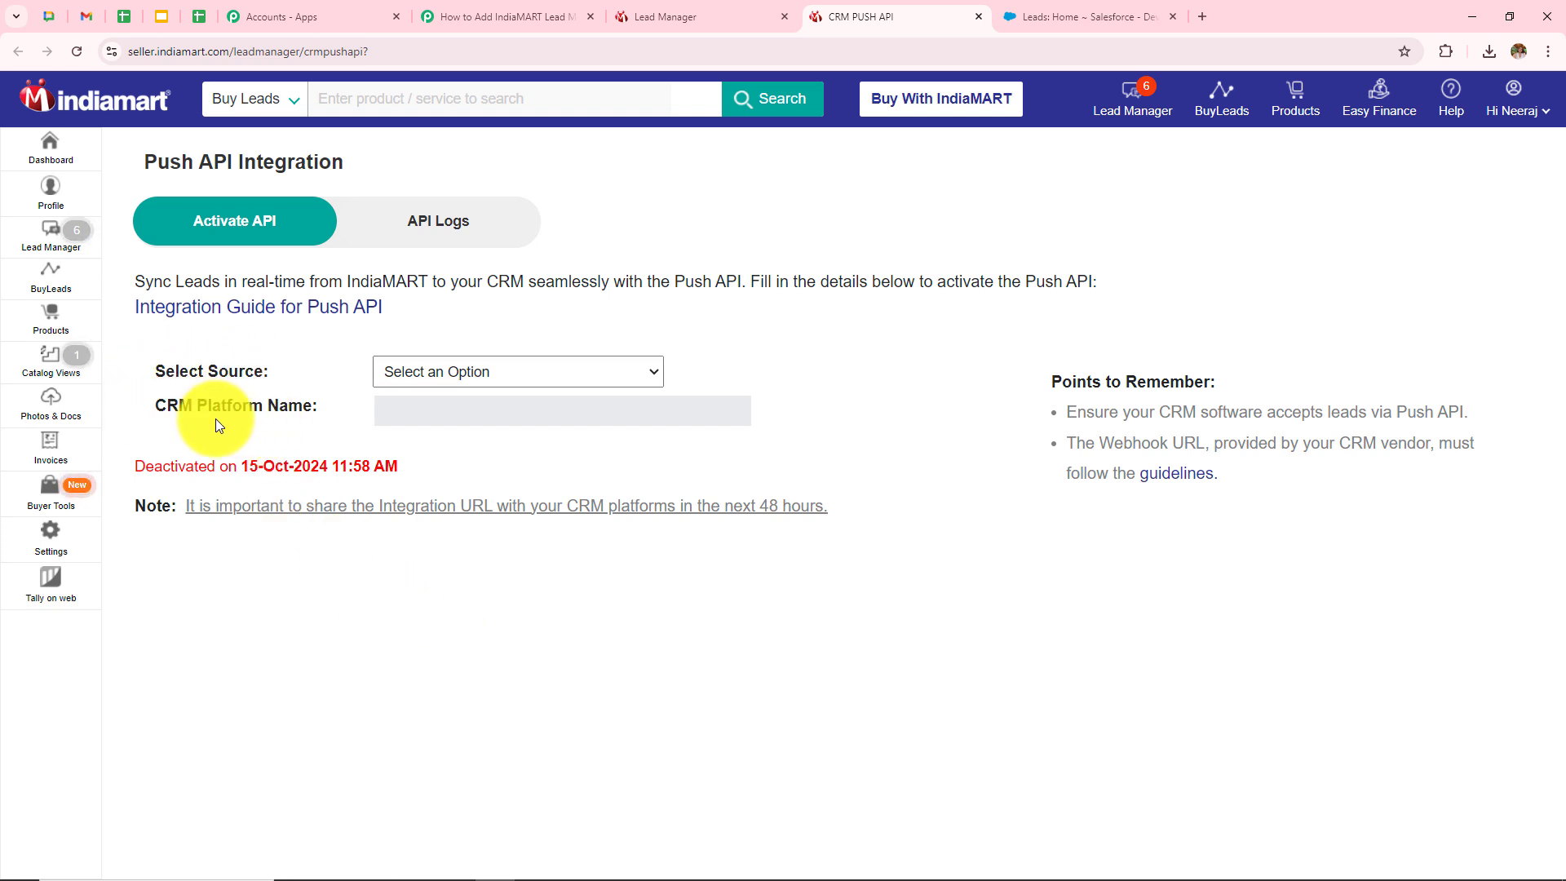
Step: Set the Push API source to Other and enter Pabbly Connect as the CRM platform name
left_click(469, 373)
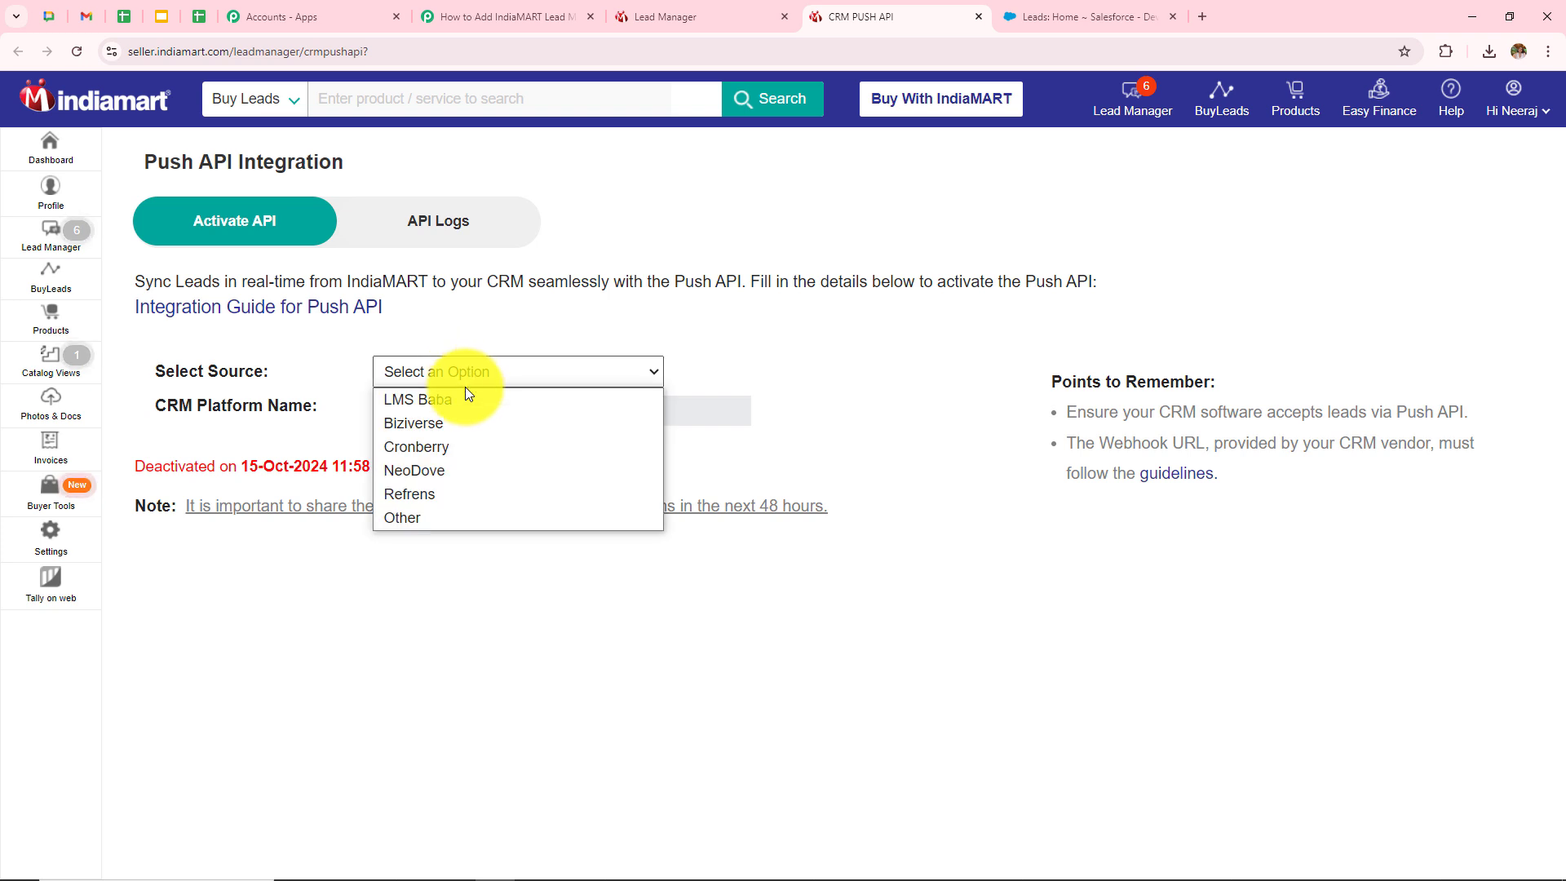
left_click(409, 522)
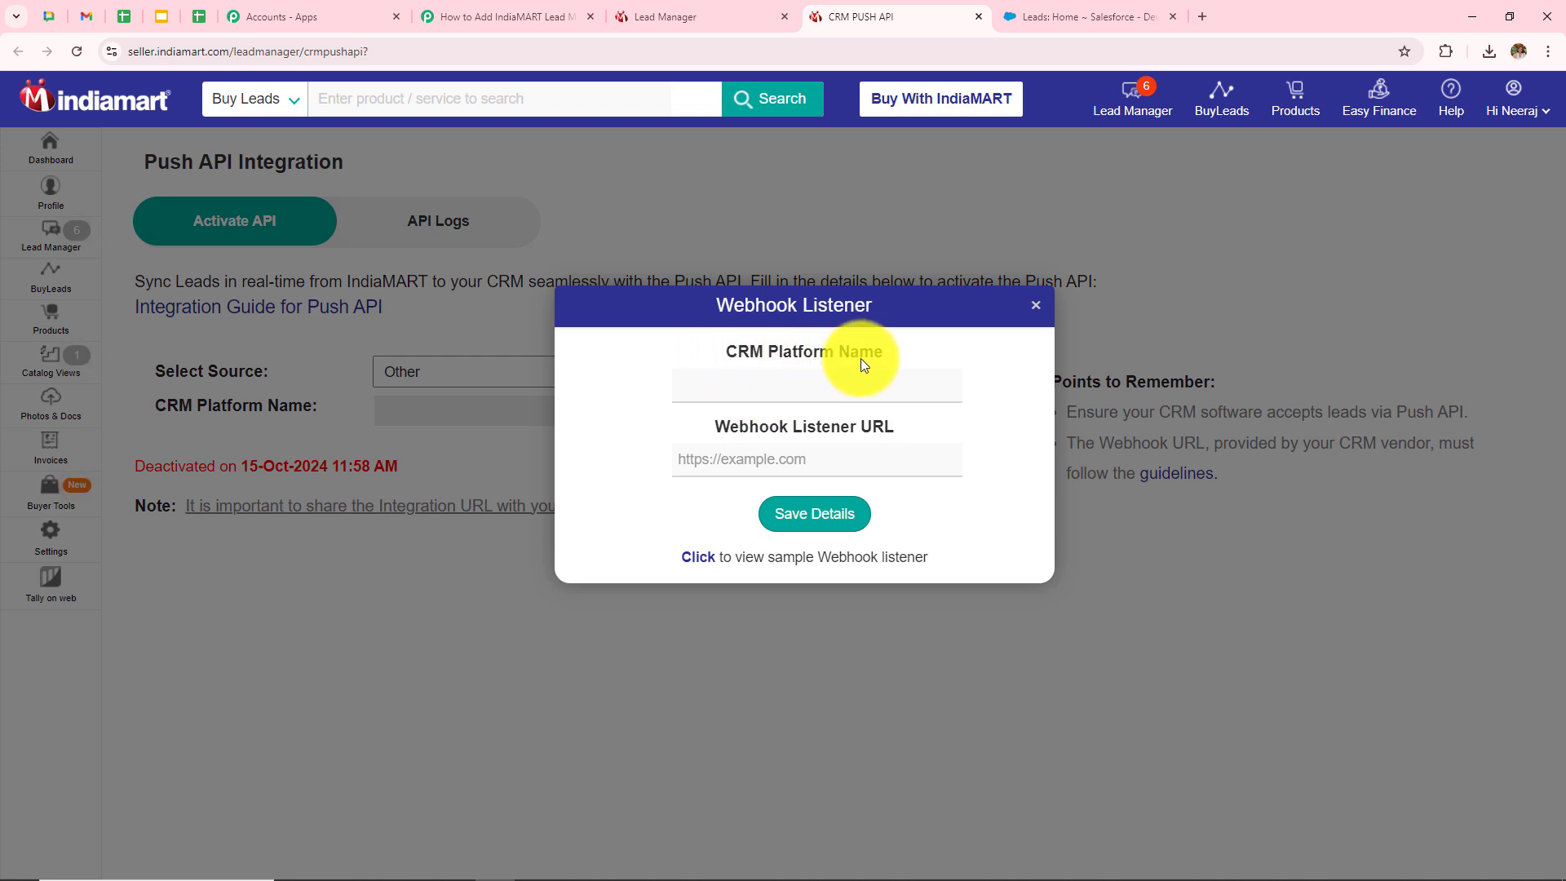
left_click(779, 396)
type("Pabbly Connect")
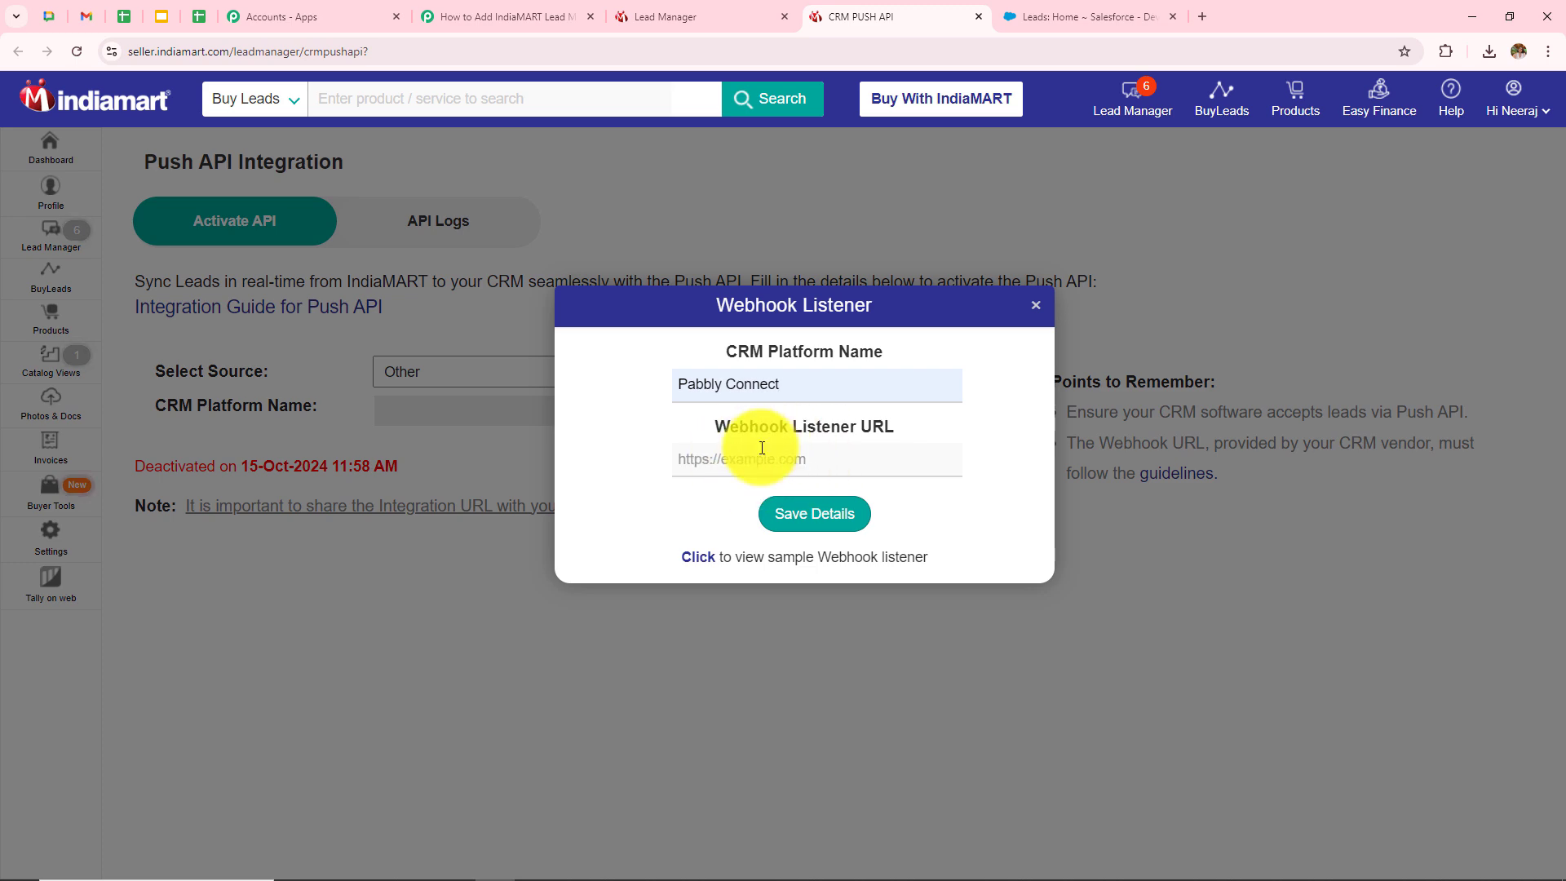
Step: Copy the trigger's webhook URL from the Pabbly Connect workflow into IndiaMART's Webhook Listener URL field and save the details
left_click(502, 16)
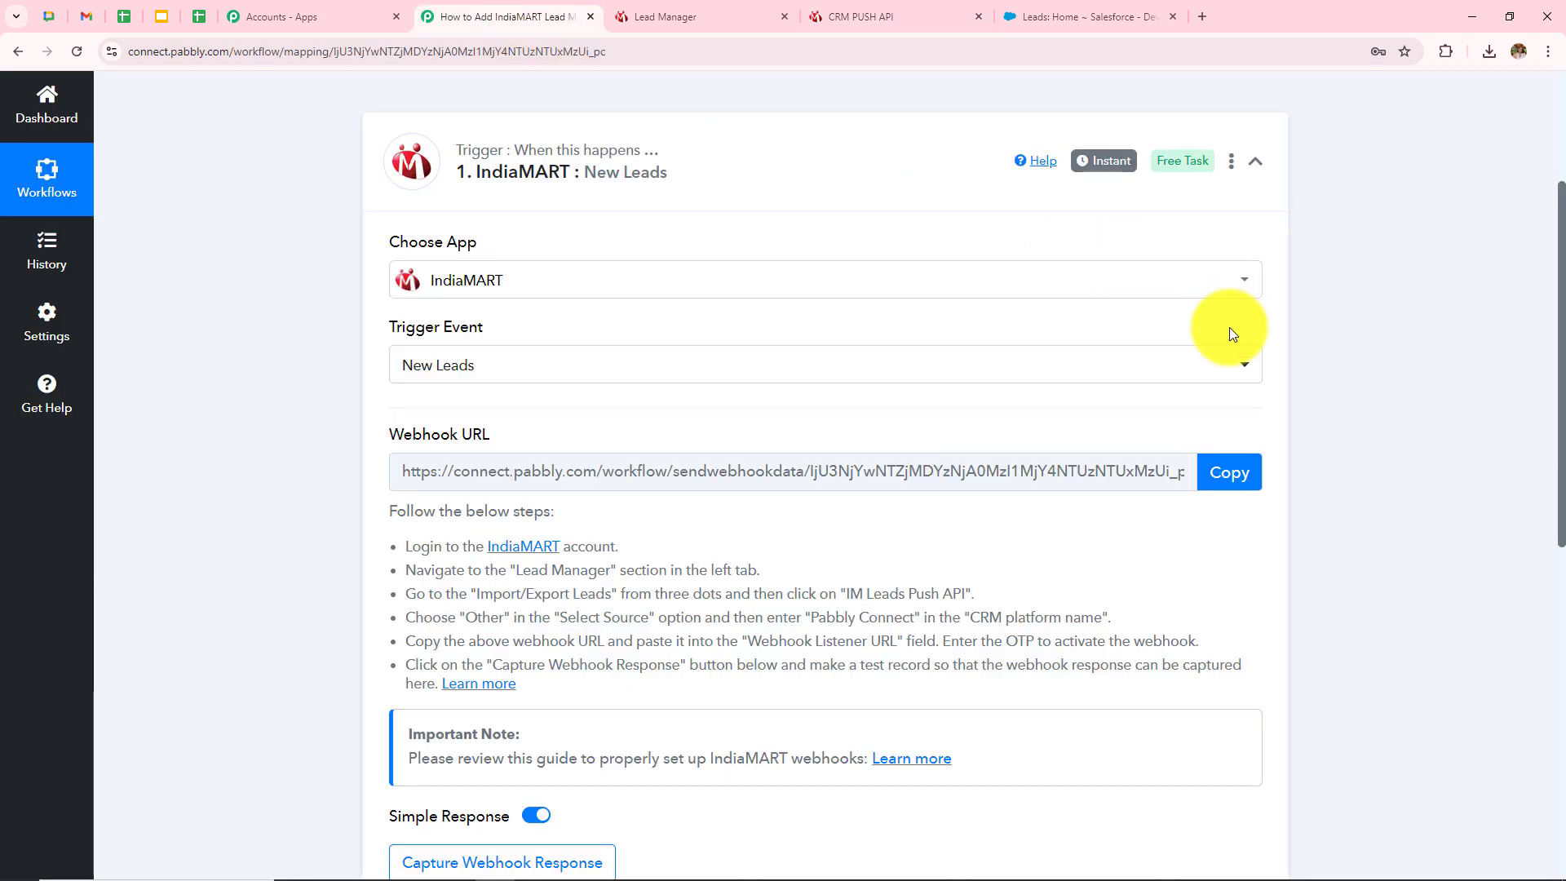
left_click(1231, 479)
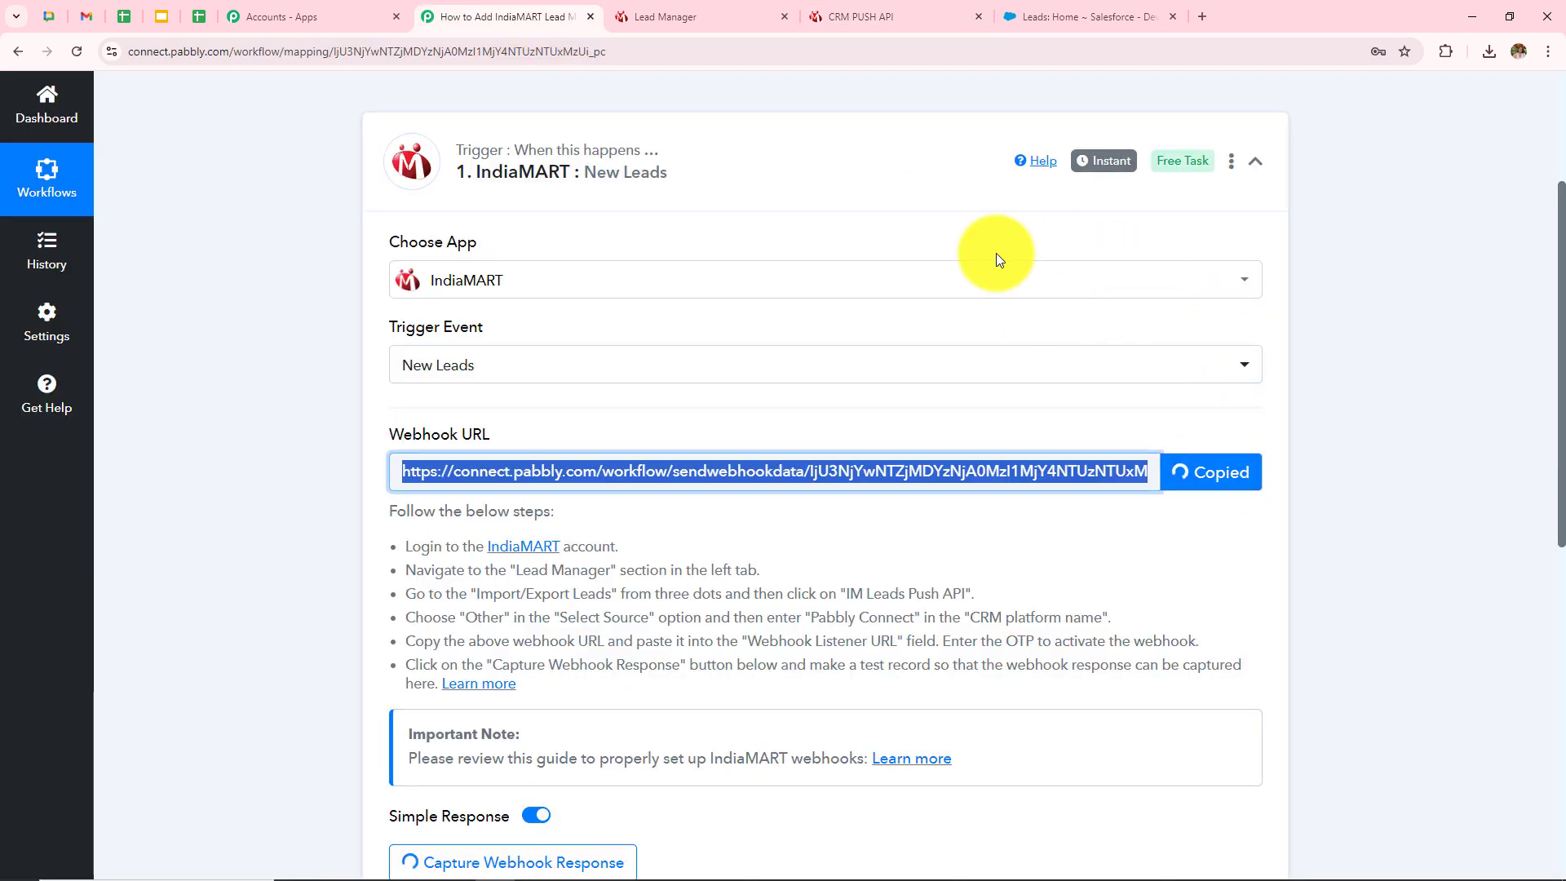
left_click(853, 15)
left_click(806, 461)
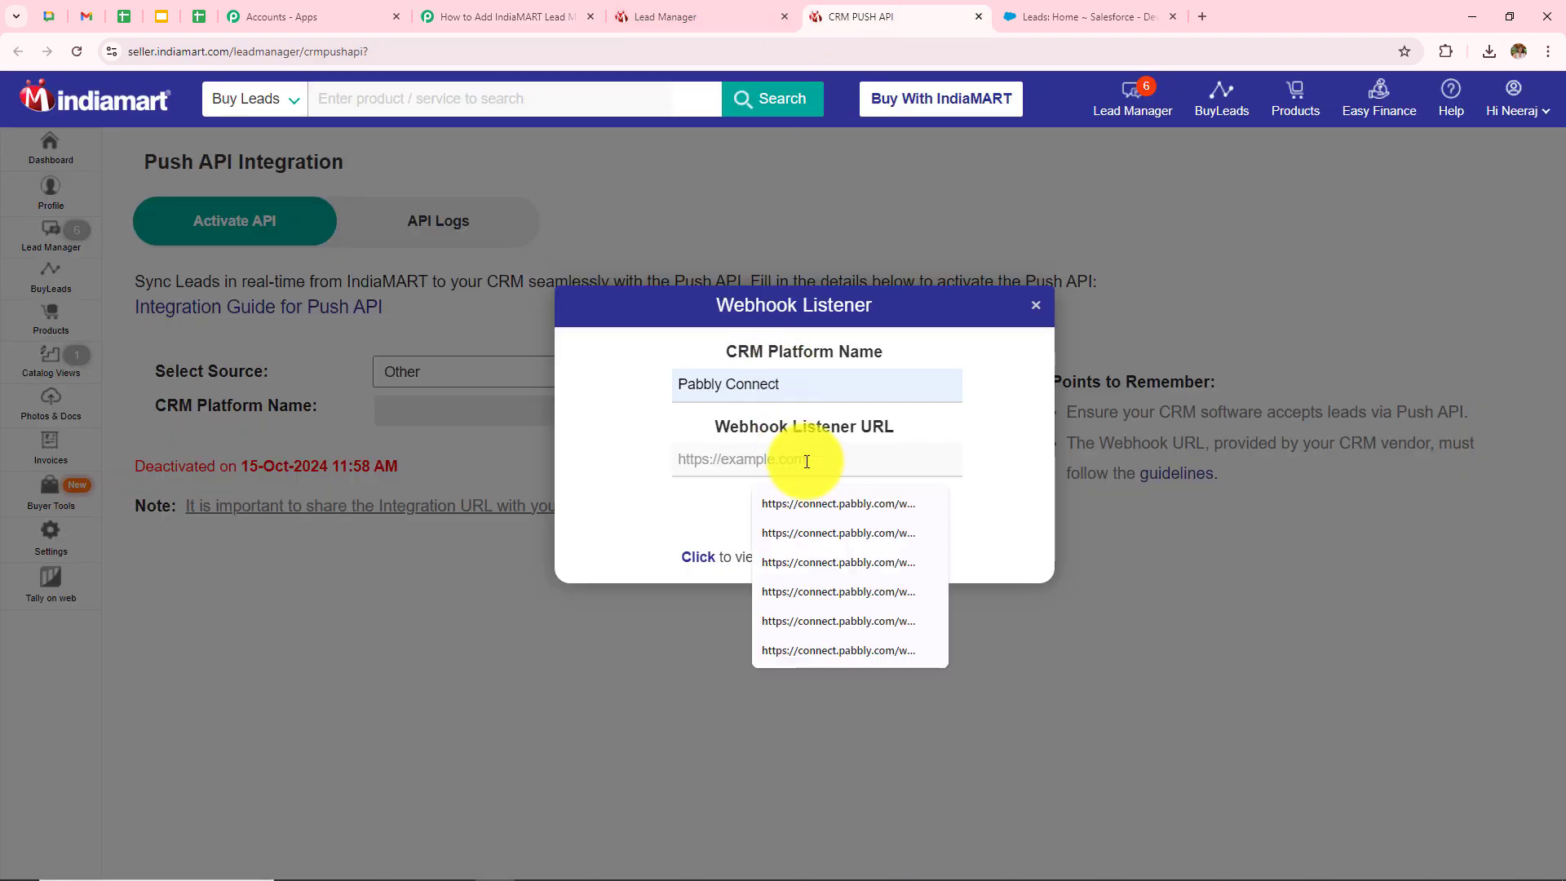
key("ctrl+v")
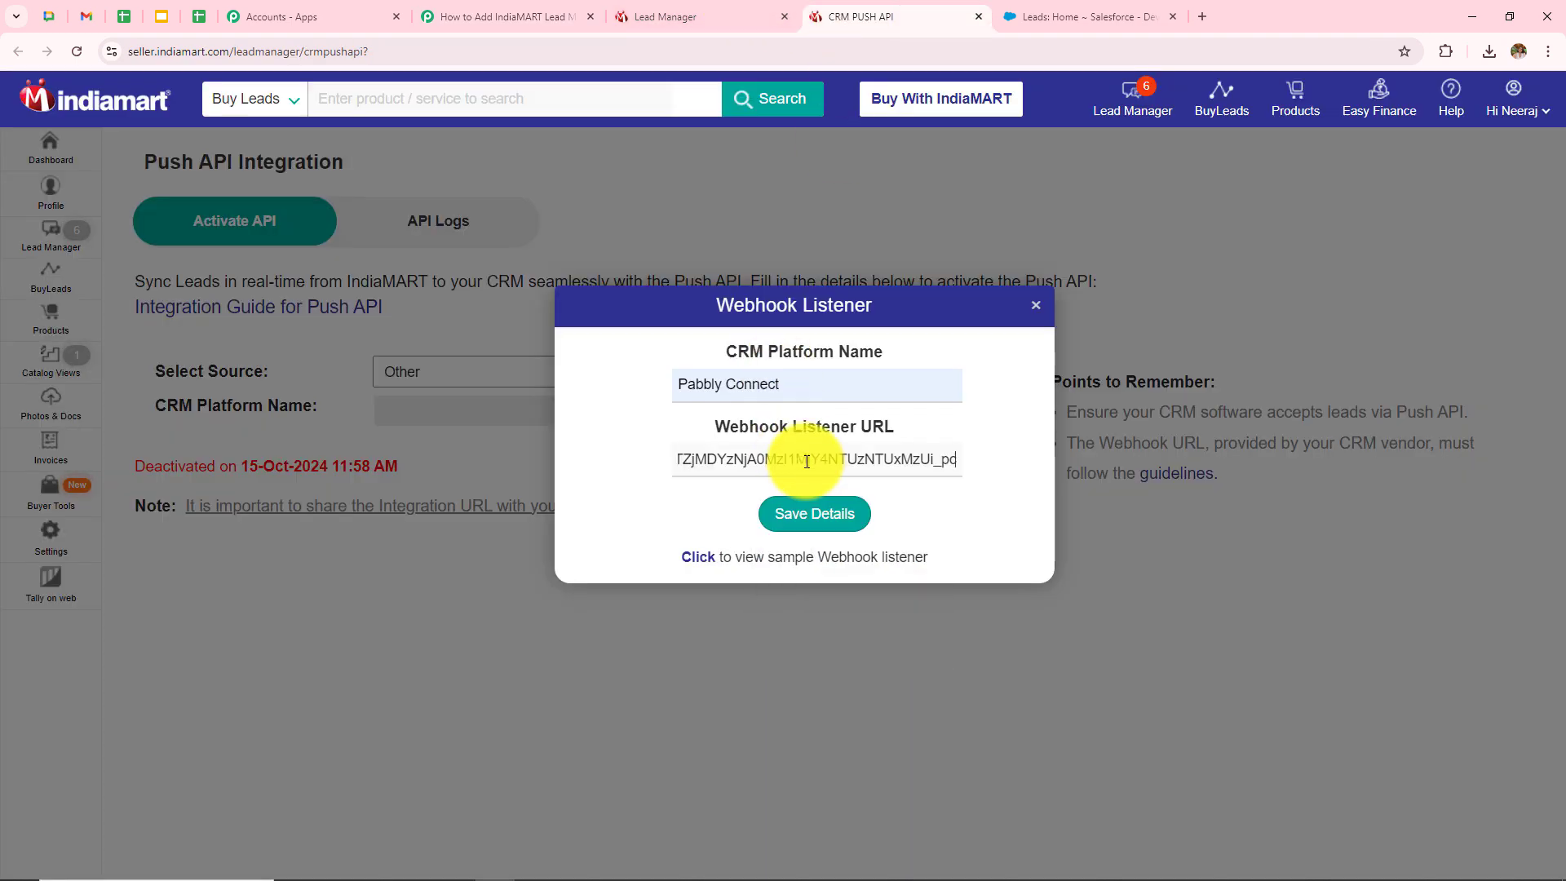
left_click(821, 516)
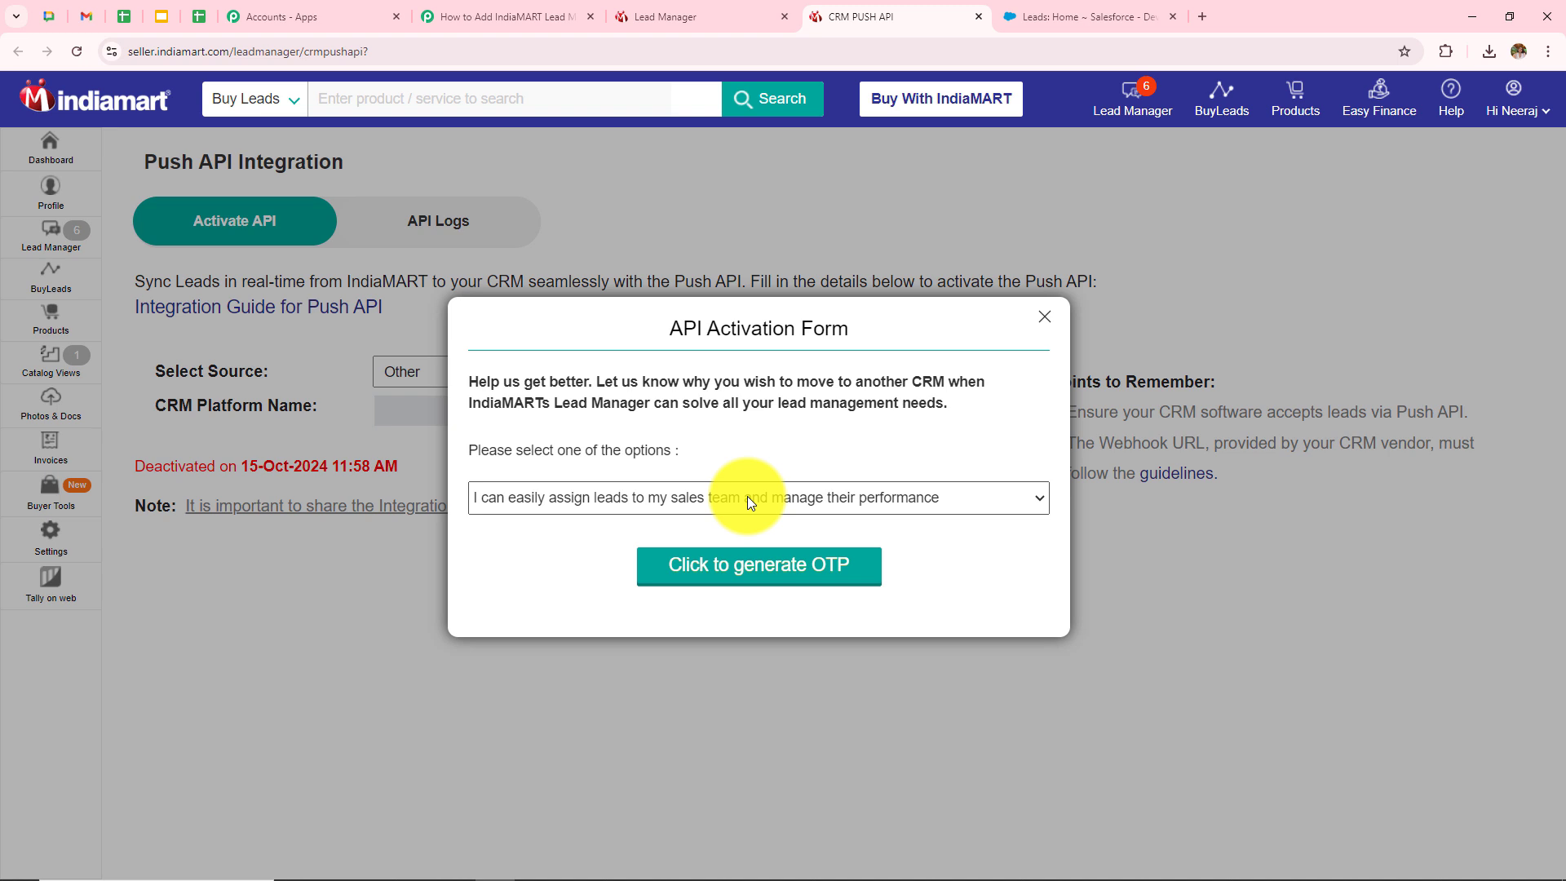
Step: Choose "I can easily assign leads to my sales team and manage their performance" as the activation reason and generate the OTP
left_click(747, 496)
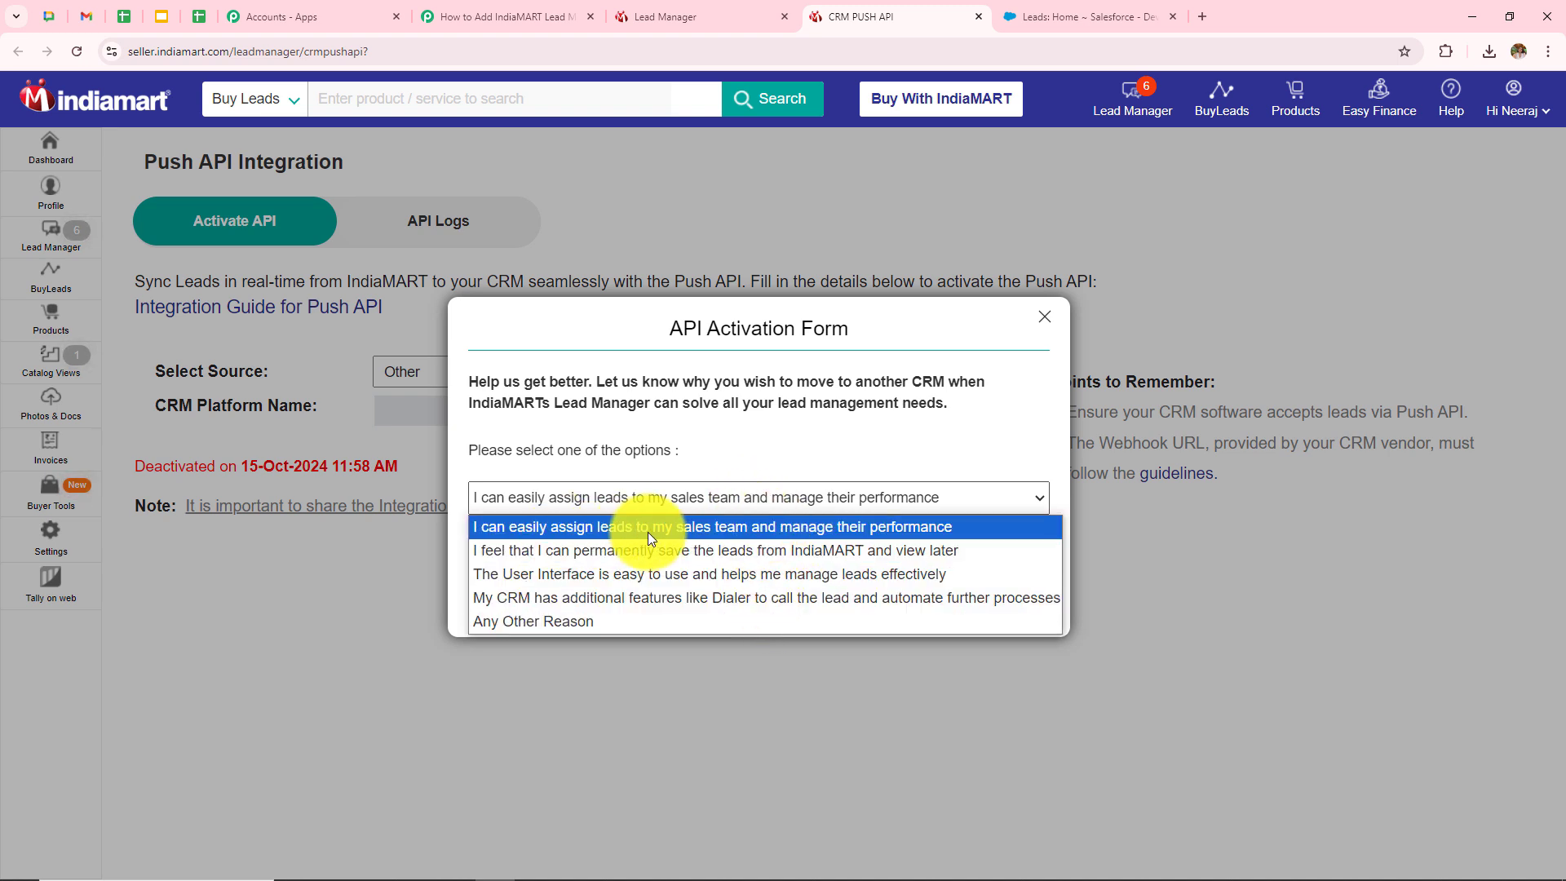
left_click(607, 532)
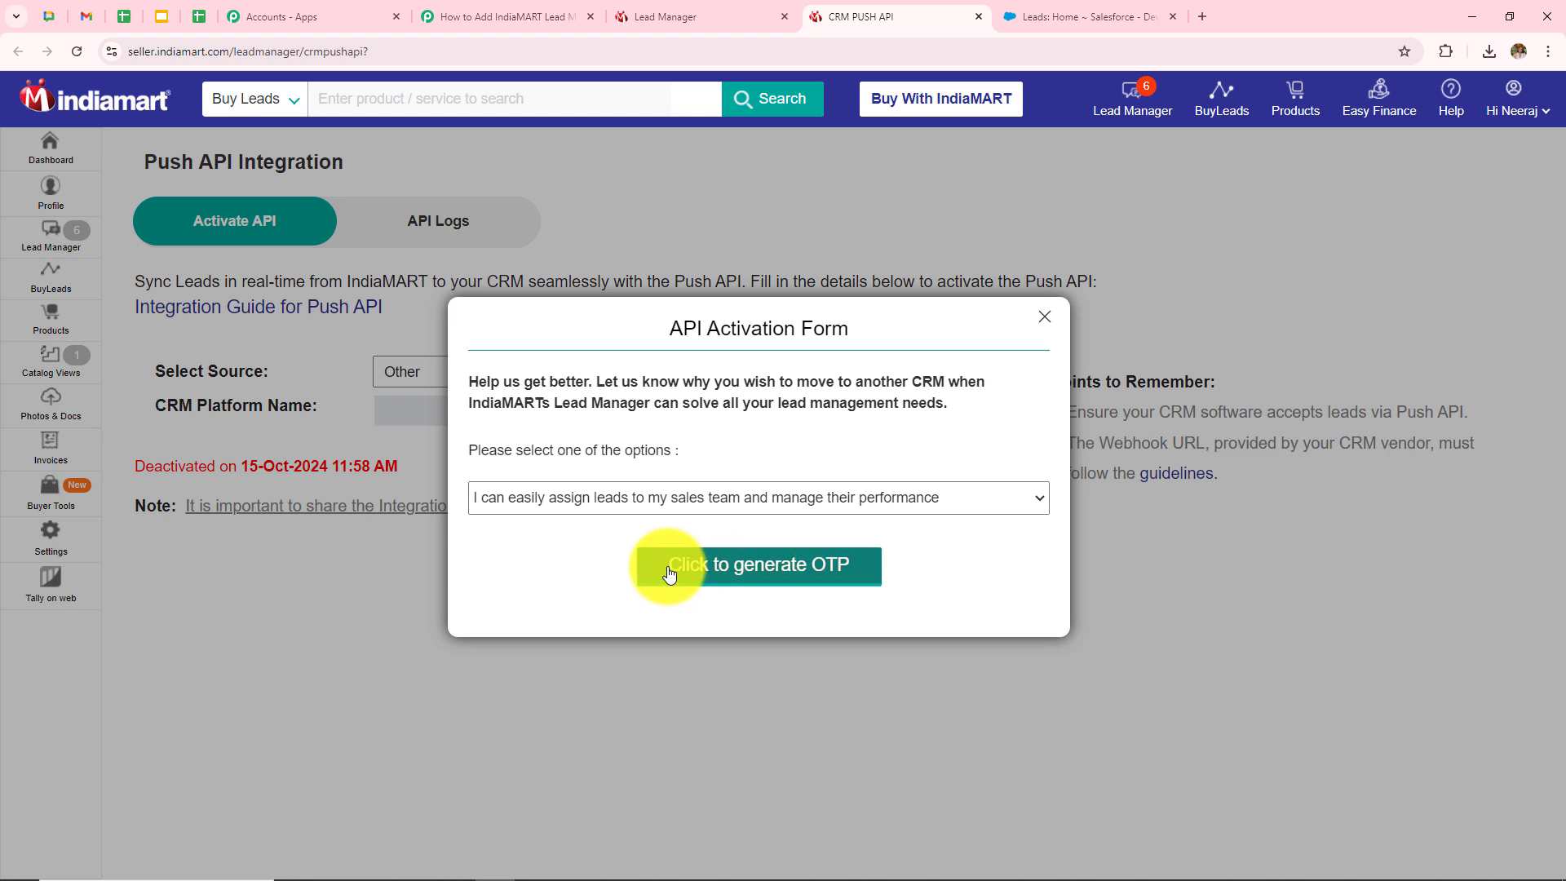
left_click(726, 581)
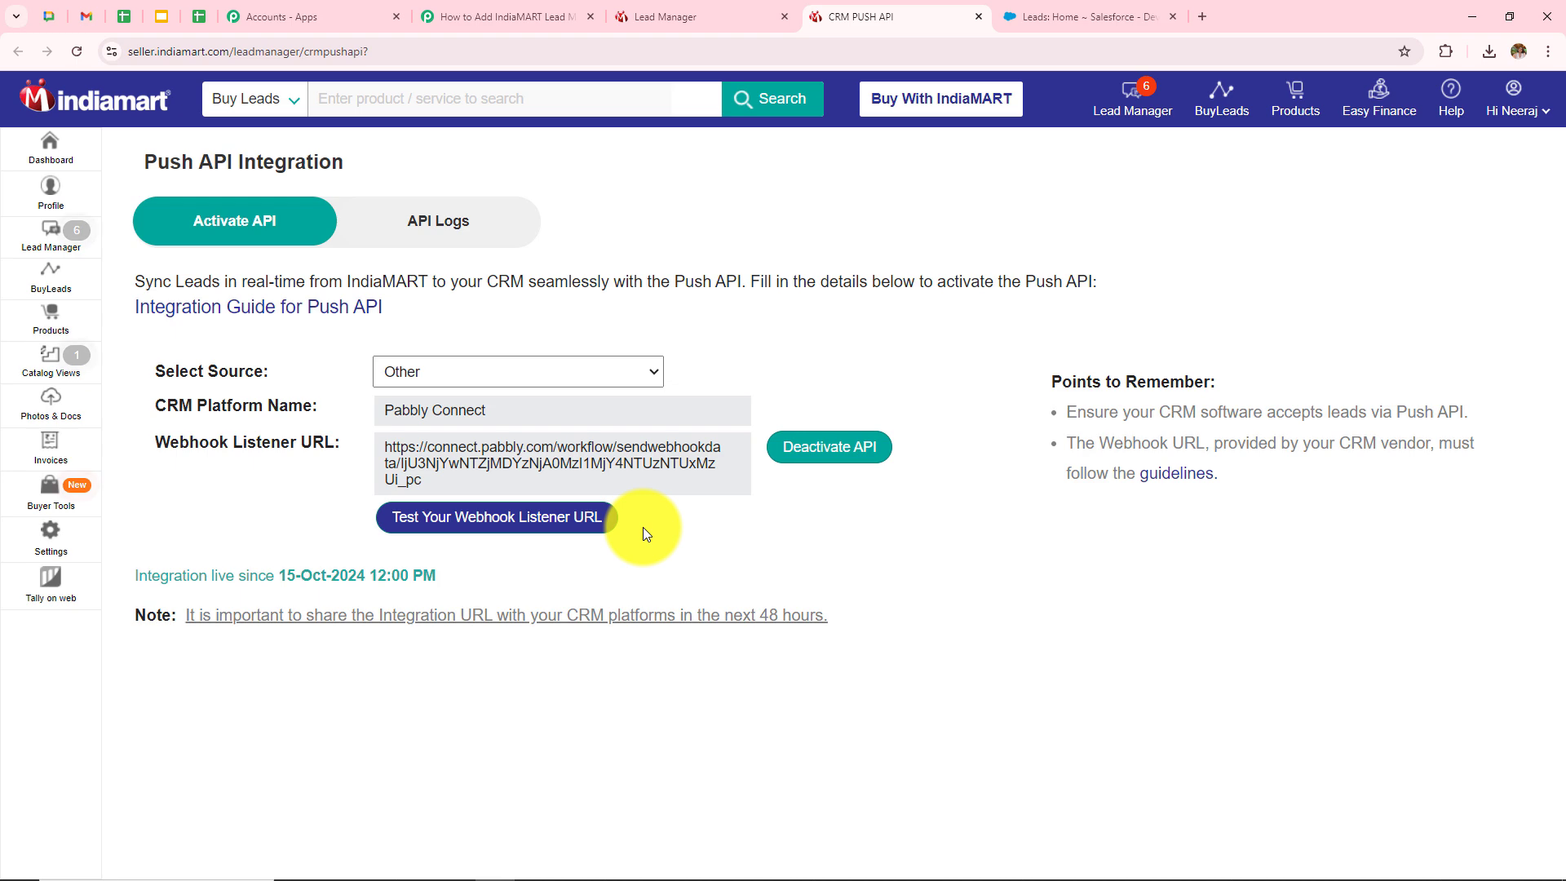
Step: Return to the Pabbly Connect workflow and check the IndiaMART trigger's webhook response capture status
left_click(469, 16)
scroll(731, 422, "down", 3)
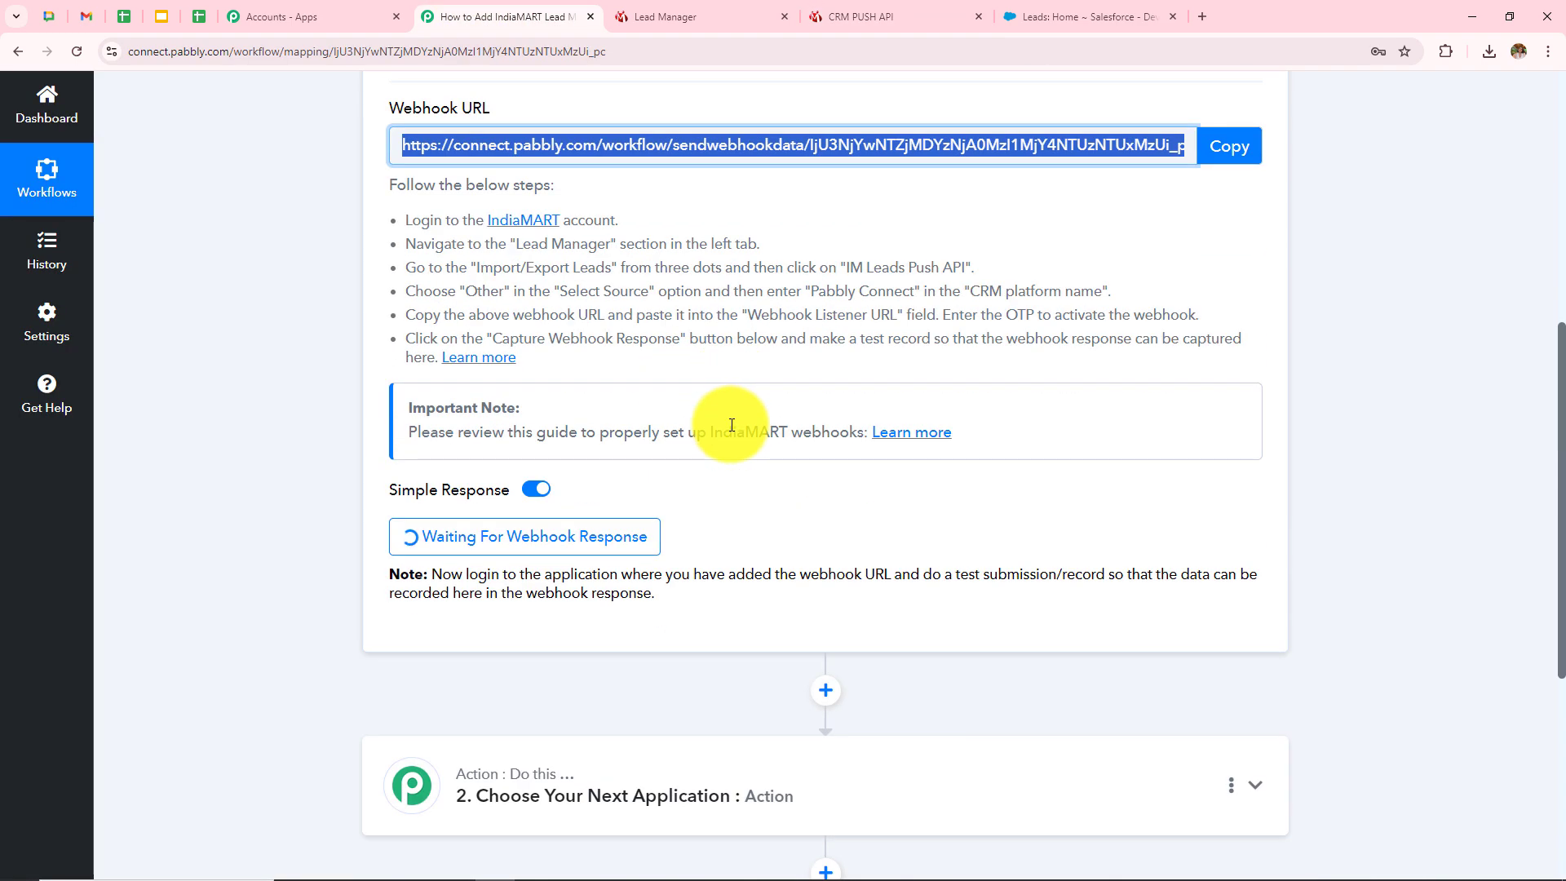
left_click(327, 426)
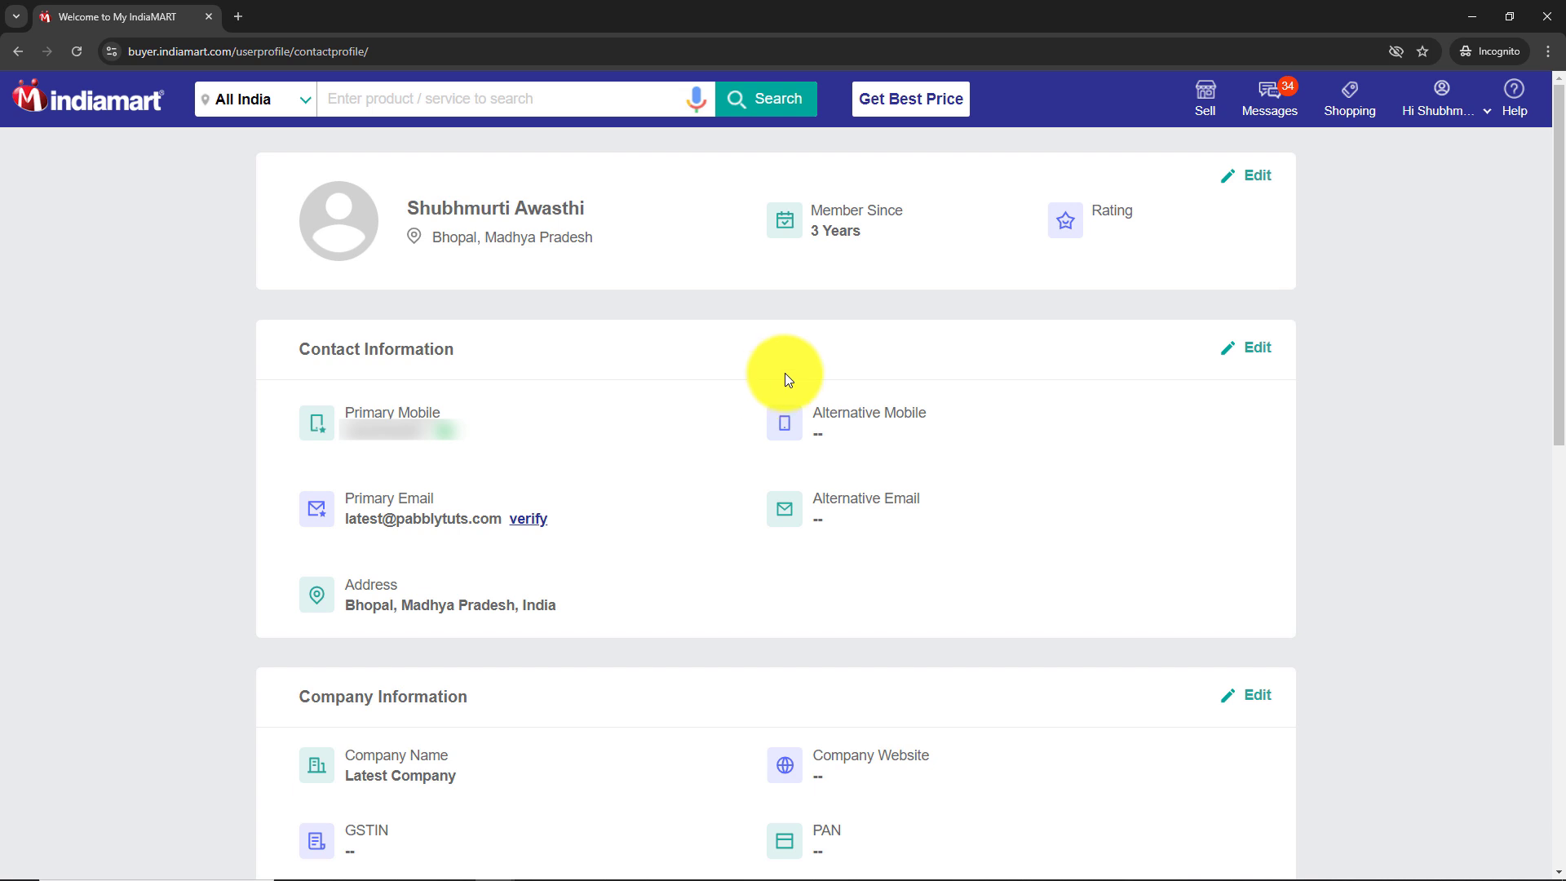
Step: On the IndiaMART buyer site, search for the supplier "magnet brains software technology pvt ltd"
left_click(498, 98)
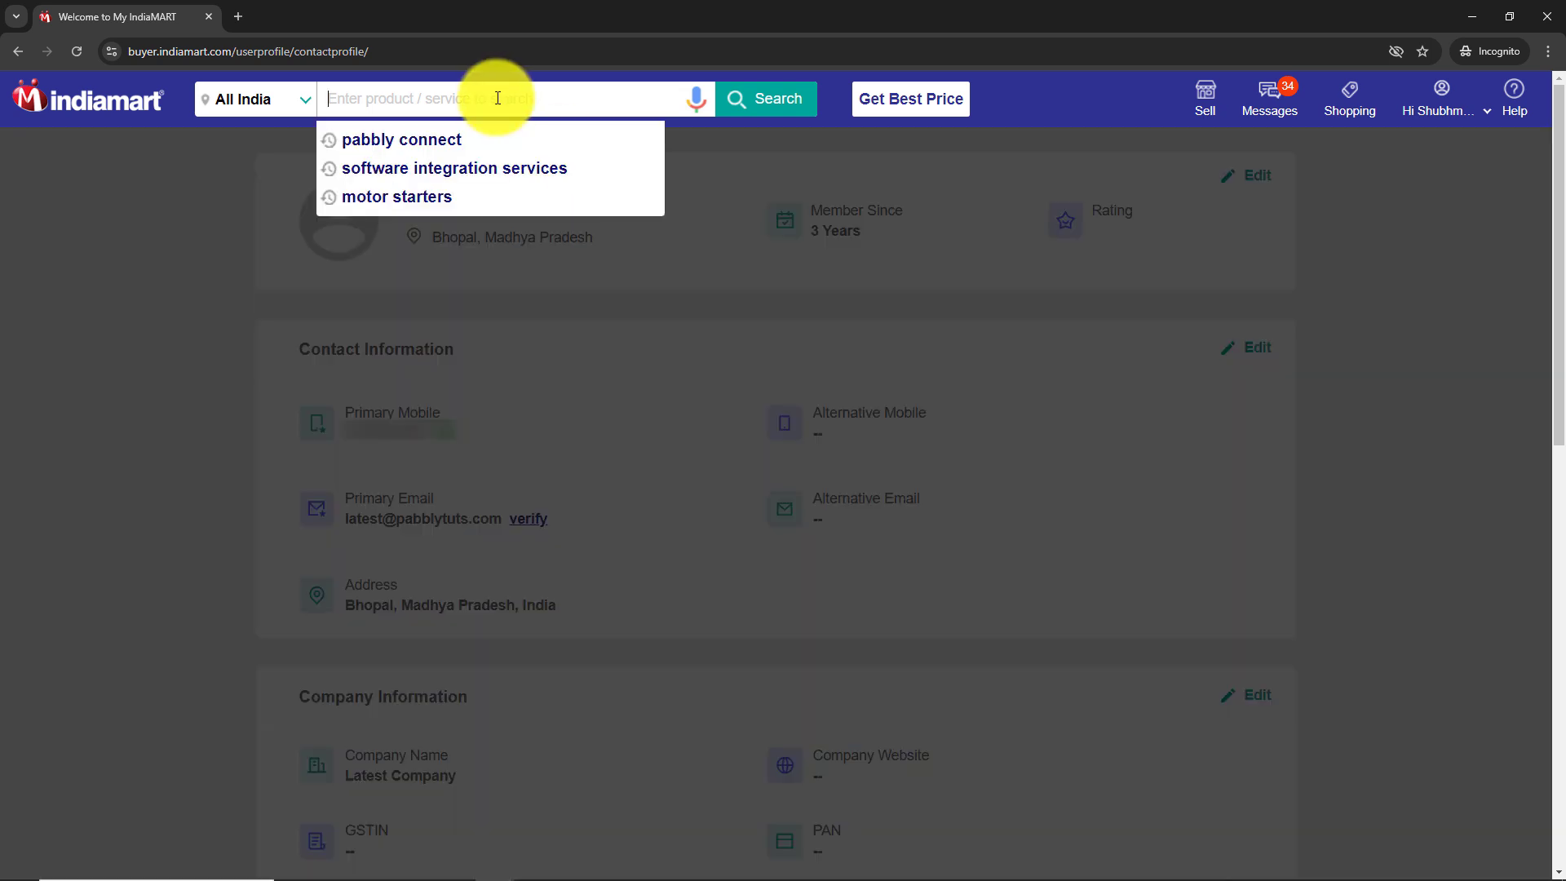
type("Magnet Brains")
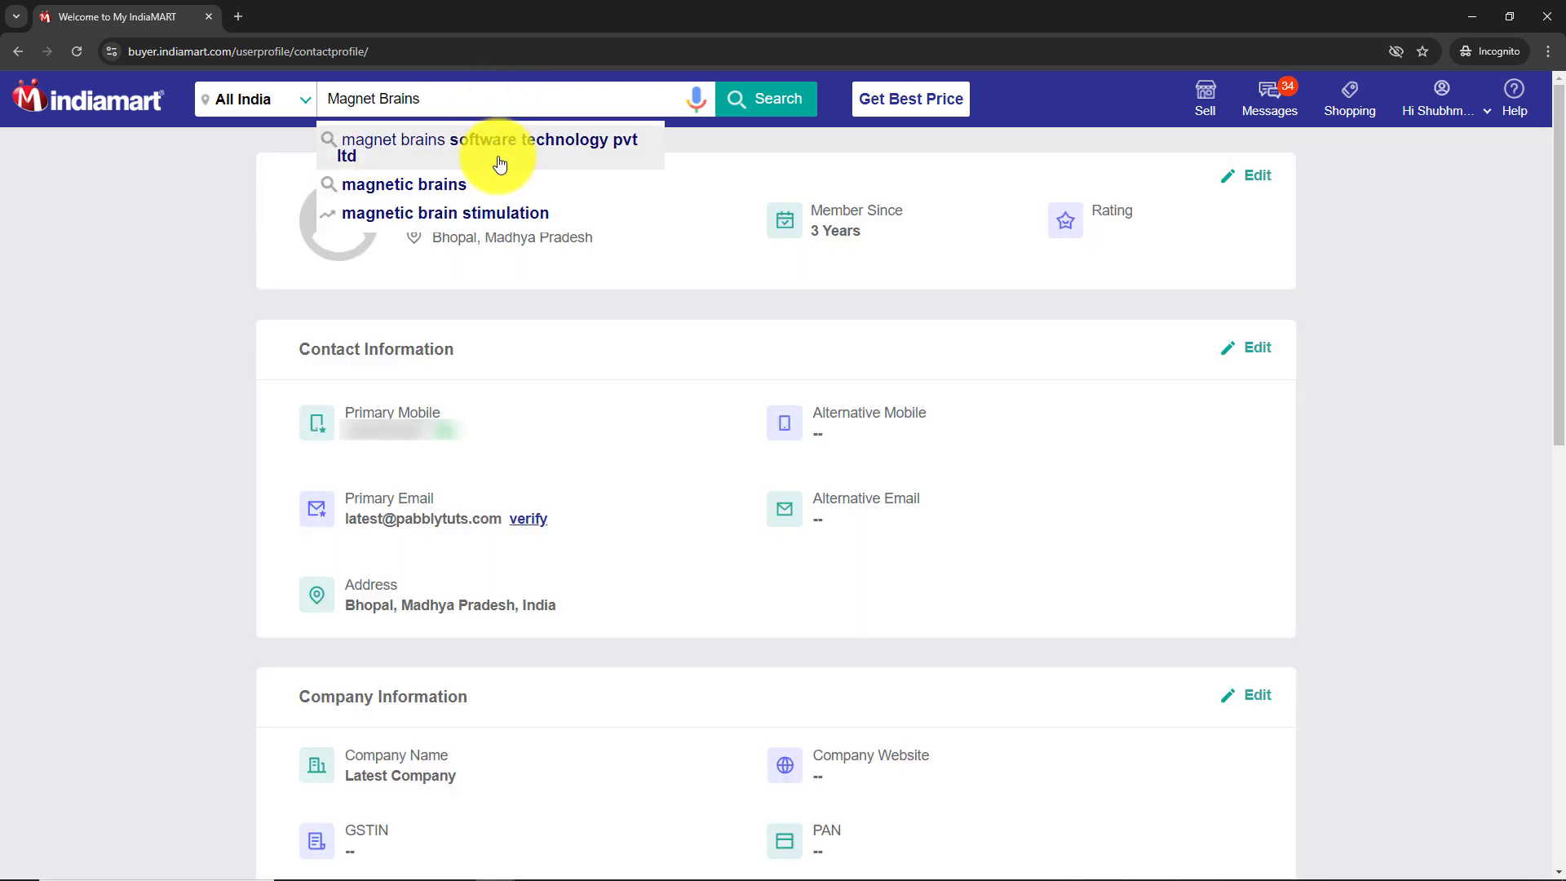
left_click(500, 164)
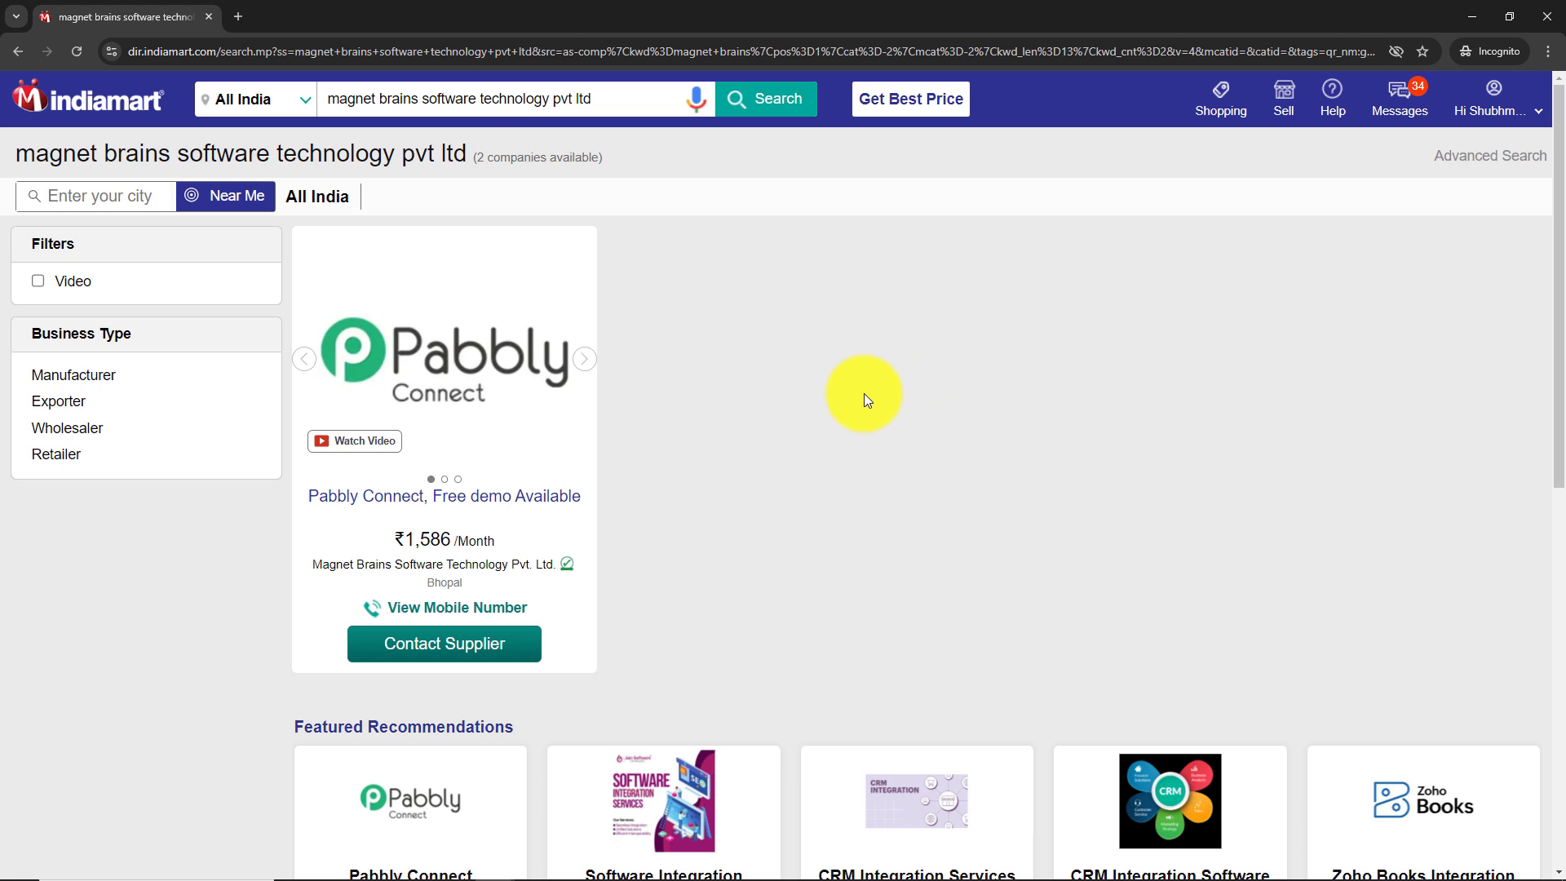
Step: Contact the Pabbly Connect listing's supplier with the prepared inquiry about course offerings, pricing, schedules and availability, and submit it
left_click(457, 642)
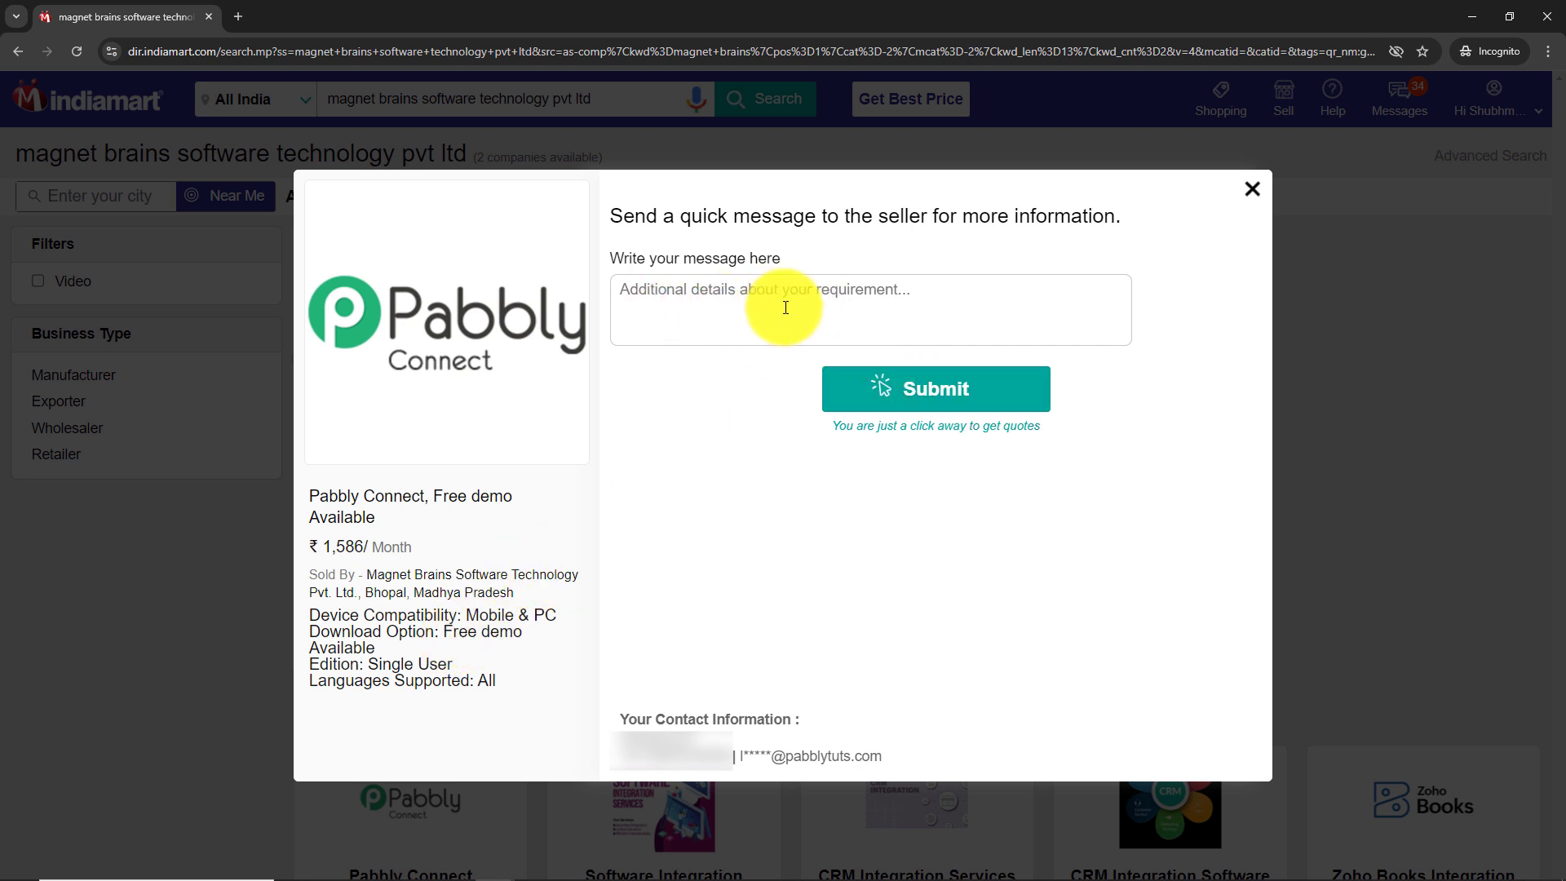
left_click(785, 307)
key("ctrl+v")
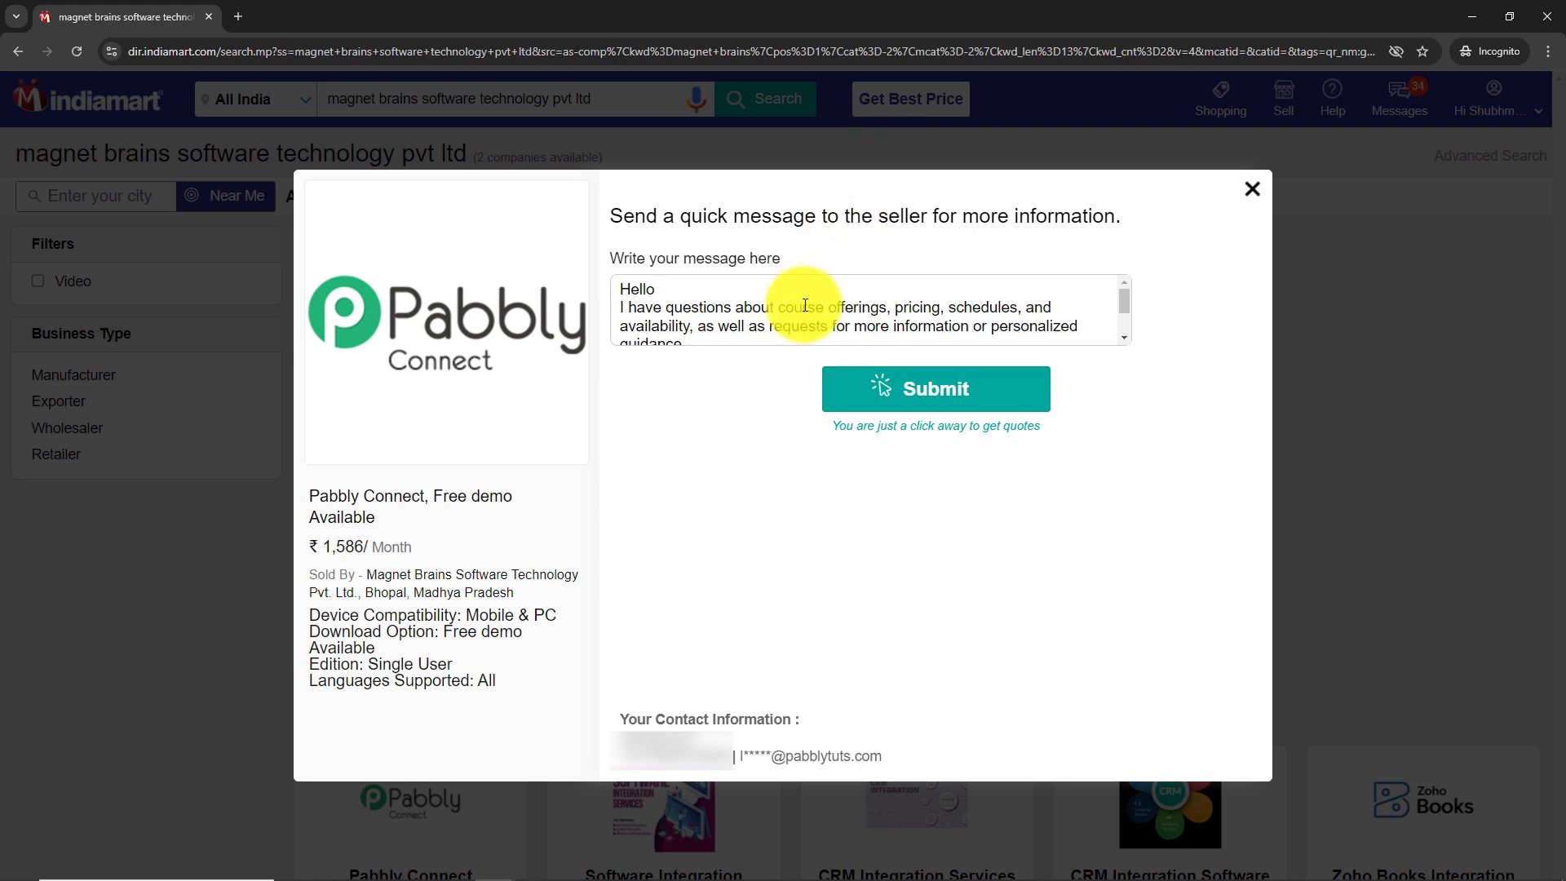
scroll(805, 305, "down", 2)
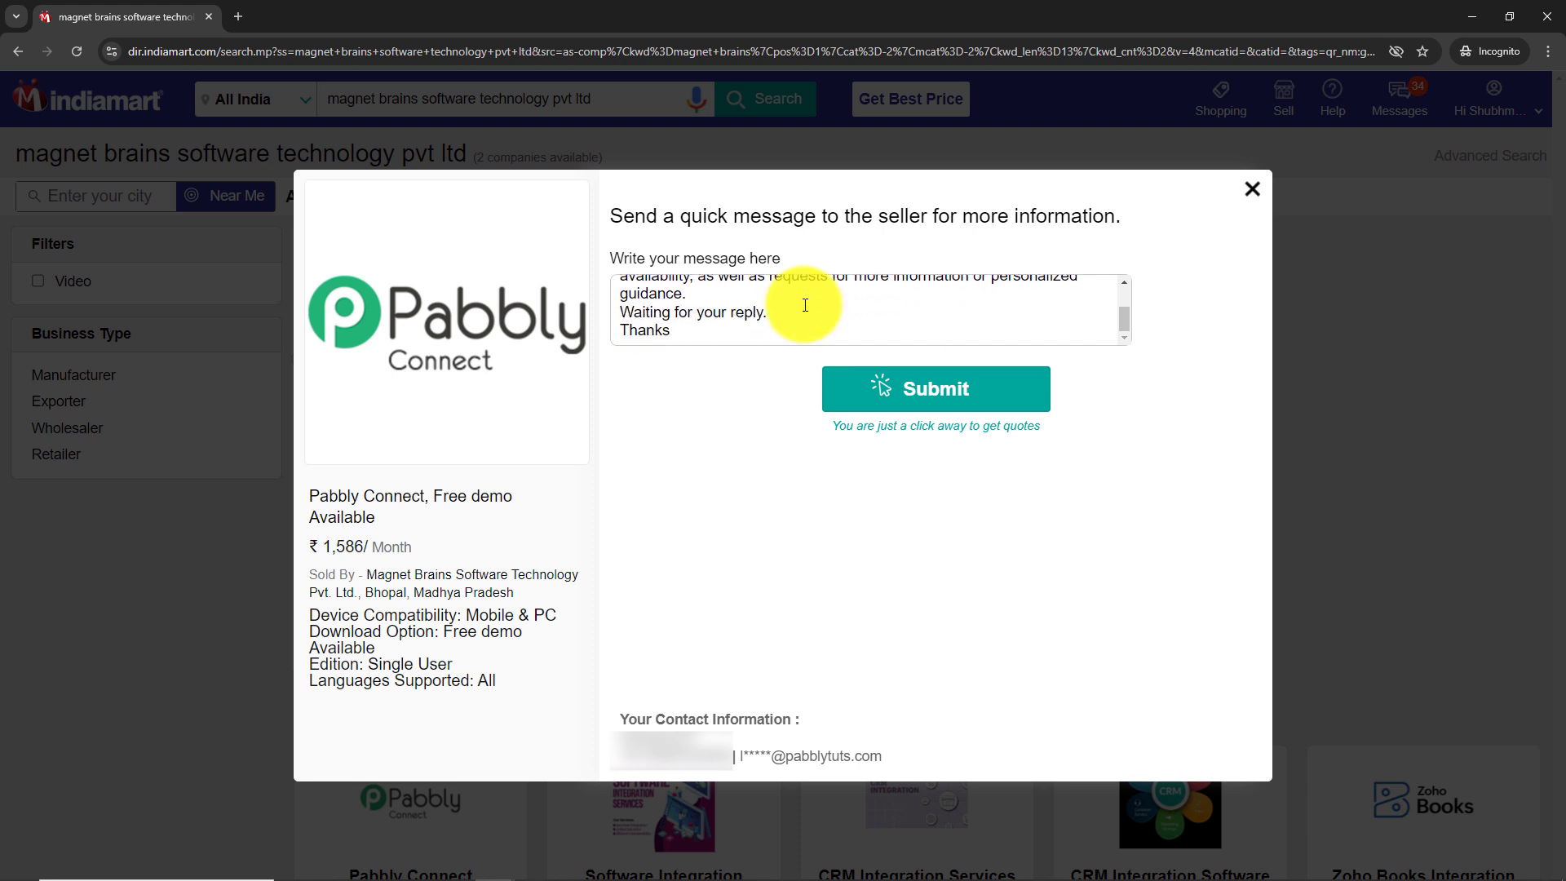
scroll(805, 306, "up", 2)
scroll(805, 305, "down", 2)
left_click(805, 305)
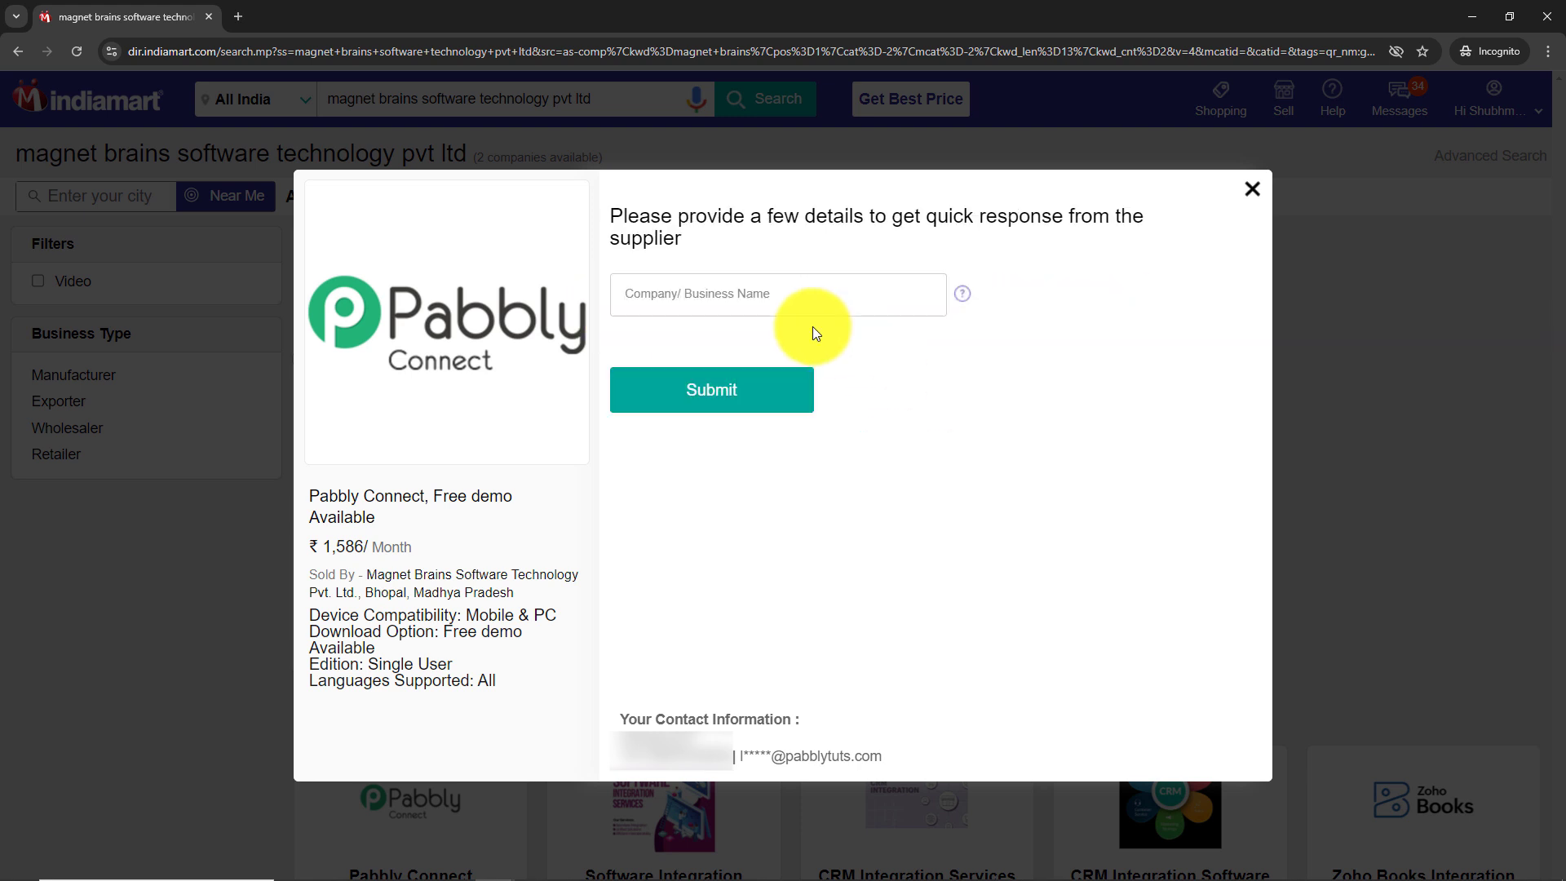
Step: Enter Latest Company as the company/business name for the supplier inquiry and submit the details
left_click(822, 298)
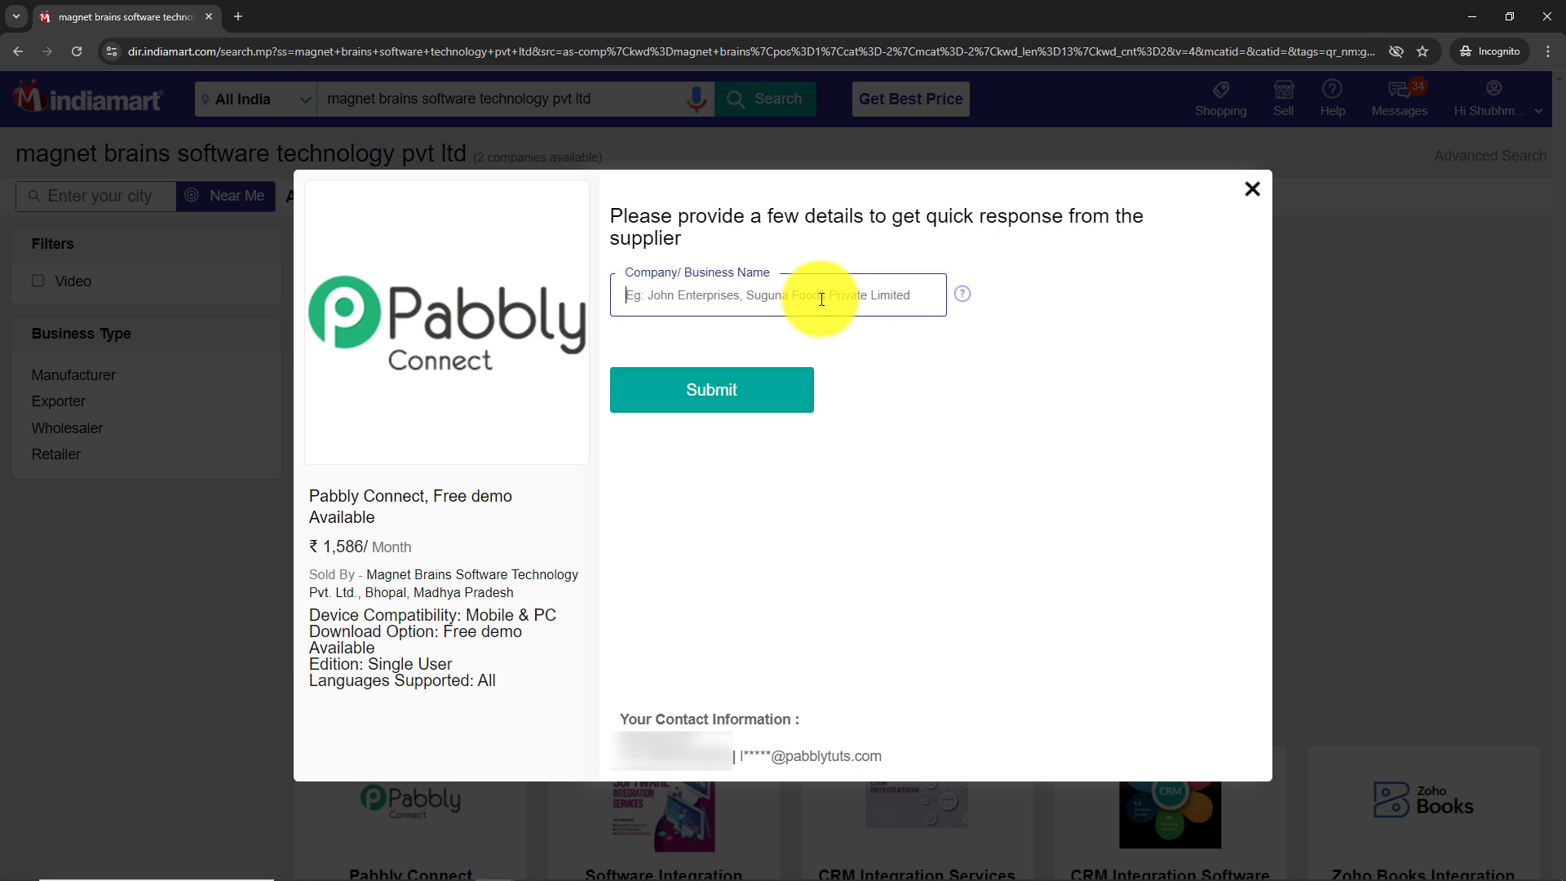
type("Latest C")
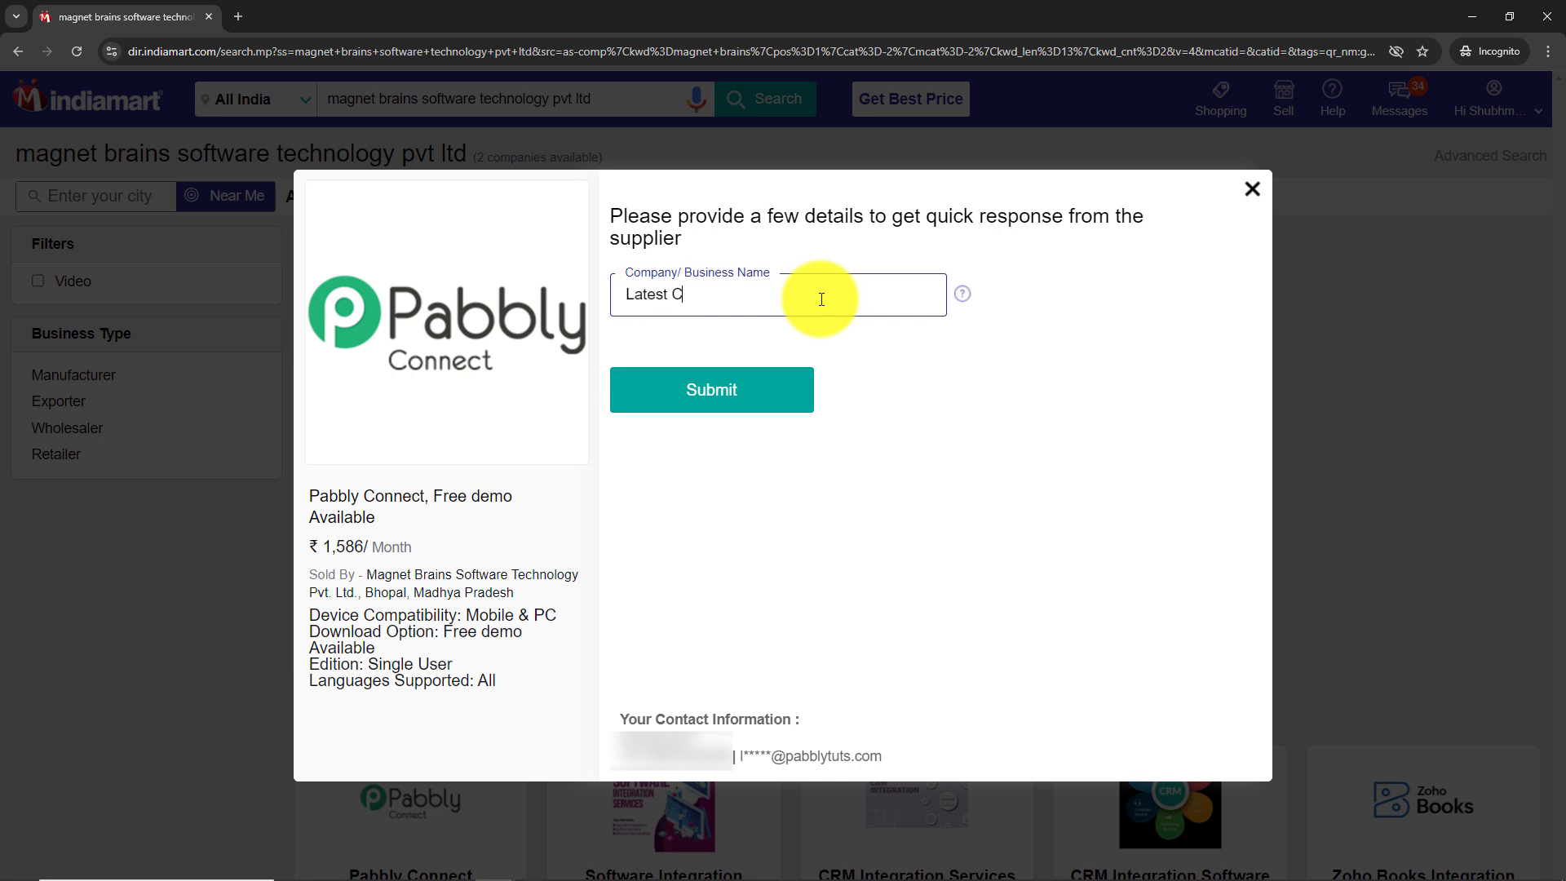
type("ompany")
left_click(712, 394)
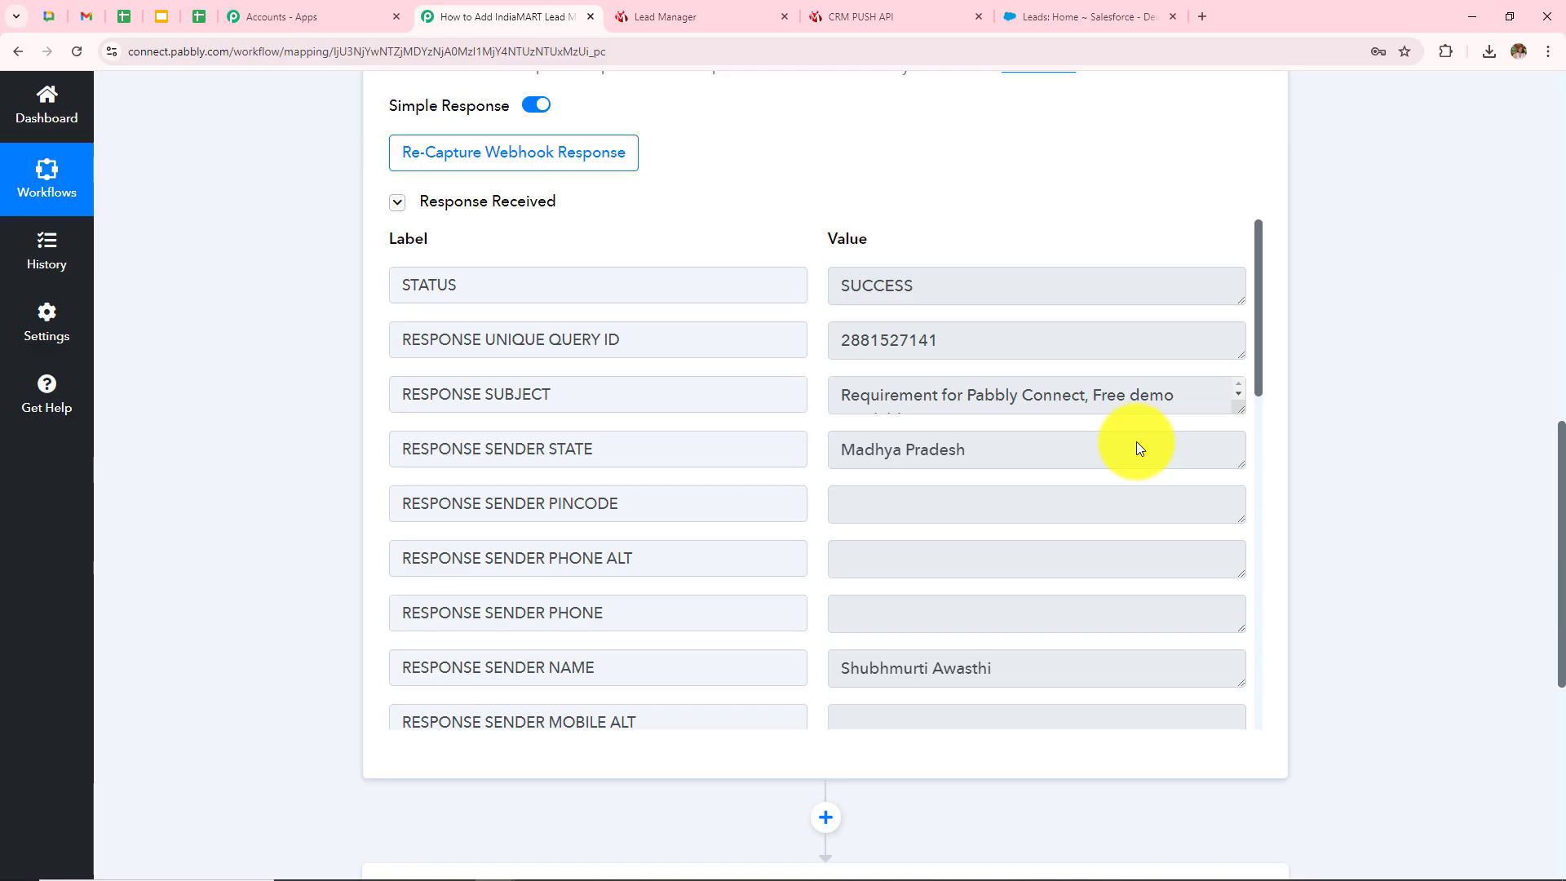
Step: Back in the Pabbly Connect workflow, examine the captured IndiaMART response, including the status, query ID, sender details and full message text
left_click_drag(930, 290, 672, 299)
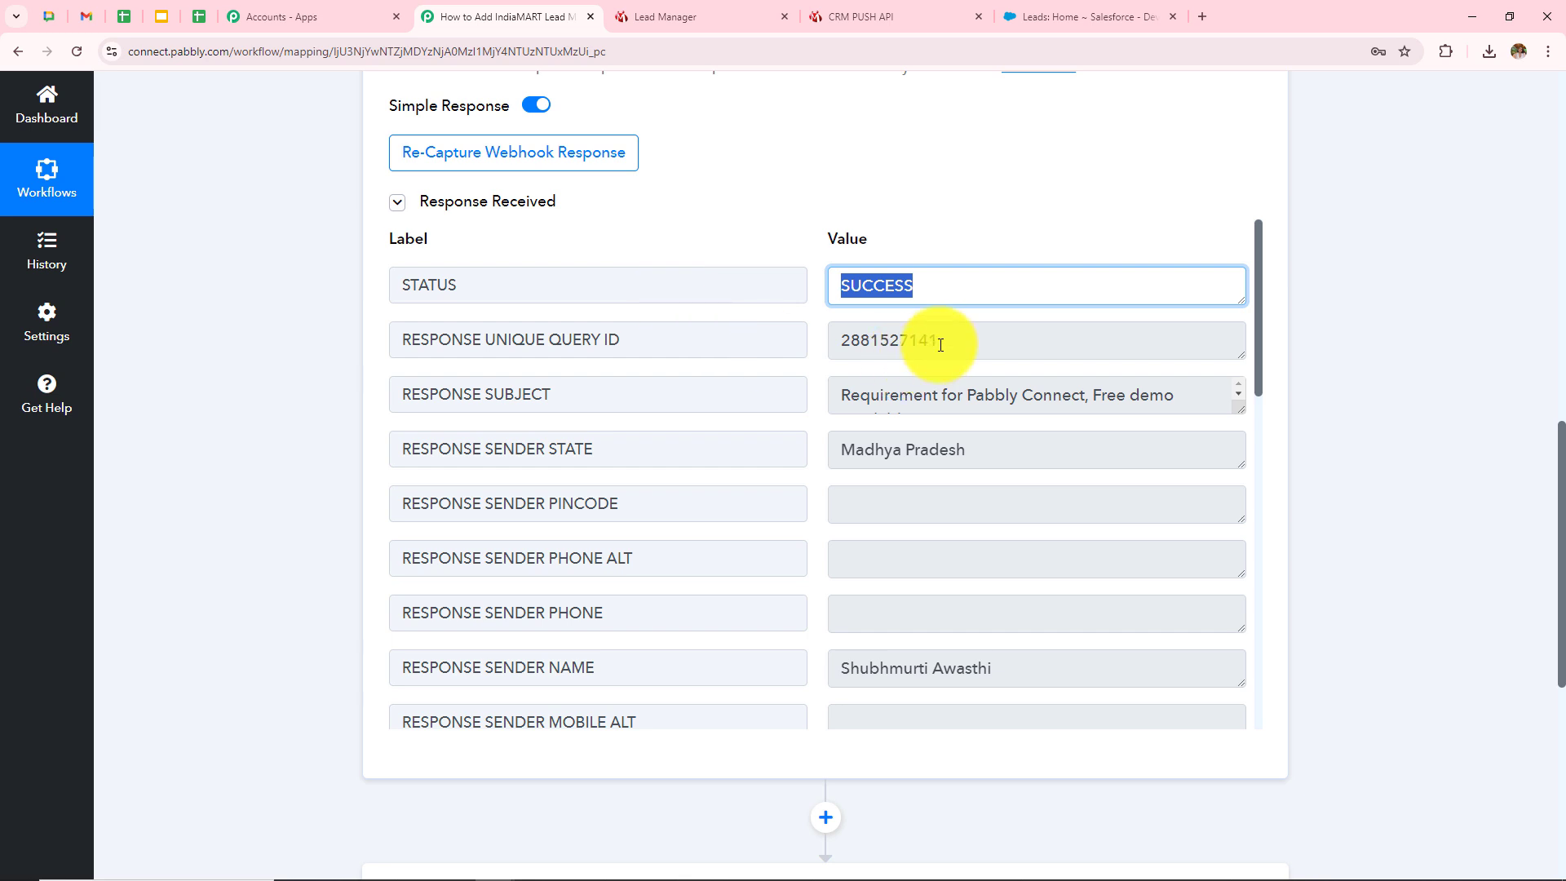
left_click_drag(954, 339, 742, 339)
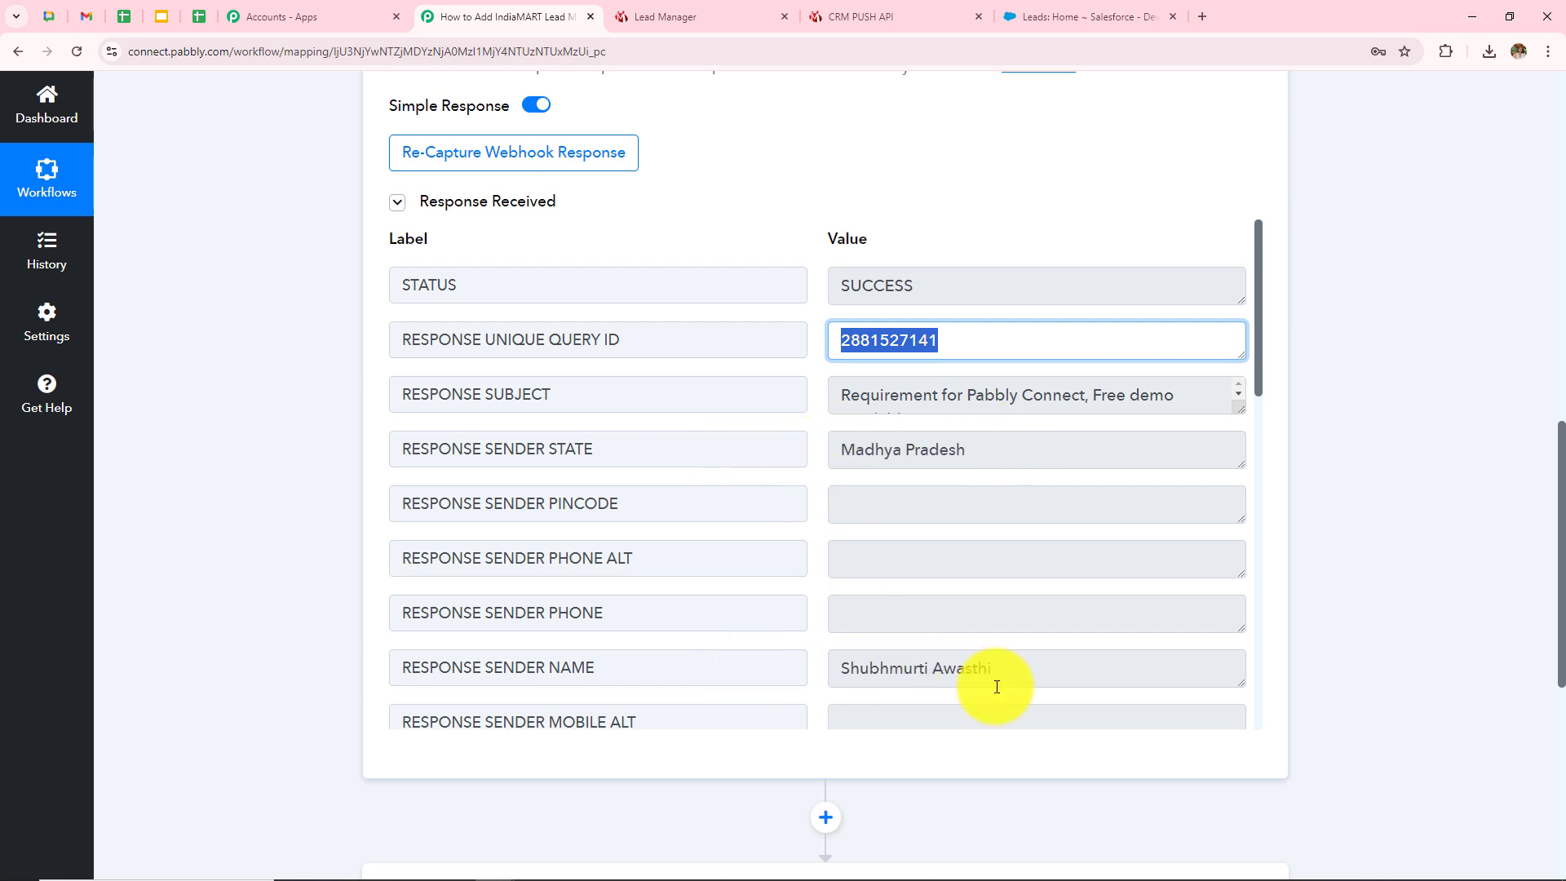
scroll(979, 645, "down", 5)
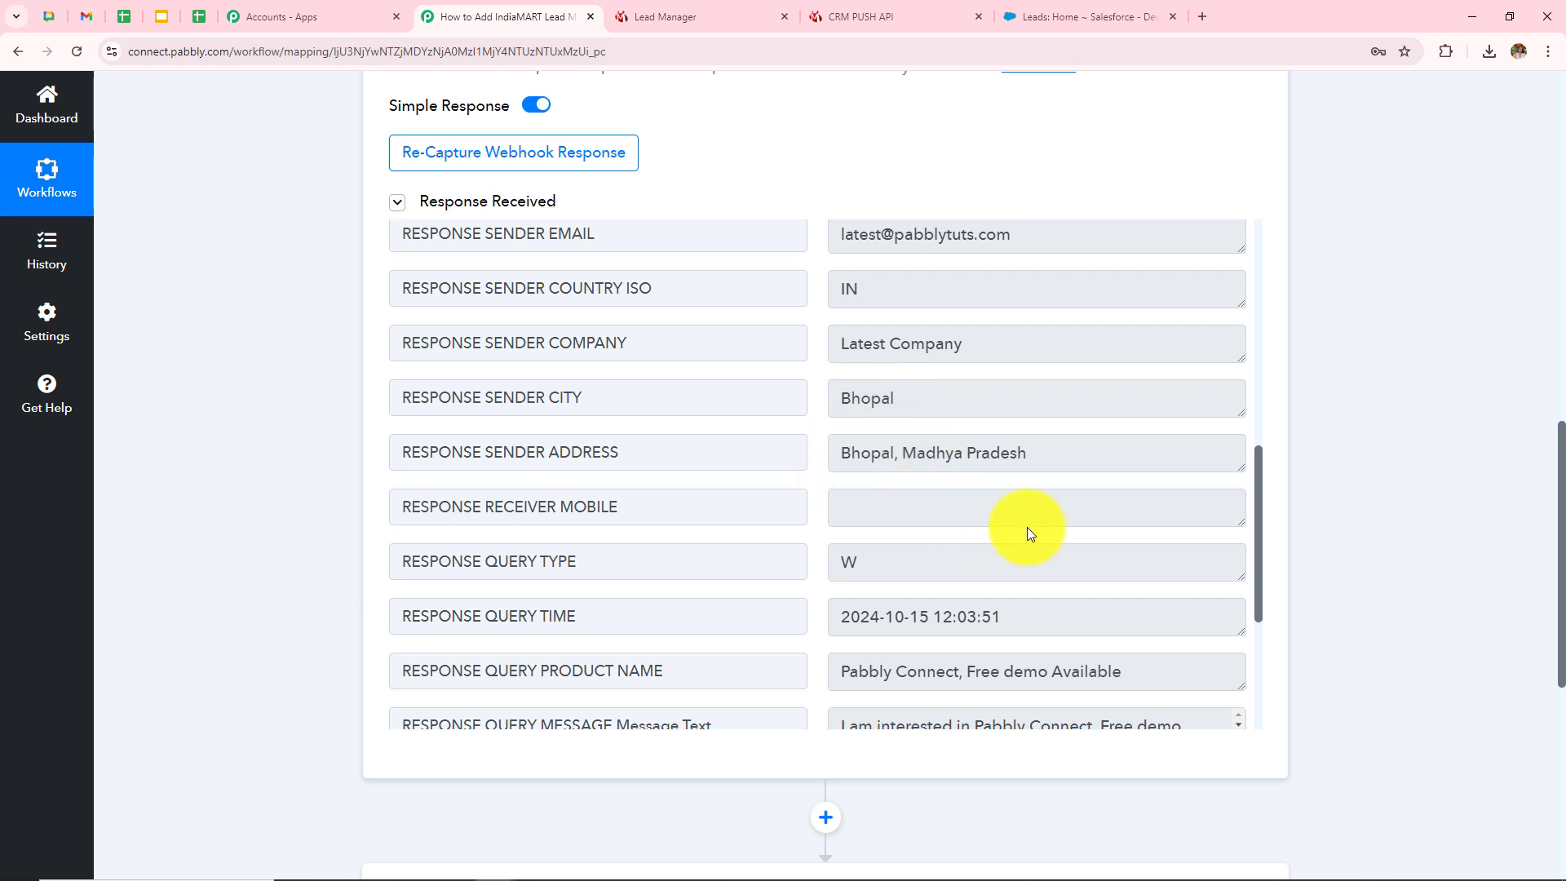
scroll(1025, 527, "down", 4)
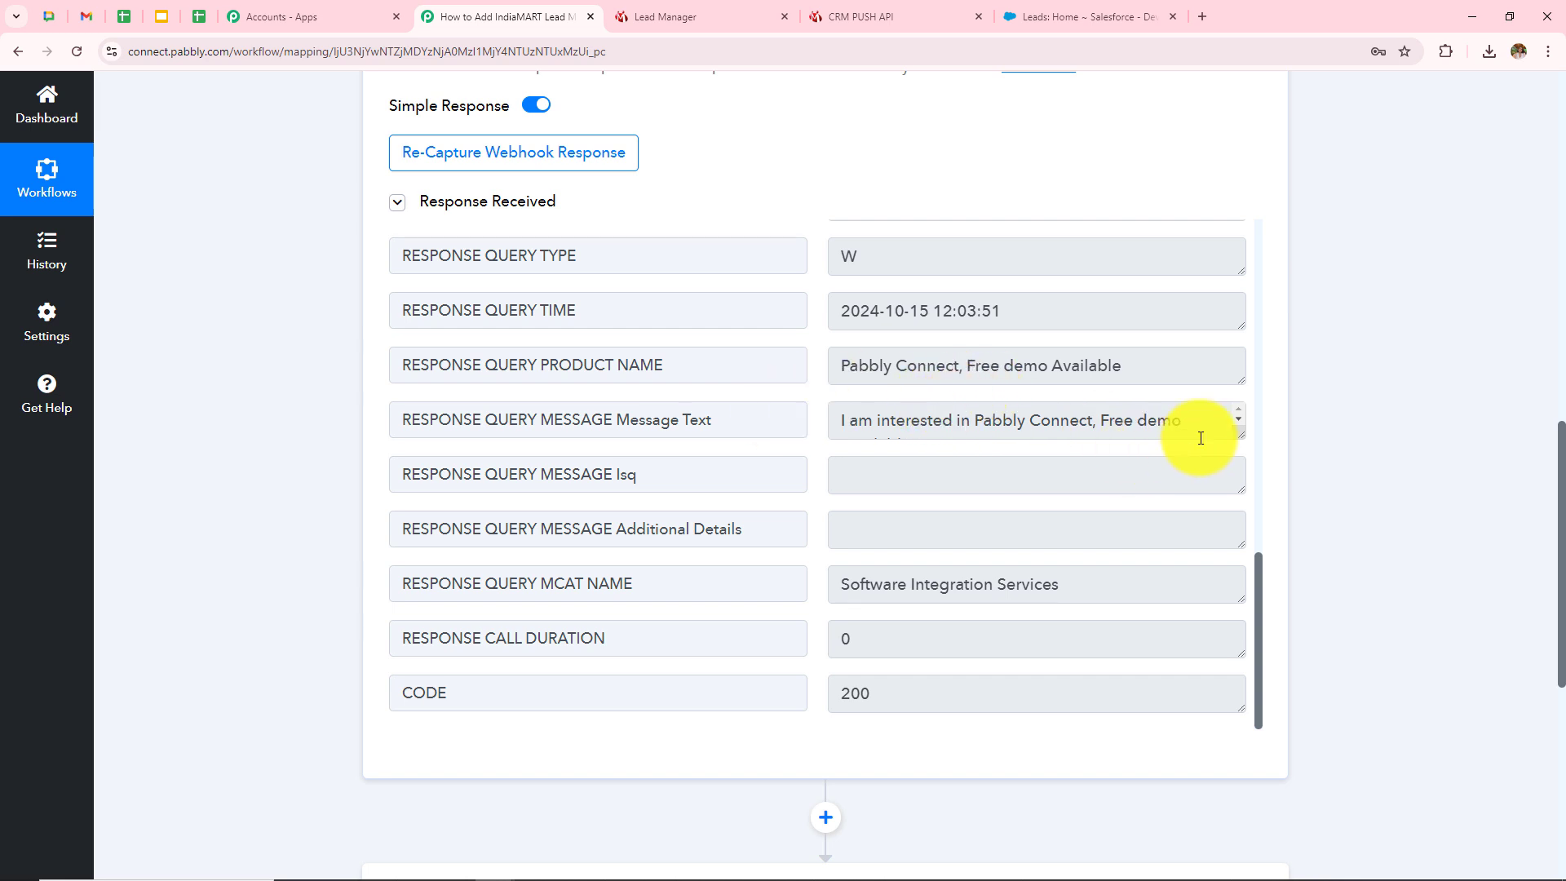
left_click(1239, 438)
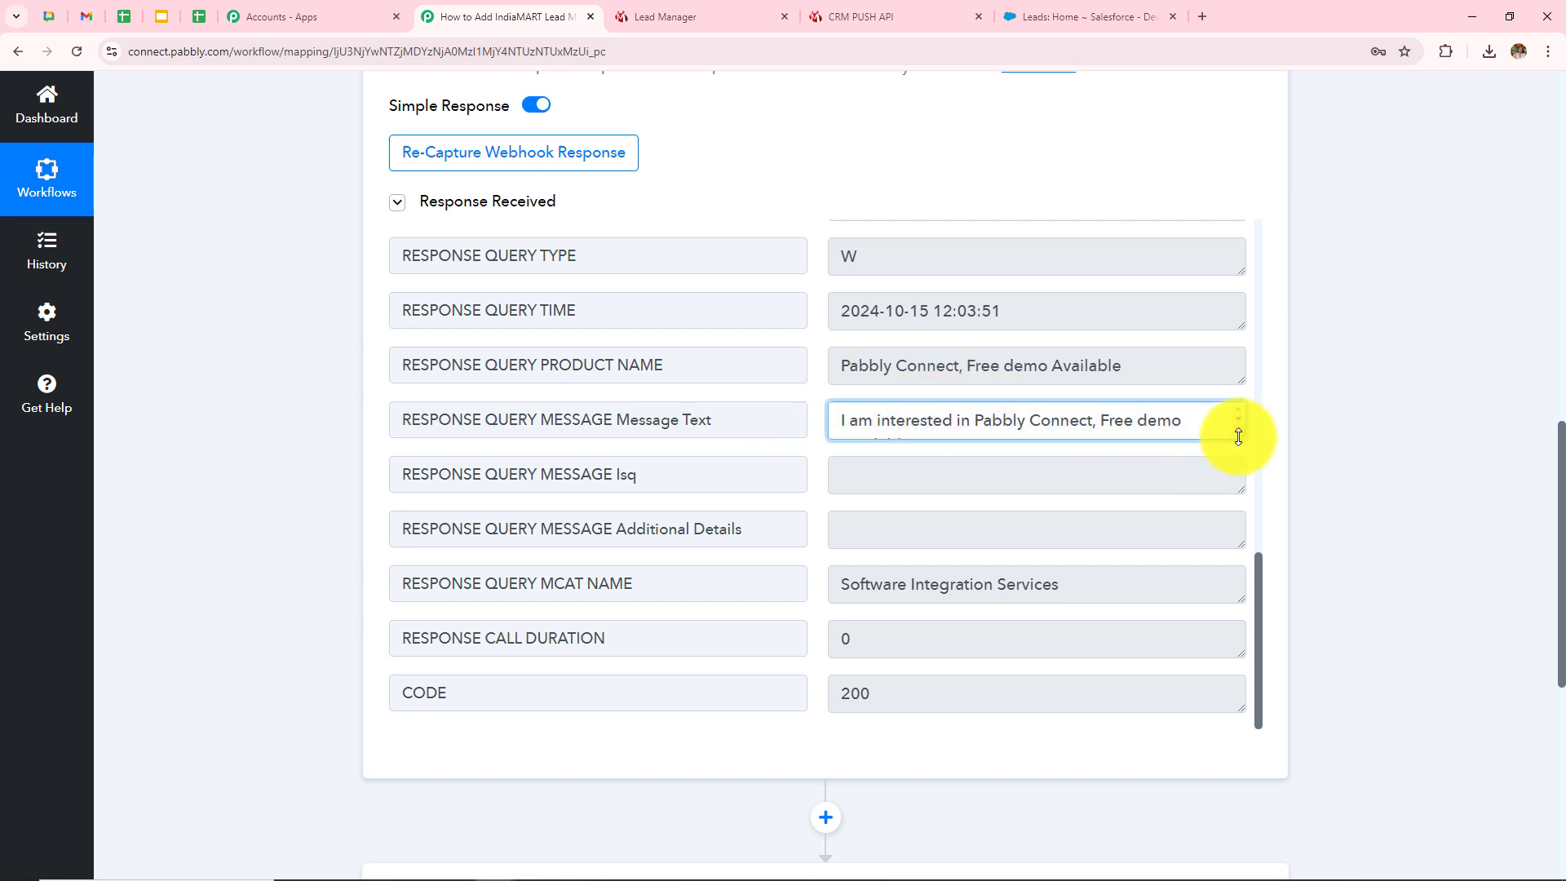
left_click_drag(1238, 439, 1240, 479)
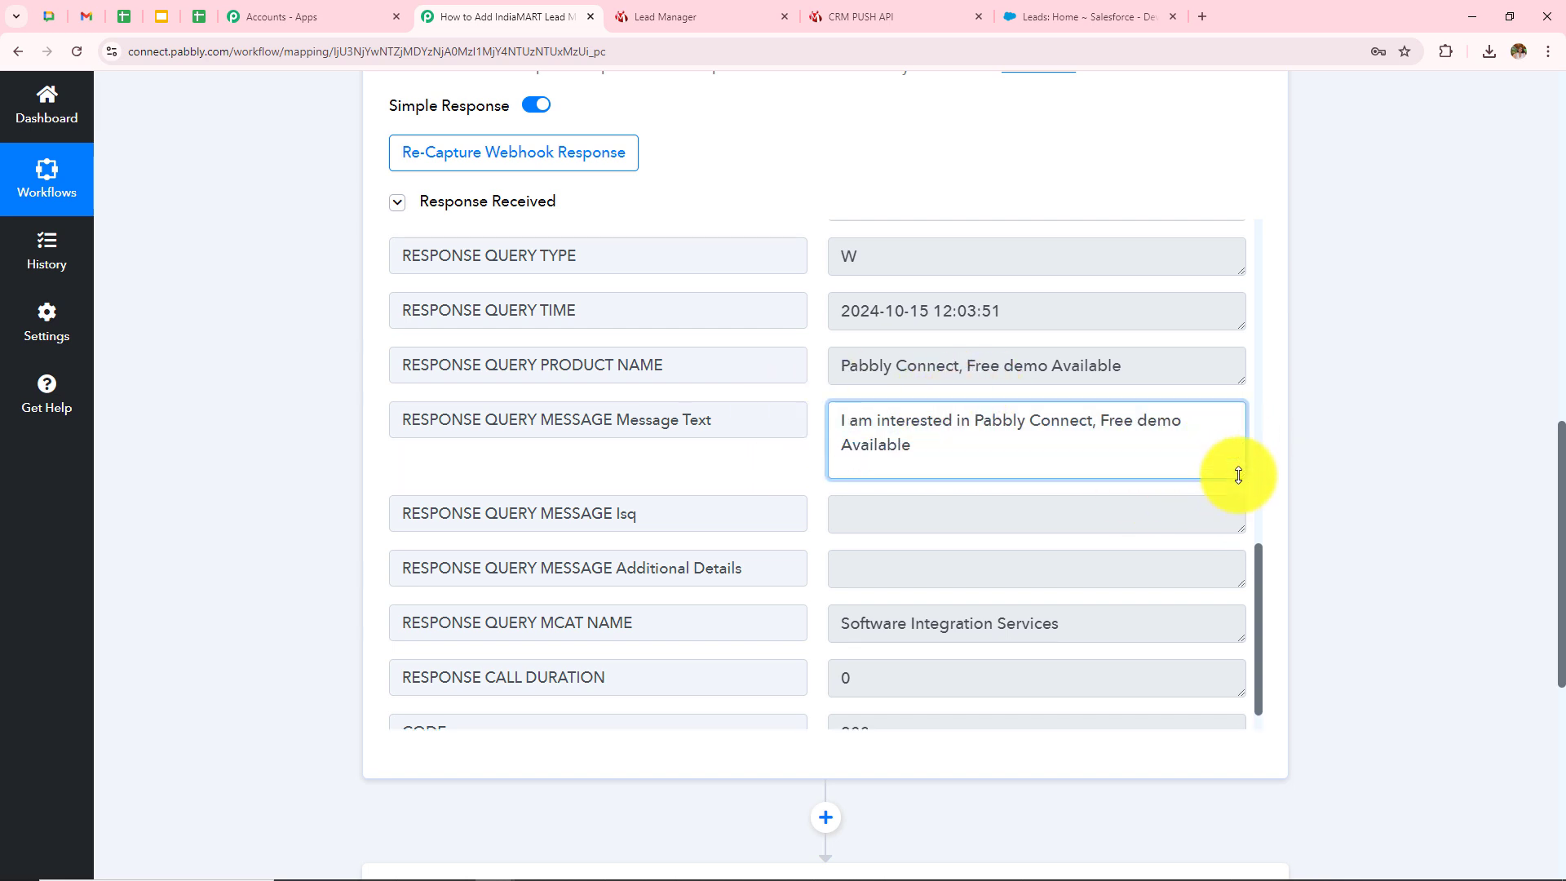
triple_click(930, 453)
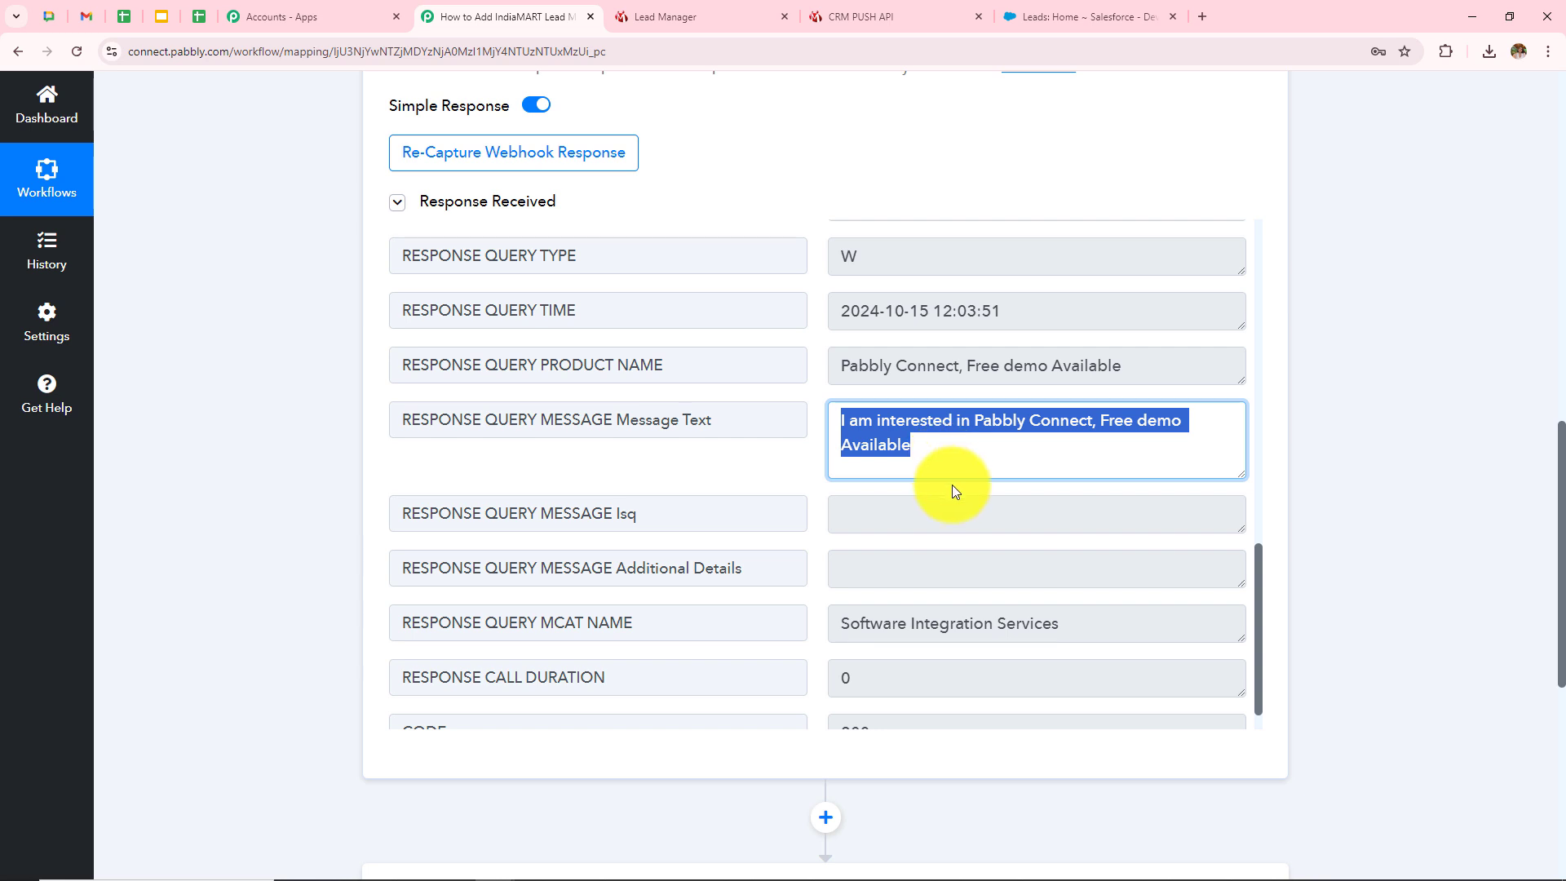
scroll(955, 489, "down", 1)
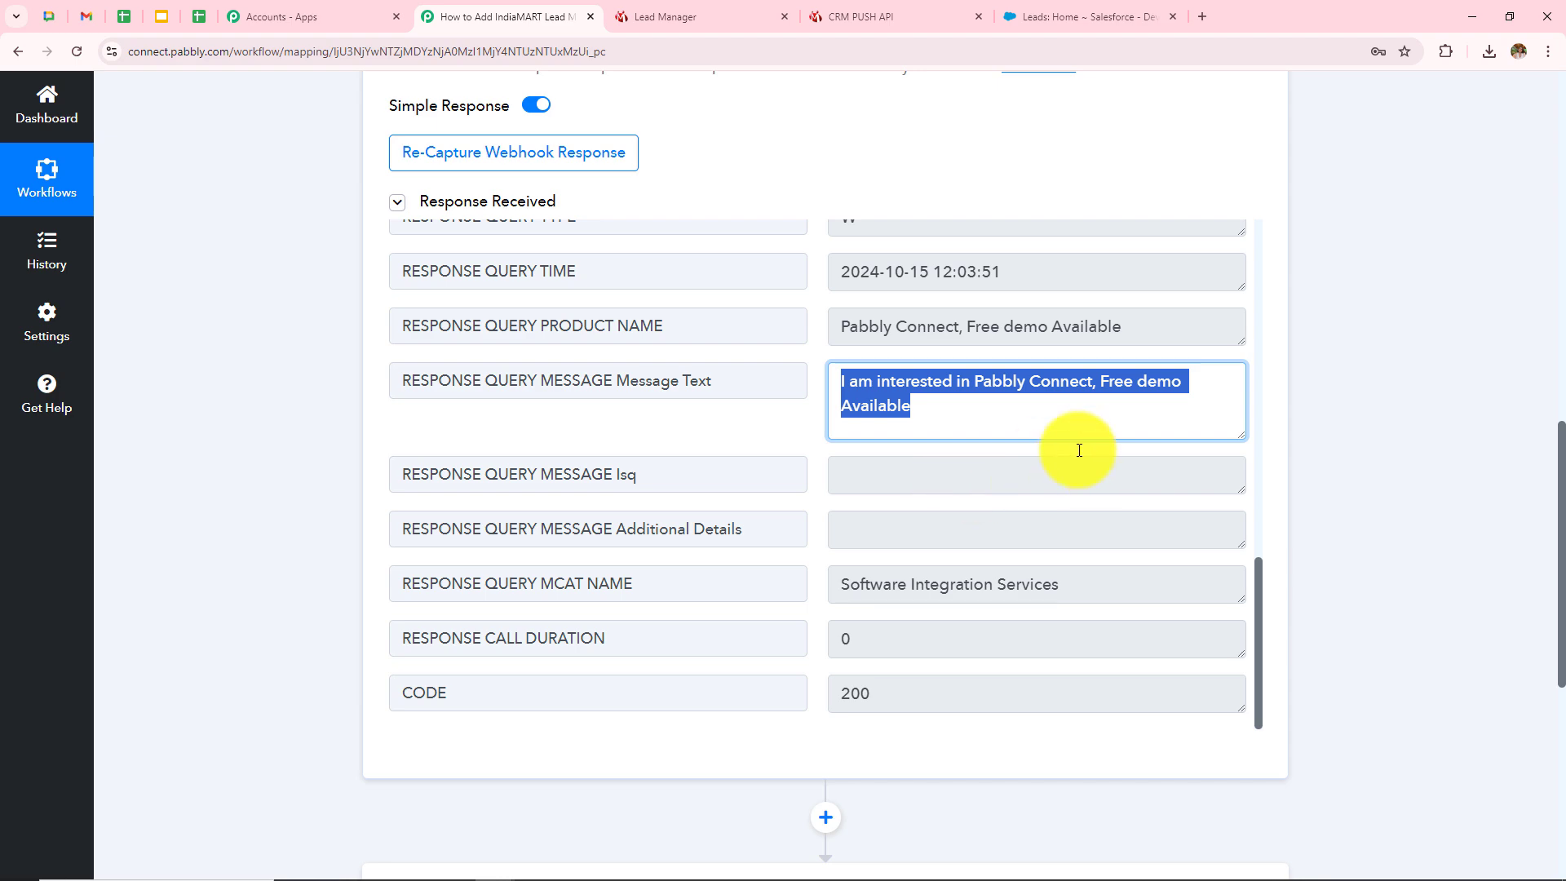
scroll(1436, 335, "up", 8)
scroll(1429, 335, "up", 3)
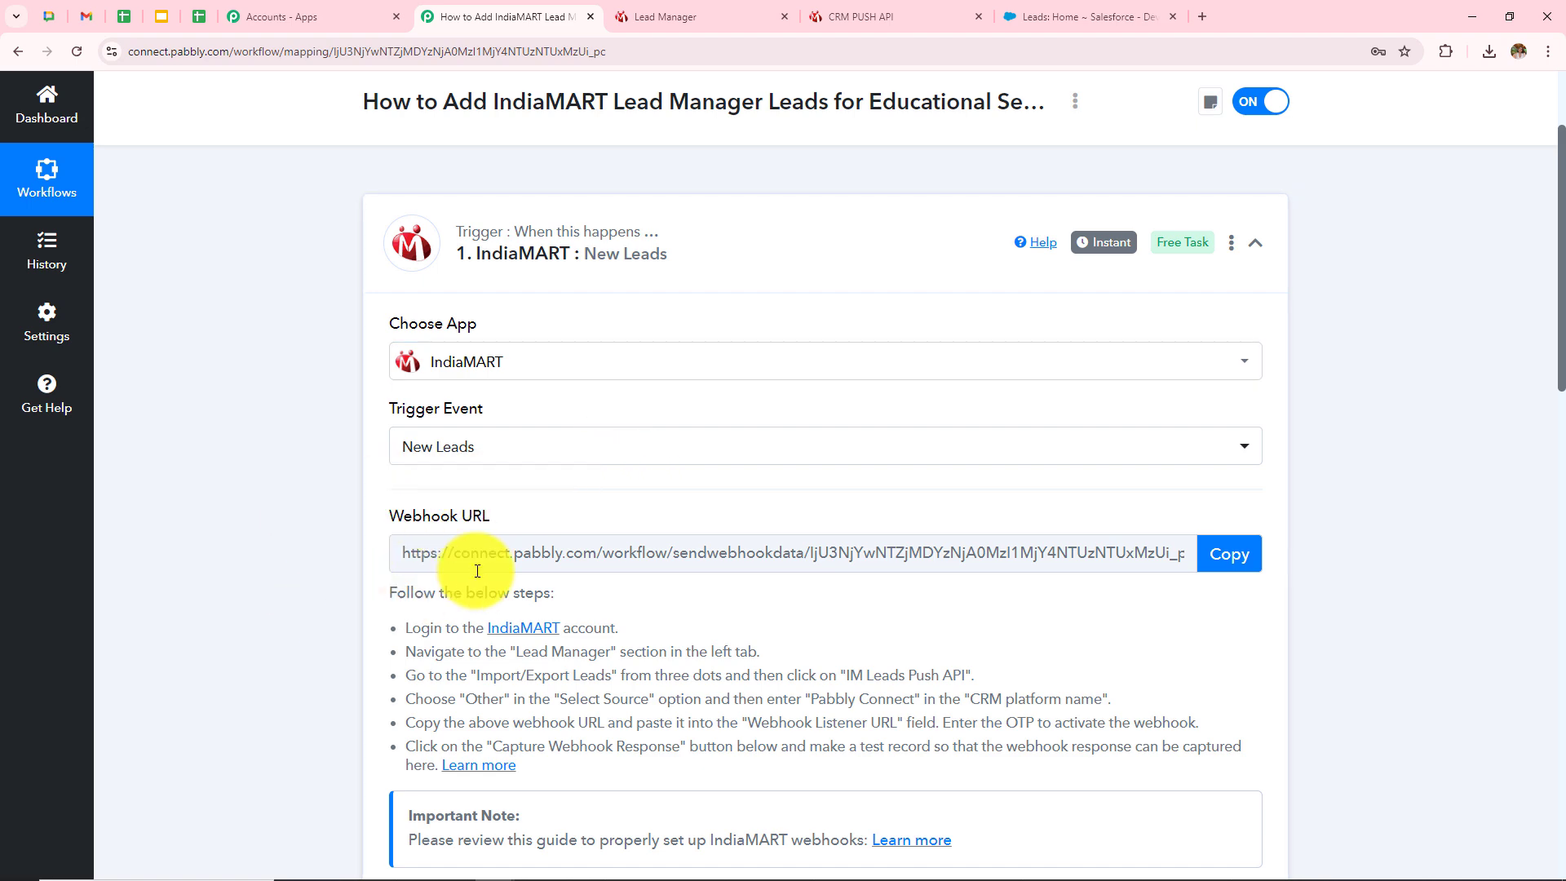
scroll(835, 465, "down", 10)
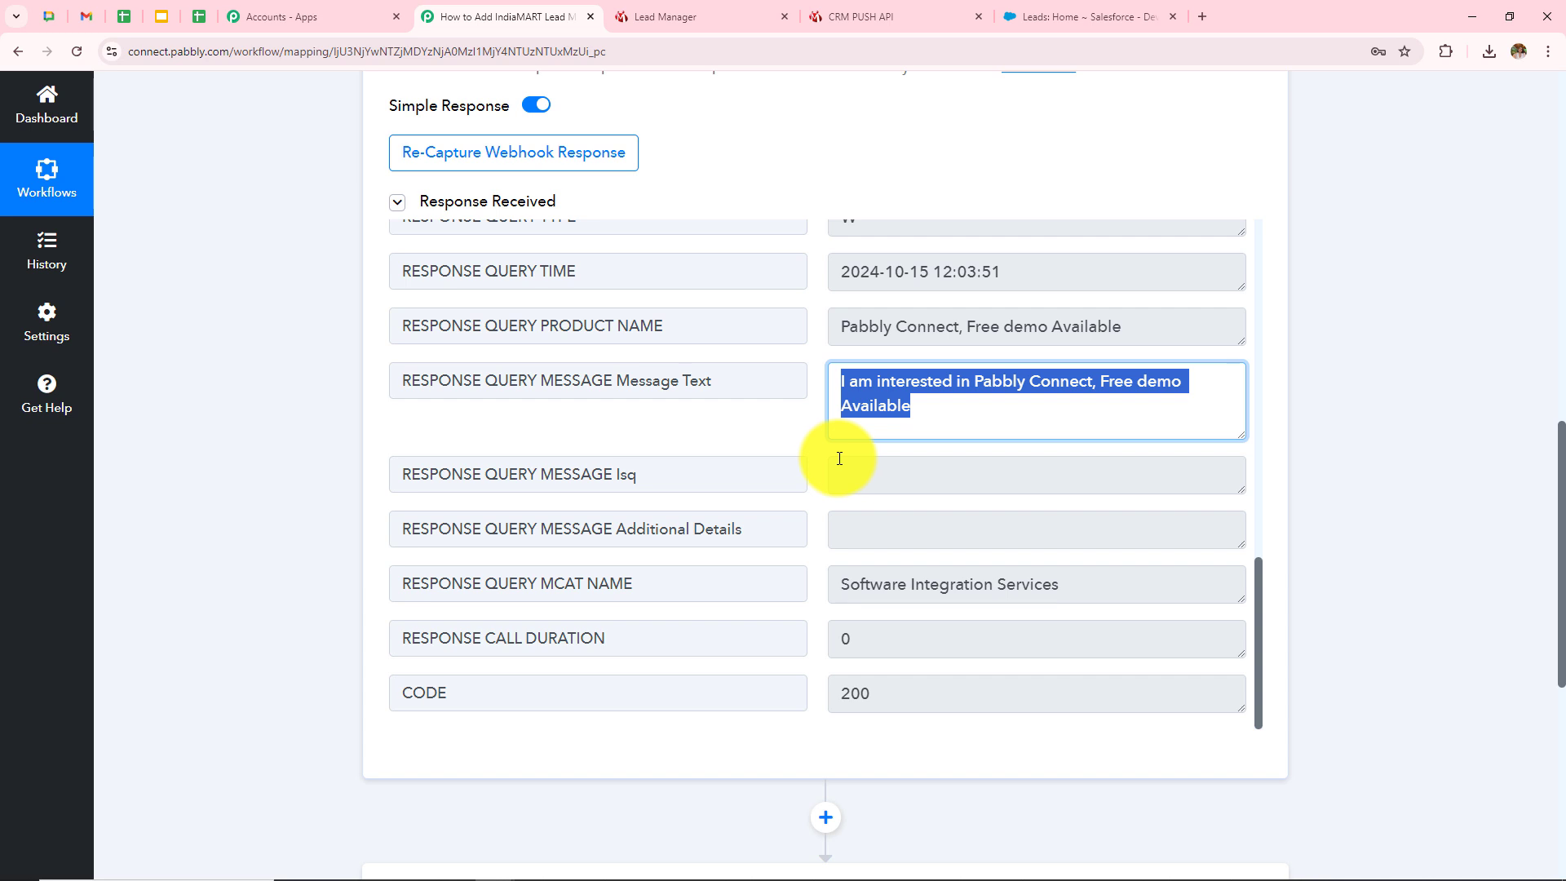
Step: Set up the workflow's second step as a Salesforce action with the Create Lead event
scroll(1366, 368, "down", 5)
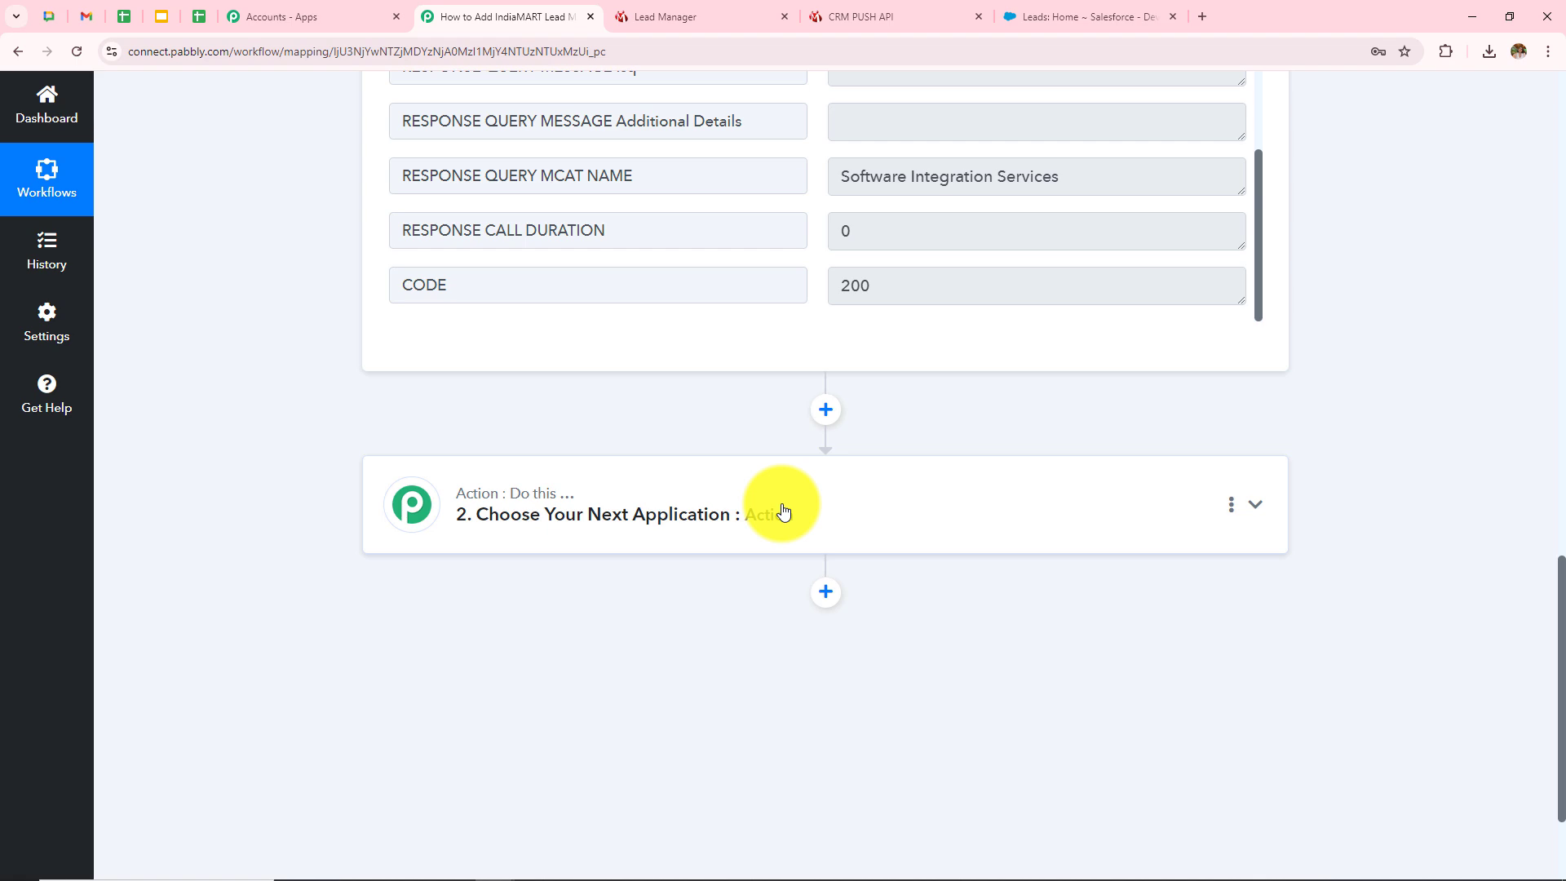
left_click(783, 512)
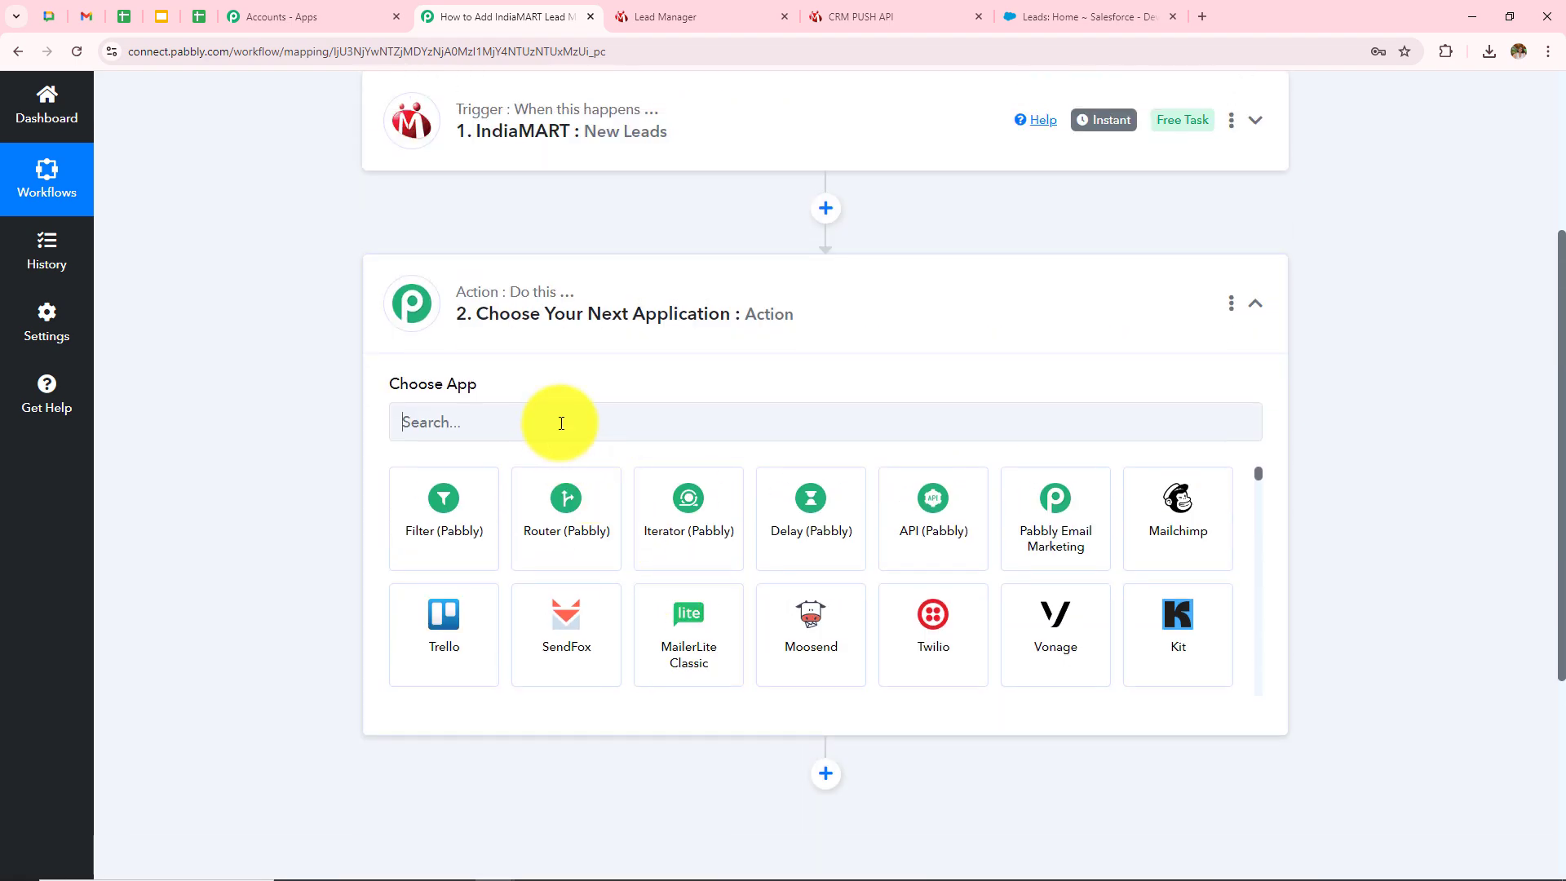
left_click(562, 422)
type("Sal")
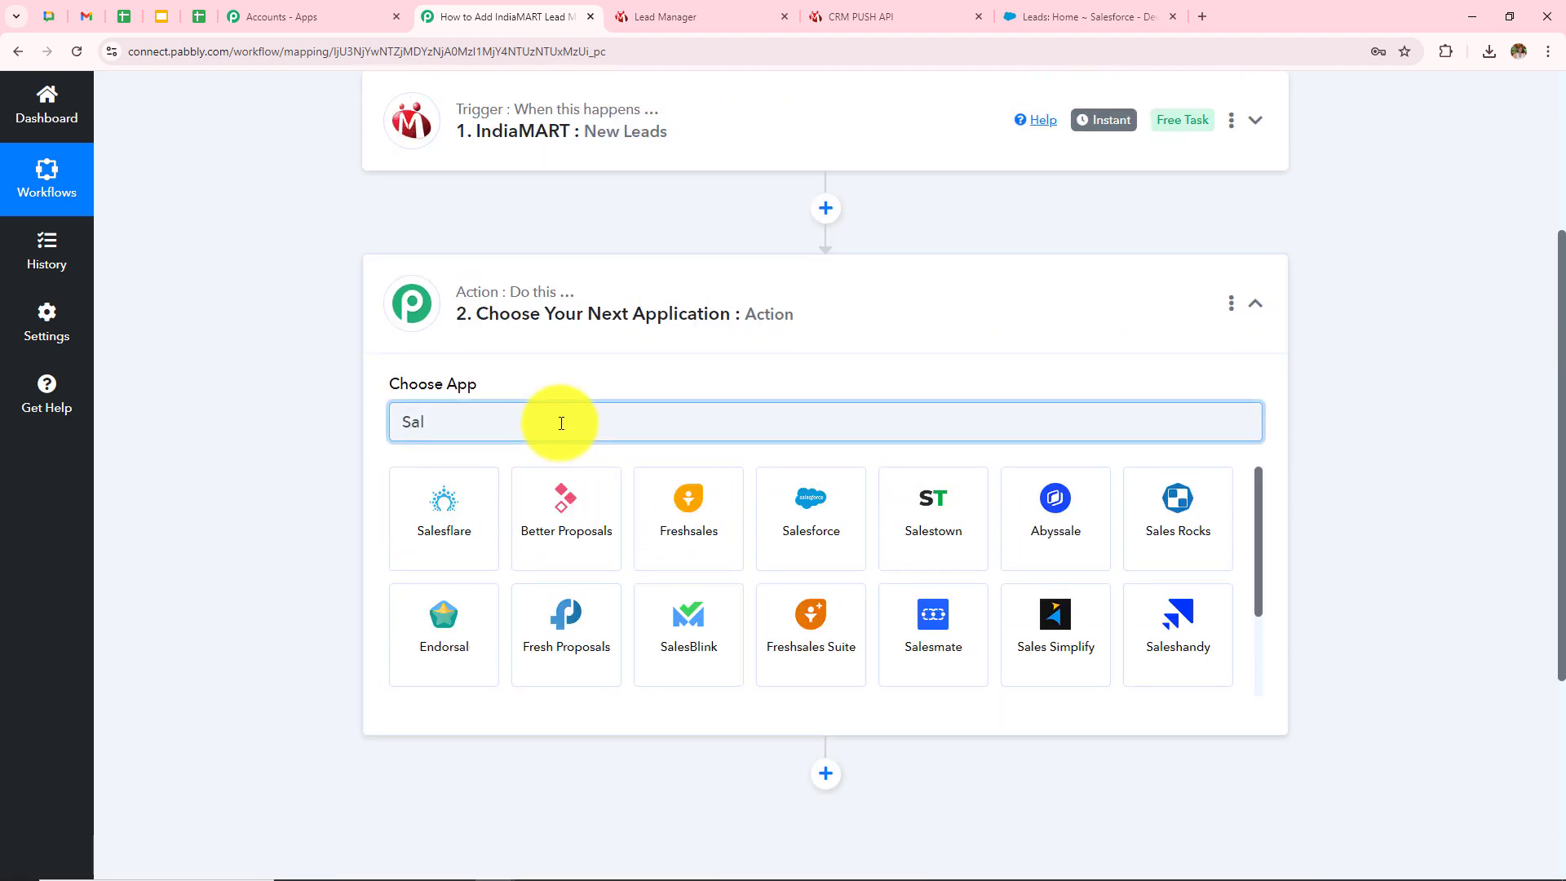
type("esf")
left_click(559, 528)
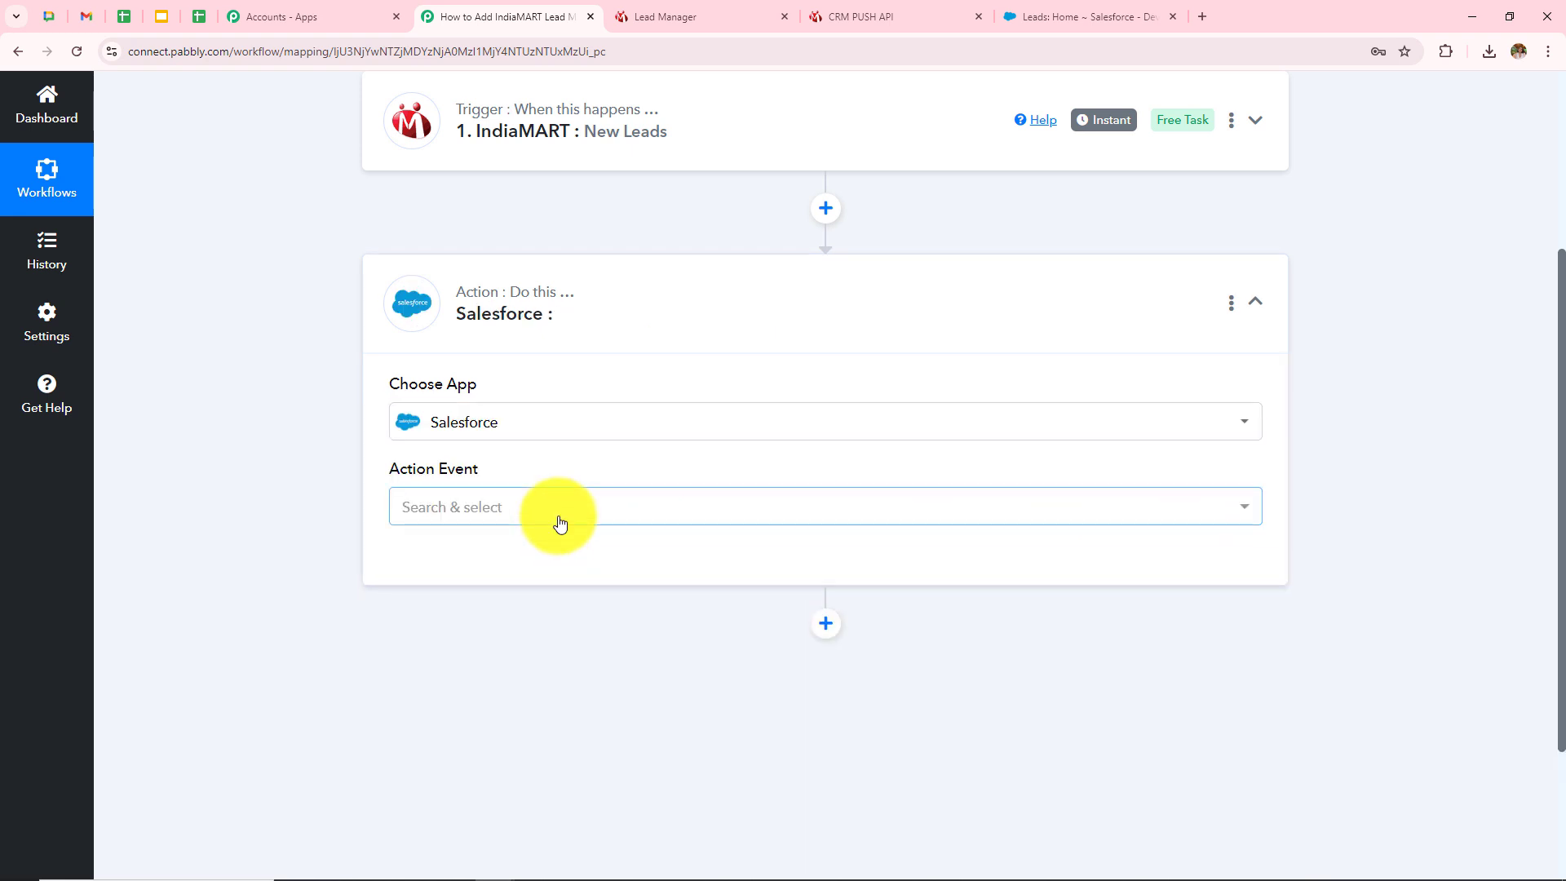
left_click(558, 522)
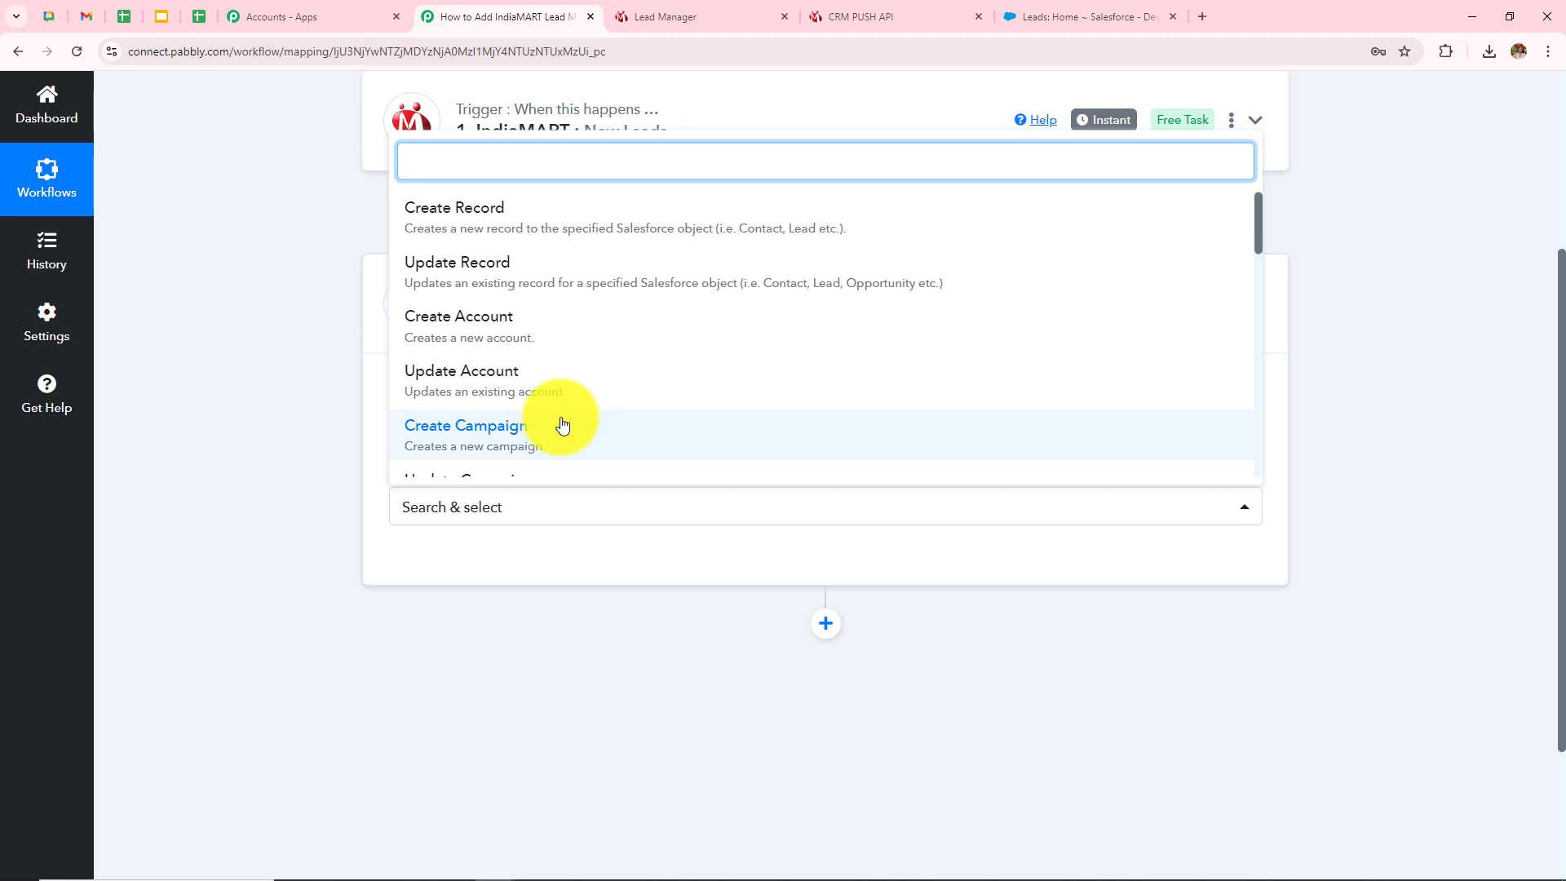
type("cre")
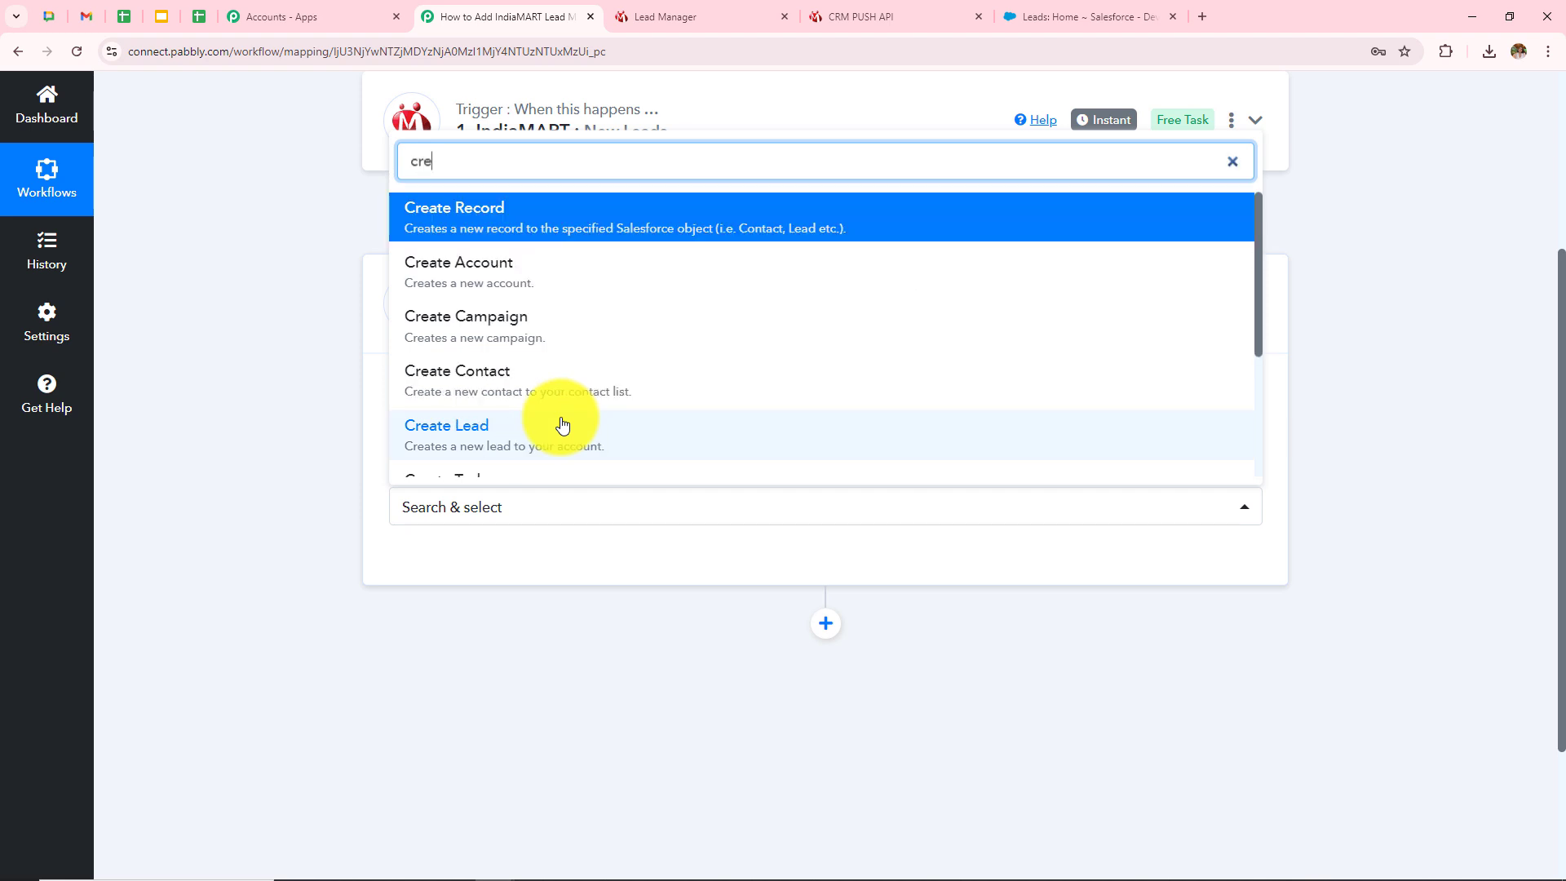
left_click(562, 424)
Step: Add a new Salesforce connection for the action and allow Pabbly Connect access to the Salesforce account
left_click(455, 566)
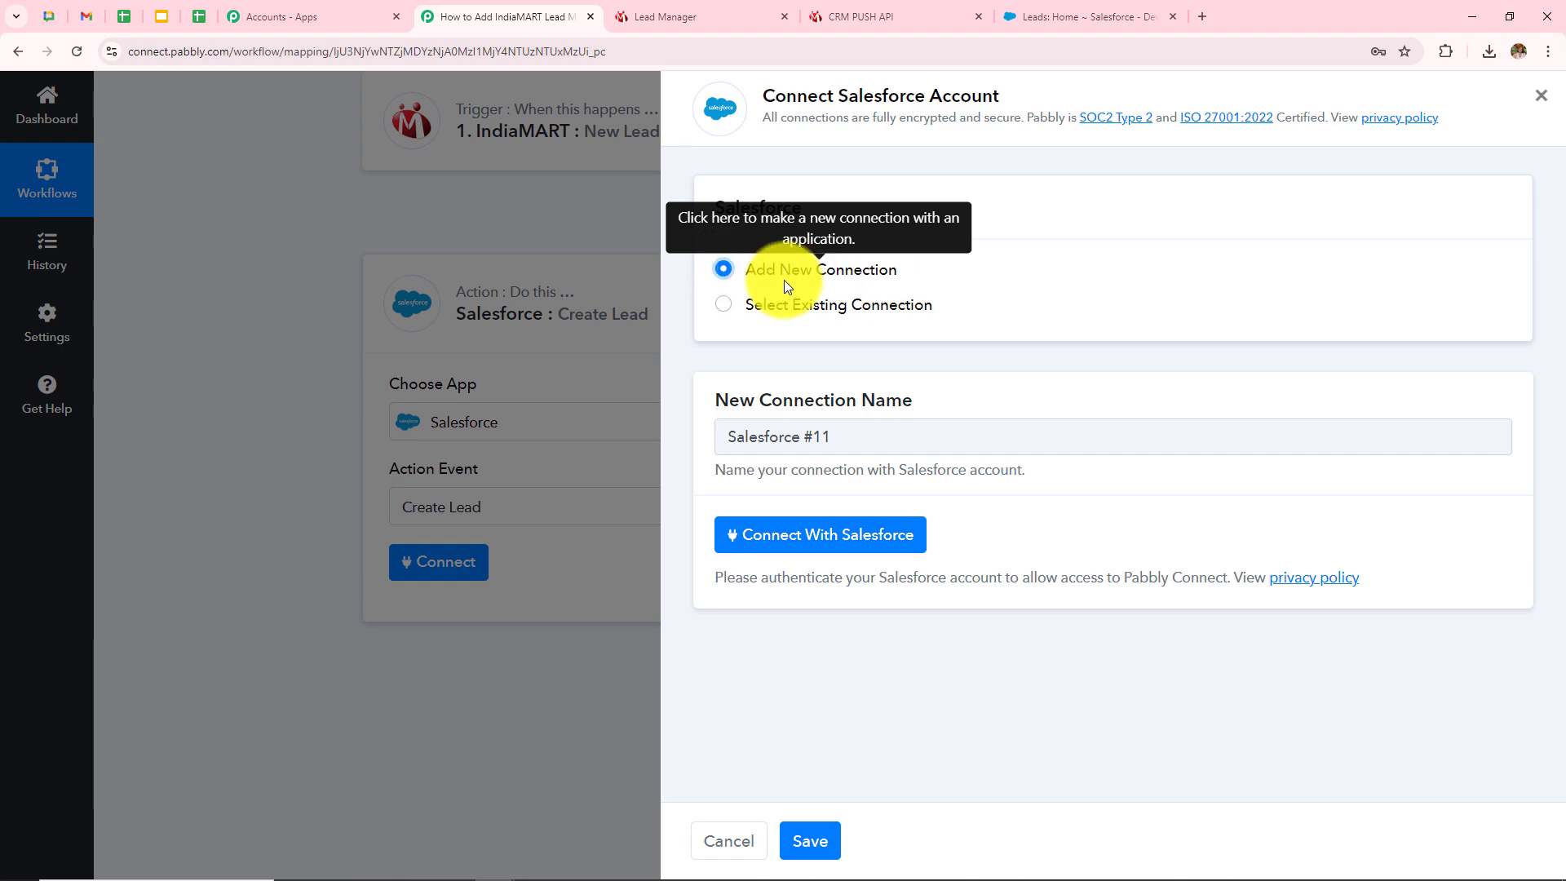
left_click(815, 537)
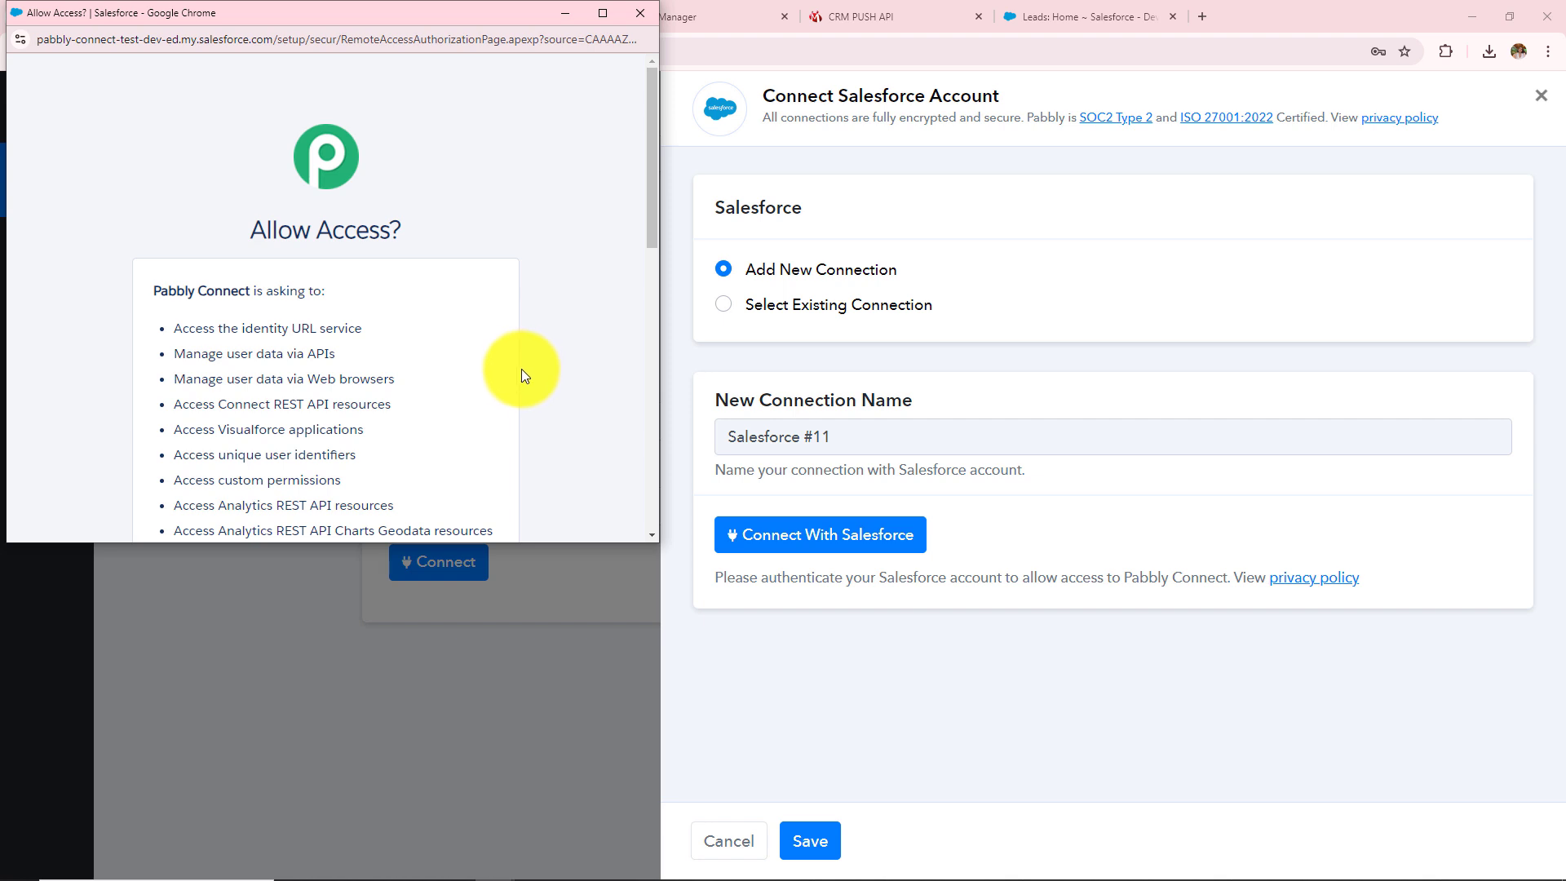
scroll(563, 323, "down", 10)
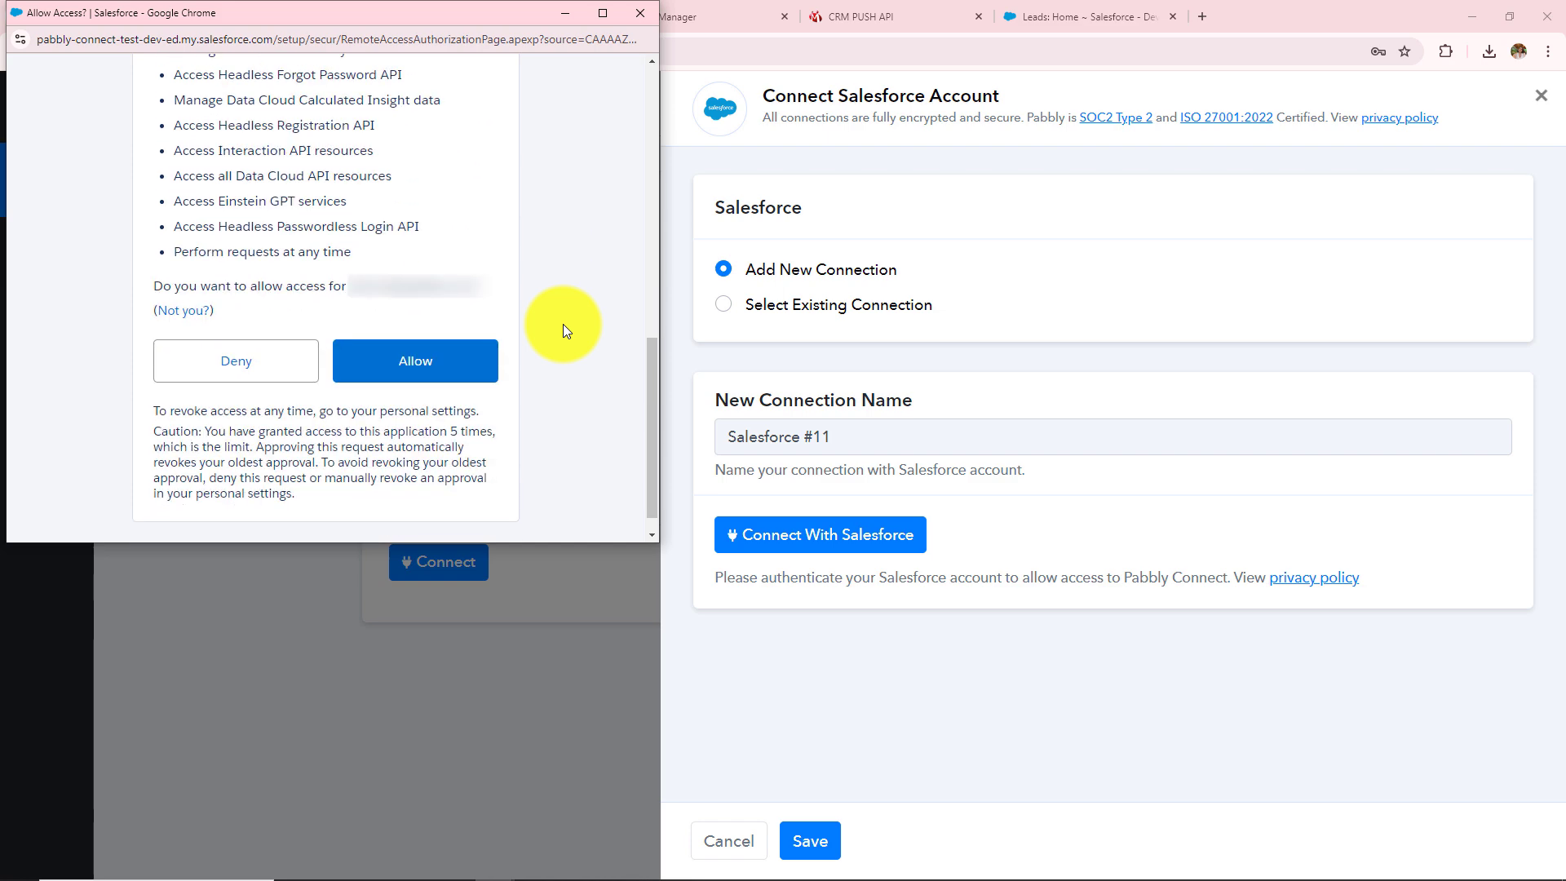
scroll(563, 325, "down", 1)
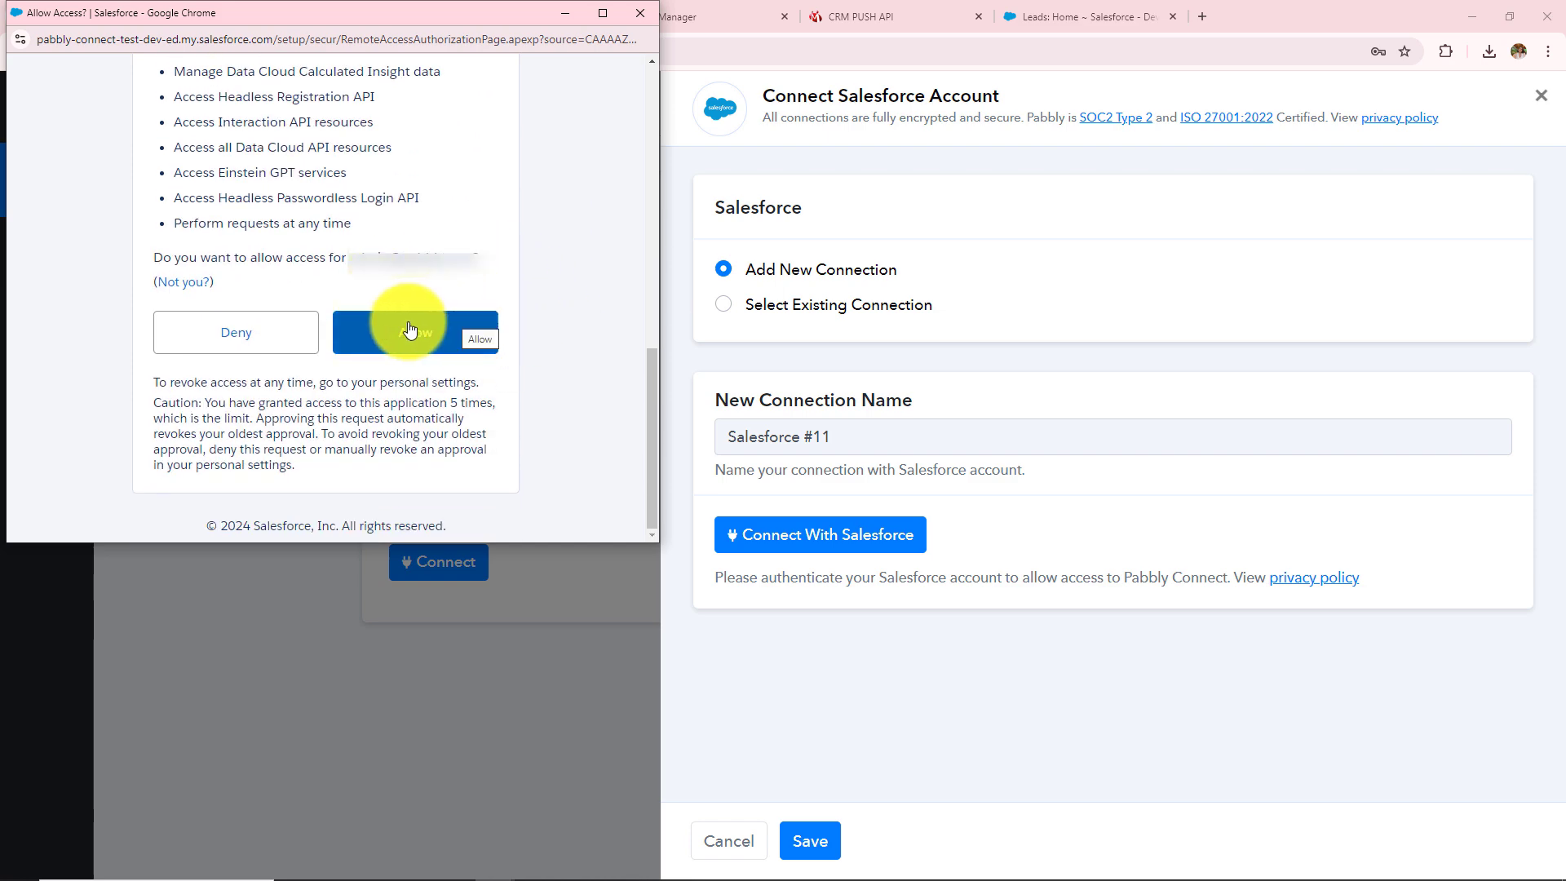
left_click(387, 336)
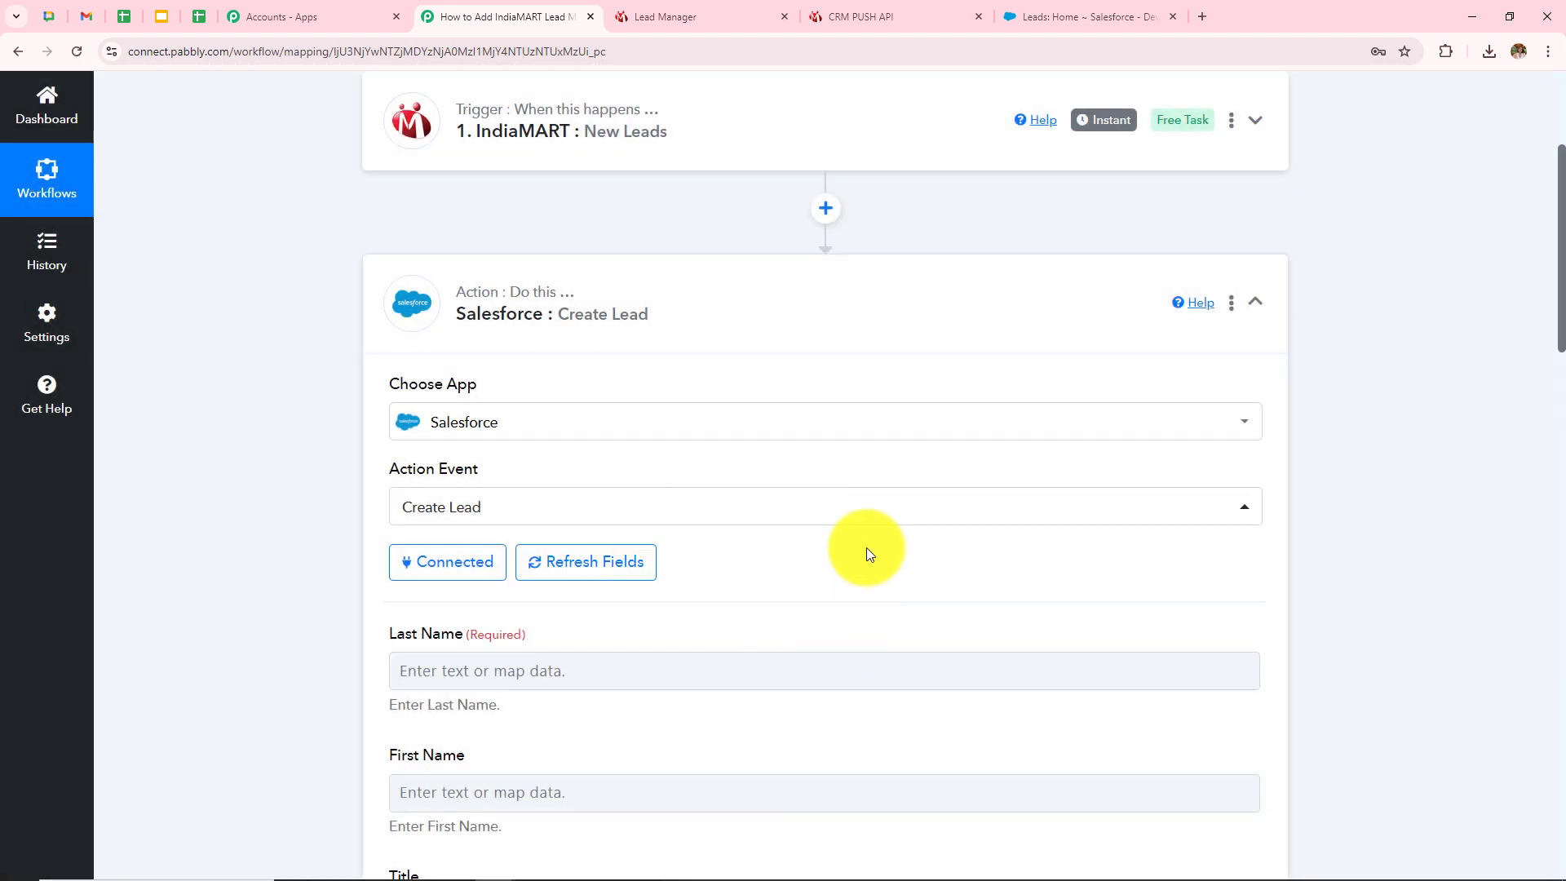
Step: Examine the Create Lead fields and compare the required Last Name field with the sender name available from IndiaMART
scroll(866, 546, "down", 10)
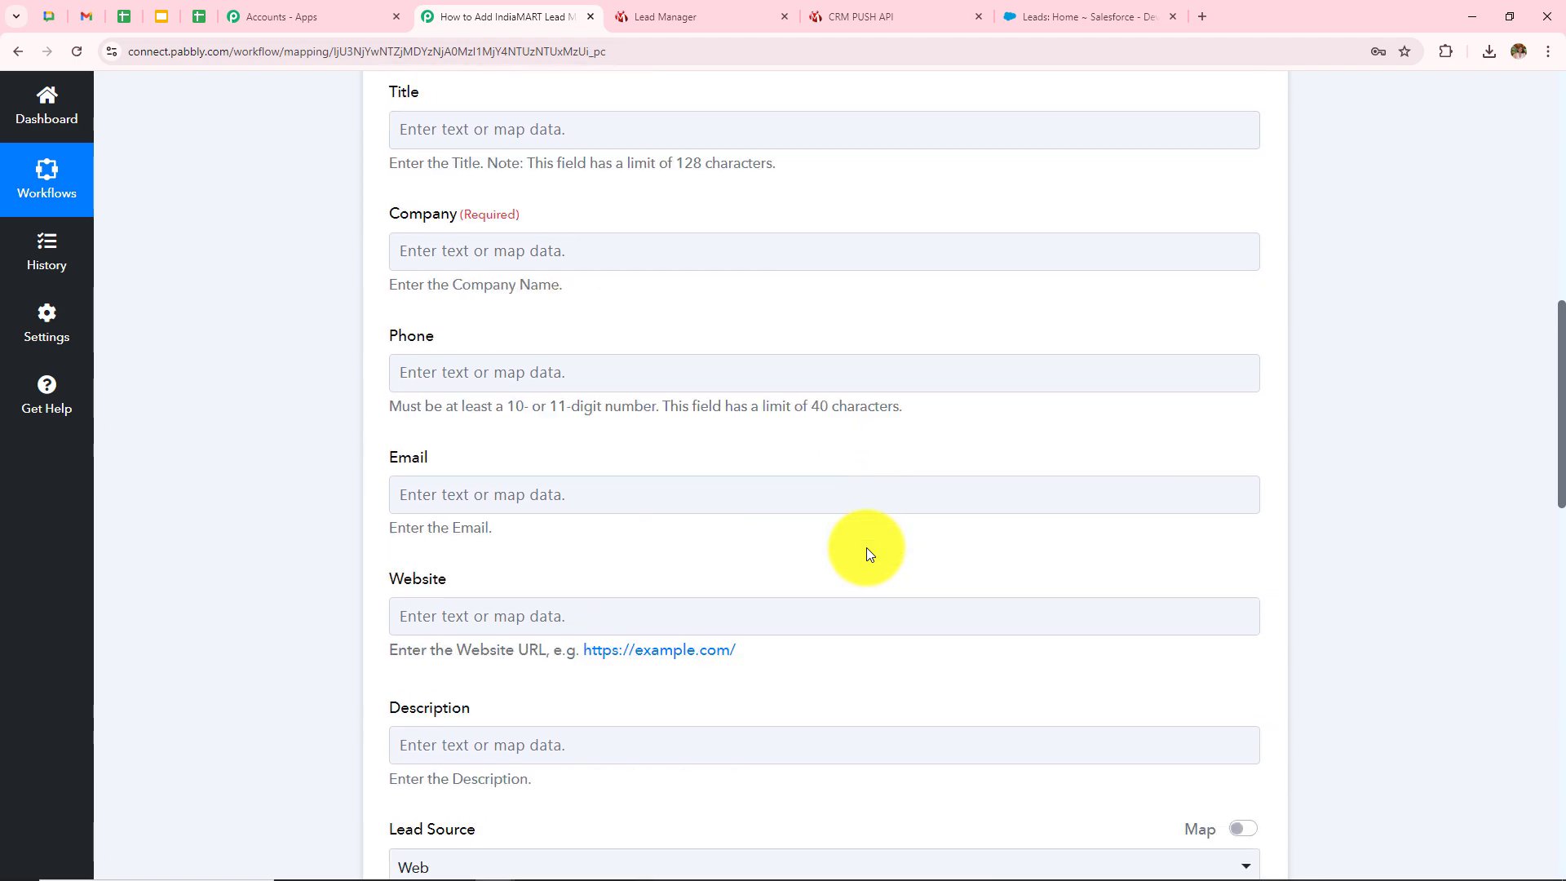
scroll(866, 546, "down", 4)
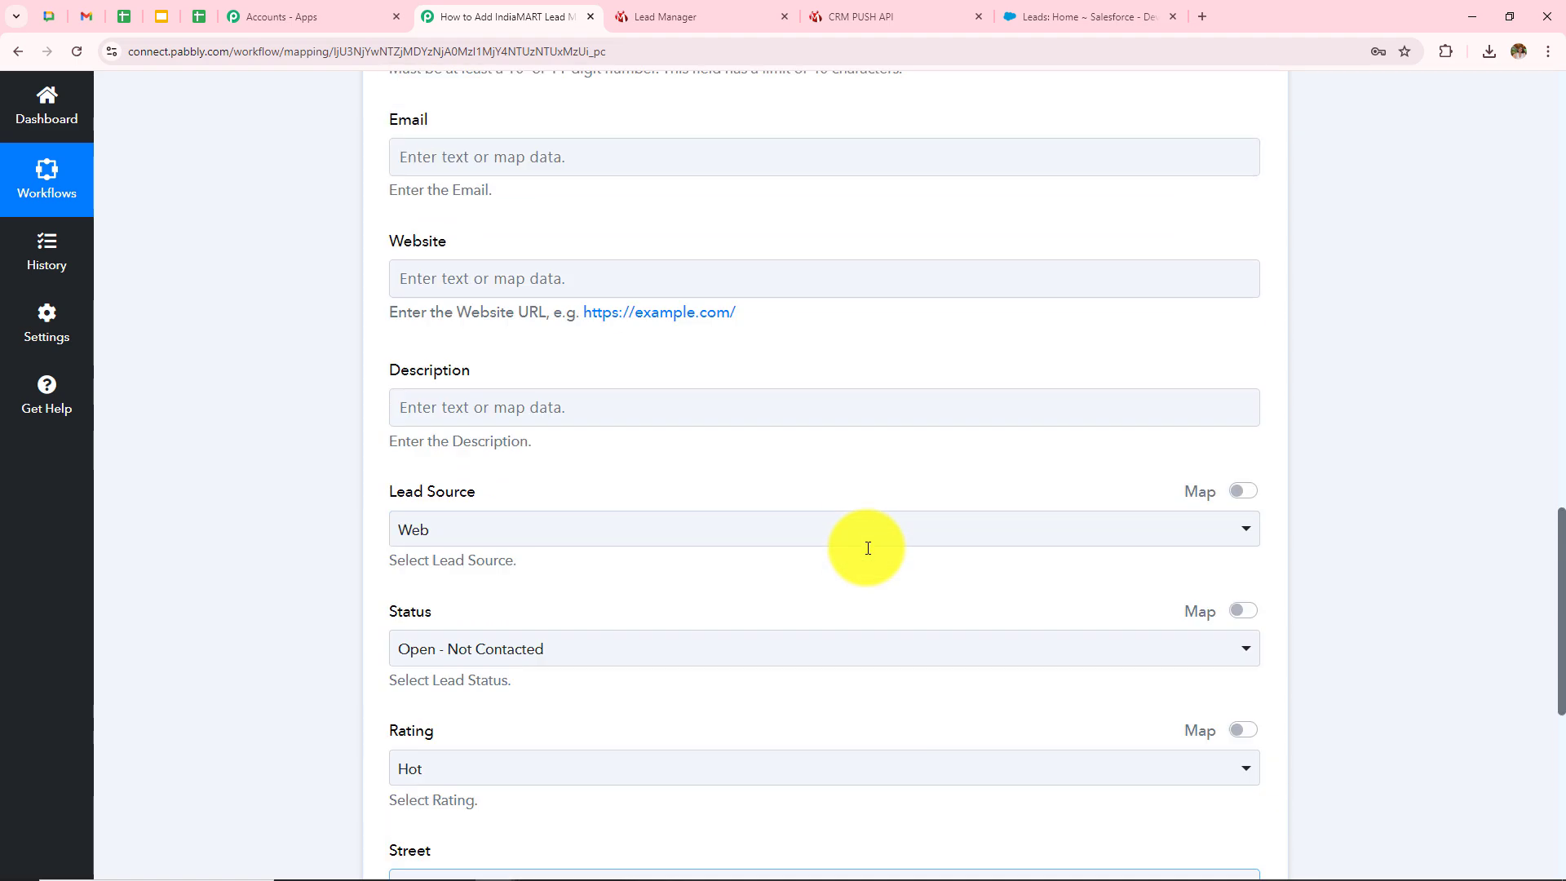
scroll(868, 549, "up", 10)
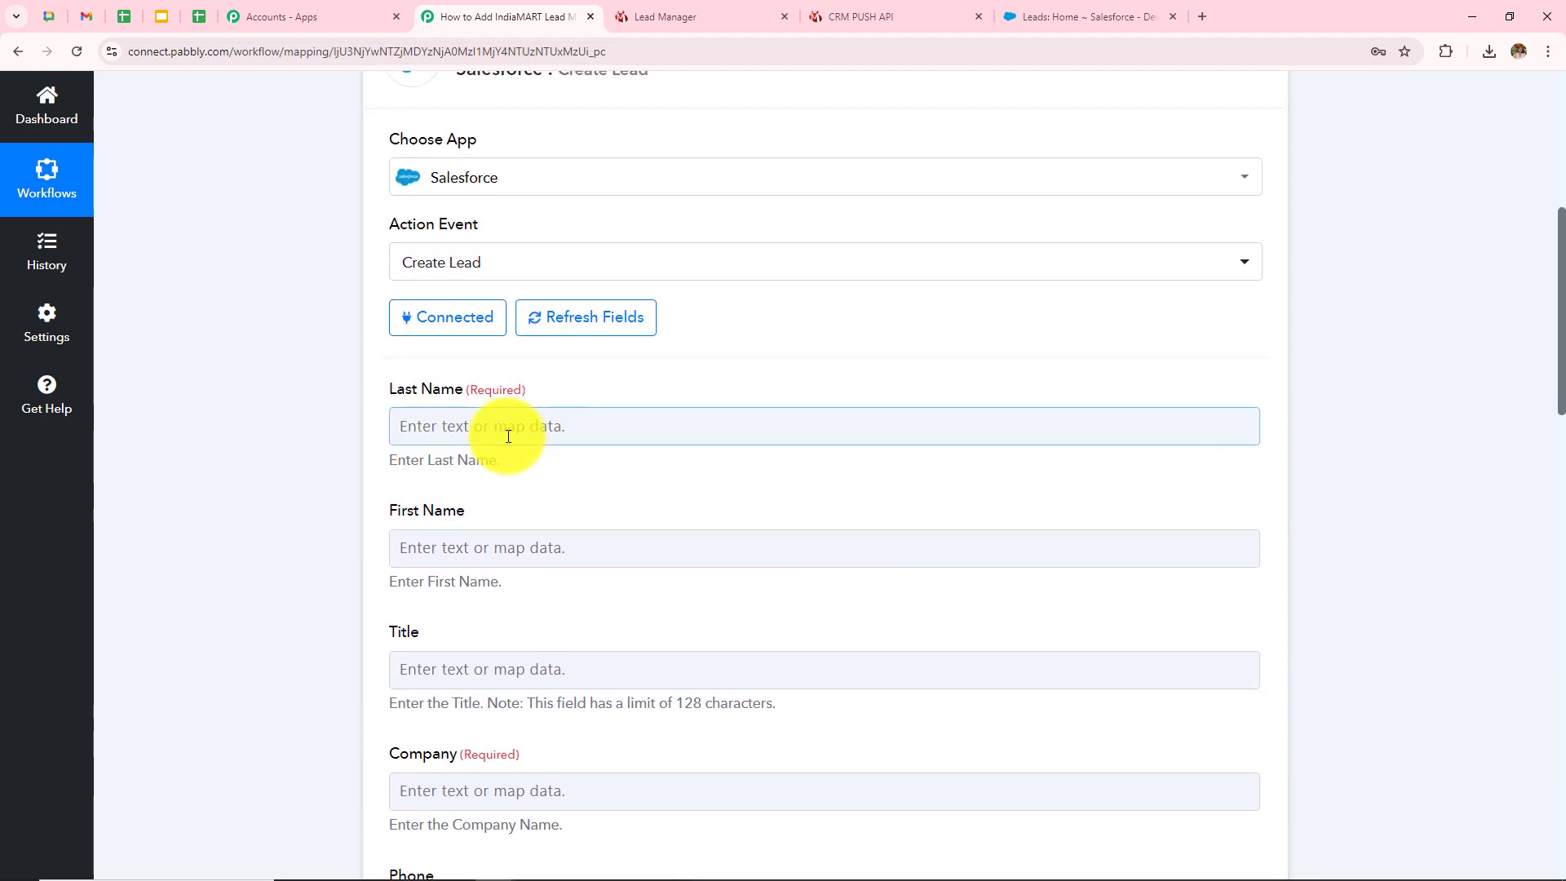
left_click(508, 436)
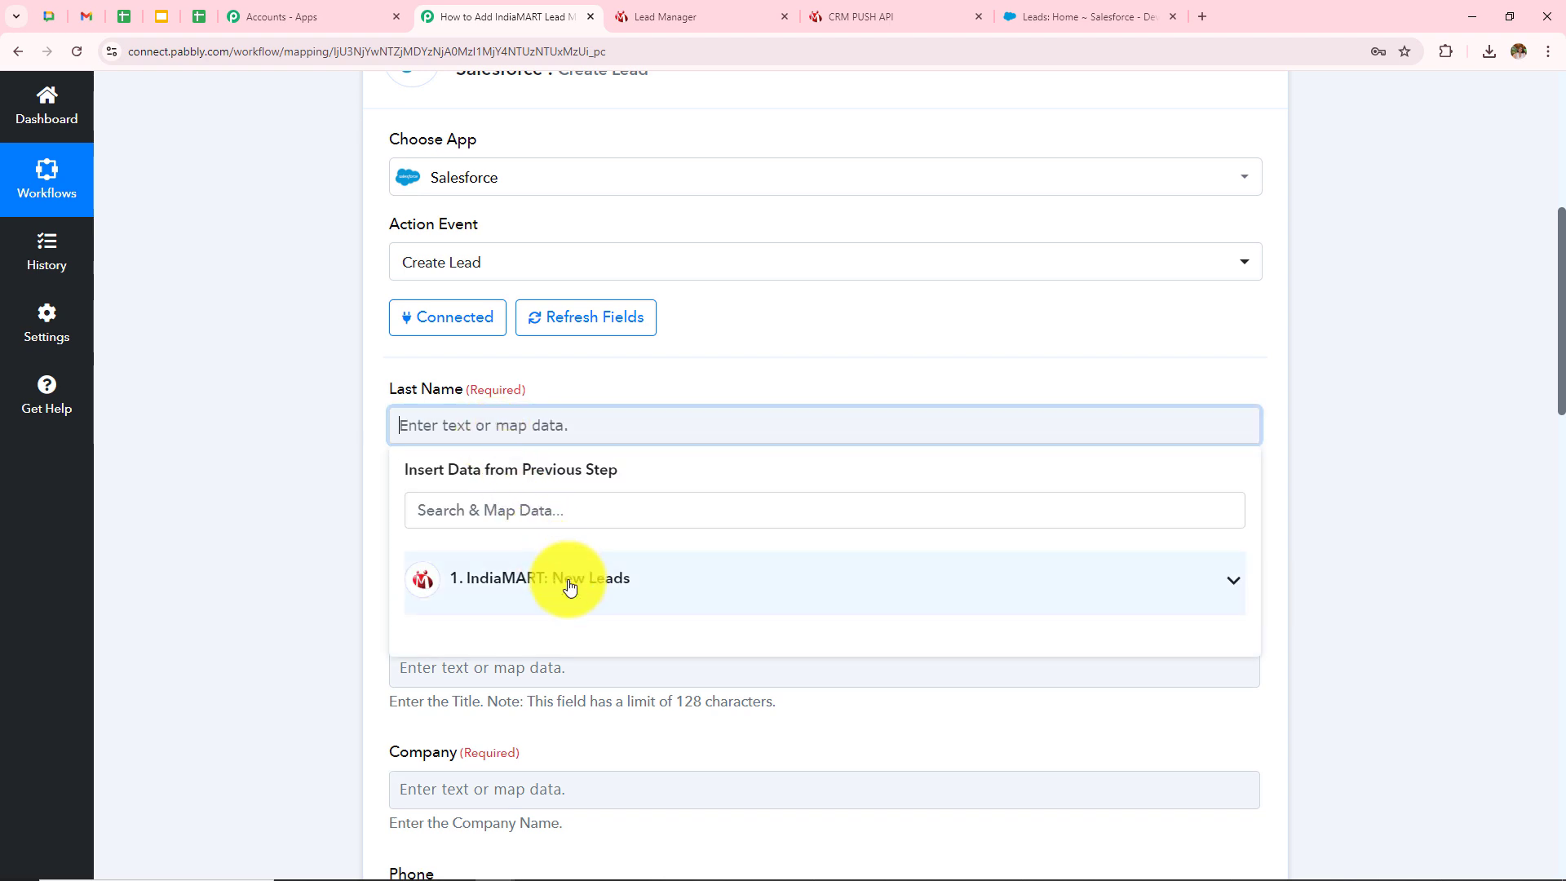
left_click(569, 586)
scroll(717, 682, "down", 1)
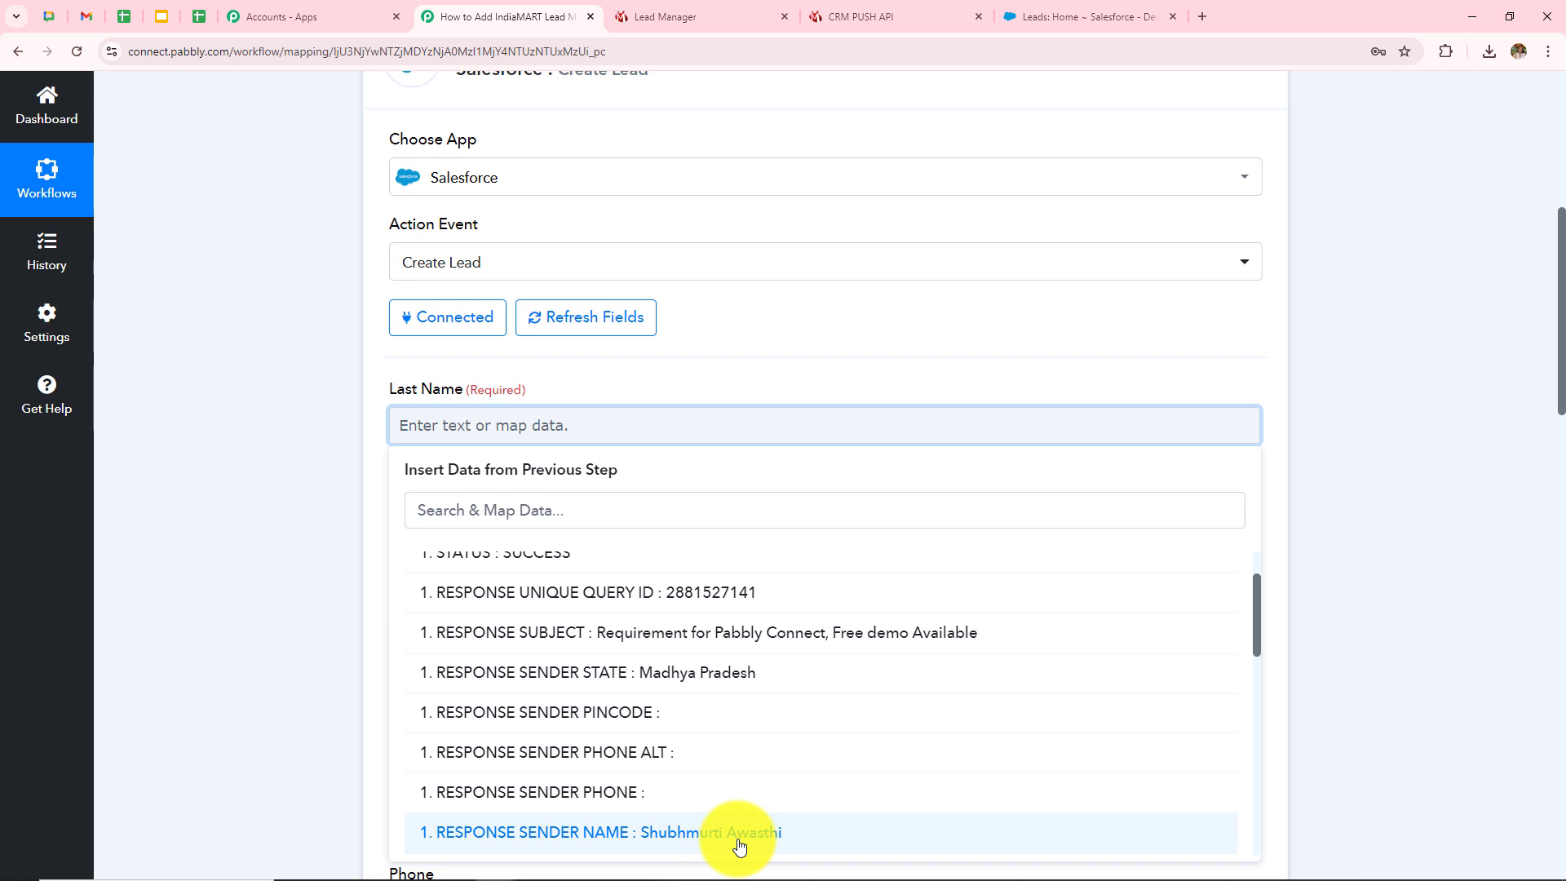
left_click(272, 599)
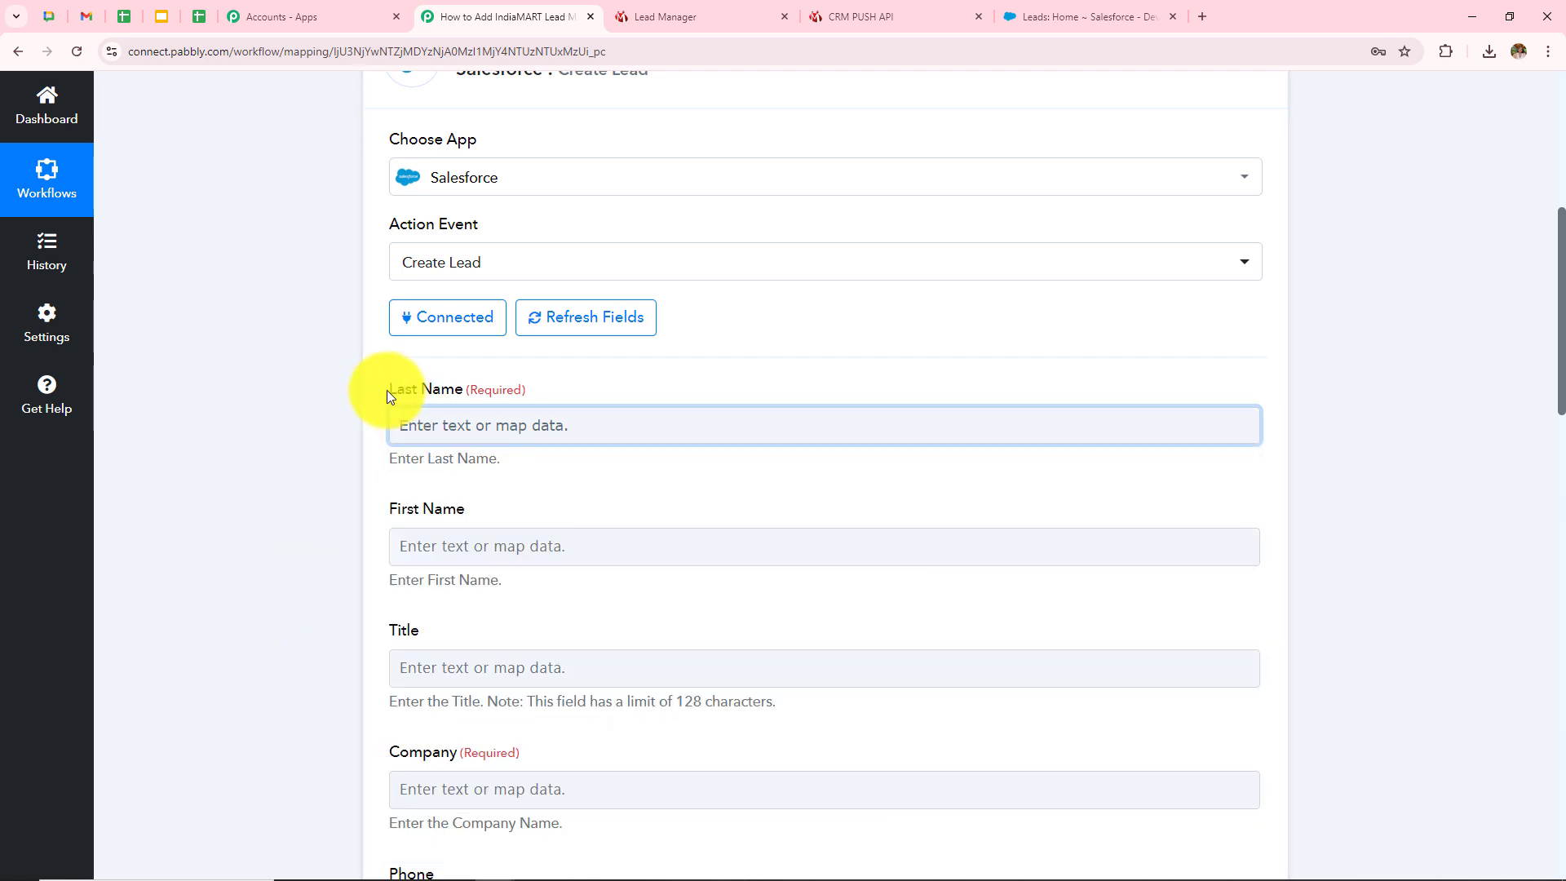
left_click_drag(387, 390, 531, 403)
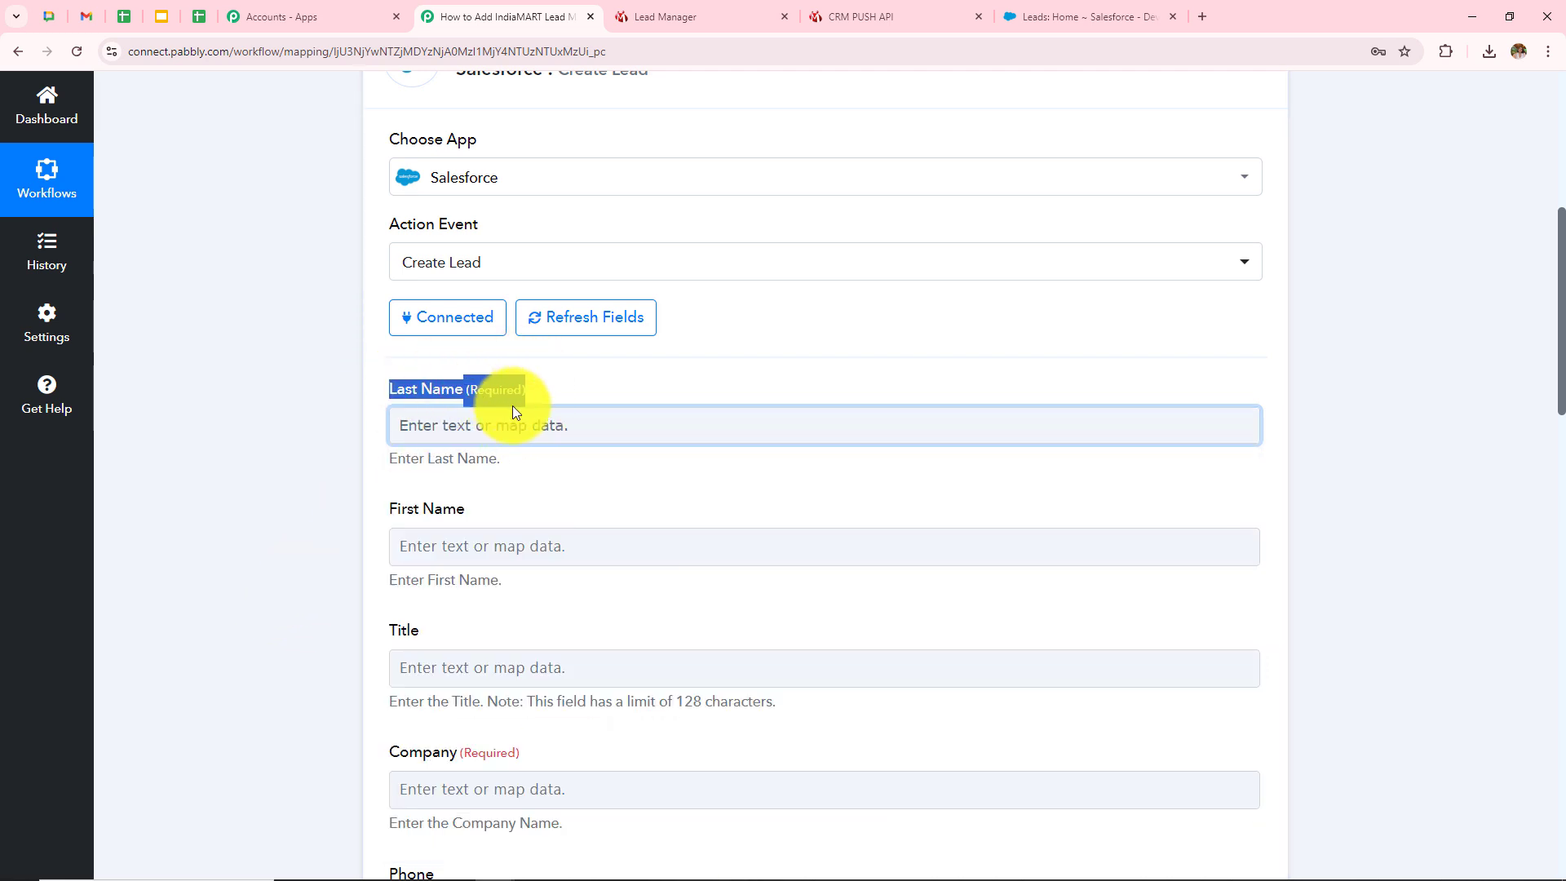
left_click(261, 394)
Step: Insert a new action between the IndiaMART trigger and the Salesforce step, using Text Formatter (Pabbly) as its app
scroll(514, 445, "up", 4)
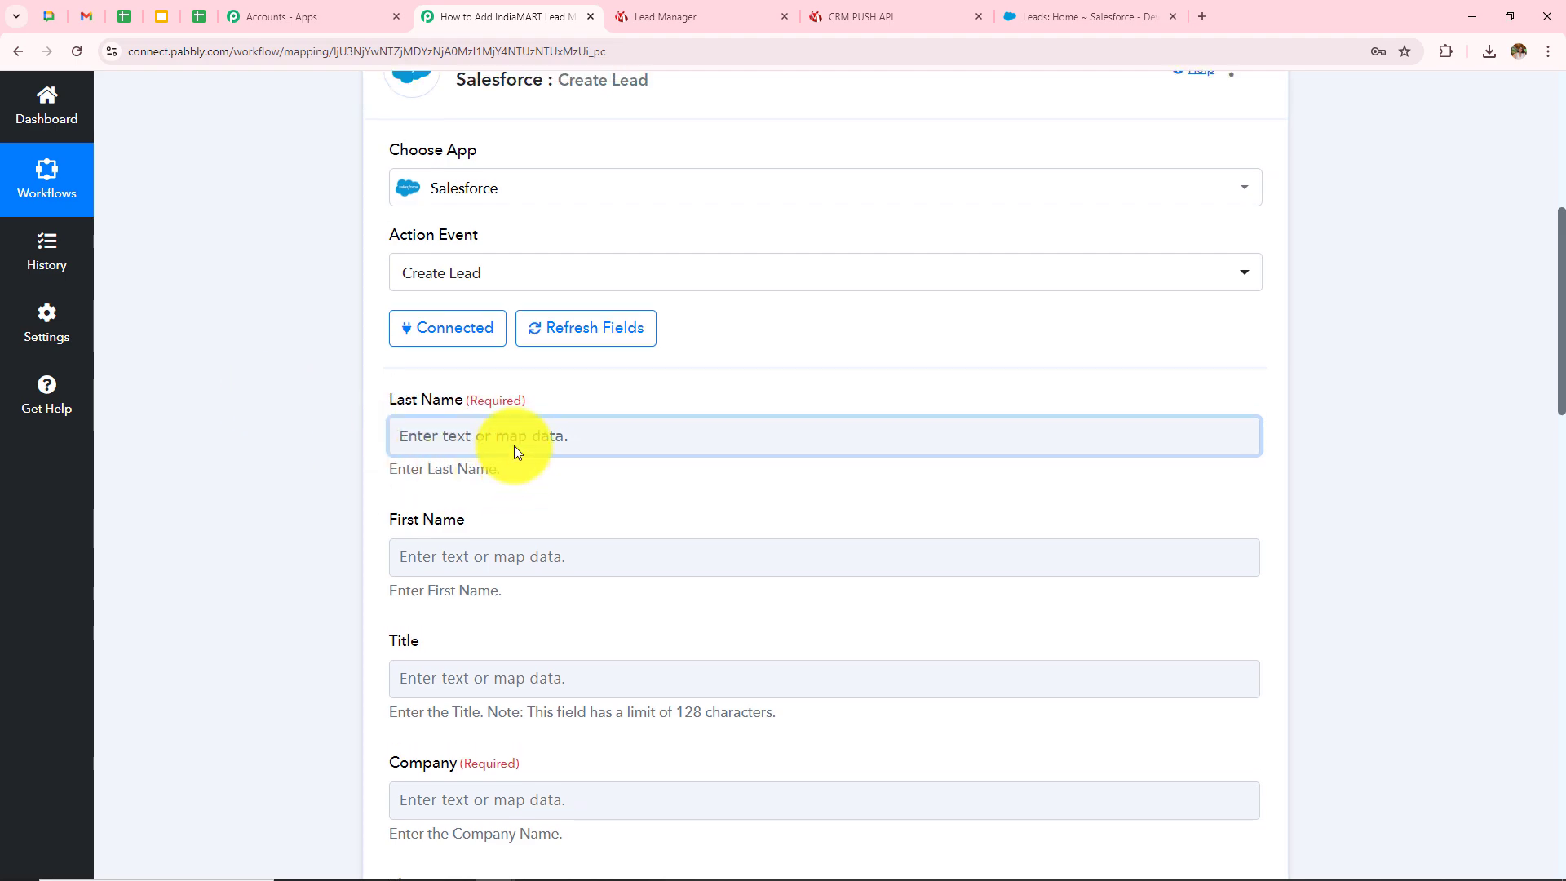
scroll(513, 445, "up", 2)
left_click(831, 462)
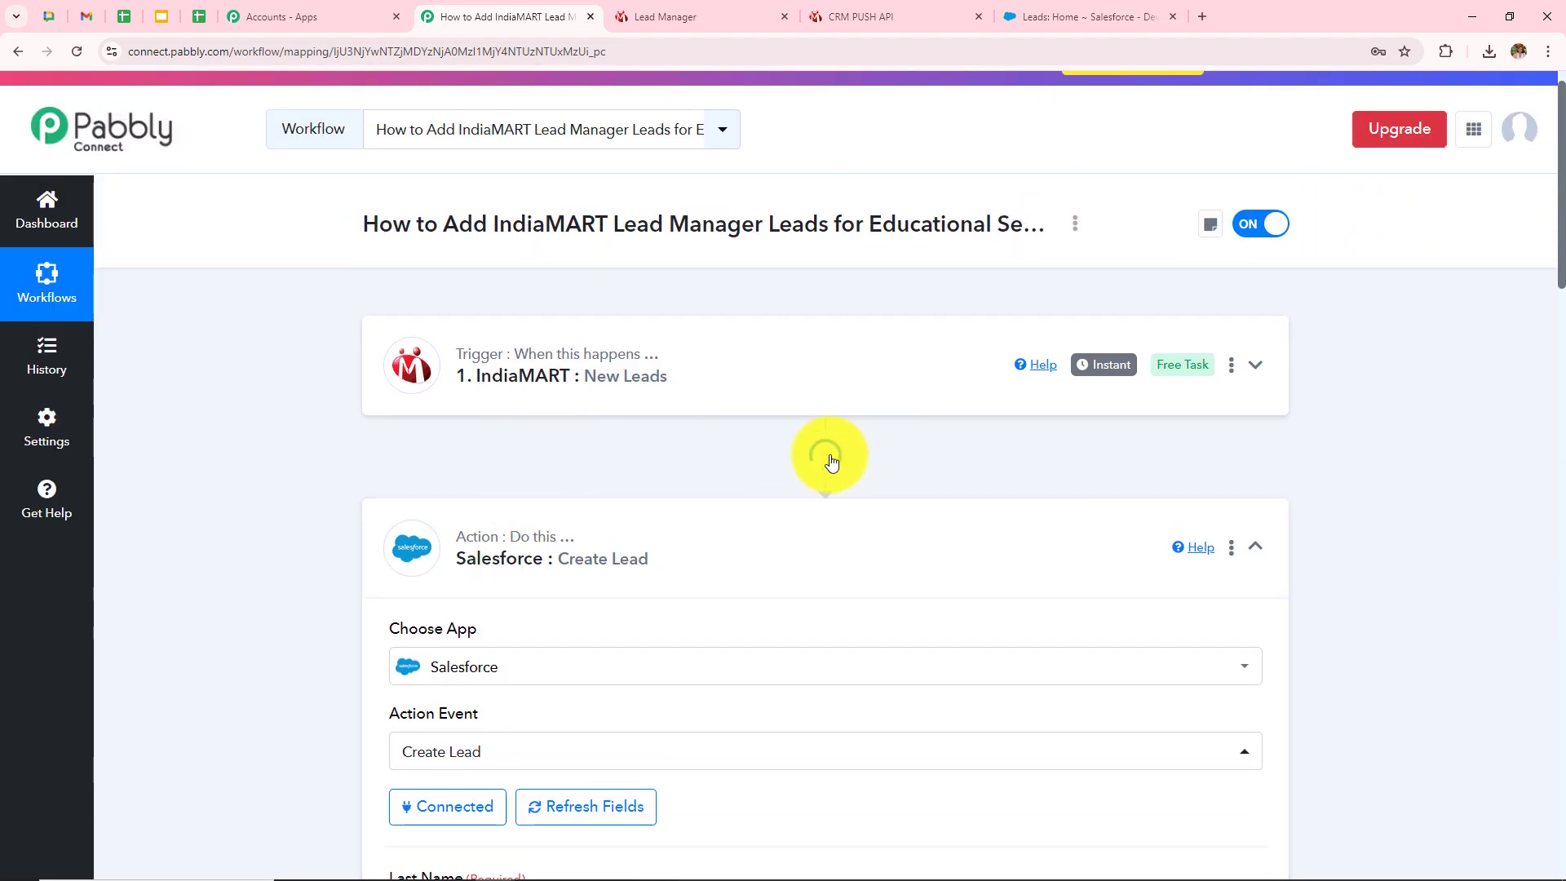
scroll(532, 674, "down", 3)
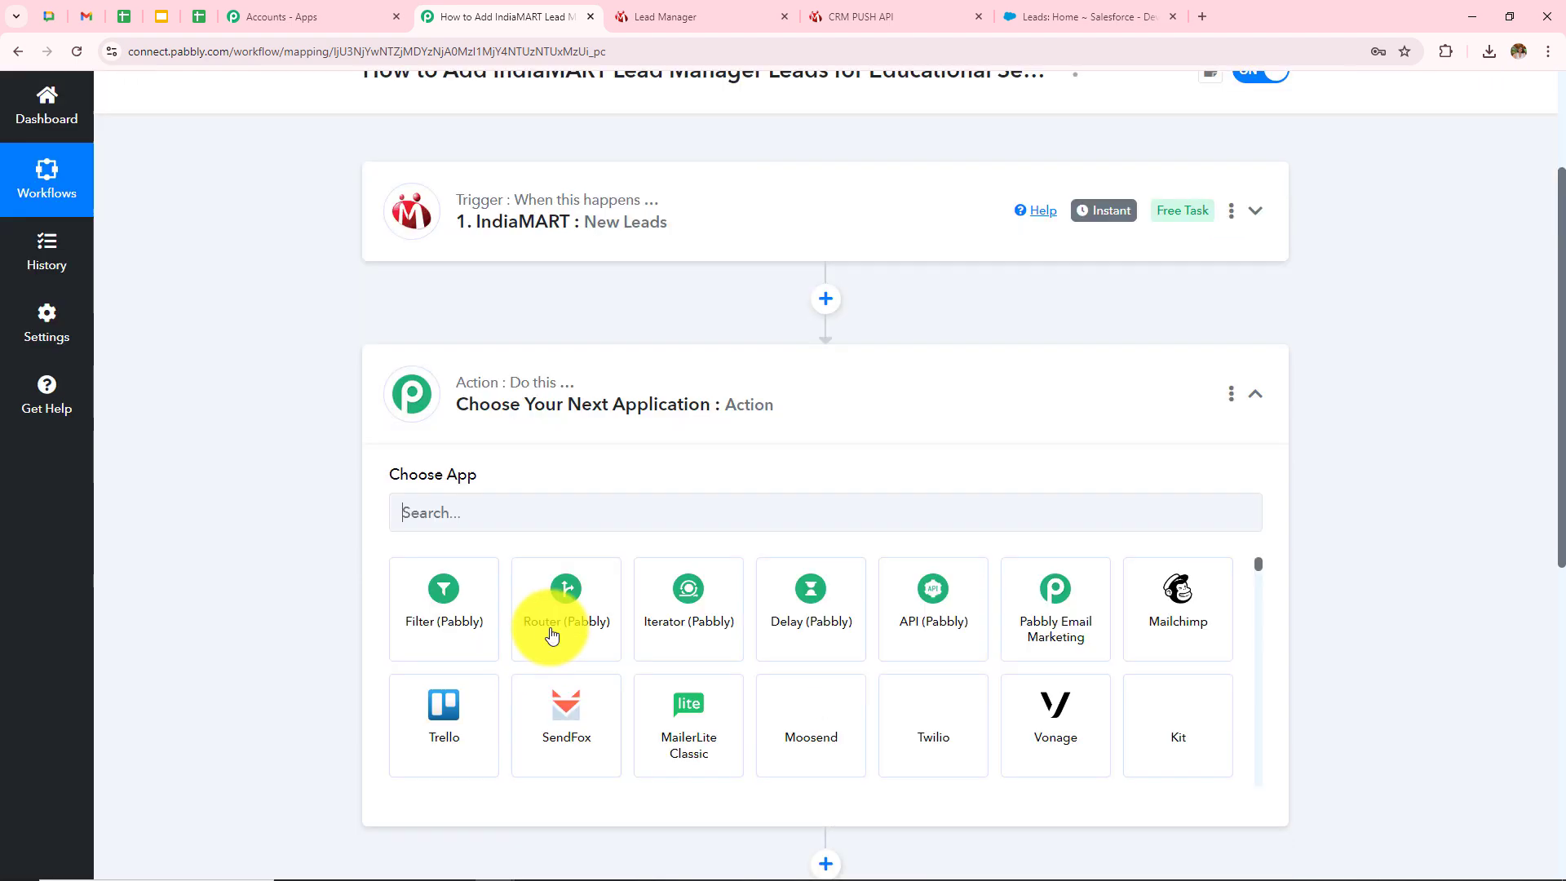
left_click(551, 634)
left_click(591, 427)
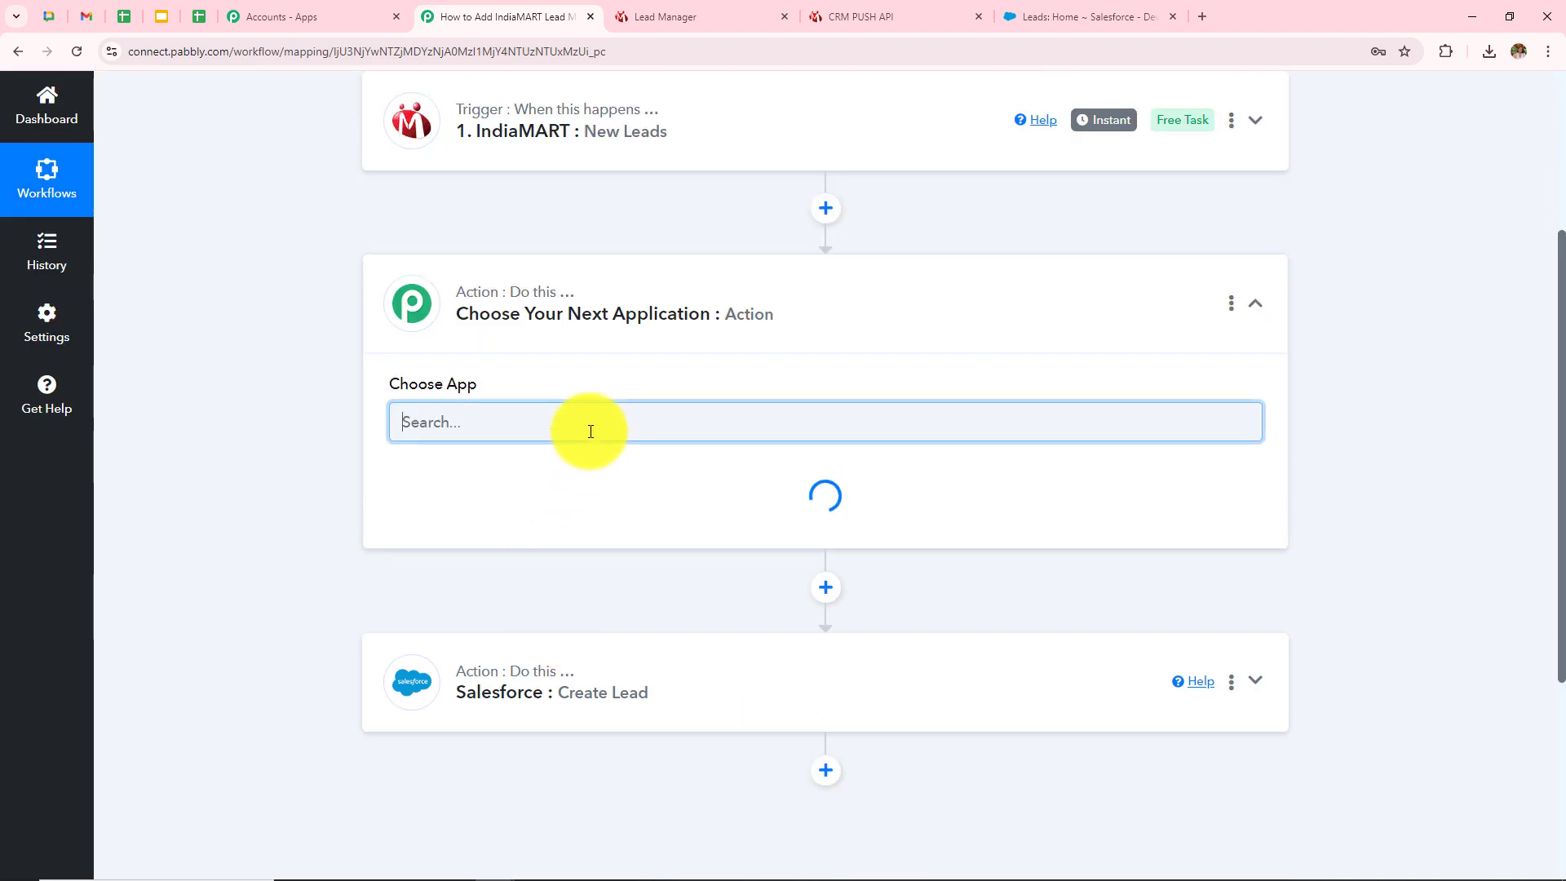
type("Text")
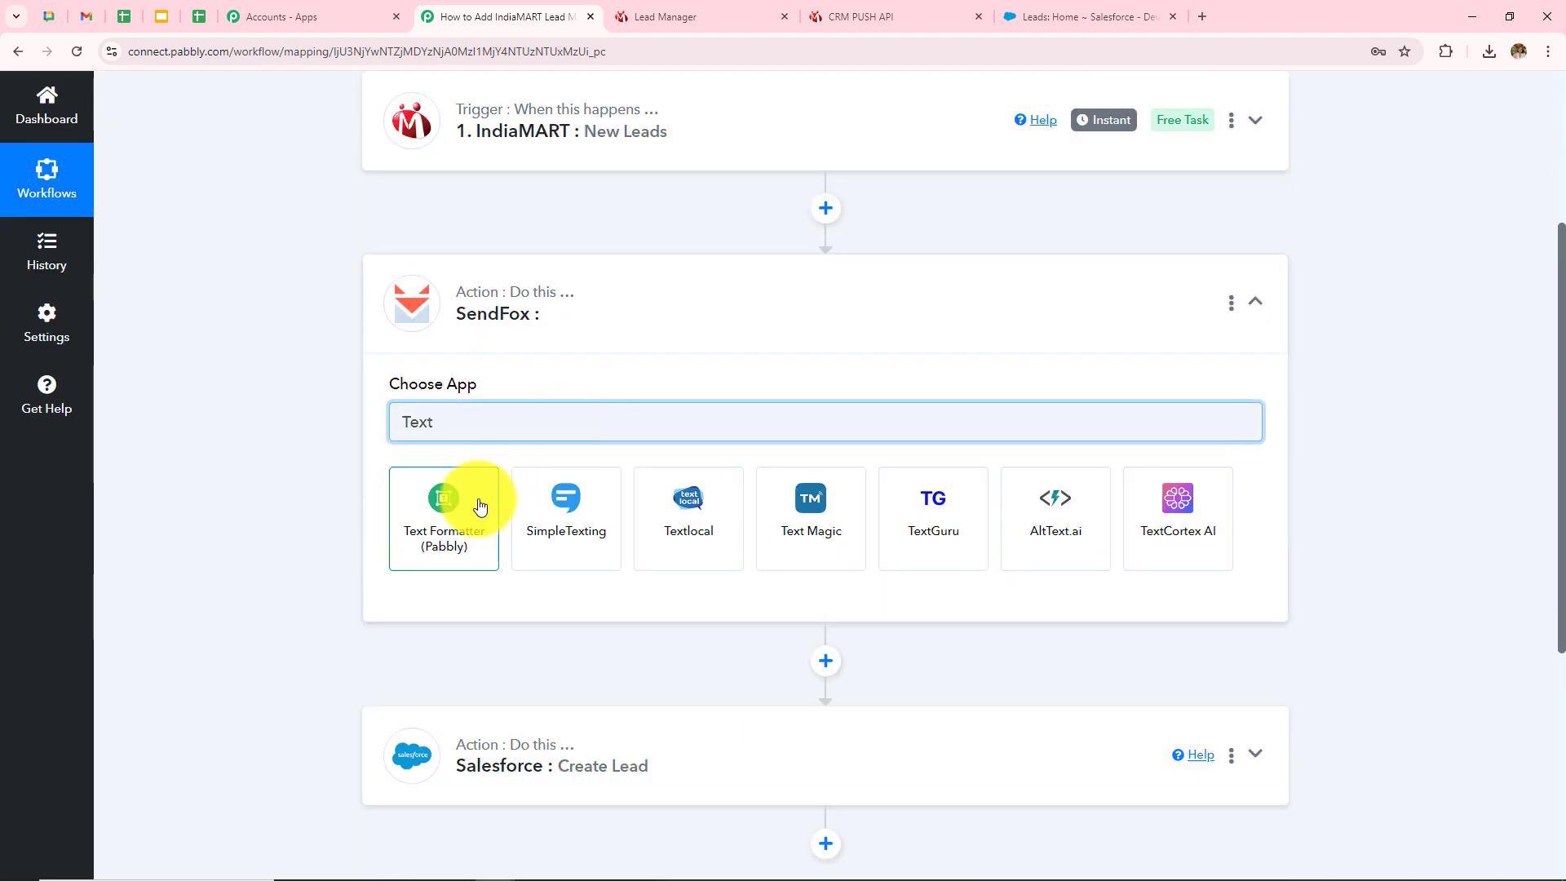
left_click(475, 500)
Step: Choose Split Text as the Text Formatter's action event and connect it
left_click(479, 506)
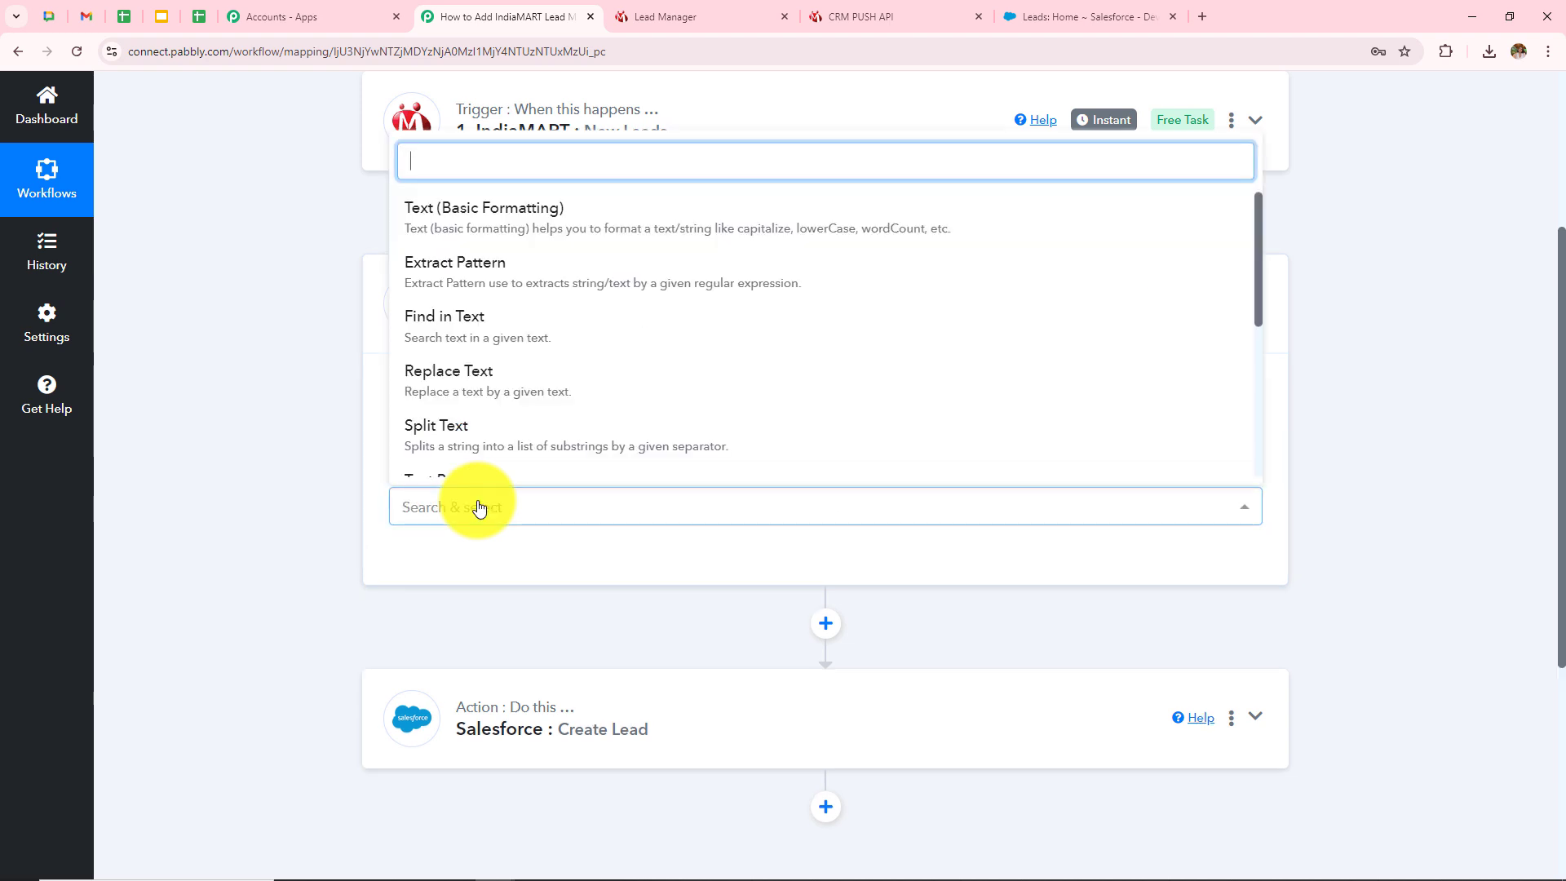
left_click(460, 445)
left_click(455, 575)
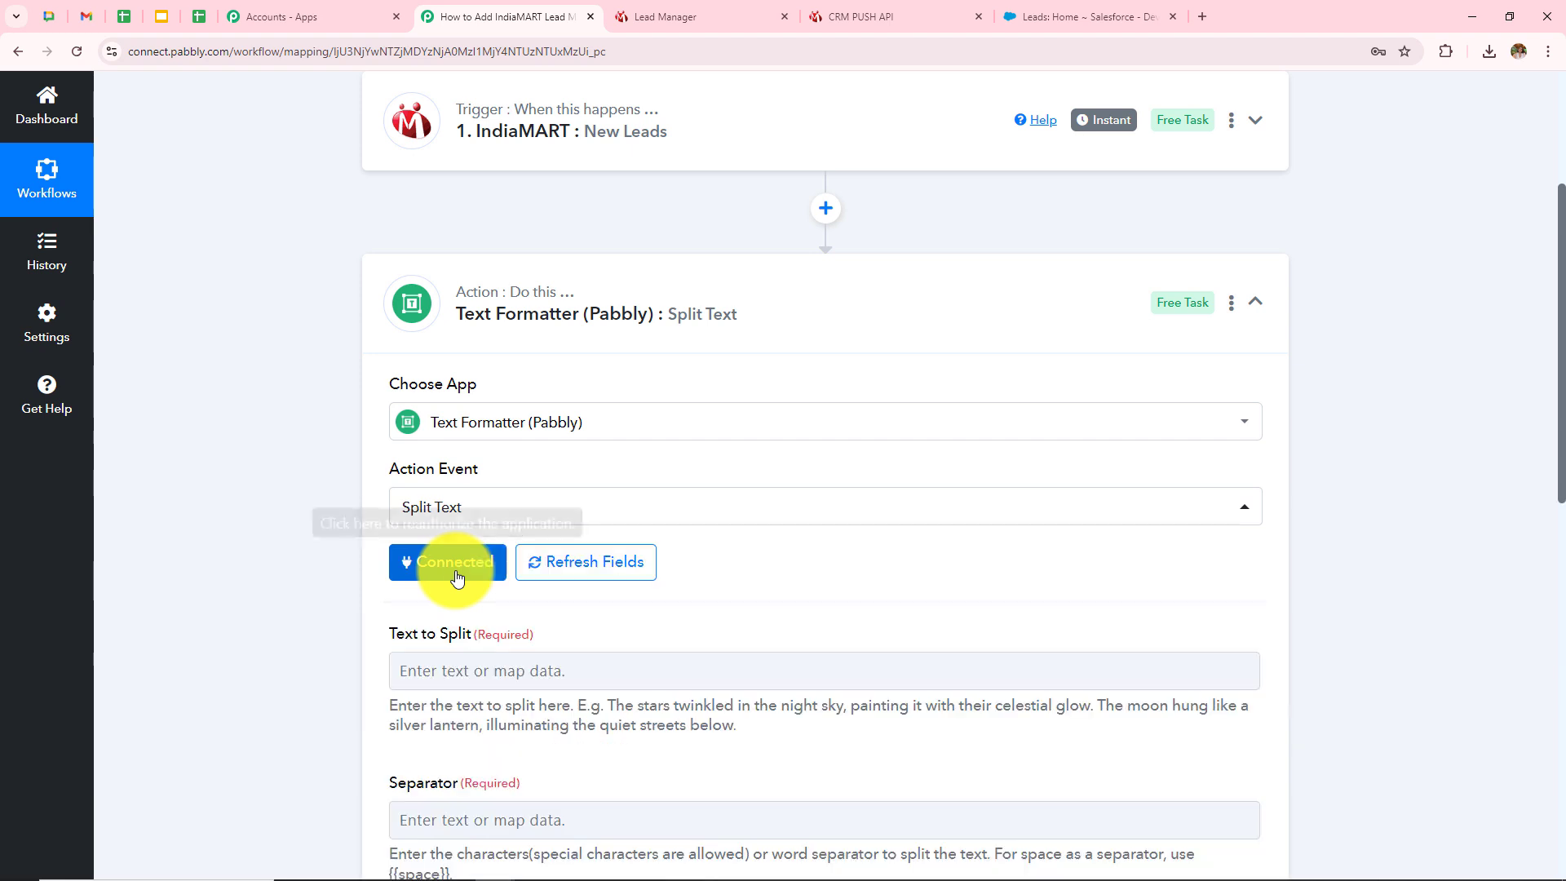
Step: Map the IndiaMART RESPONSE SENDER NAME value into the Text to Split field
scroll(873, 478, "down", 3)
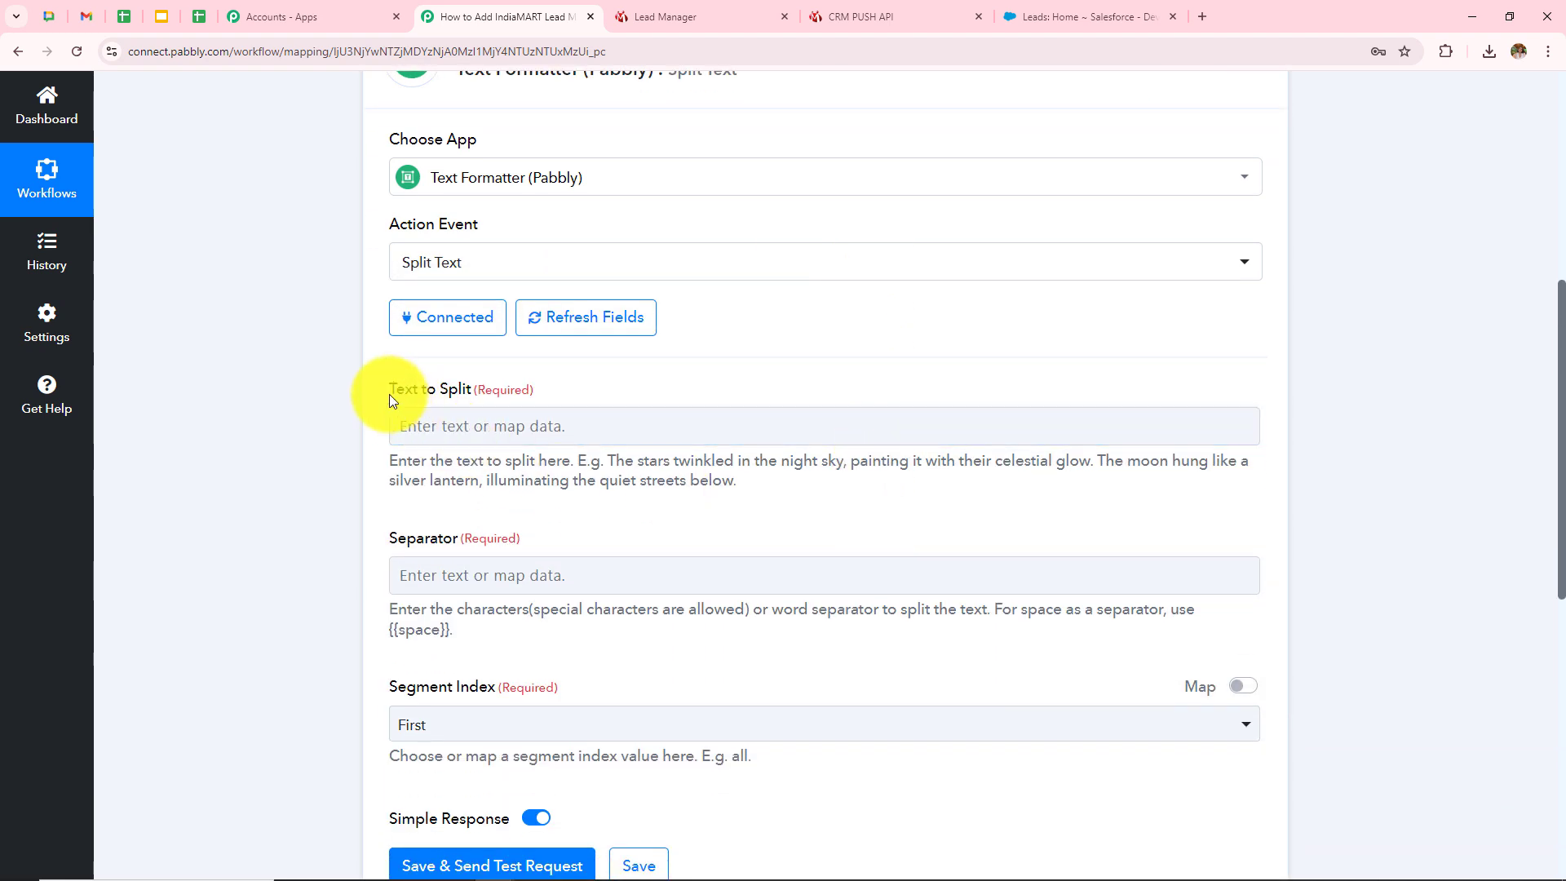
left_click_drag(389, 394, 563, 426)
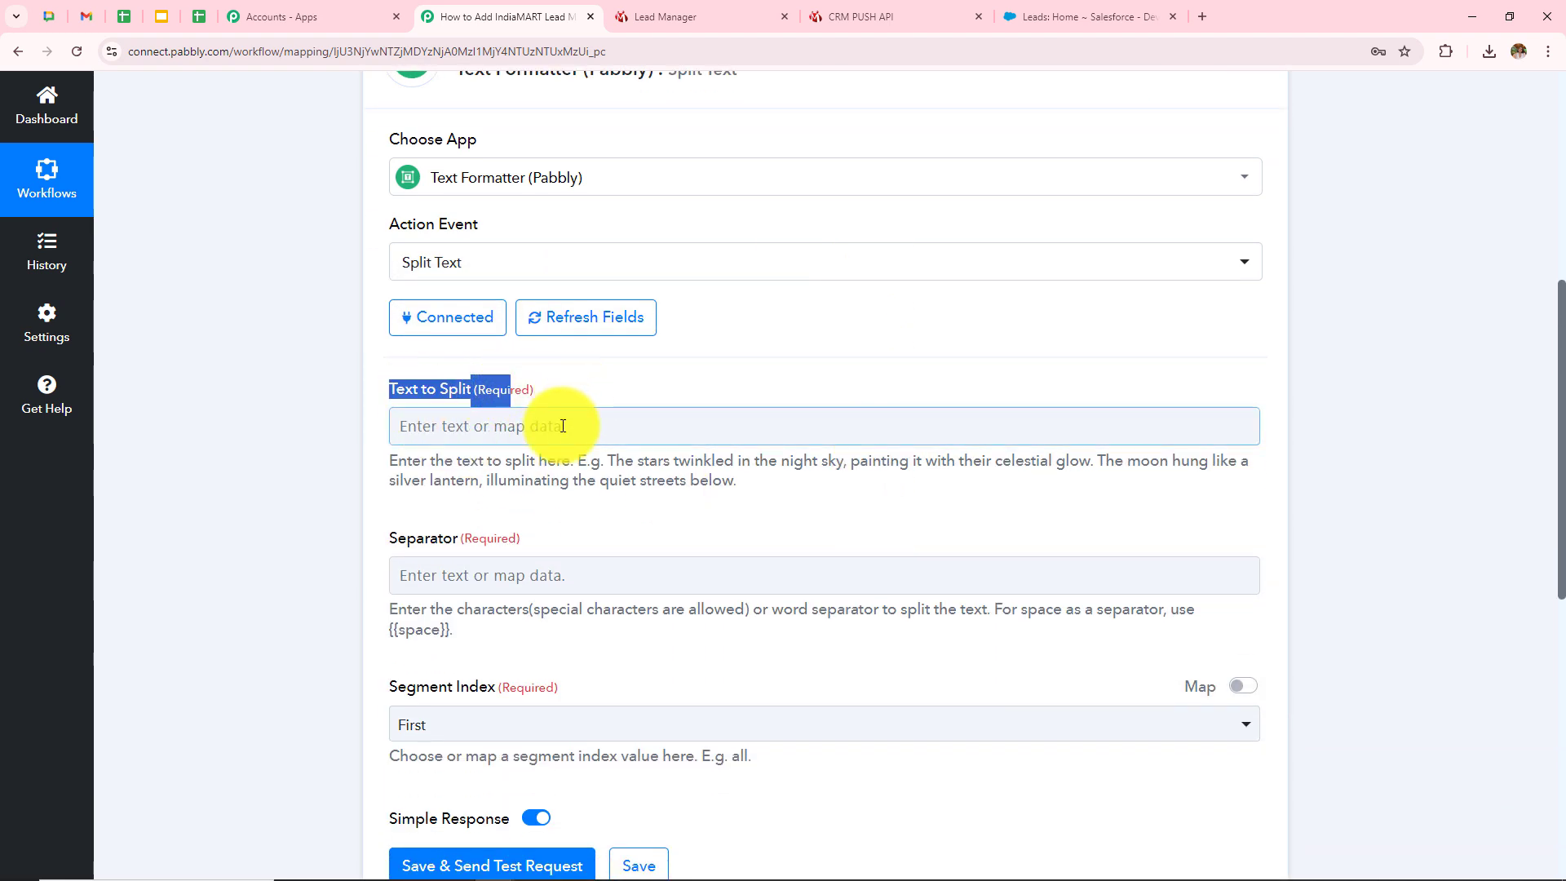
left_click(563, 426)
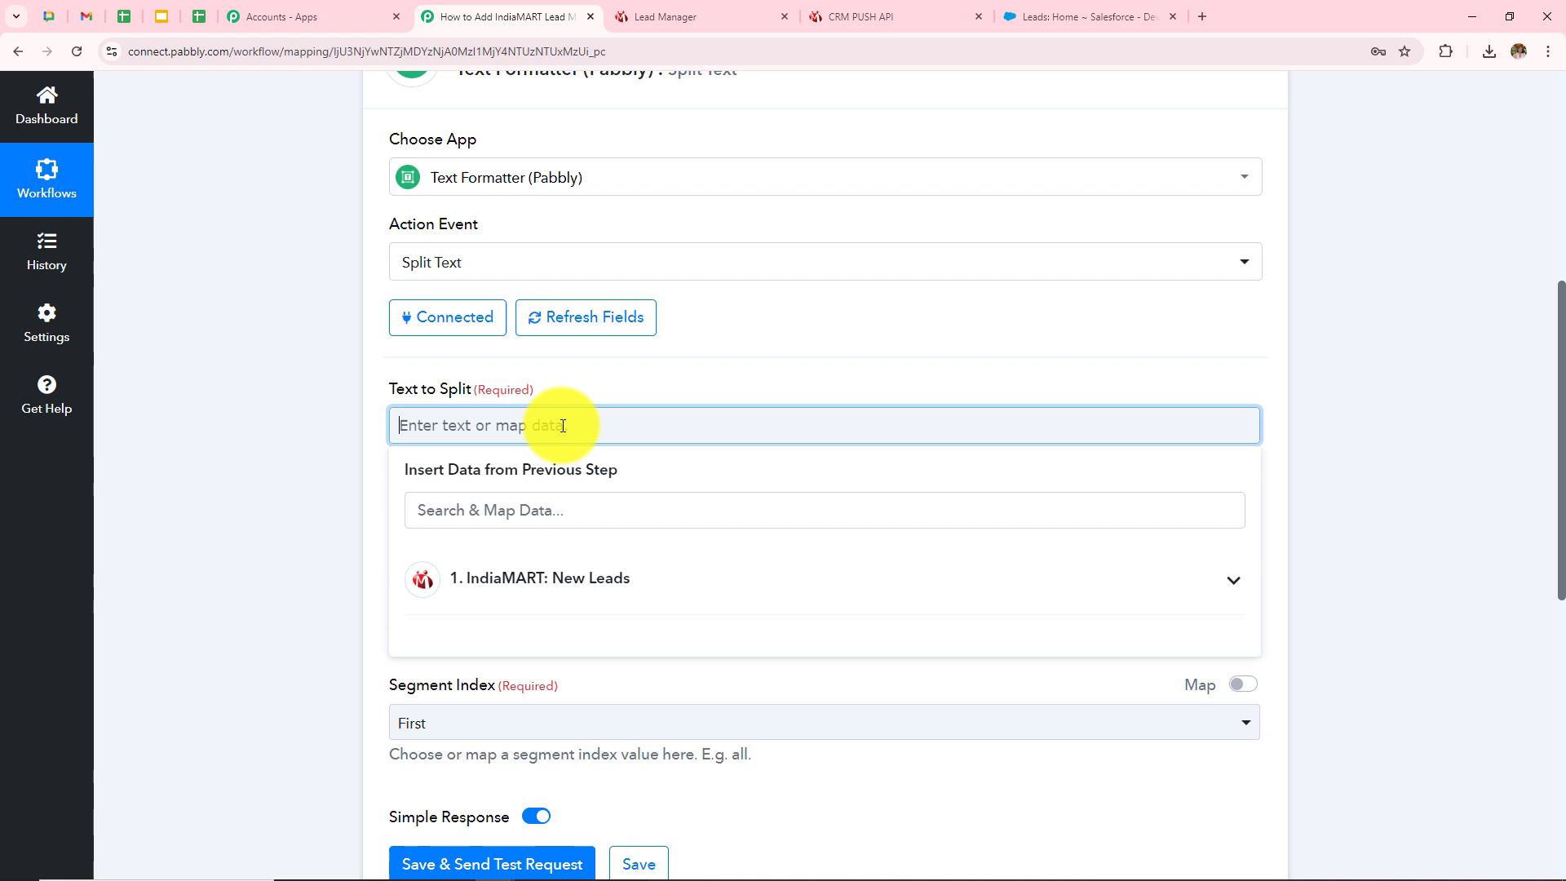
left_click(552, 581)
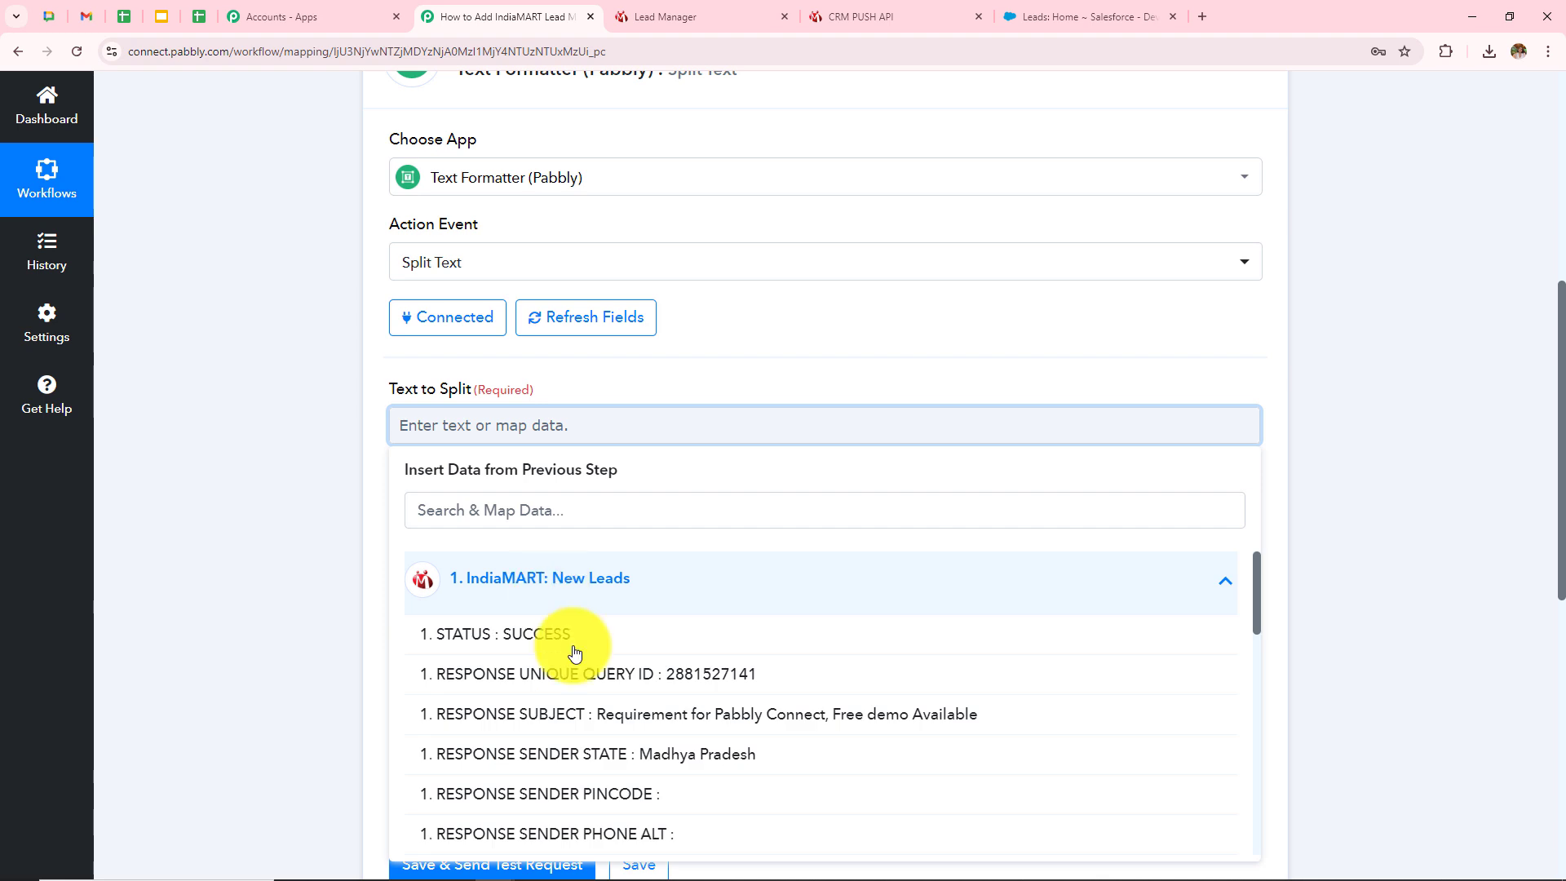
scroll(699, 731, "down", 1)
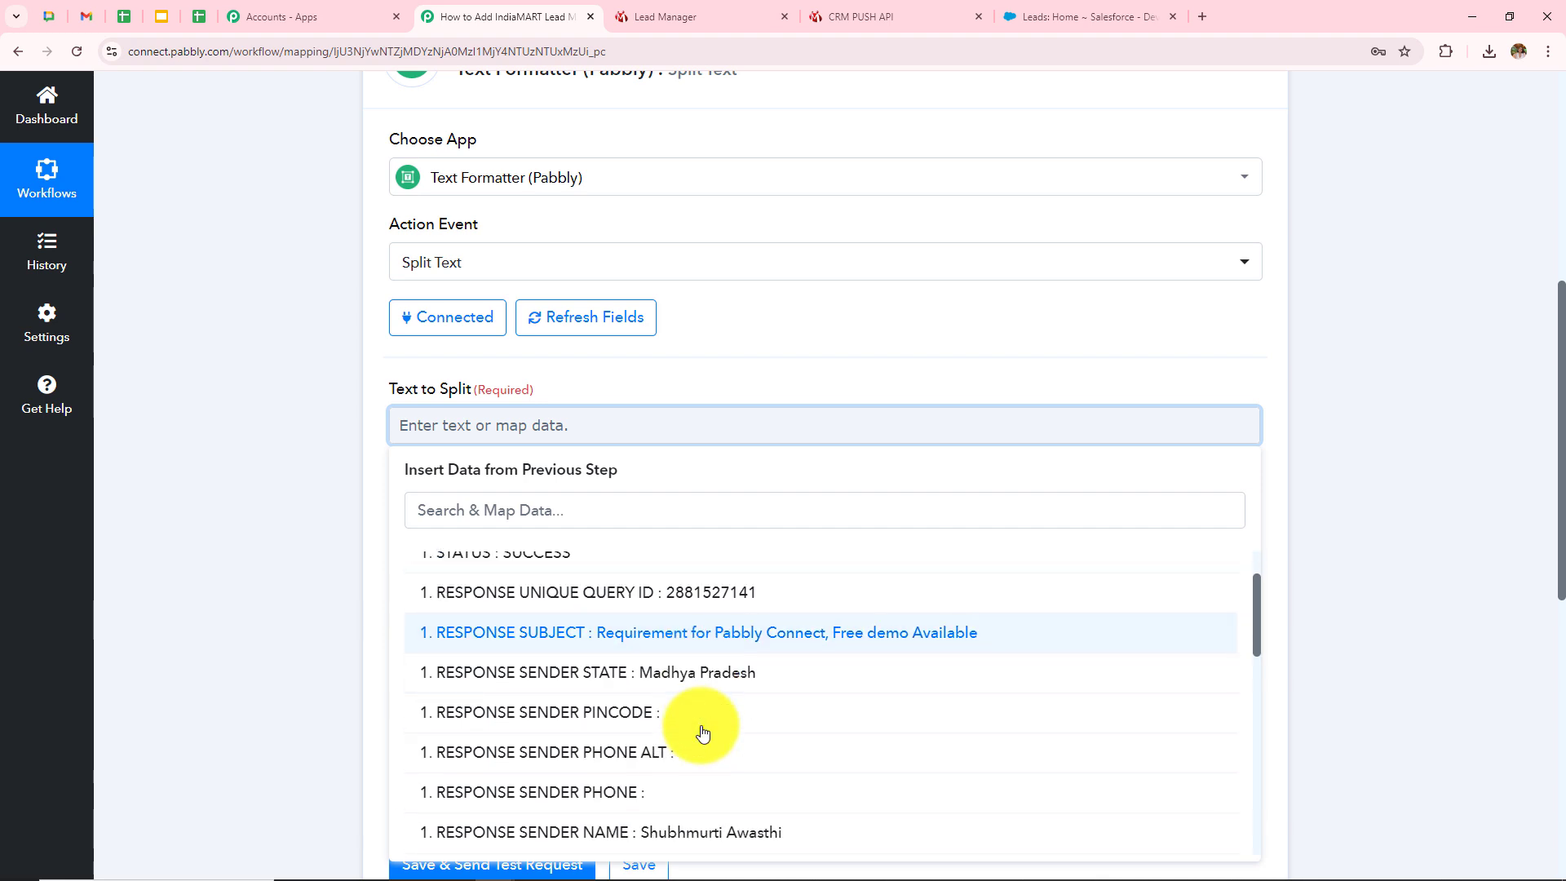
left_click(706, 848)
left_click(192, 483)
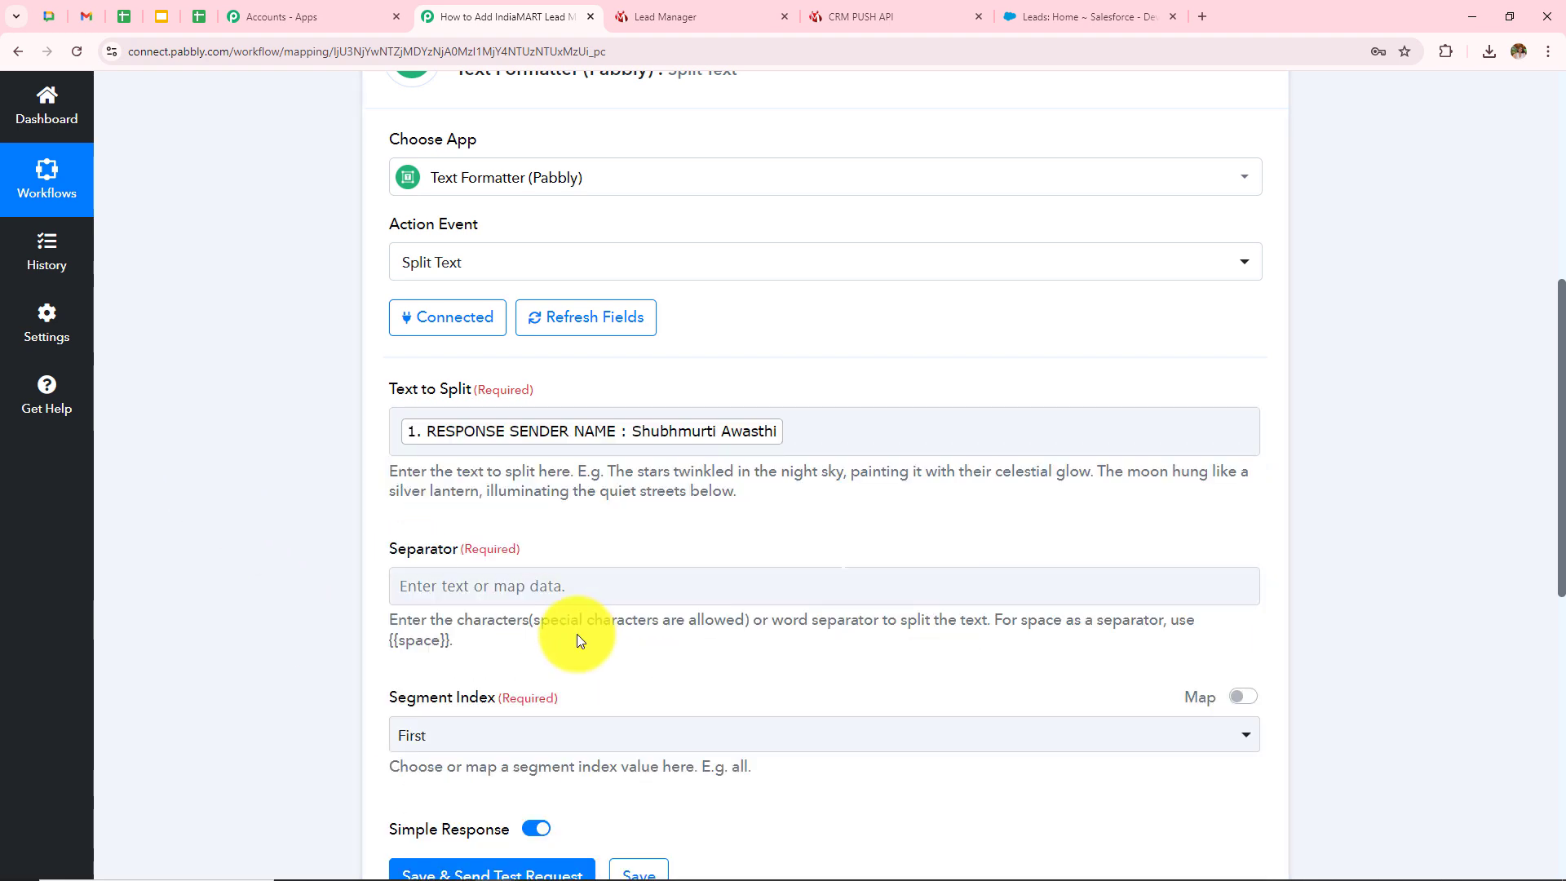
Step: Set the Separator for the text split to {{space}}
left_click(571, 601)
left_click(333, 502)
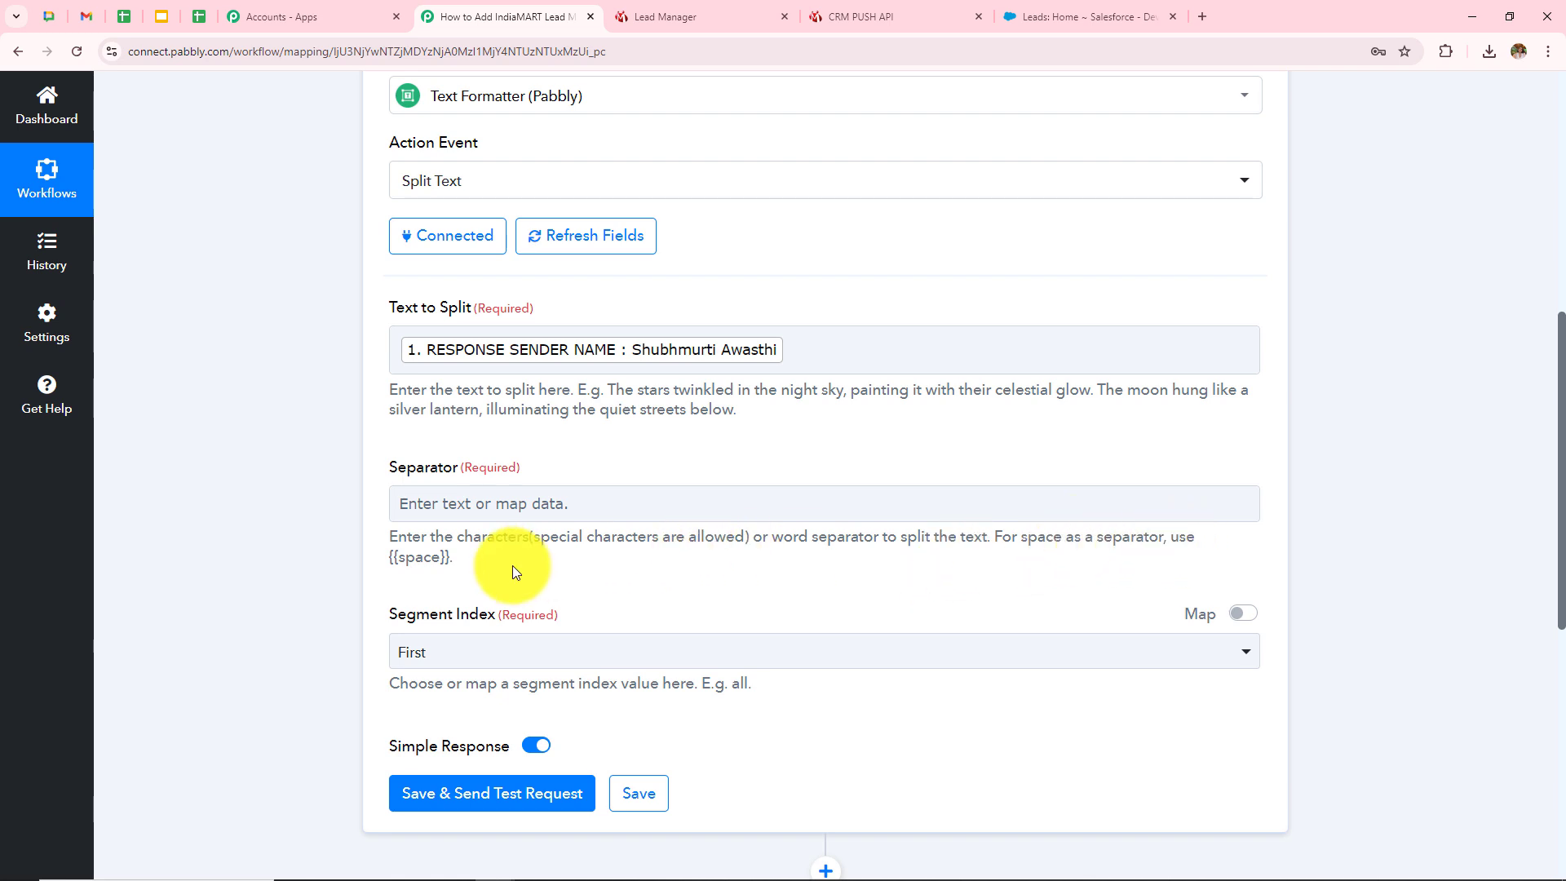
left_click_drag(452, 558, 398, 556)
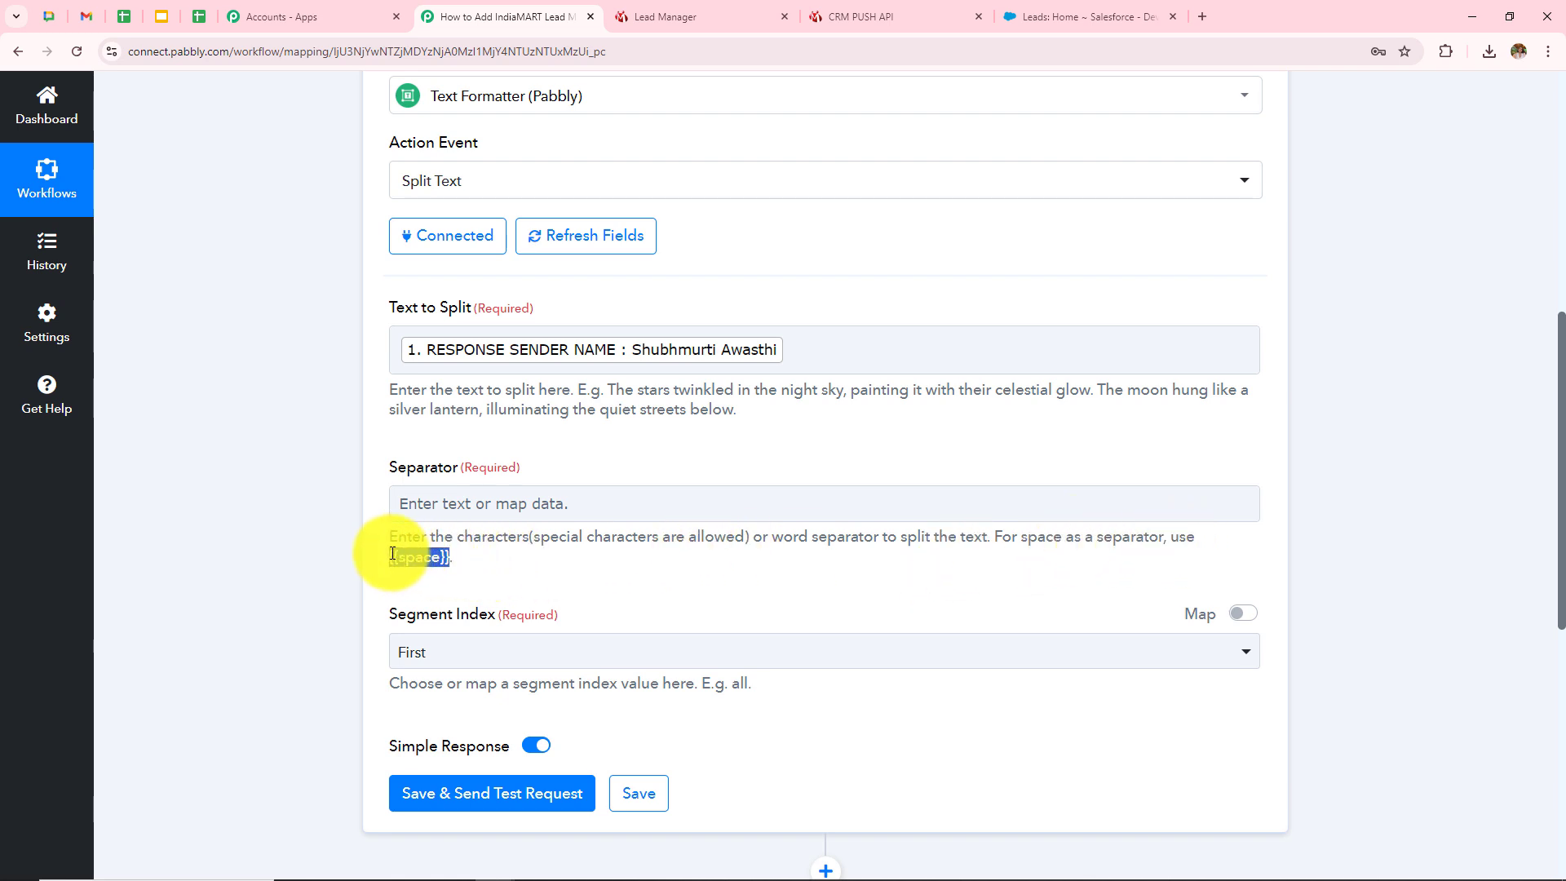
left_click(507, 498)
type("{{space}}")
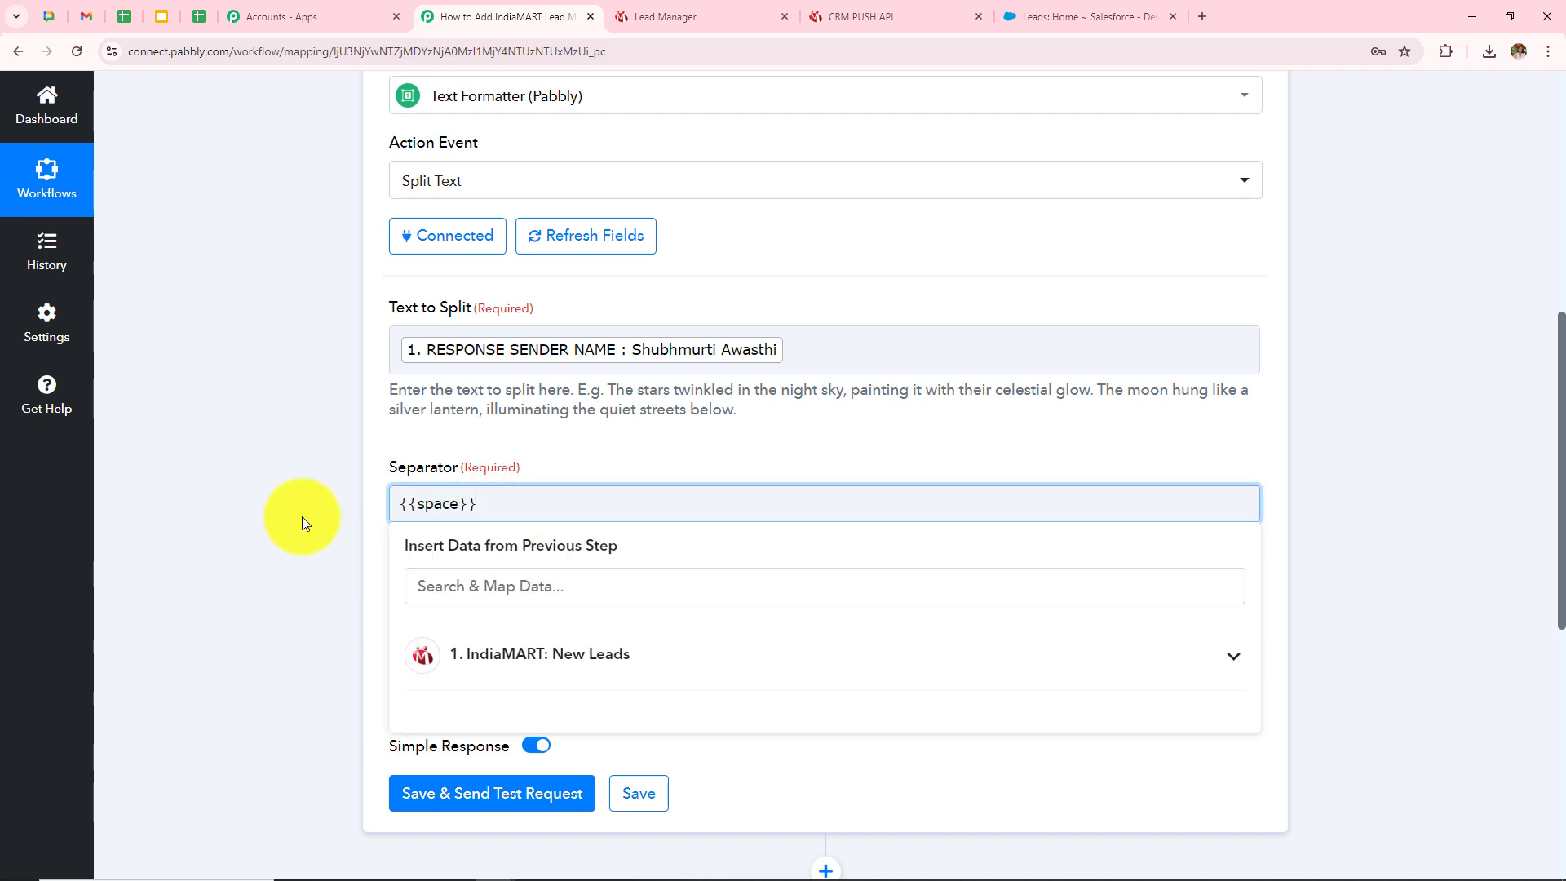
Step: Set the text split's Segment Index to All, then save and send a test request to check the split name
scroll(375, 506, "down", 2)
left_click(448, 481)
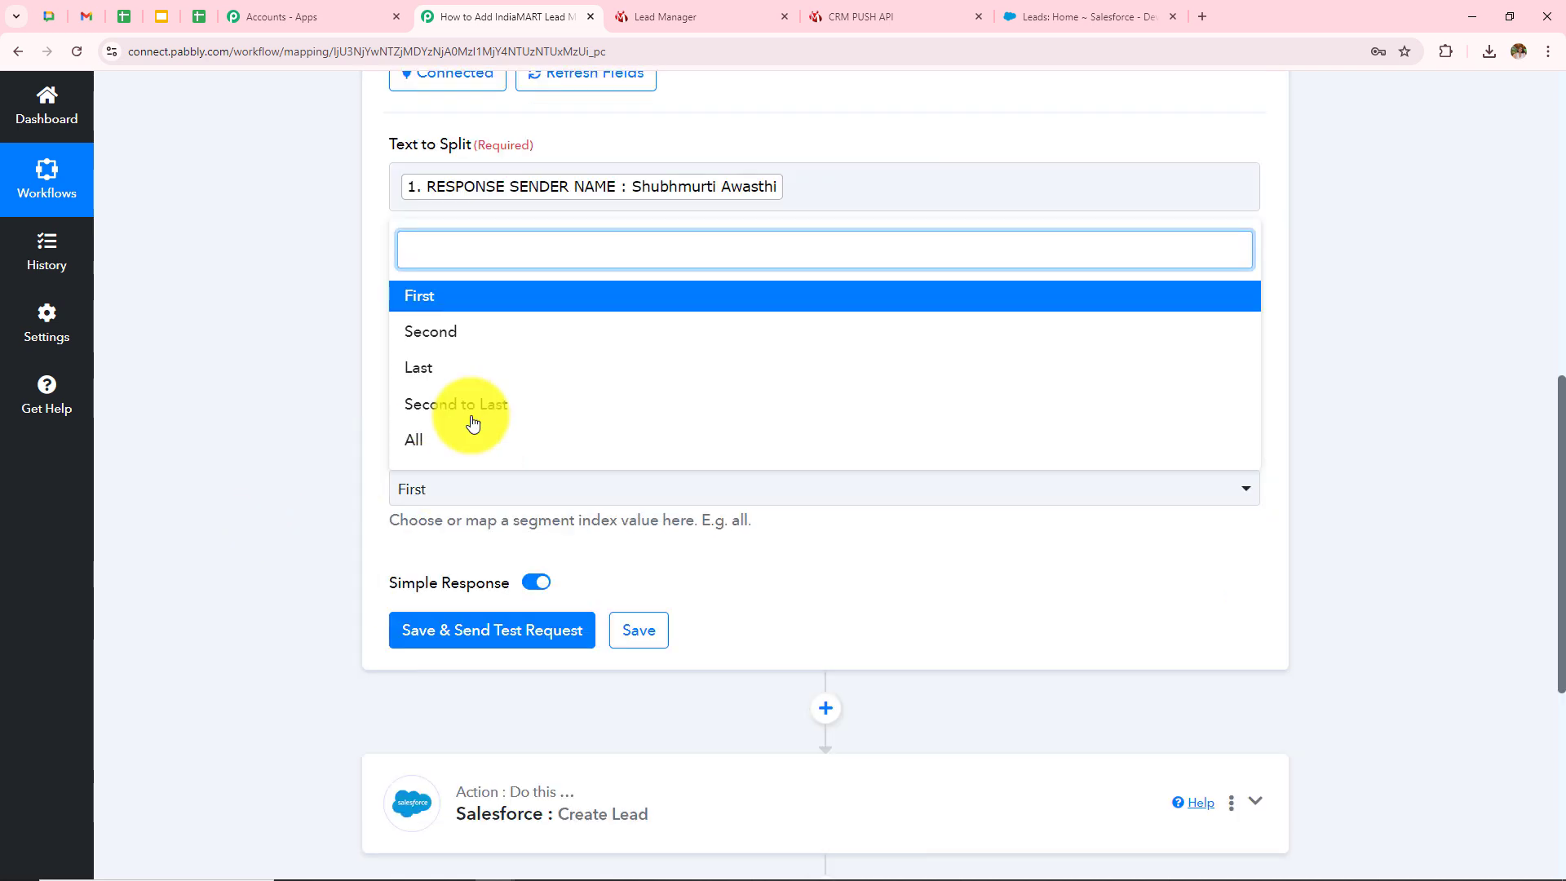
left_click(489, 440)
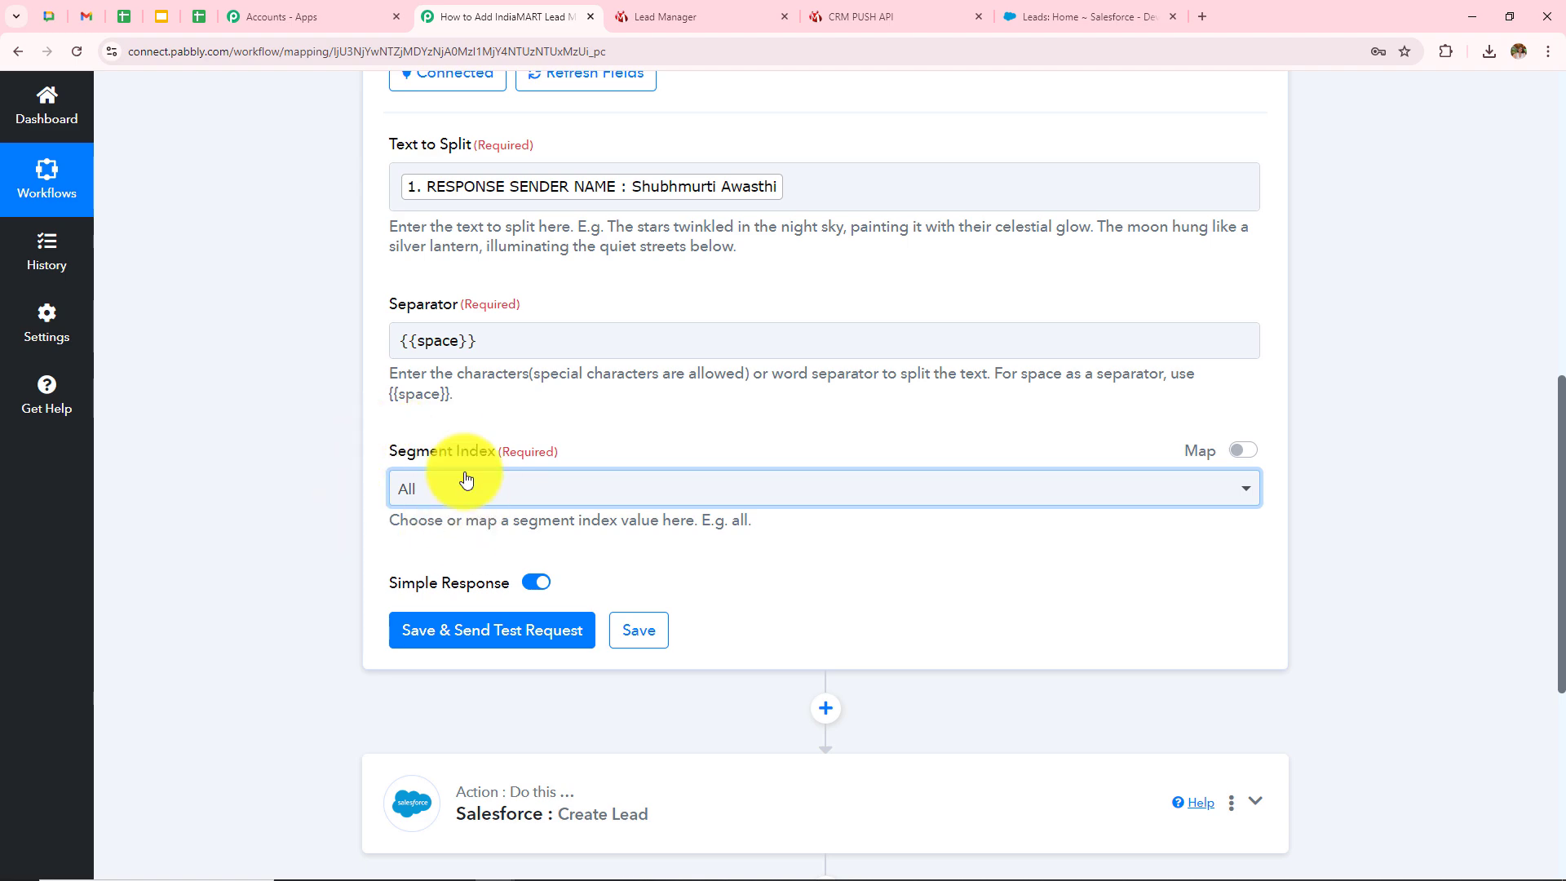
left_click(503, 631)
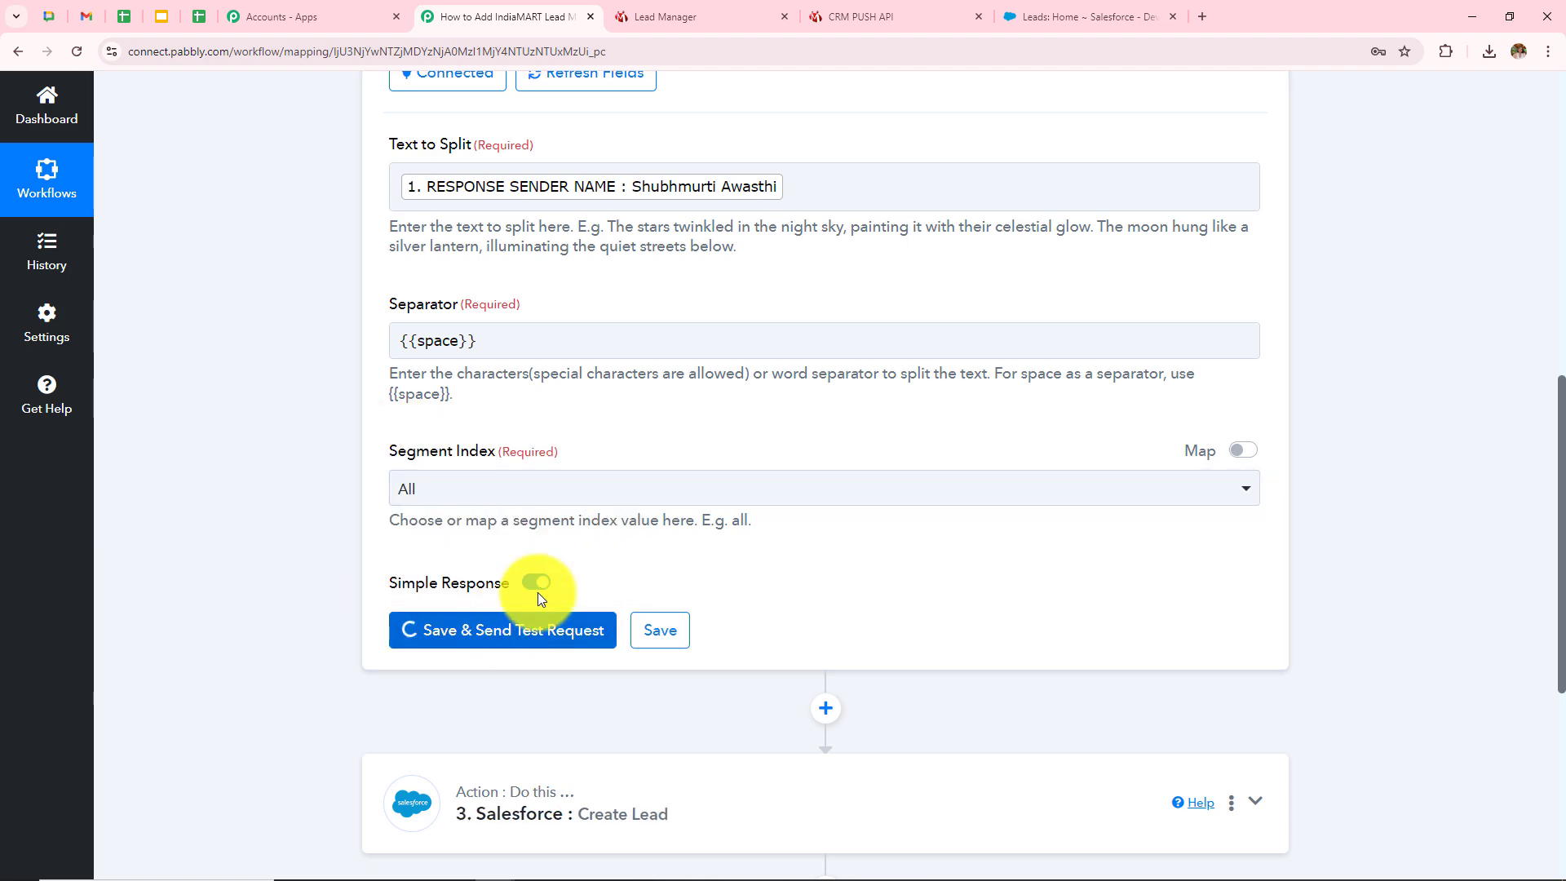
scroll(832, 490, "down", 3)
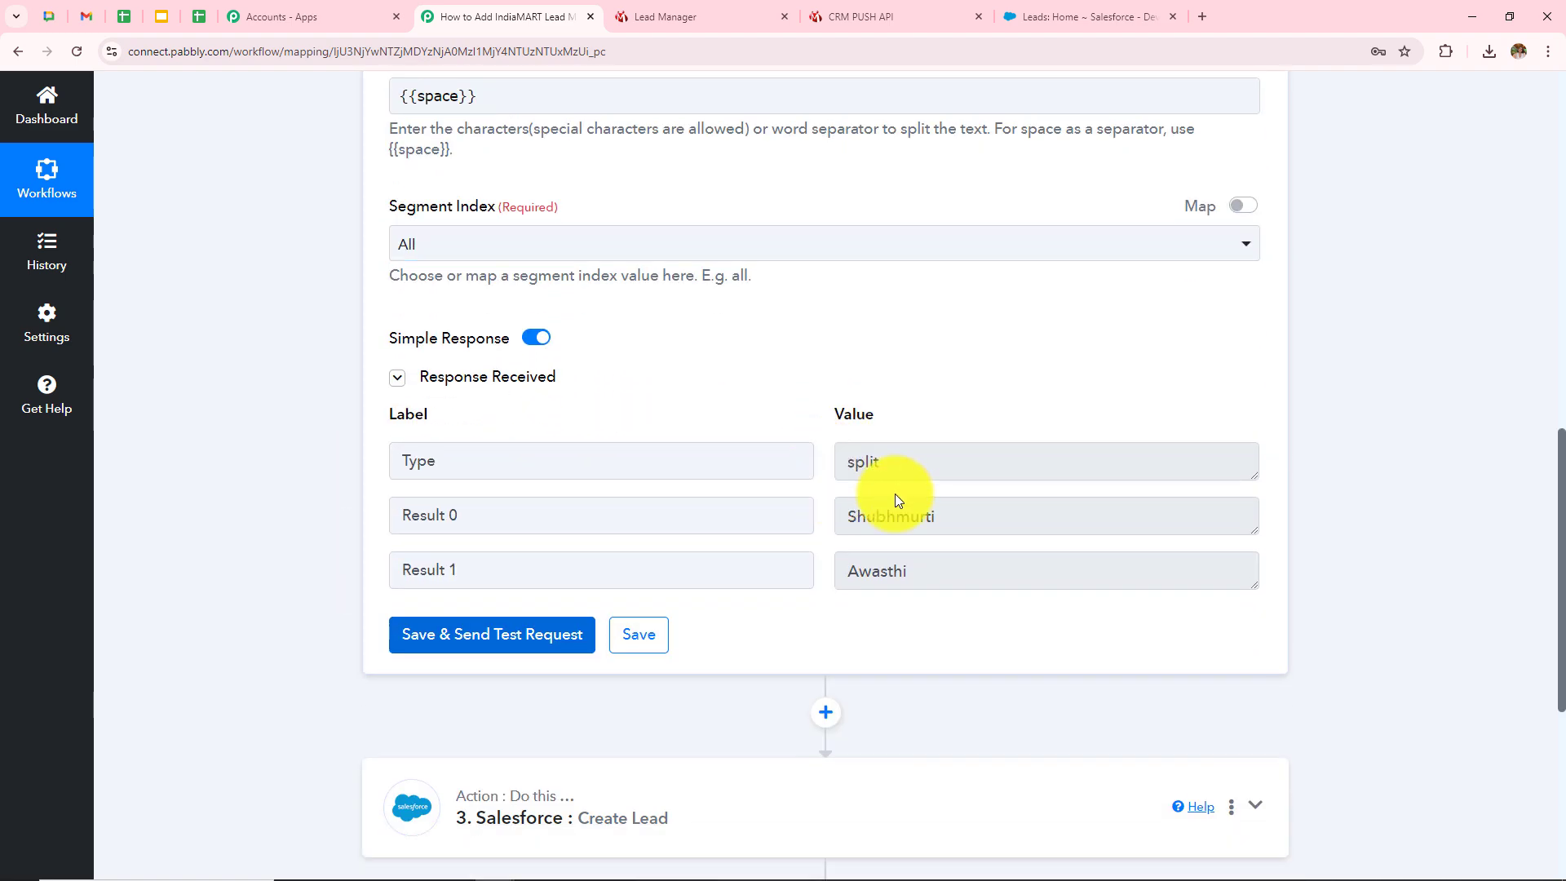
double_click(970, 510)
double_click(906, 571)
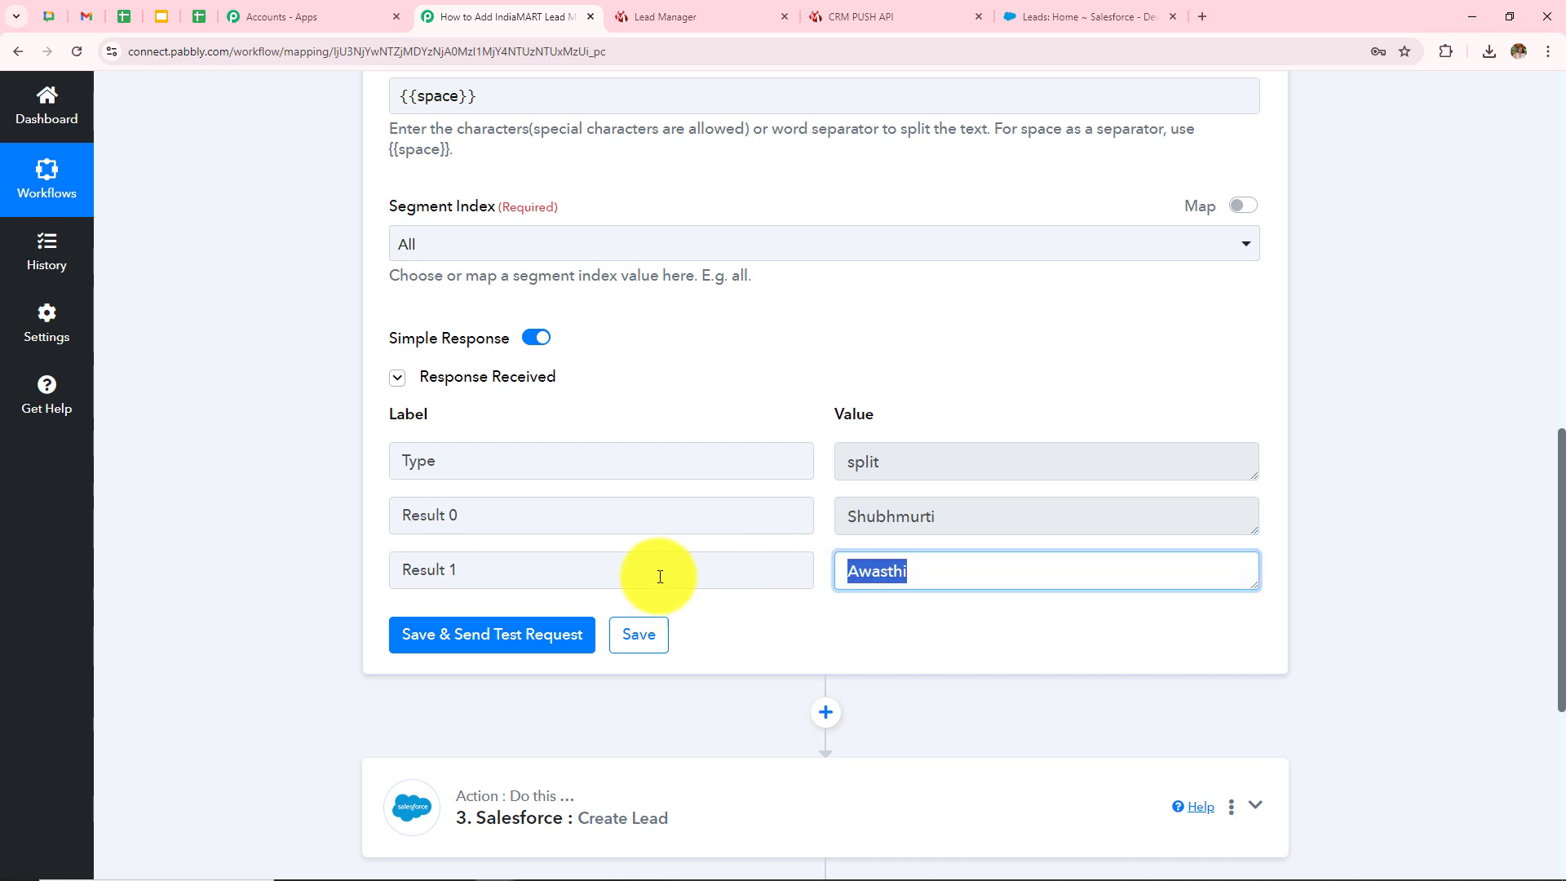
left_click(1343, 477)
Step: Expand the Salesforce Create Lead step and map Result 1 from the Split Text step into Last Name
scroll(864, 546, "down", 2)
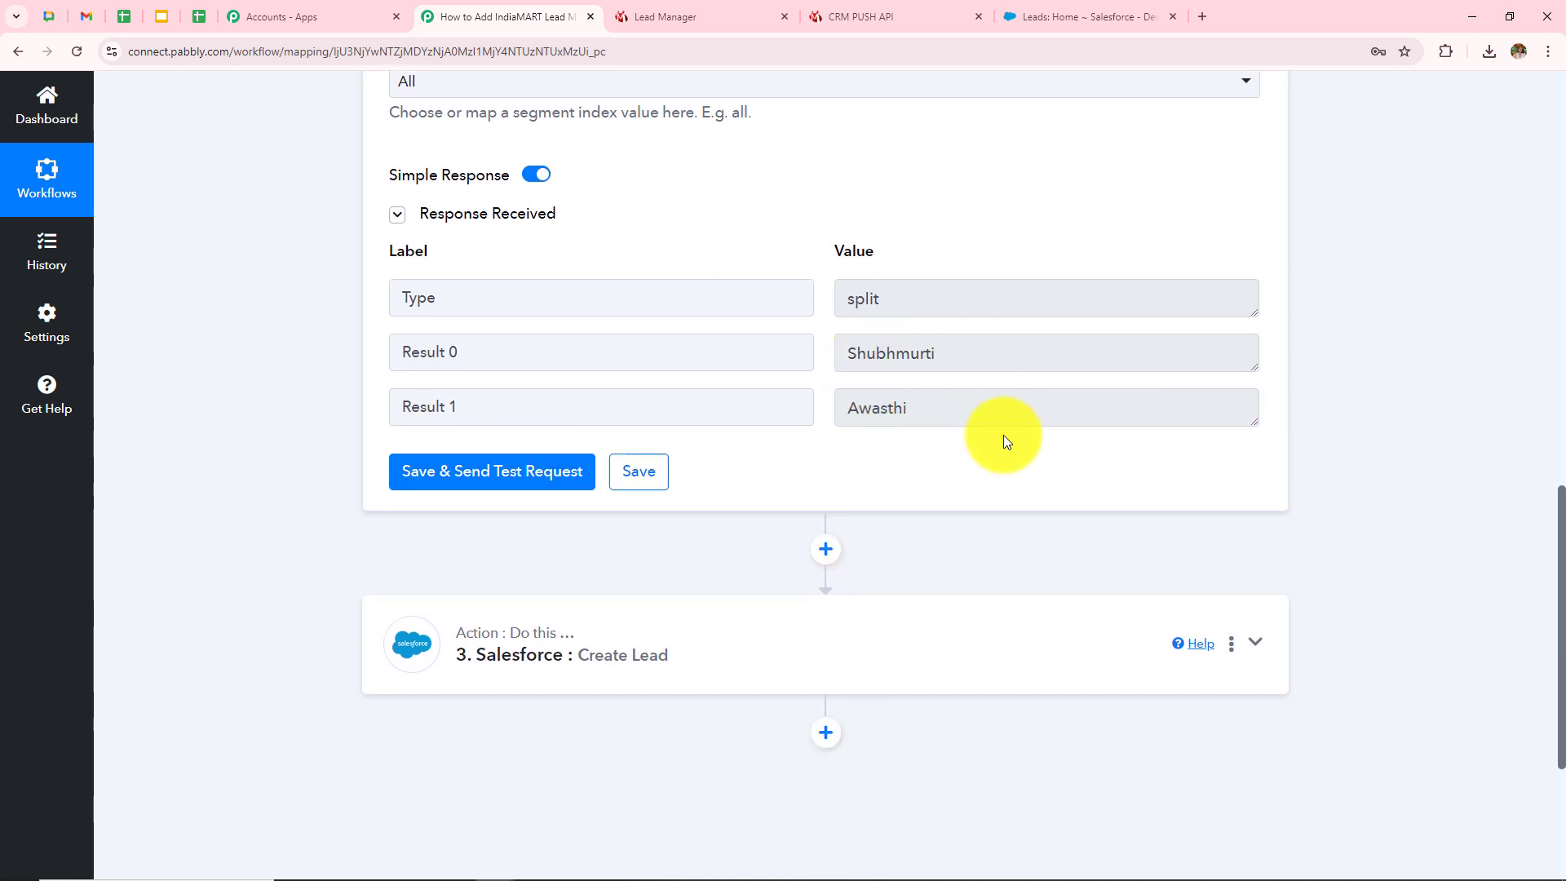
left_click(730, 645)
scroll(734, 644, "down", 8)
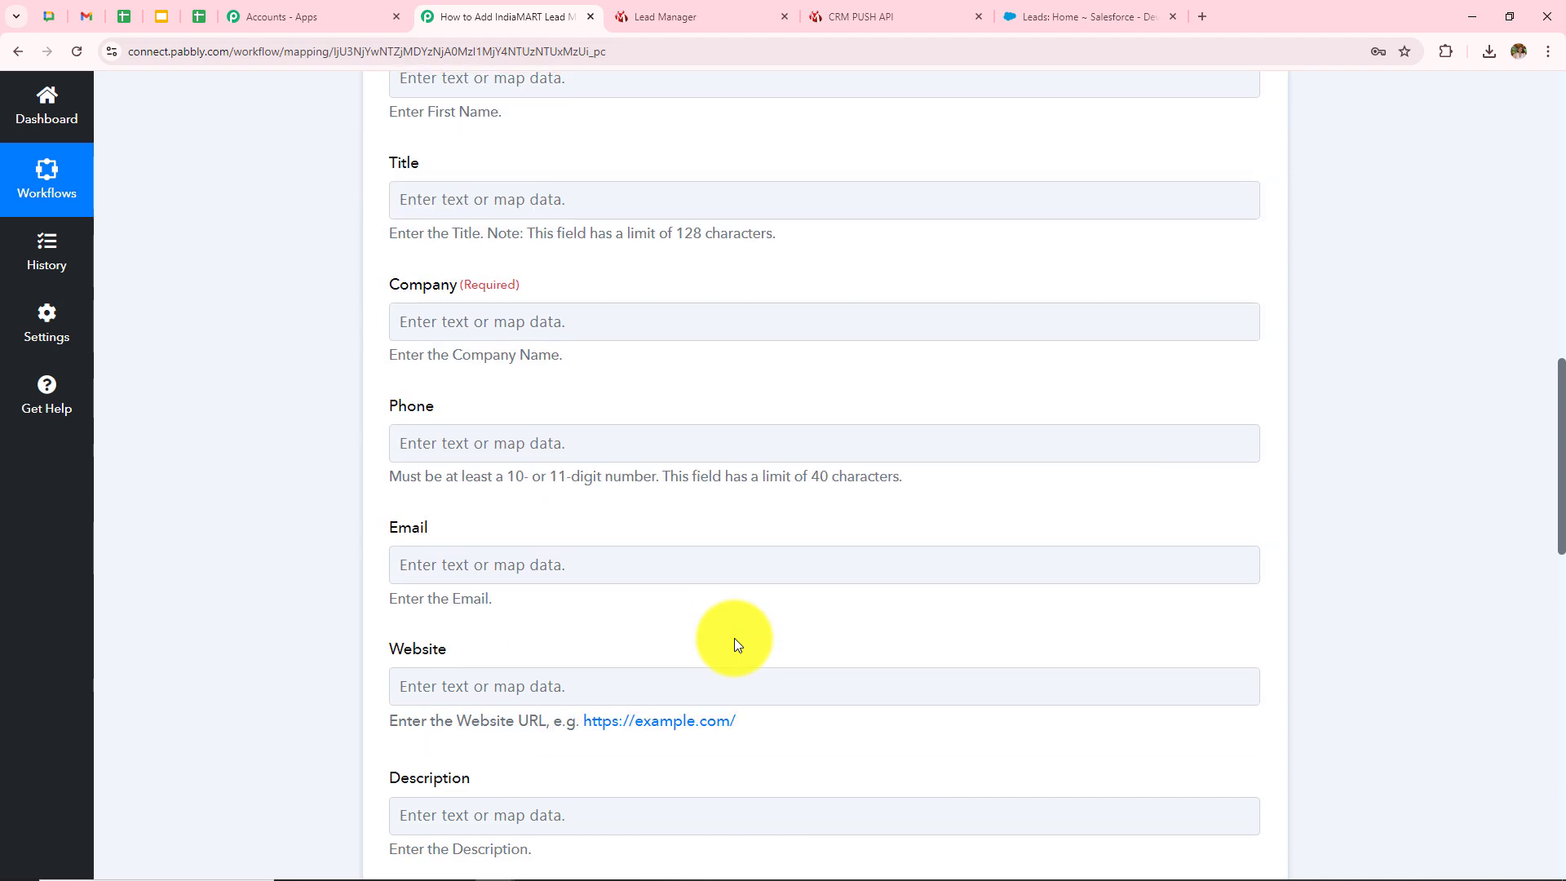
scroll(734, 638, "up", 9)
left_click(555, 679)
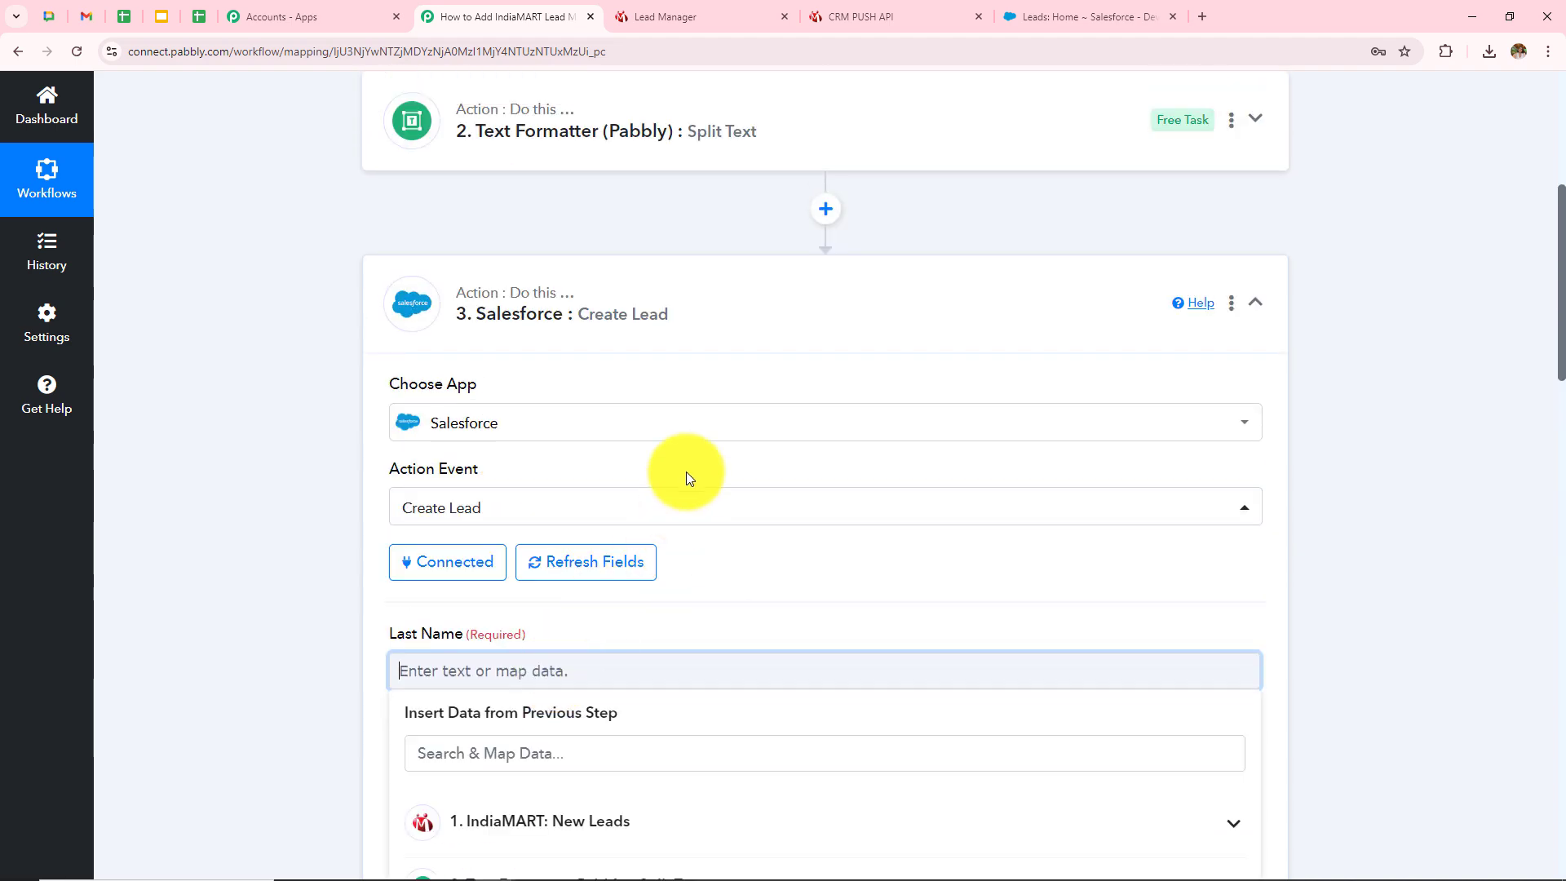
scroll(688, 468, "down", 2)
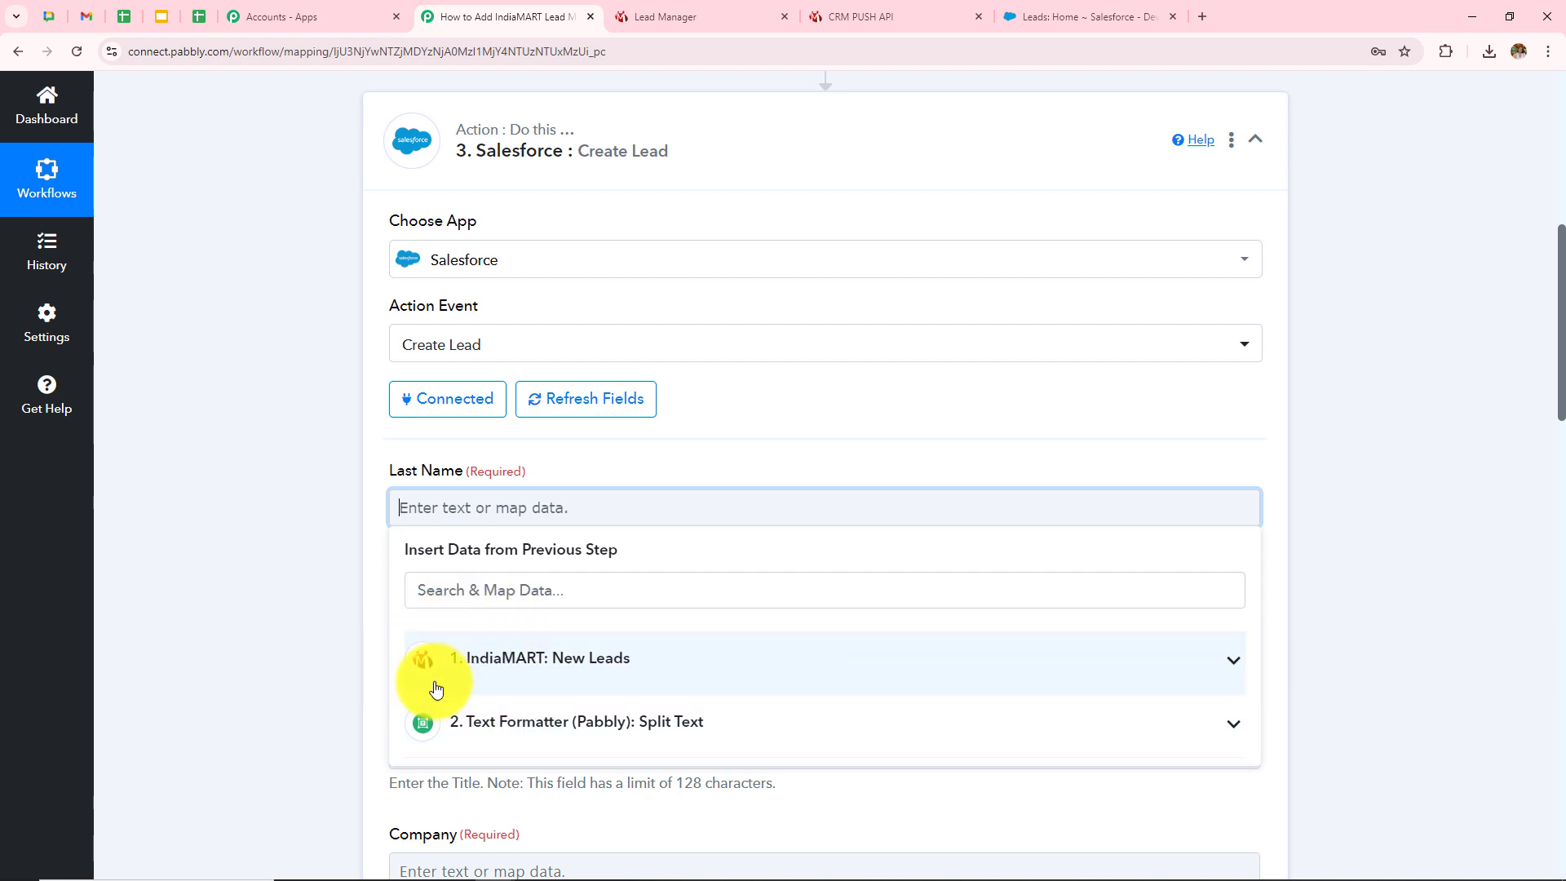
scroll(657, 664, "down", 1)
left_click(506, 654)
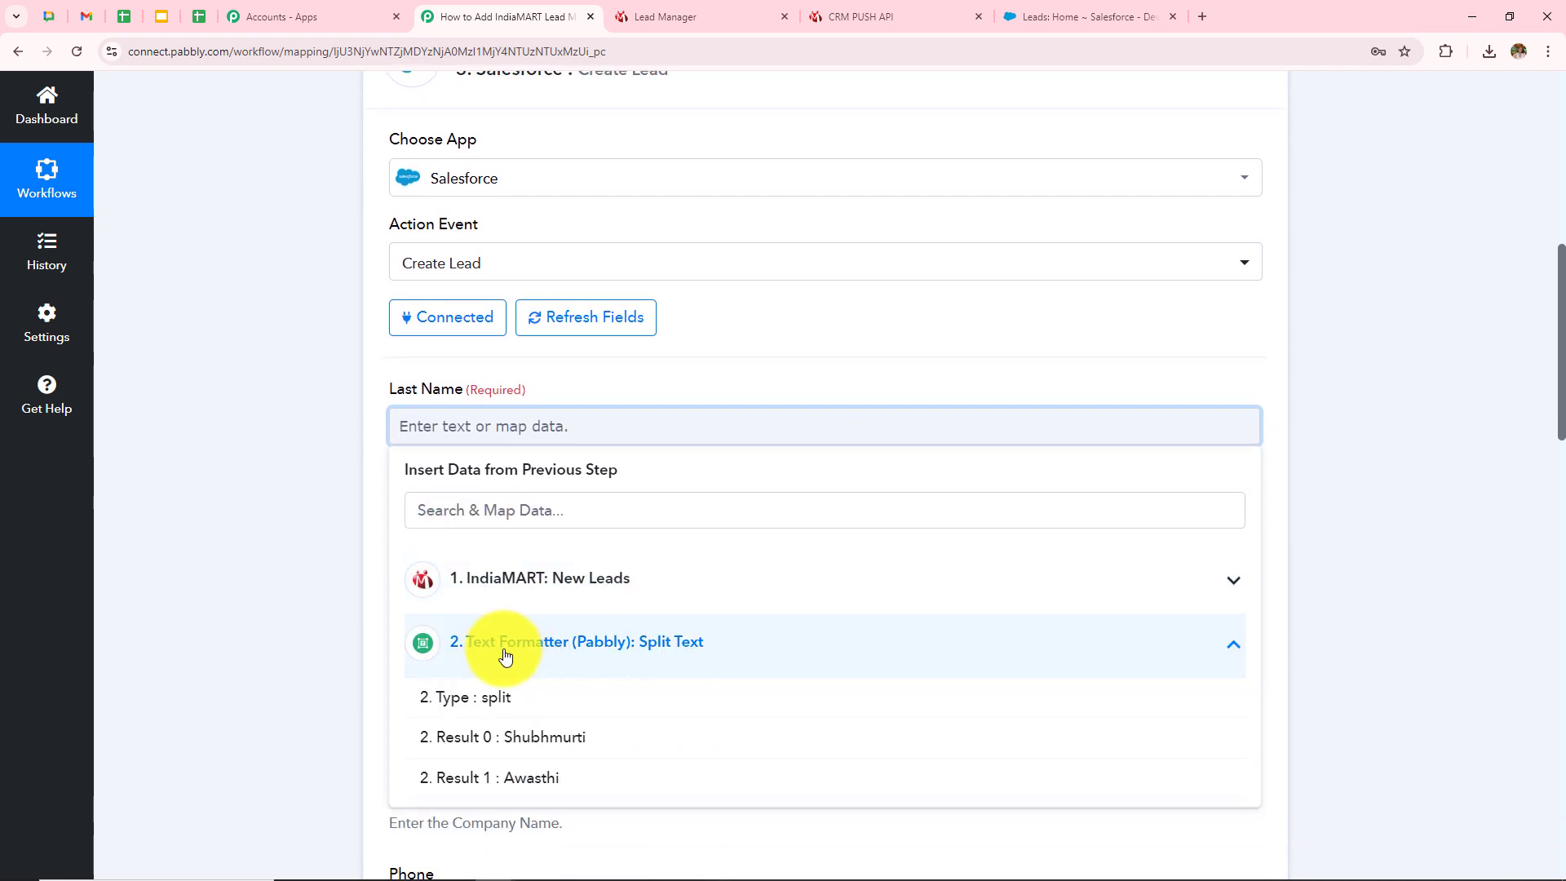
left_click(637, 776)
left_click(308, 618)
scroll(678, 454, "down", 2)
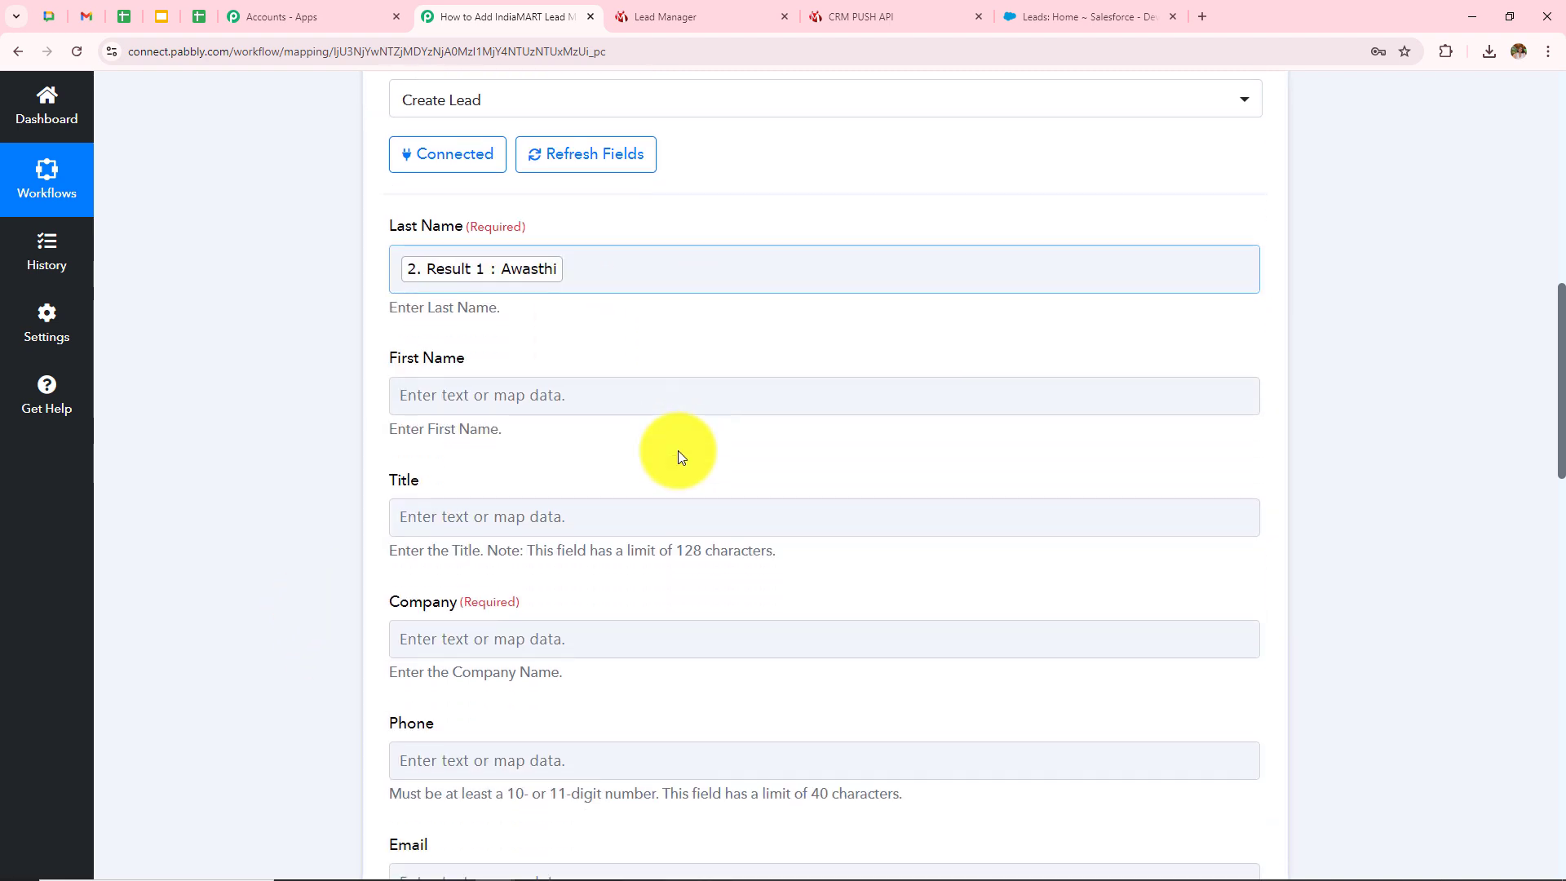
Step: Map Result 0 from the Split Text step into the Salesforce lead's First Name field
left_click(549, 397)
left_click(629, 608)
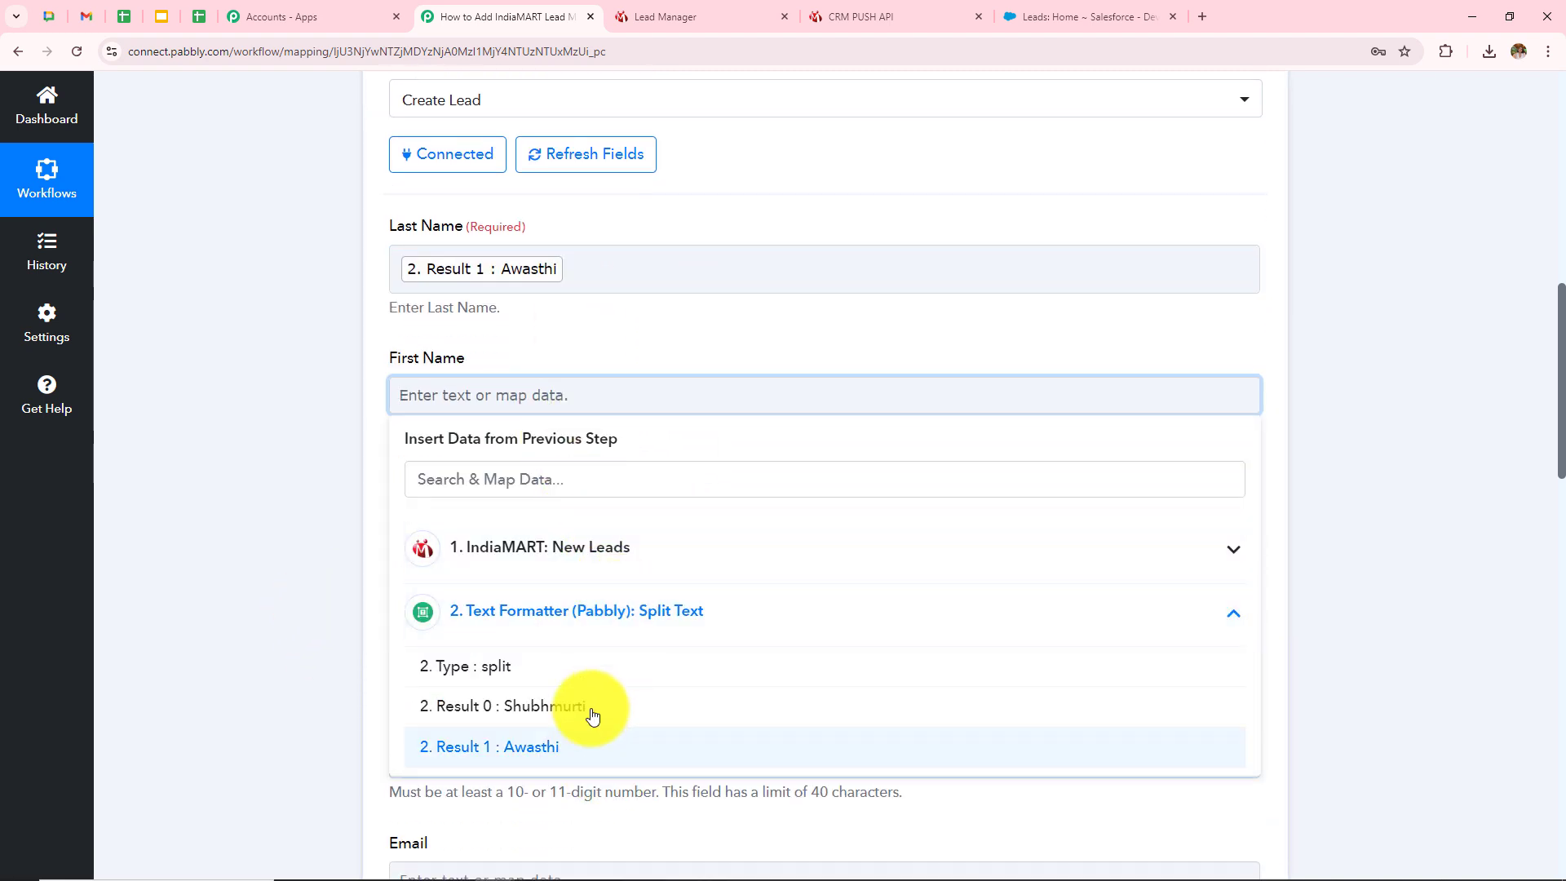
left_click(526, 707)
left_click(178, 452)
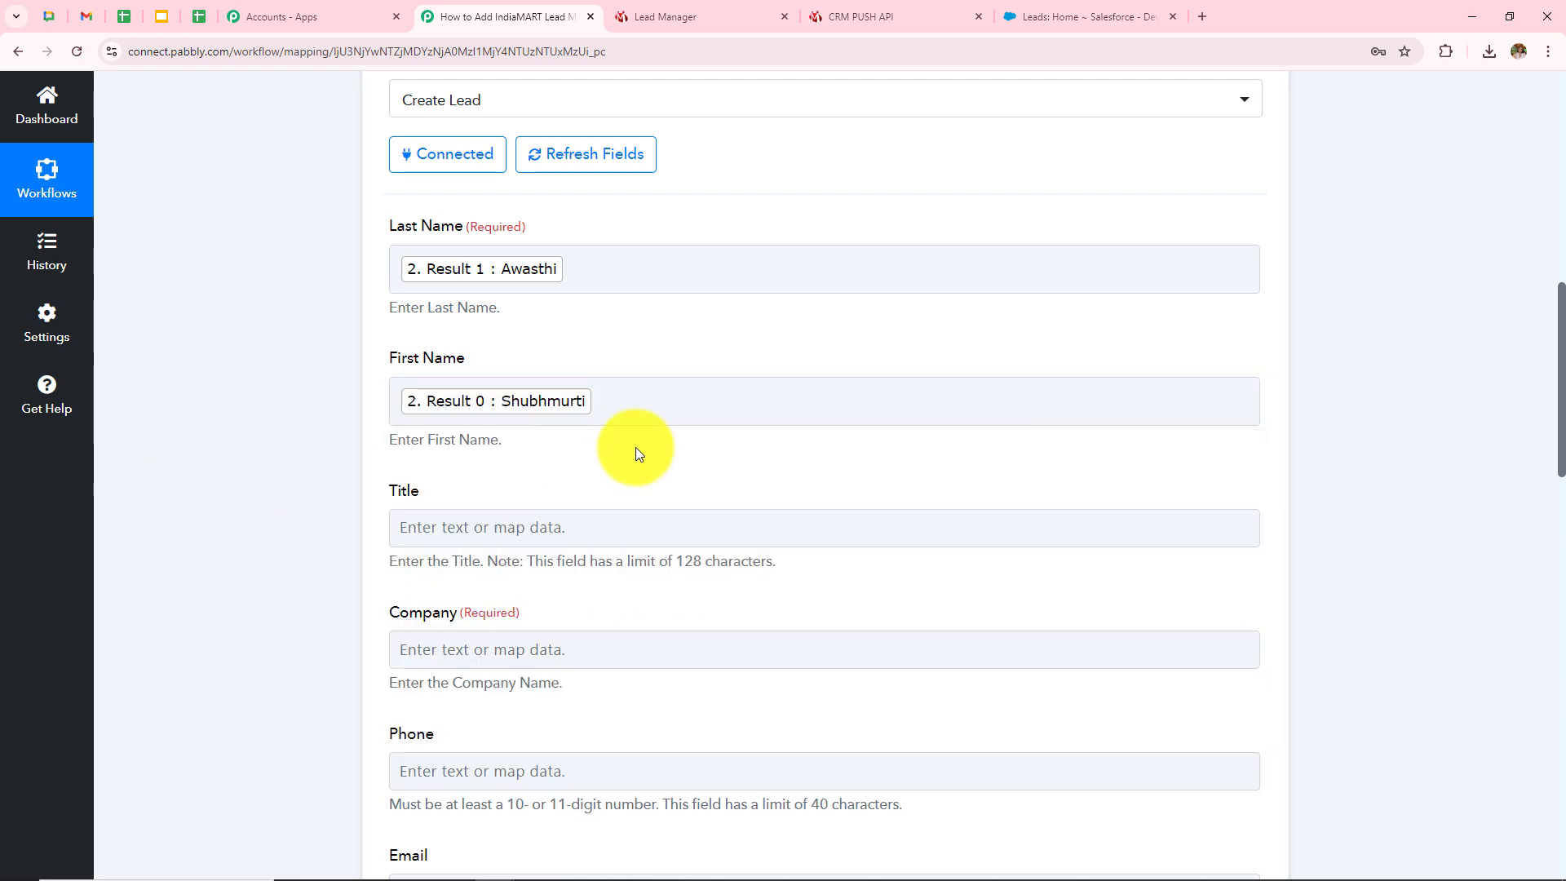
Step: Map the IndiaMART RESPONSE QUERY PRODUCT NAME value into the lead's Title field
scroll(636, 449, "down", 1)
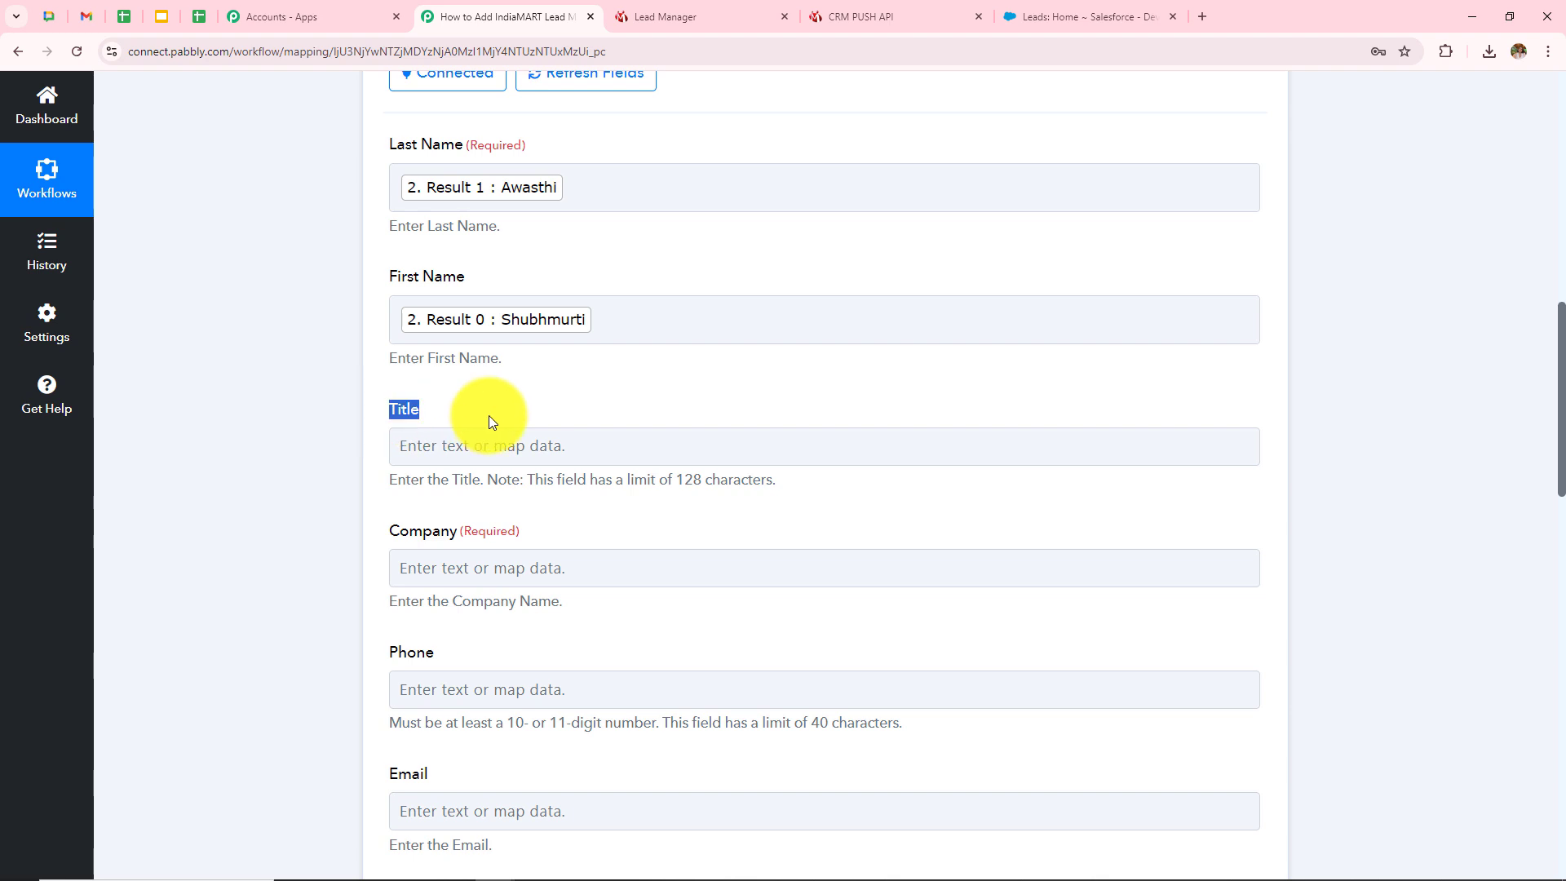
left_click(528, 456)
left_click(321, 465)
left_click(524, 444)
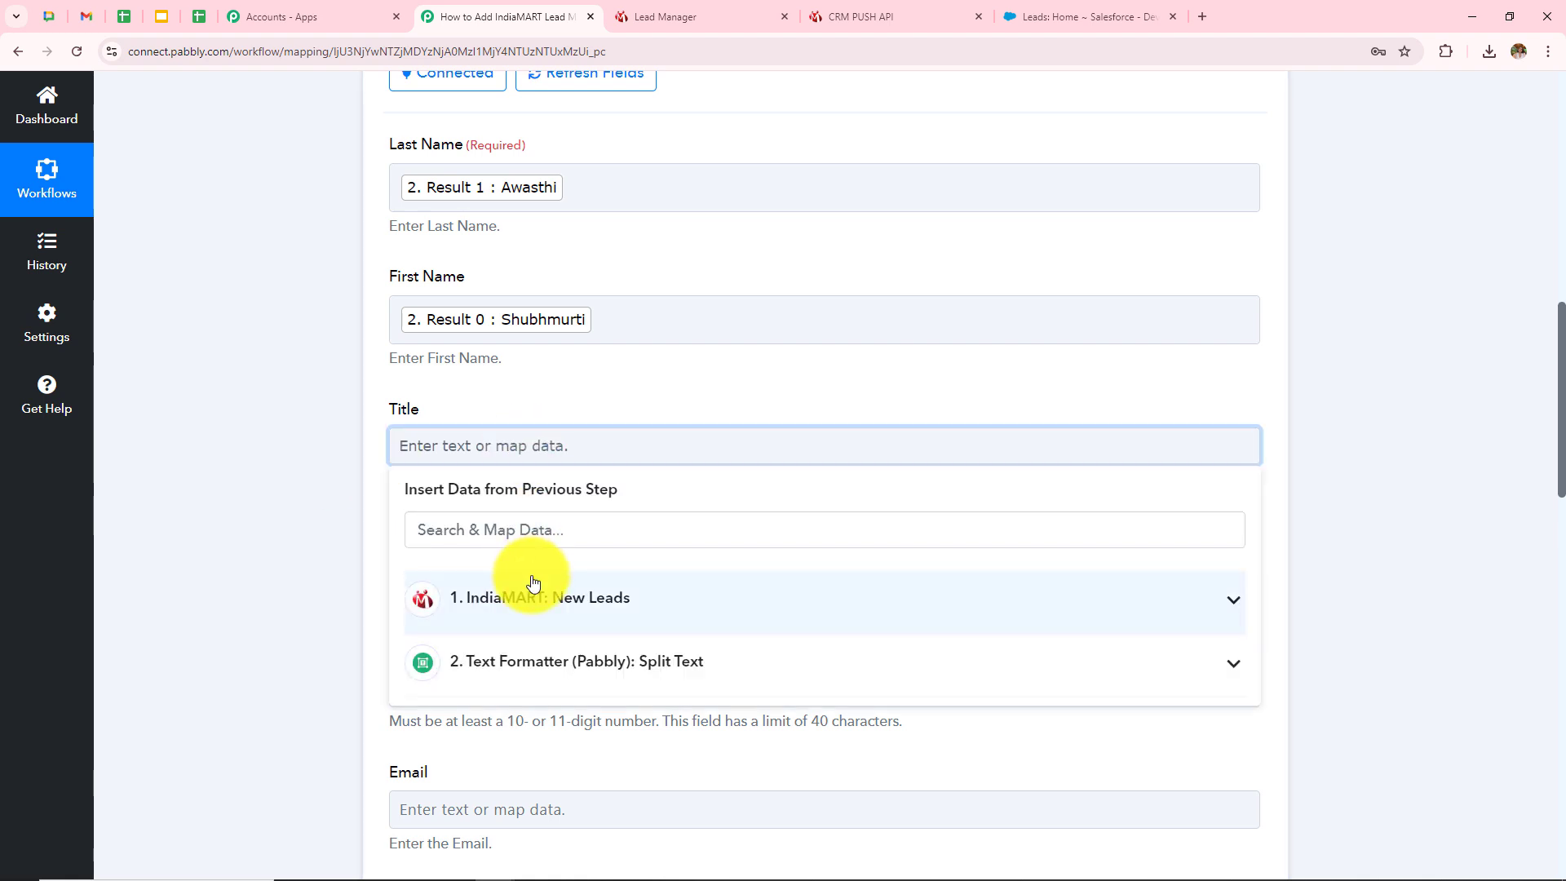
left_click(535, 600)
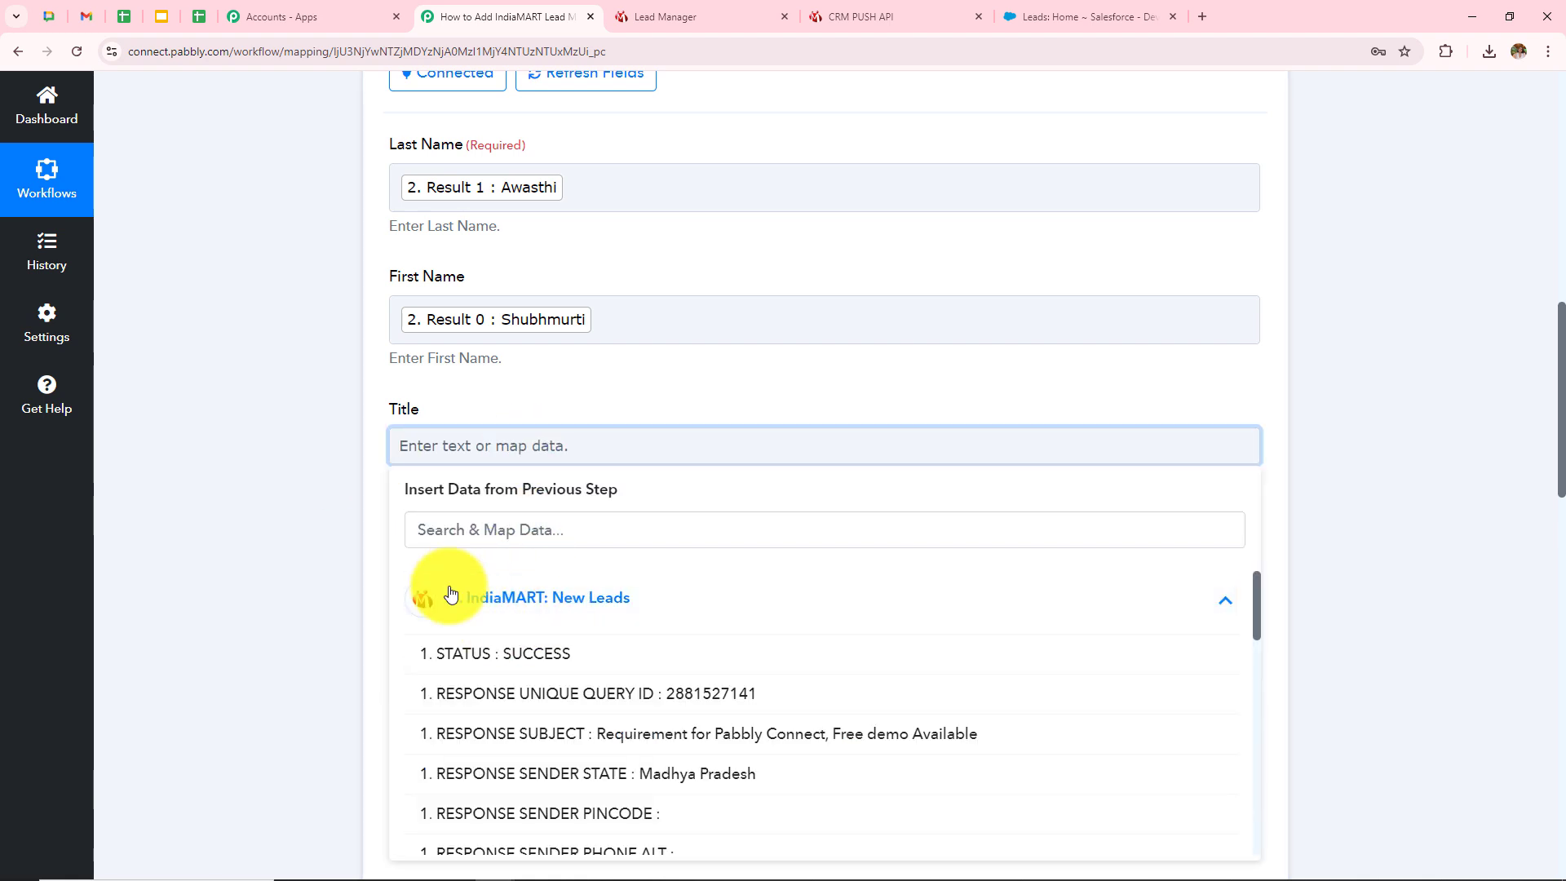
left_click(549, 530)
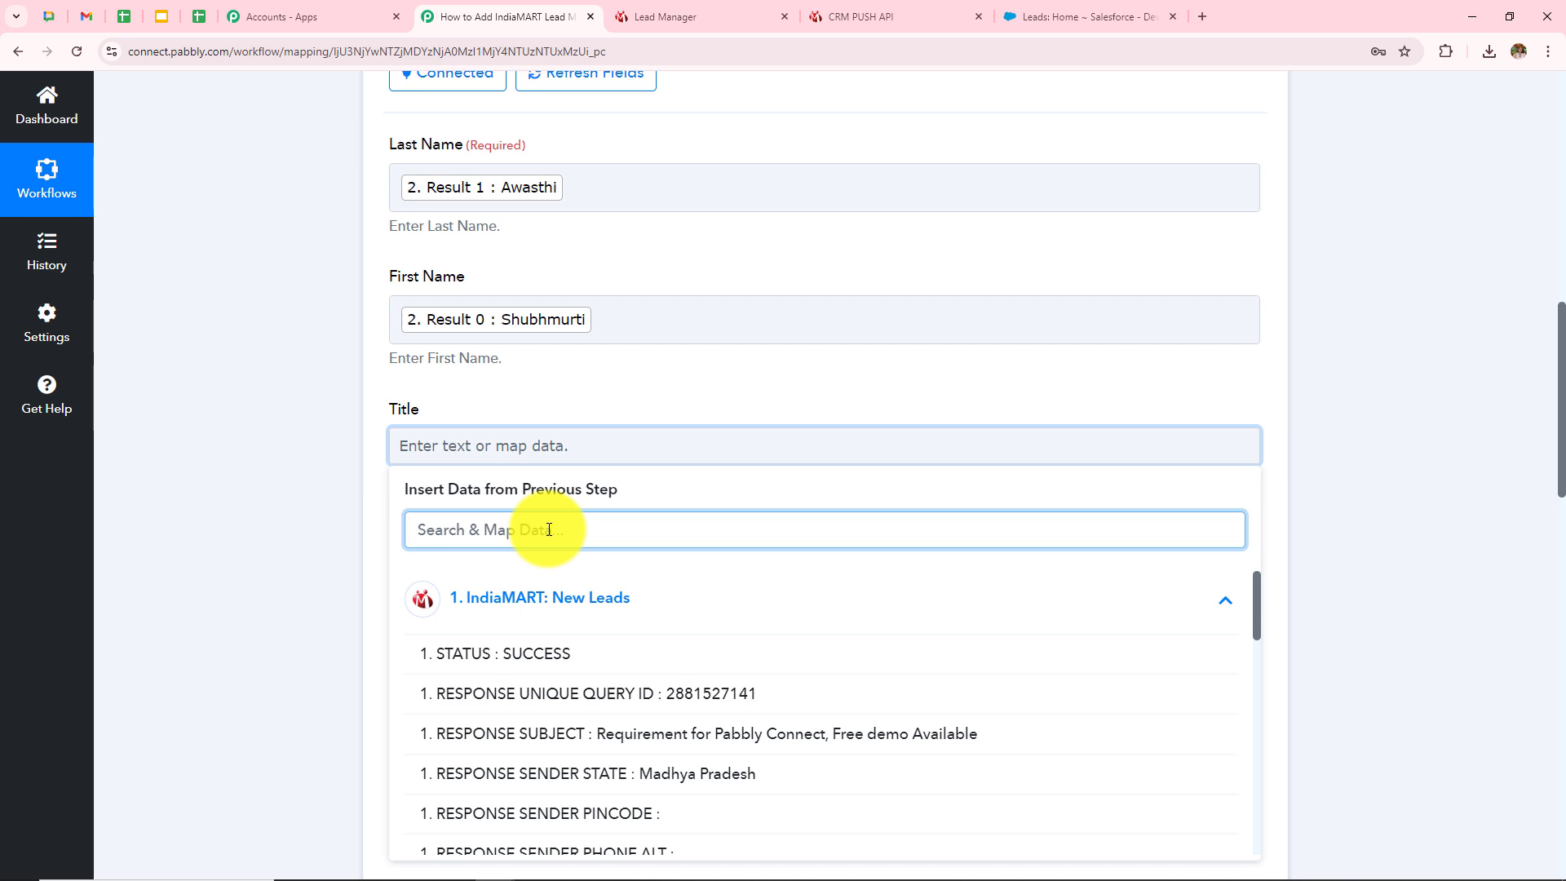
type("prod")
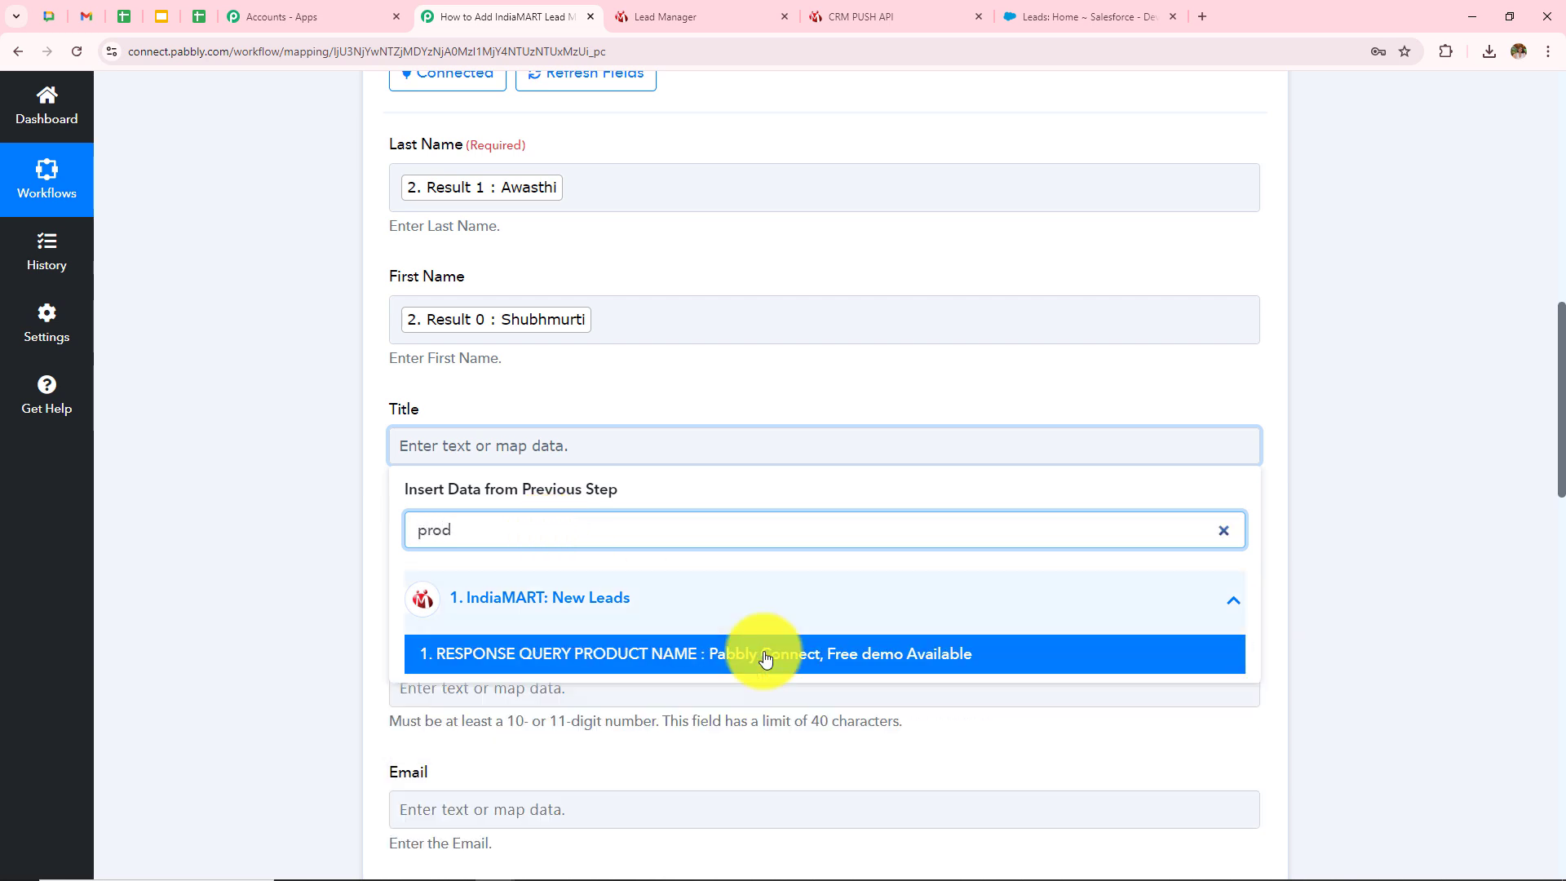
left_click(832, 648)
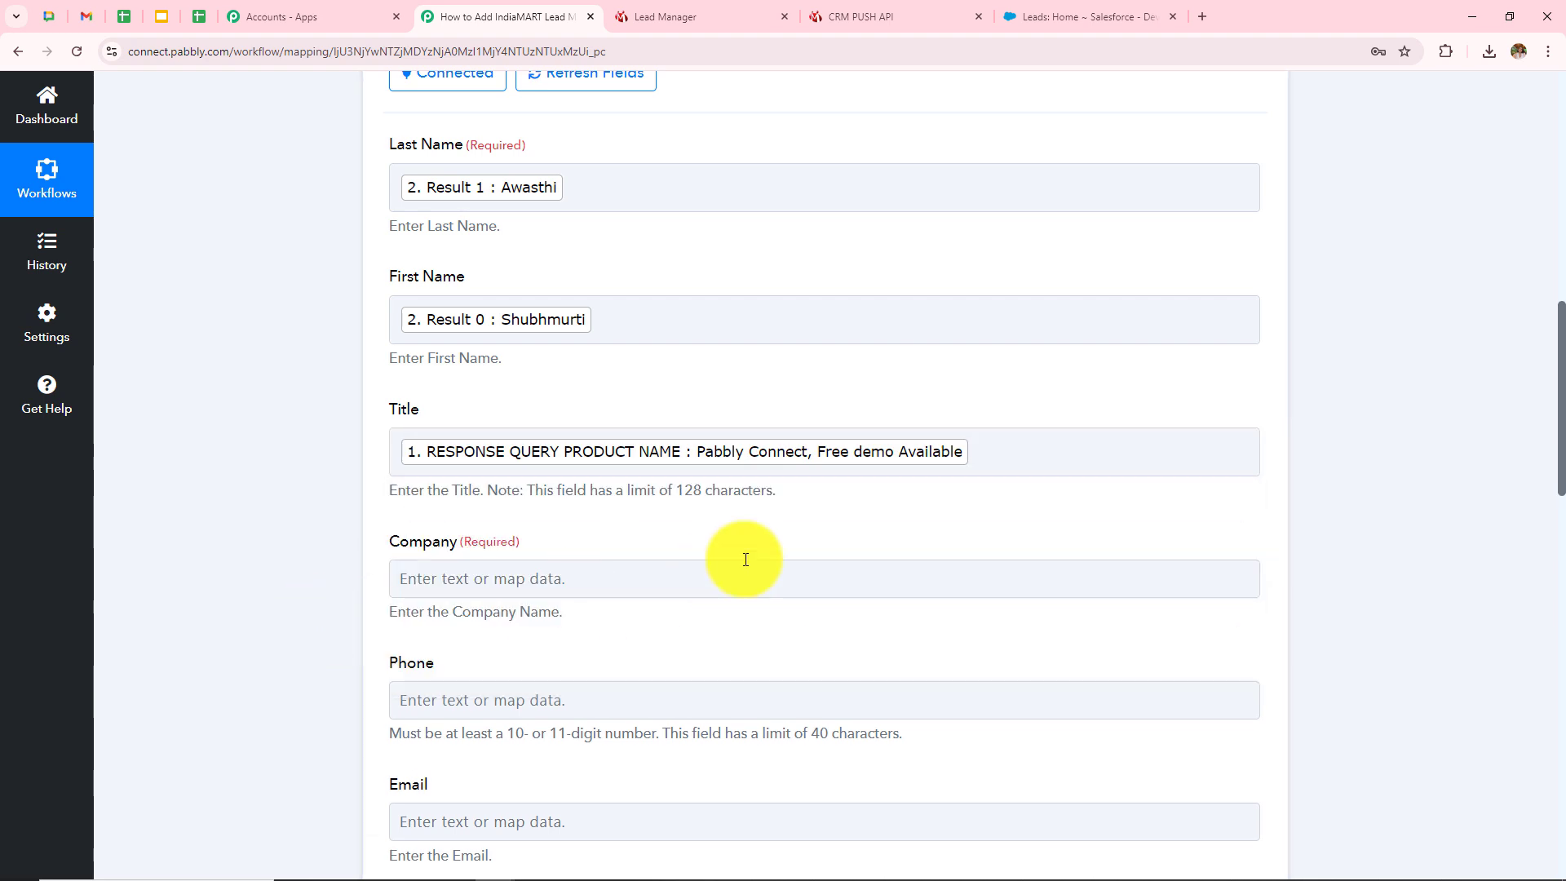
Step: Map the IndiaMART RESPONSE SENDER COMPANY value into the lead's Company field
scroll(744, 559, "down", 2)
left_click(612, 416)
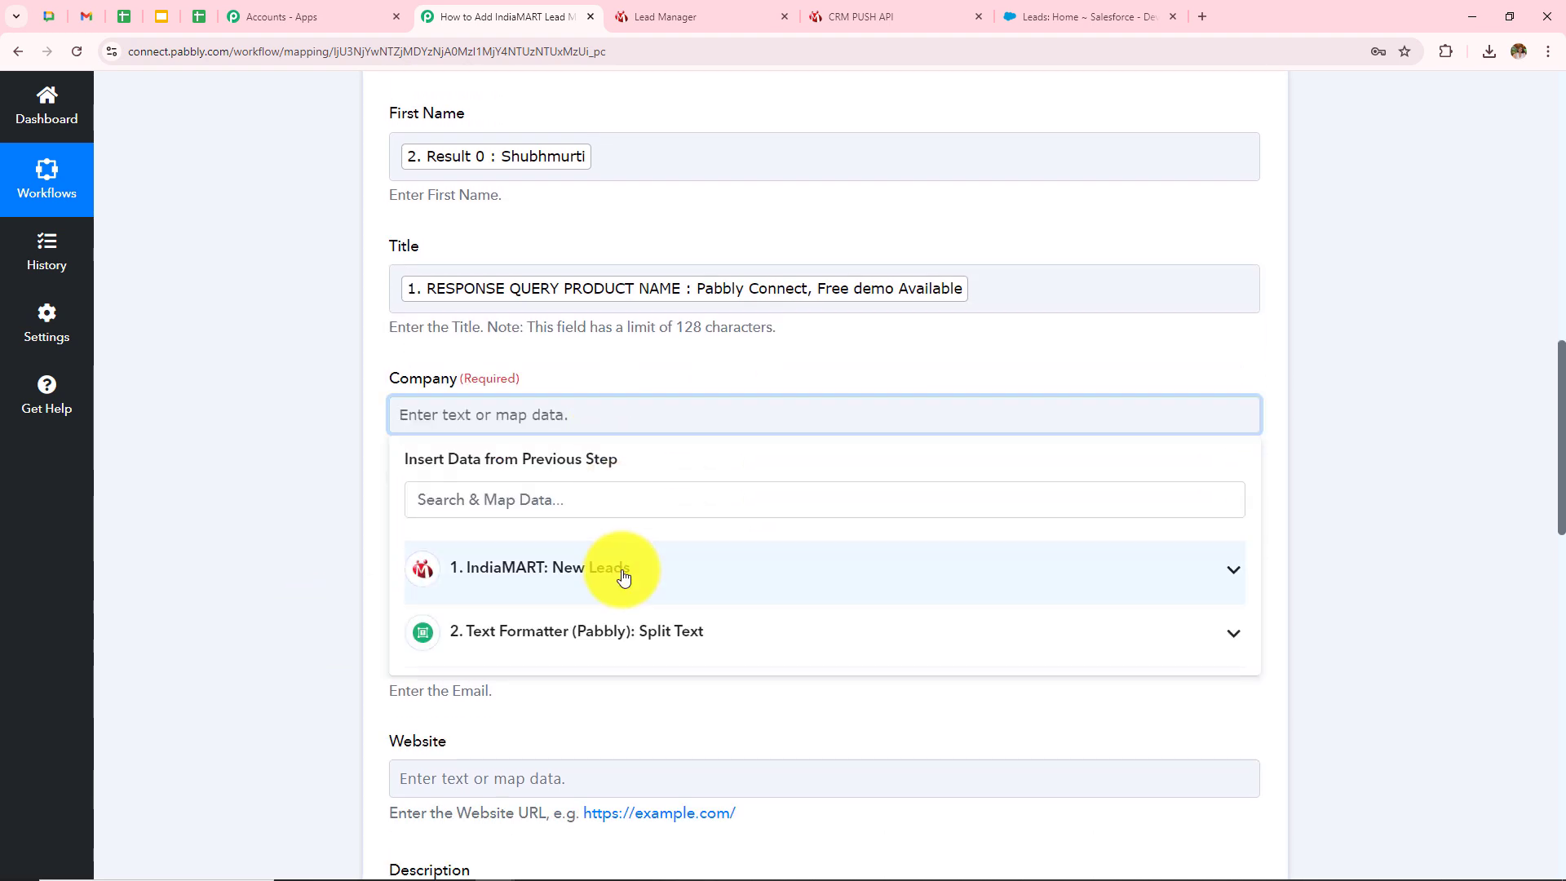
left_click(612, 500)
type("com")
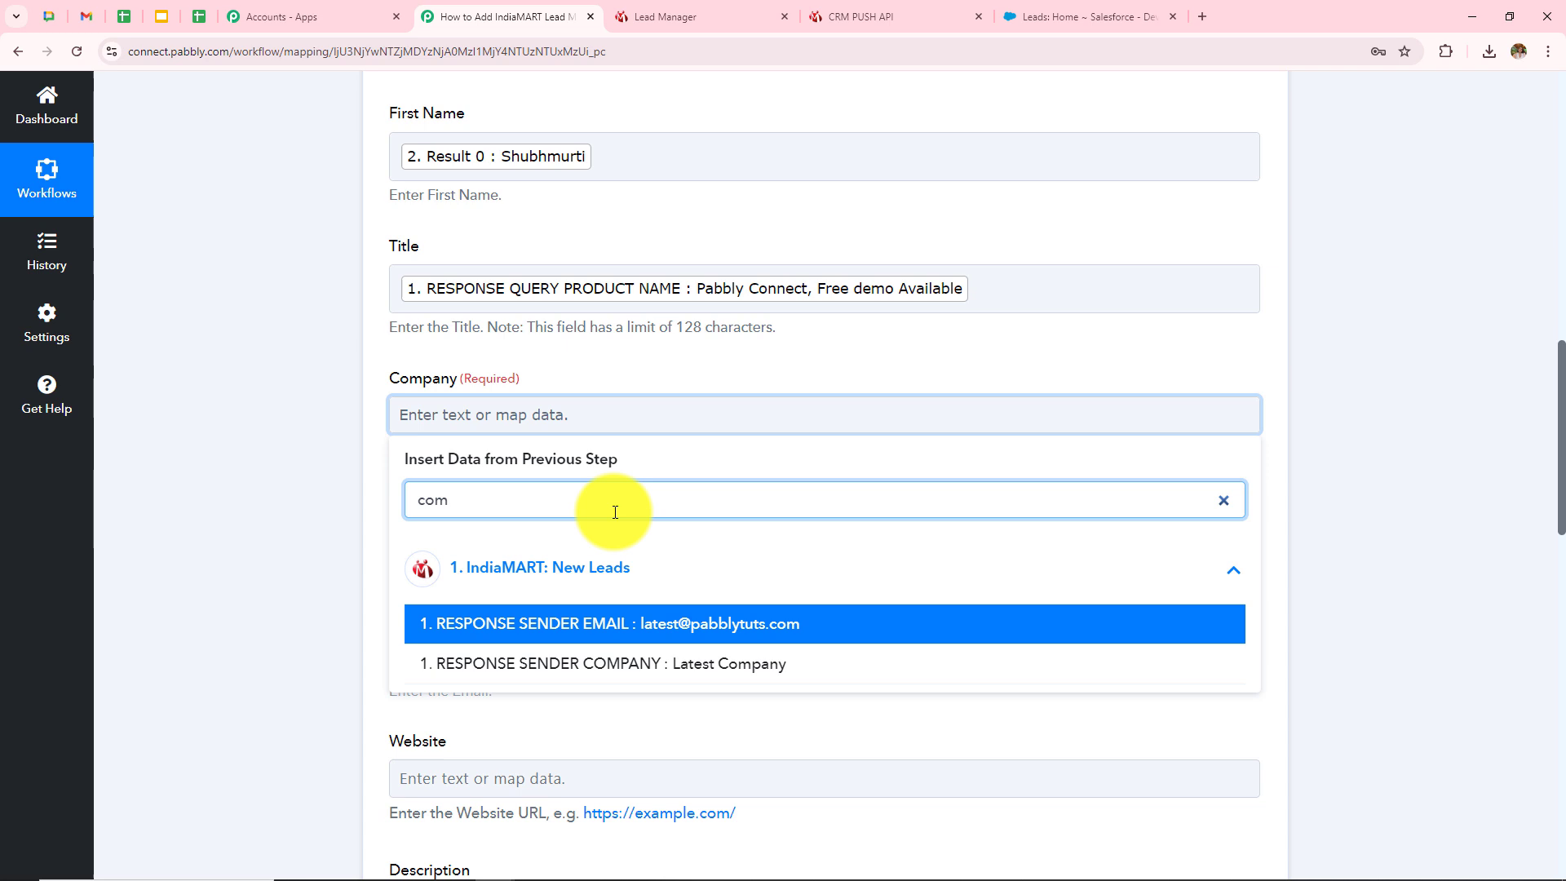
left_click(689, 663)
Step: Map the IndiaMART sender's phone number into the lead's Phone field and RESPONSE SENDER EMAIL into its Email field
left_click(558, 551)
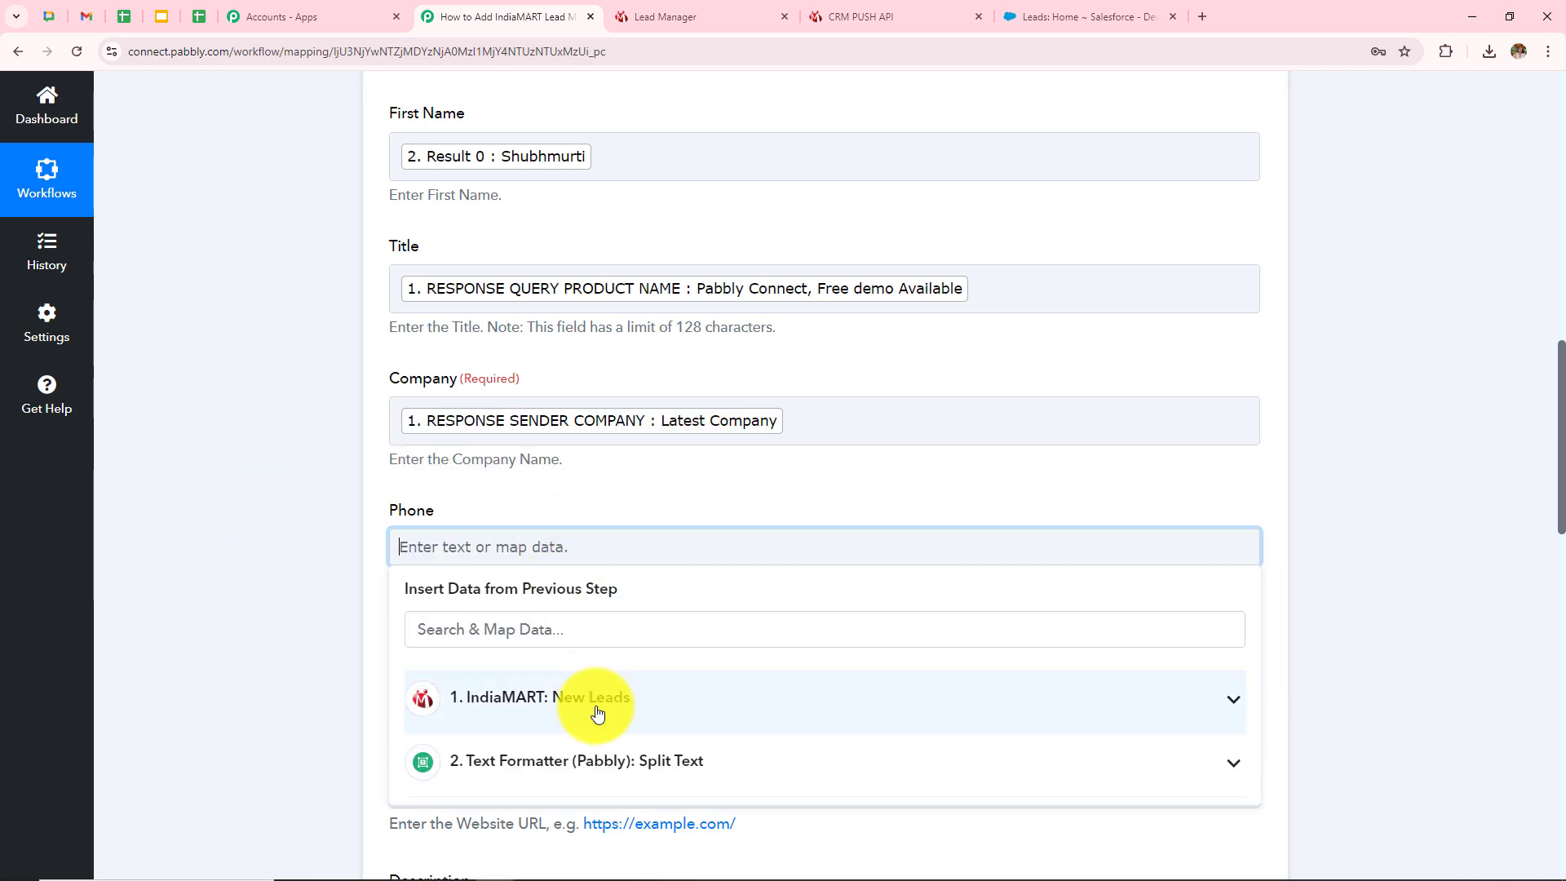
left_click(598, 708)
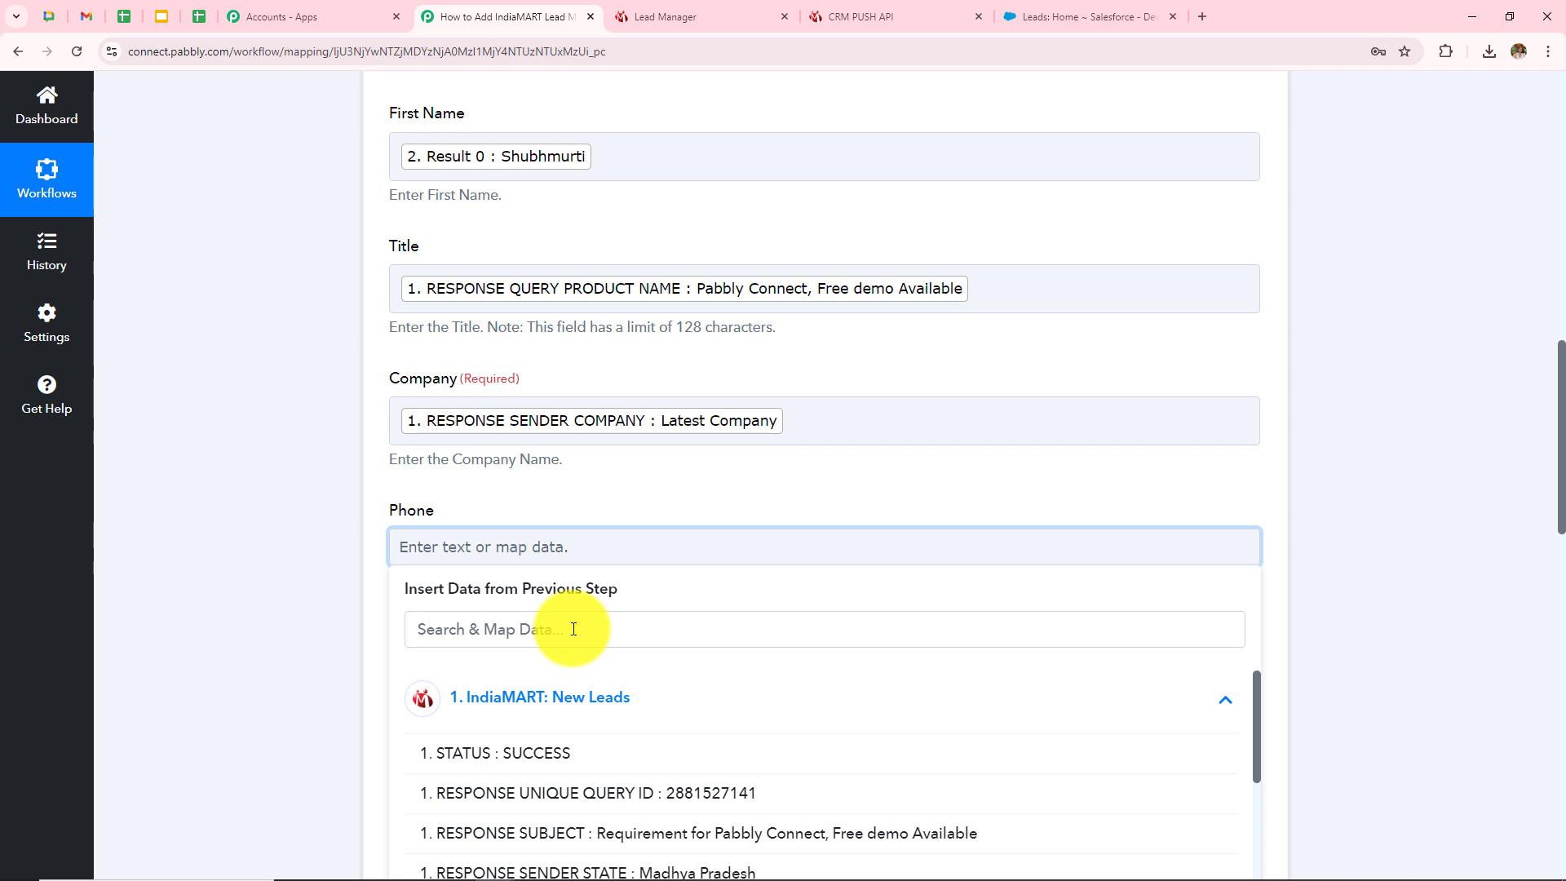
scroll(573, 629, "down", 6)
left_click(595, 189)
left_click(612, 342)
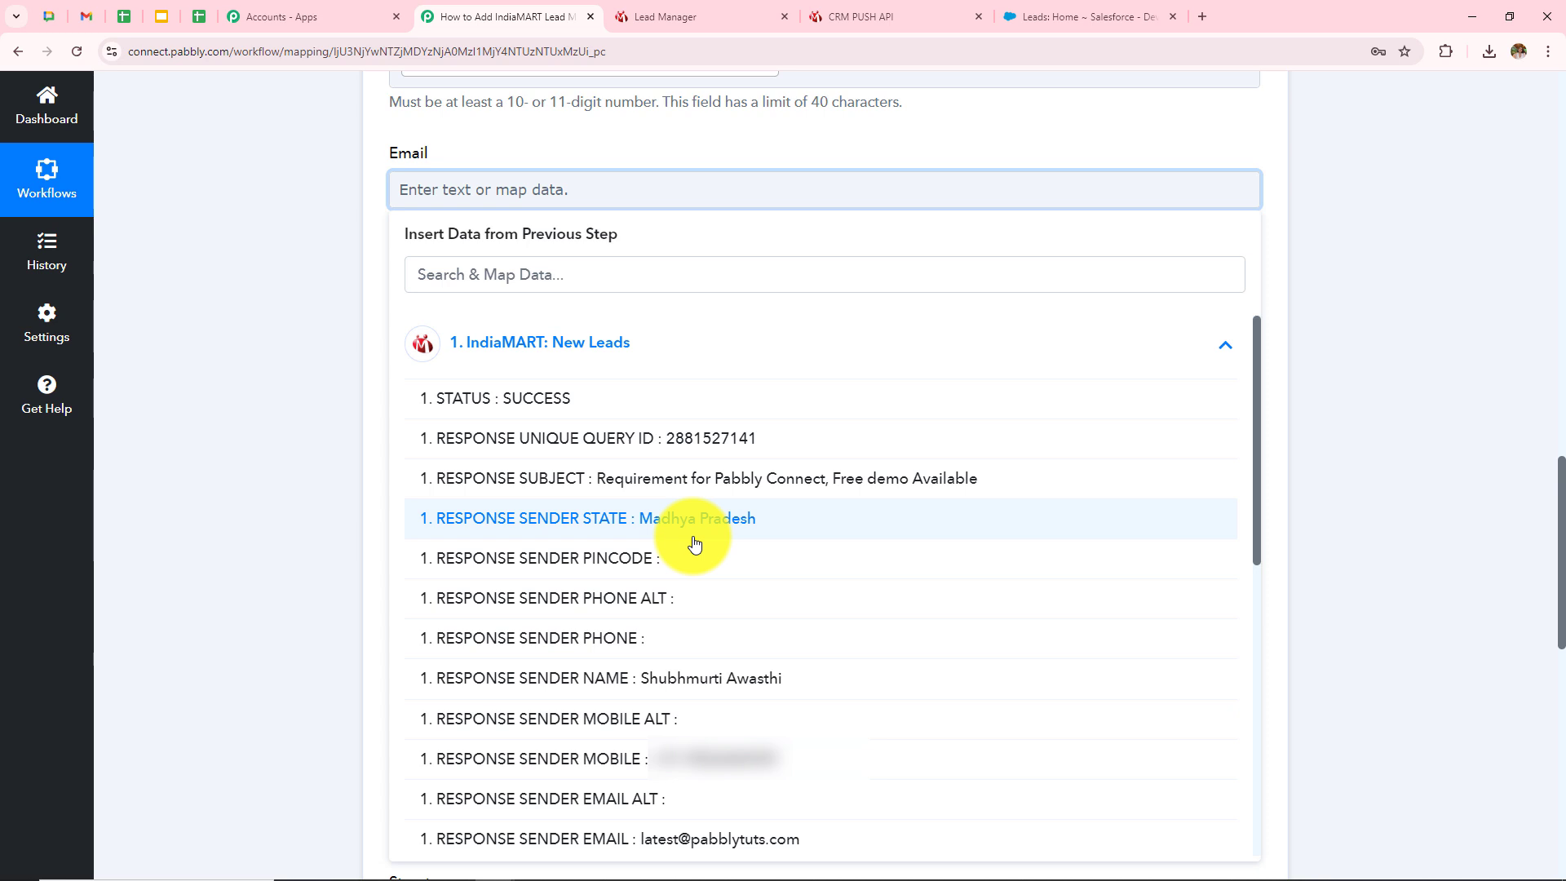
left_click(748, 845)
left_click(252, 433)
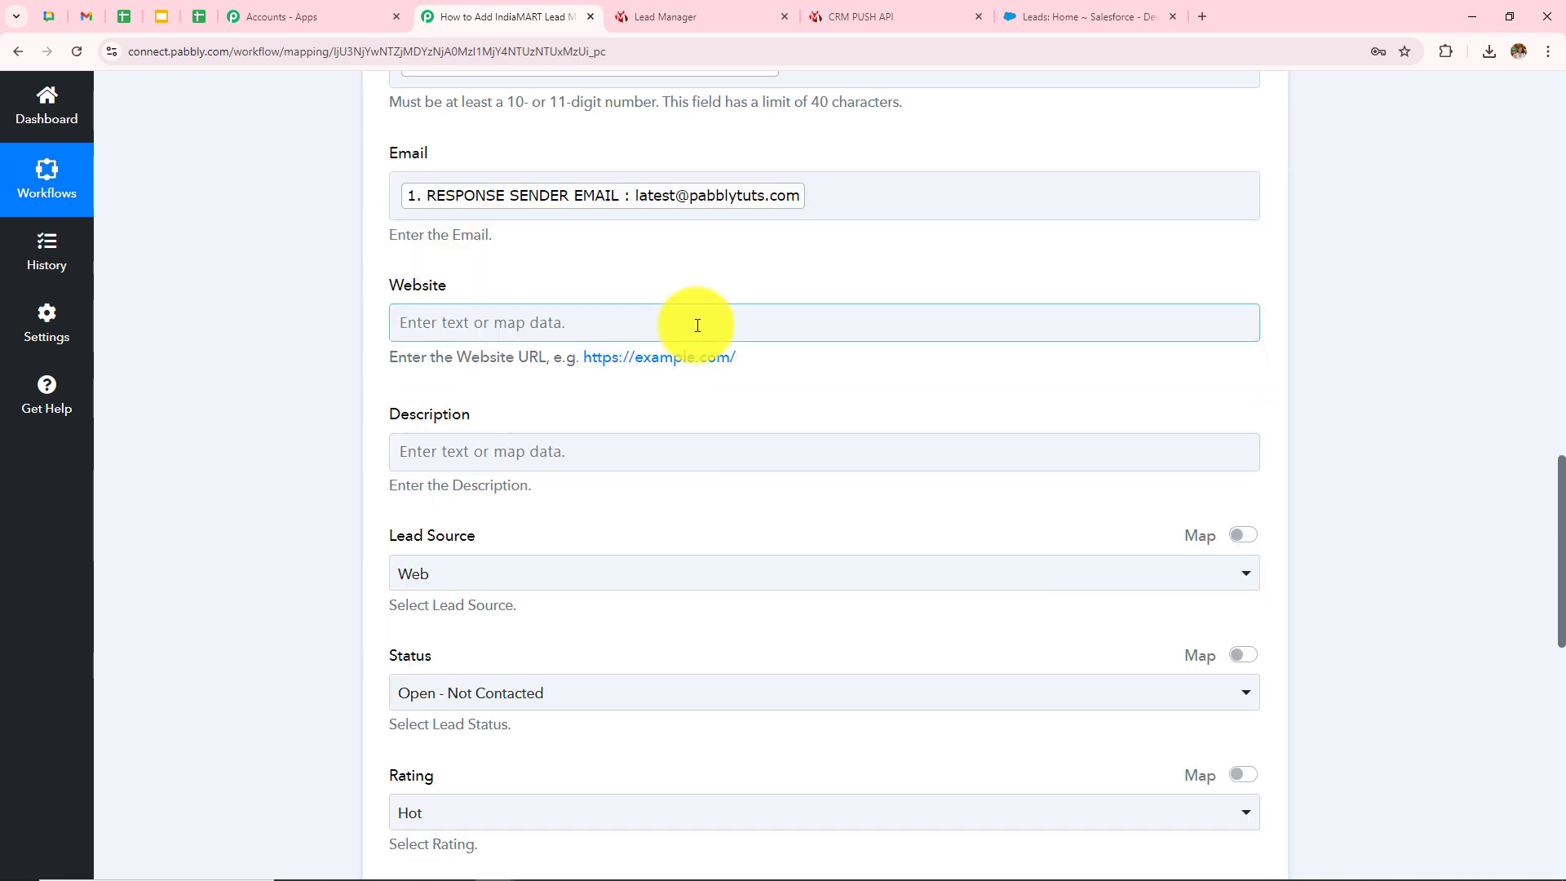
Step: Leave Website empty and map the IndiaMART RESPONSE QUERY MESSAGE Message Text value into the lead's Description field
left_click_drag(384, 278, 530, 292)
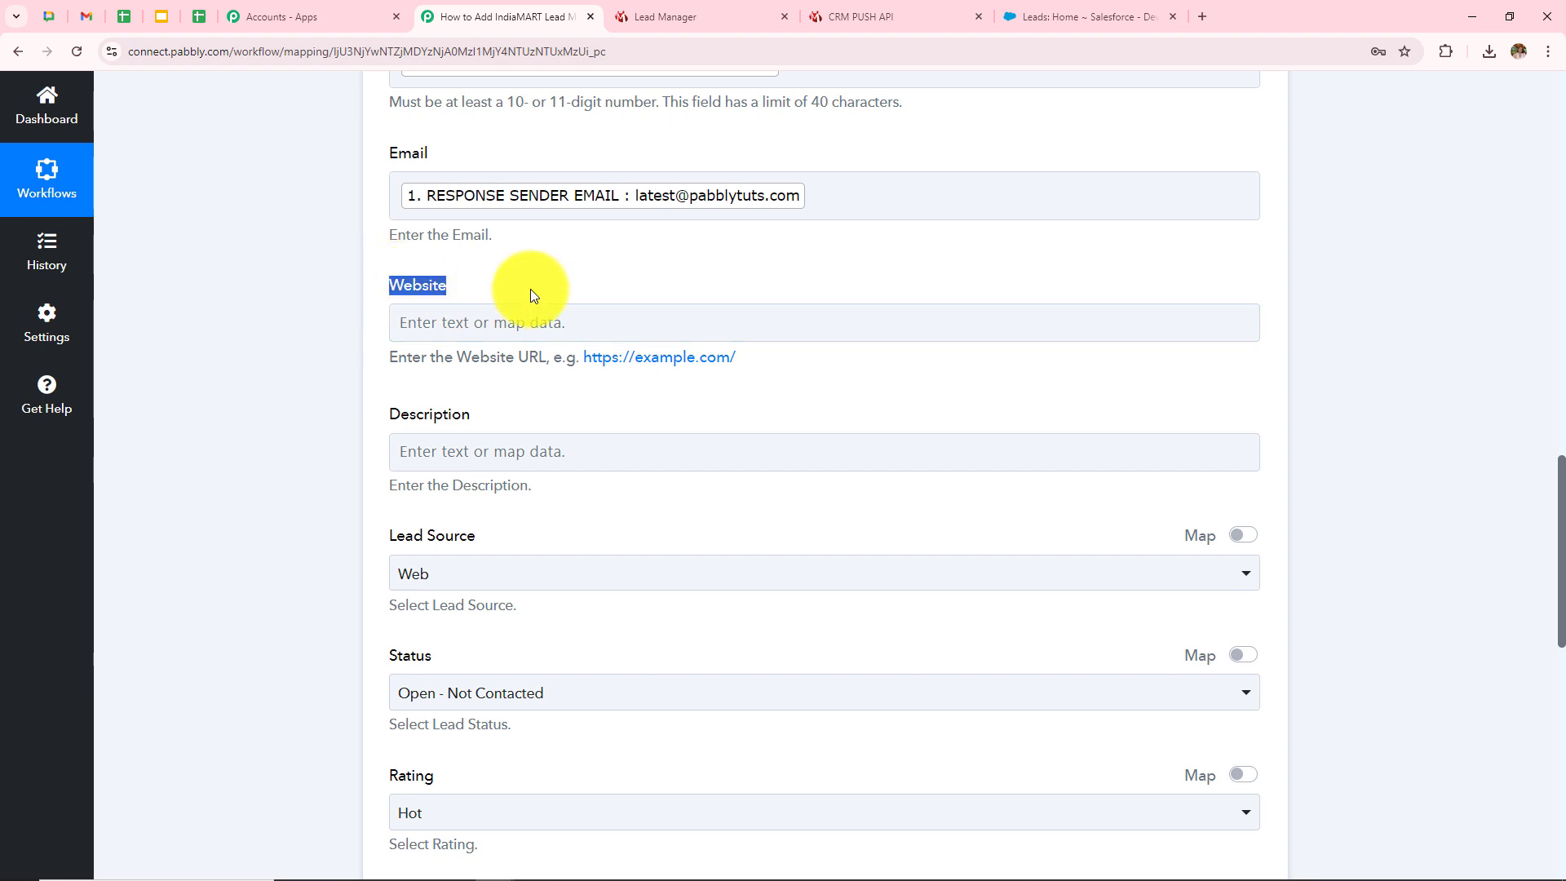
left_click(305, 322)
left_click(536, 459)
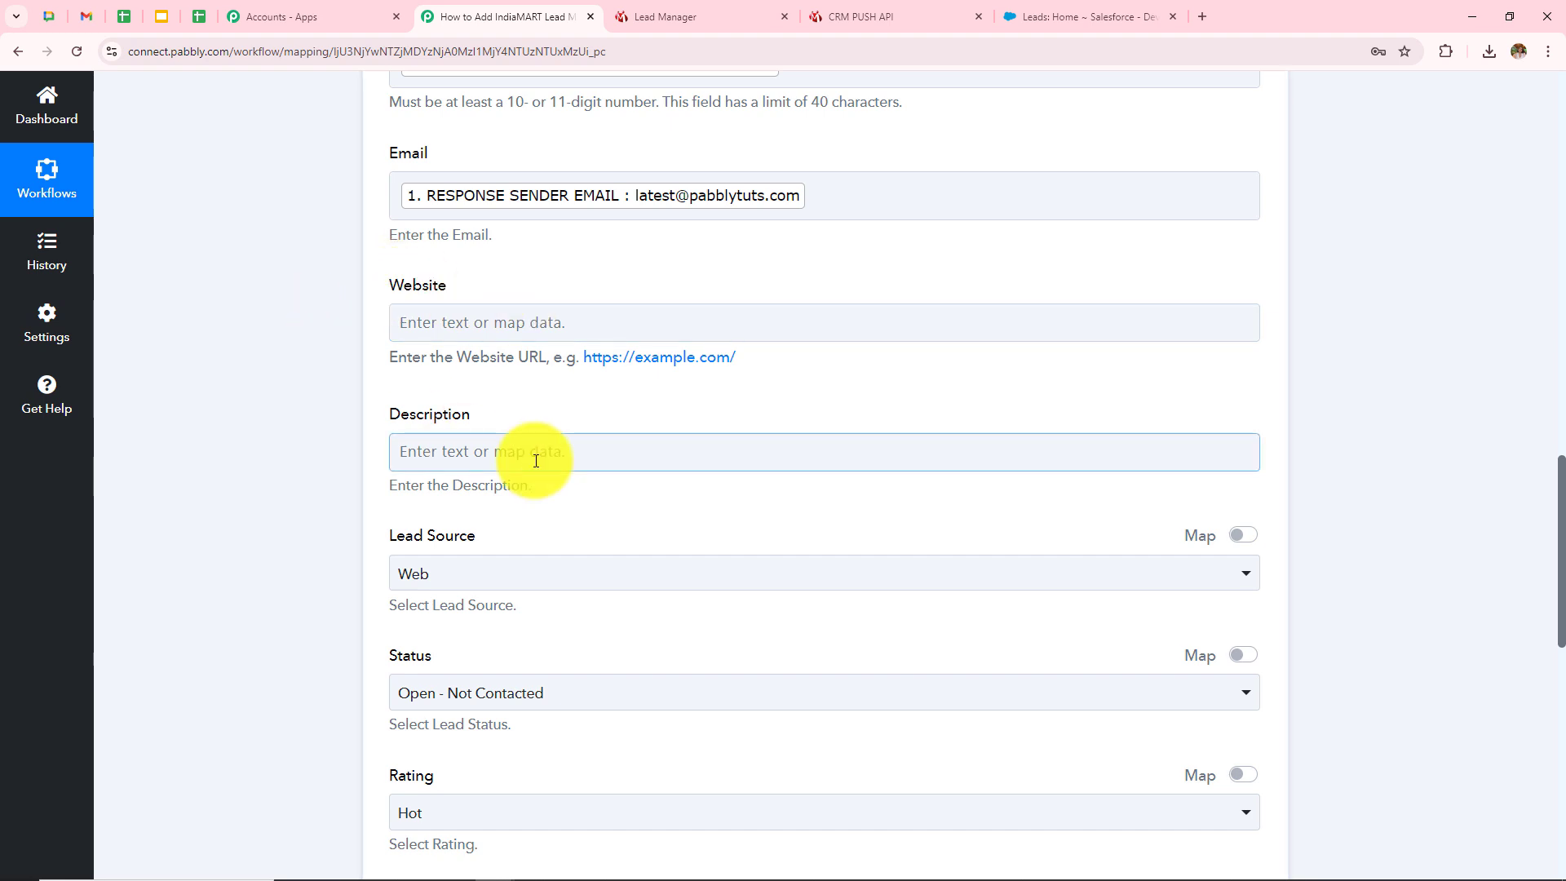
scroll(536, 461, "down", 1)
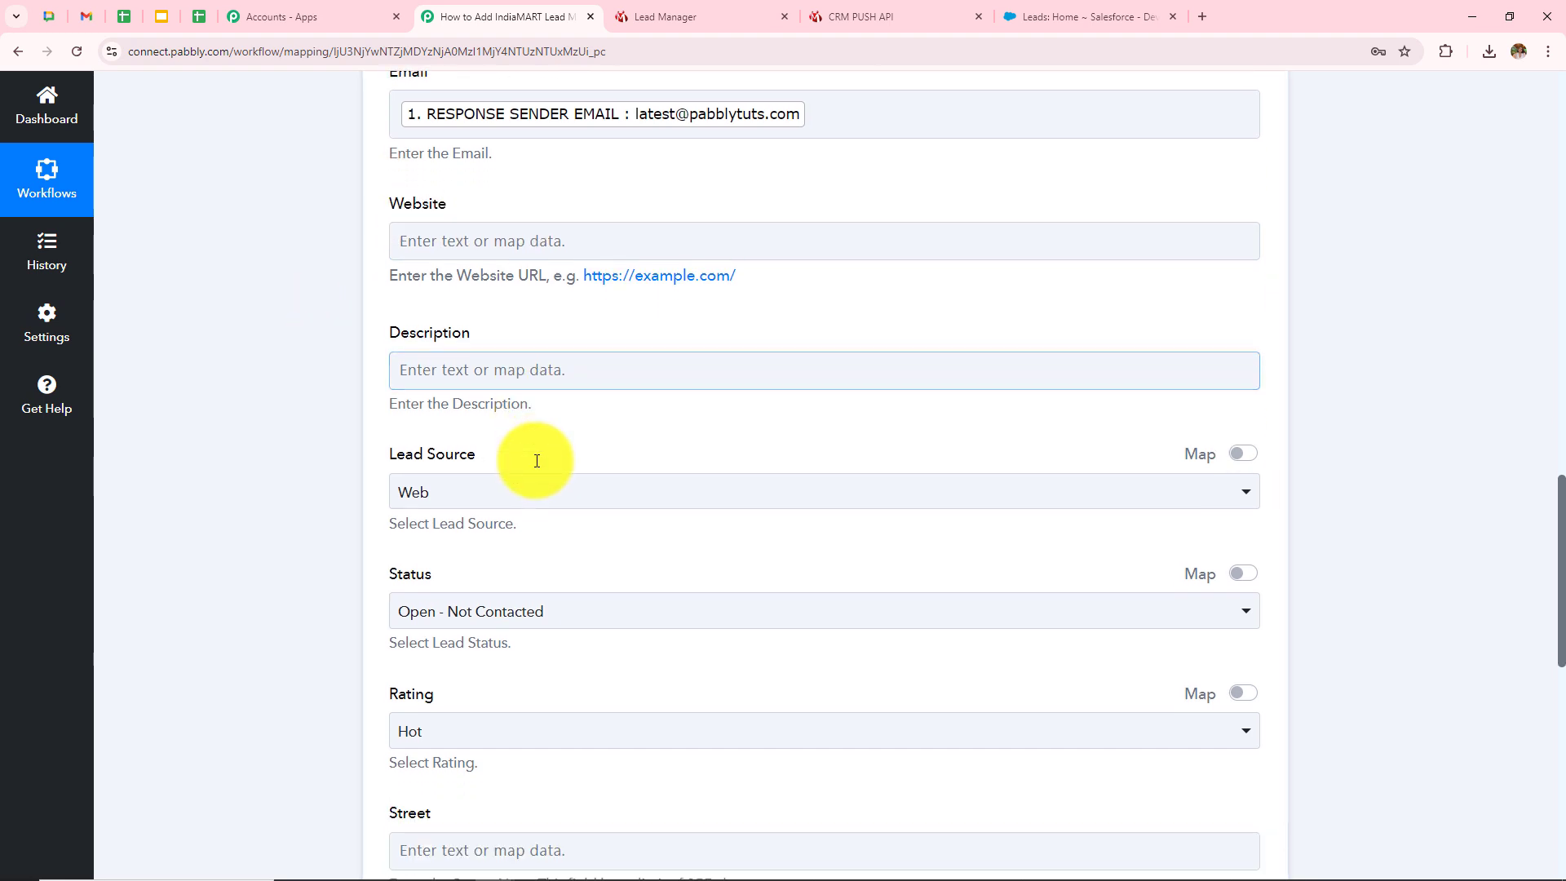
left_click(619, 373)
left_click(612, 521)
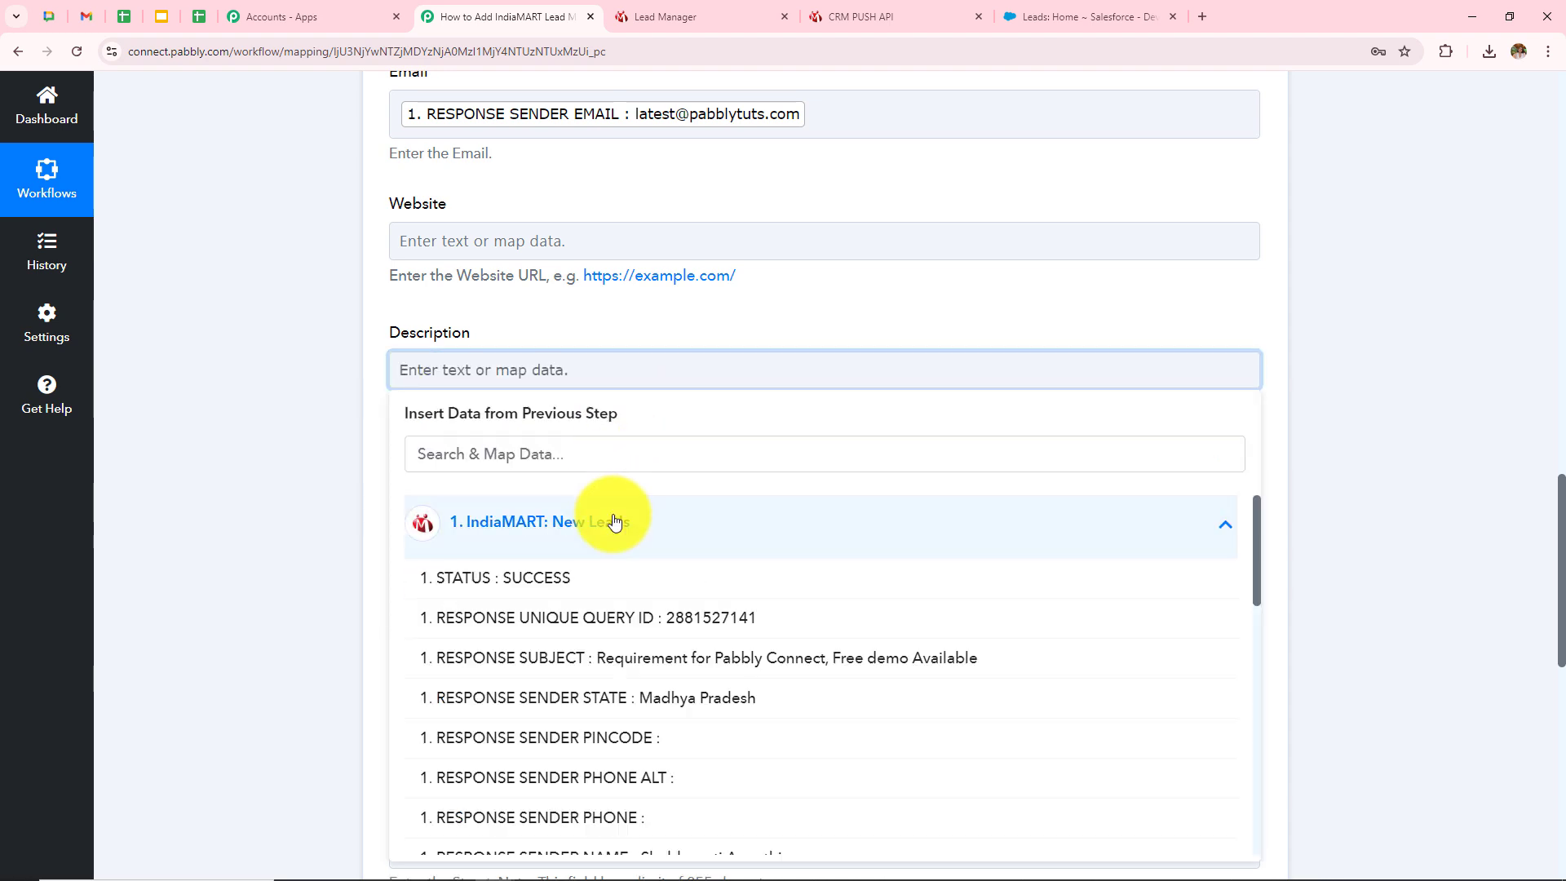
left_click(607, 457)
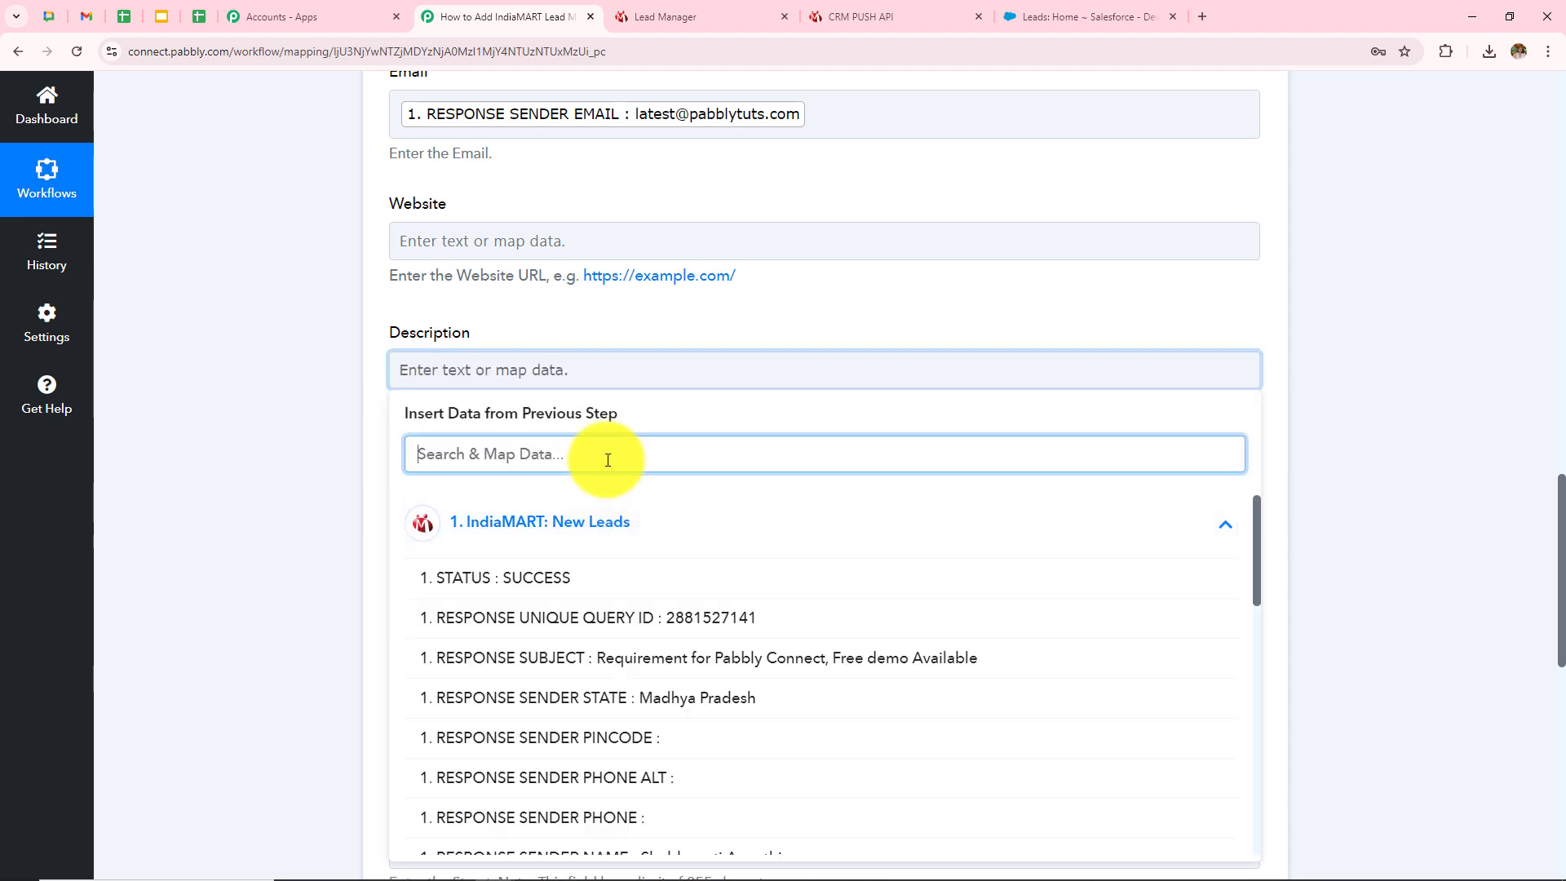
type("mess")
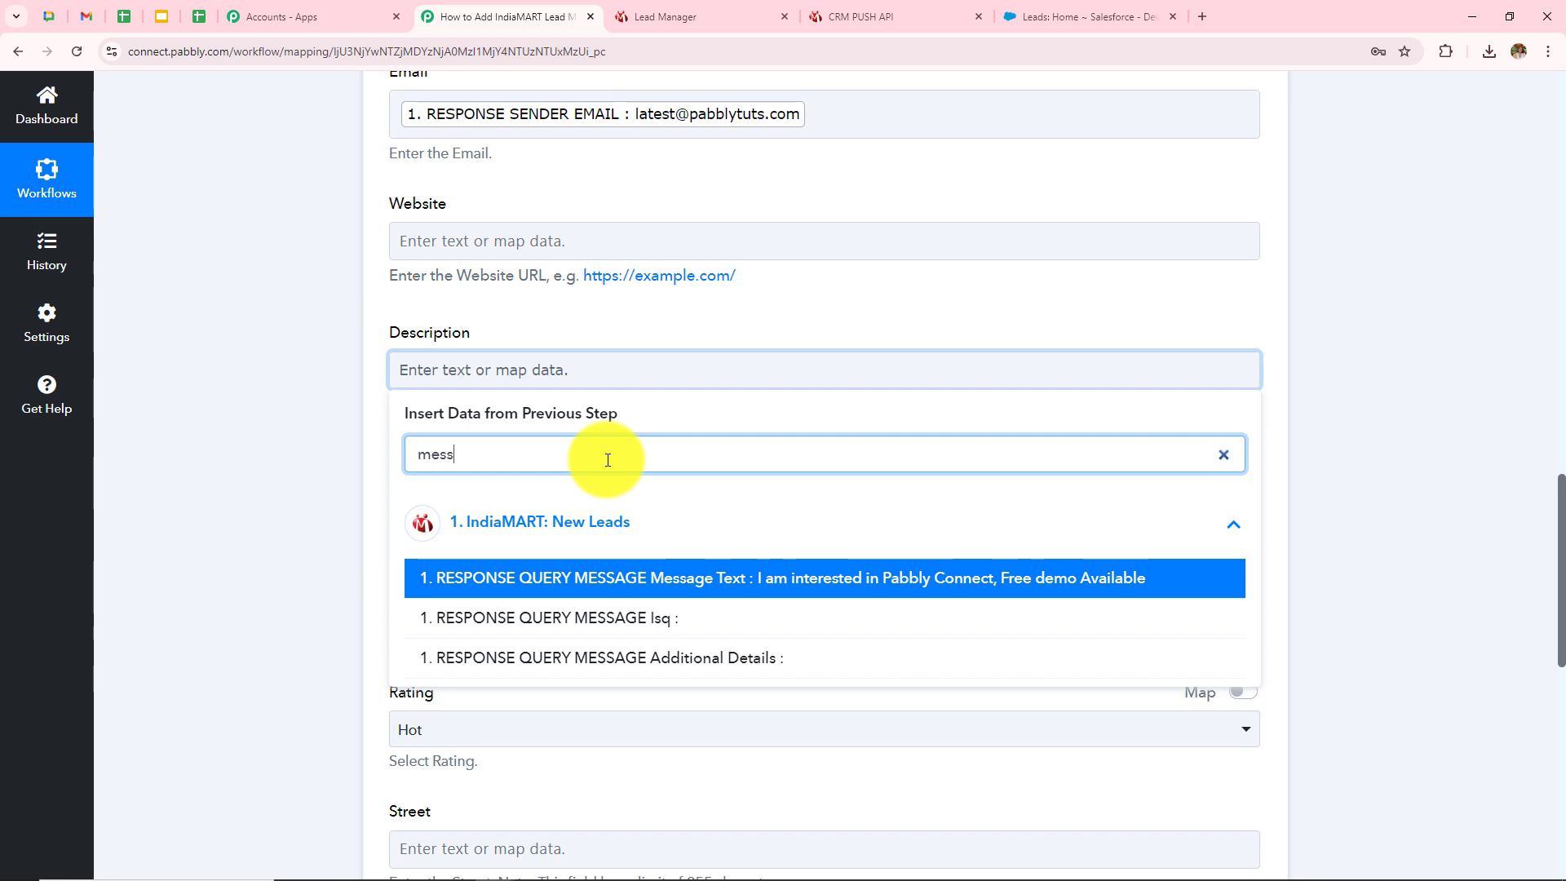
left_click(733, 582)
left_click(323, 442)
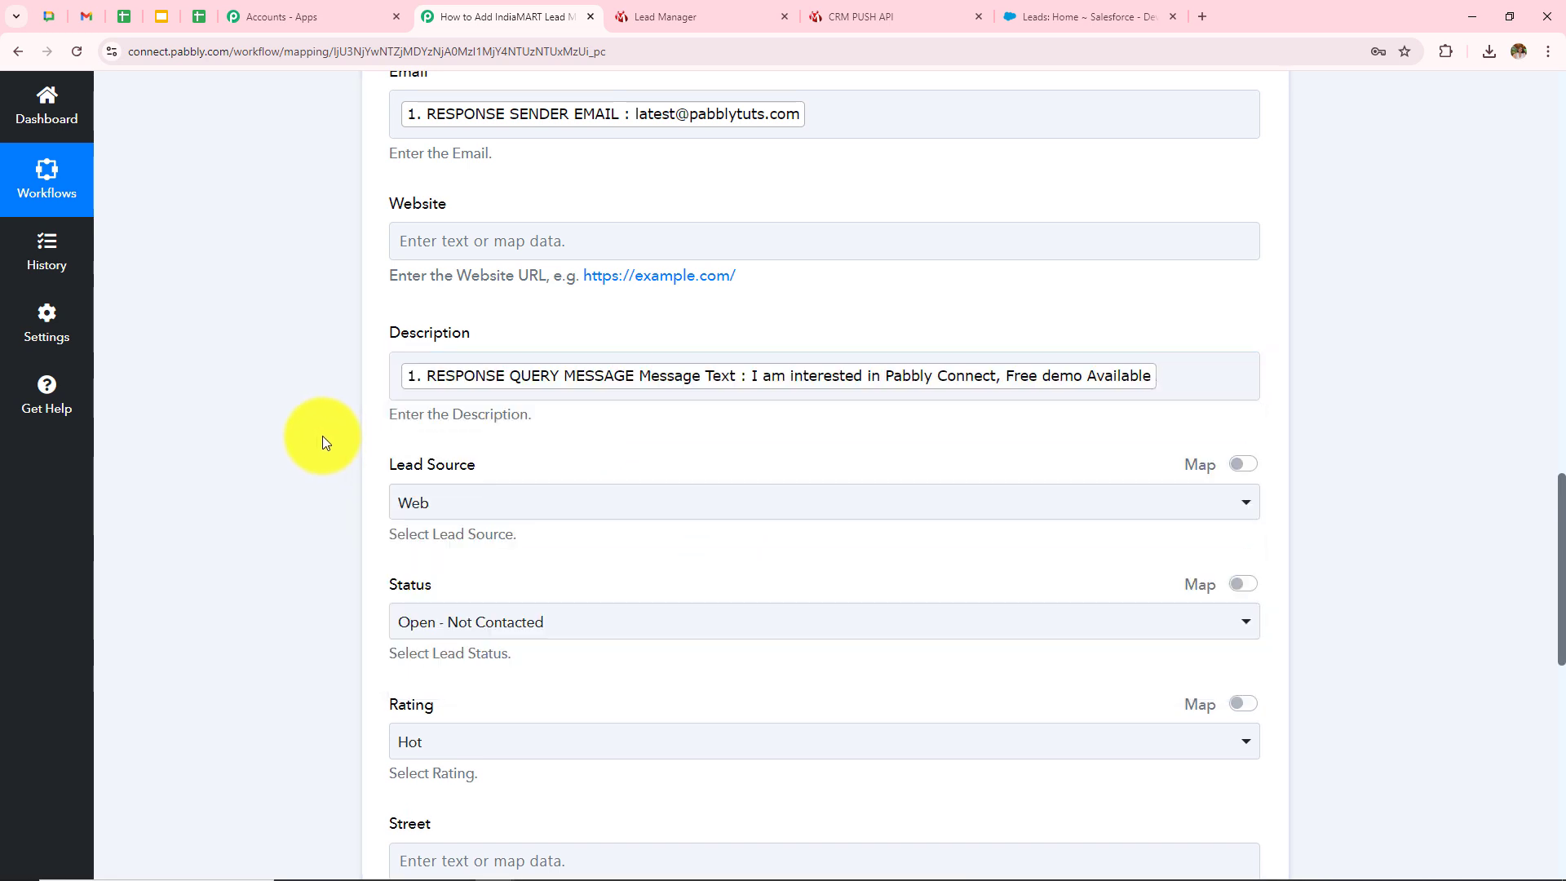
Step: Select Web as the Lead Source and Open - Not Contacted as the lead's Status
left_click(477, 504)
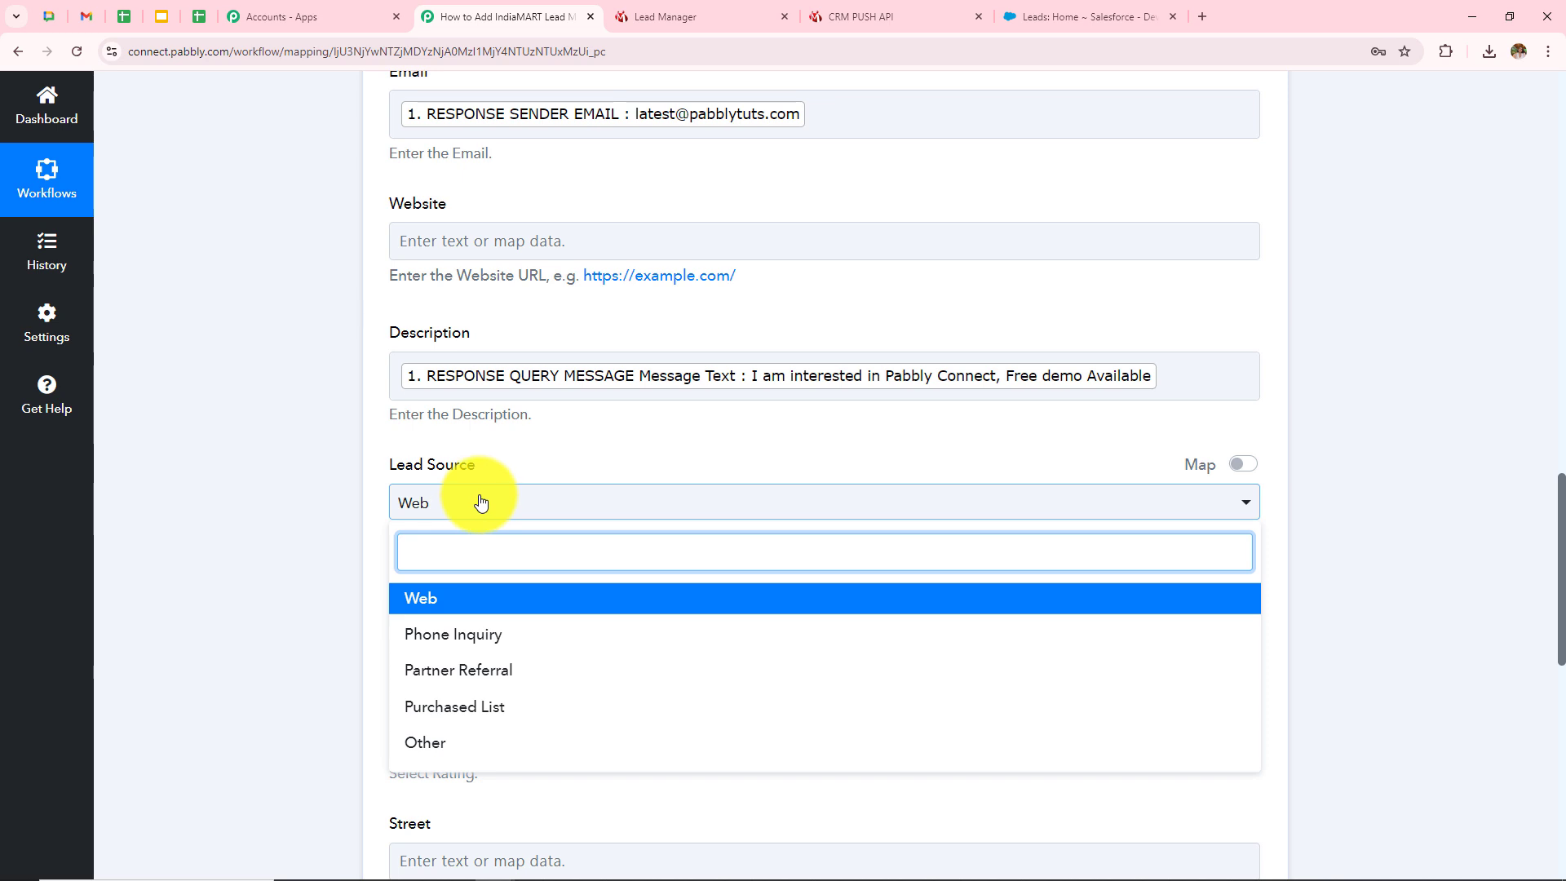
left_click(475, 602)
scroll(595, 571, "down", 1)
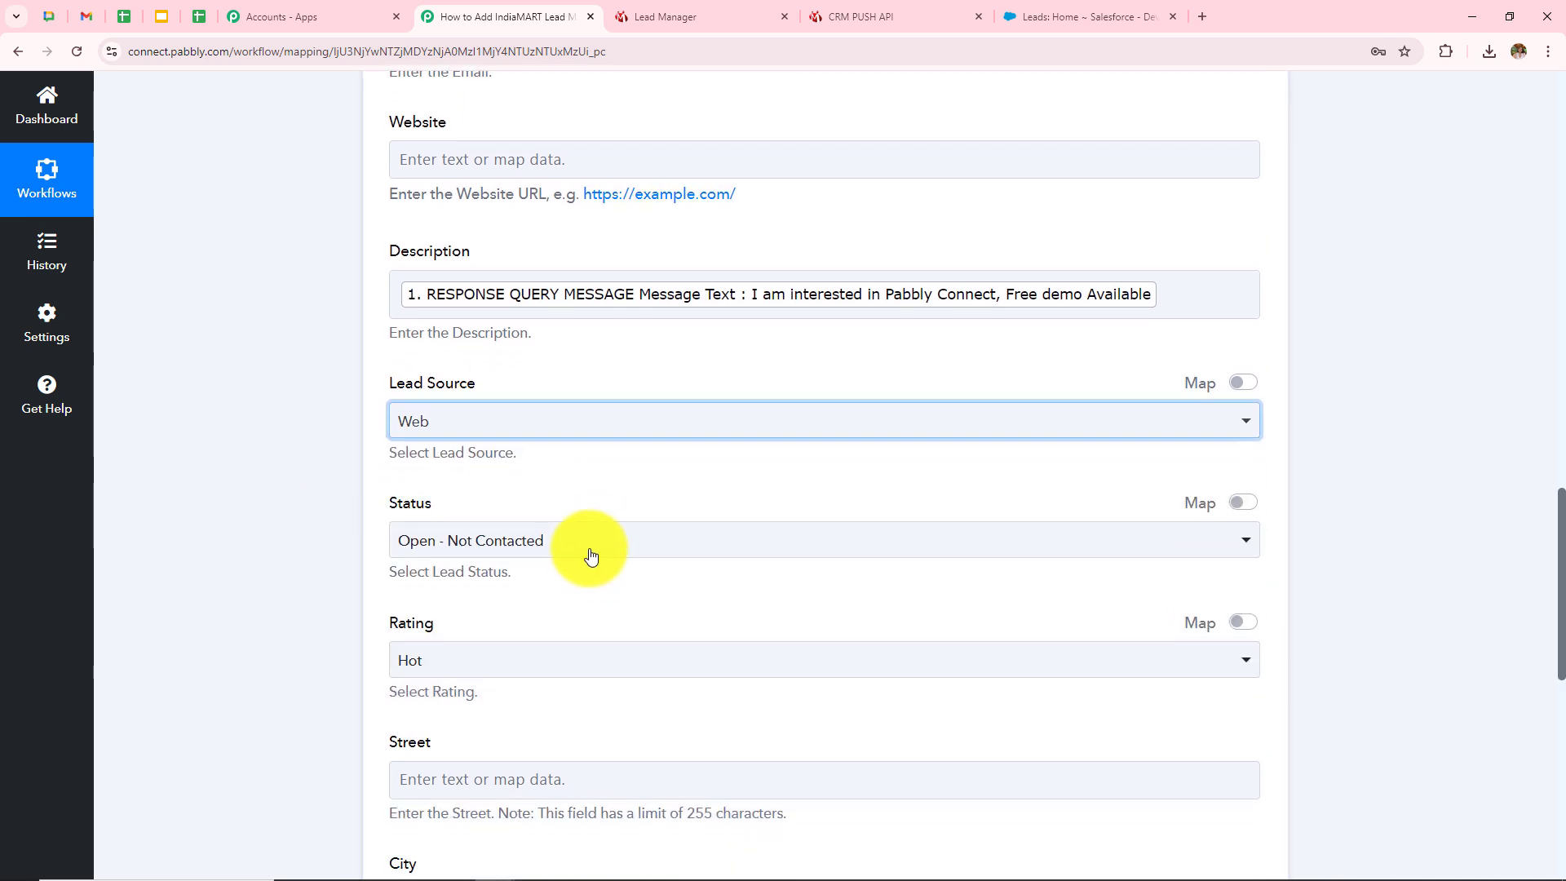
left_click(592, 547)
left_click(514, 638)
scroll(654, 555, "down", 1)
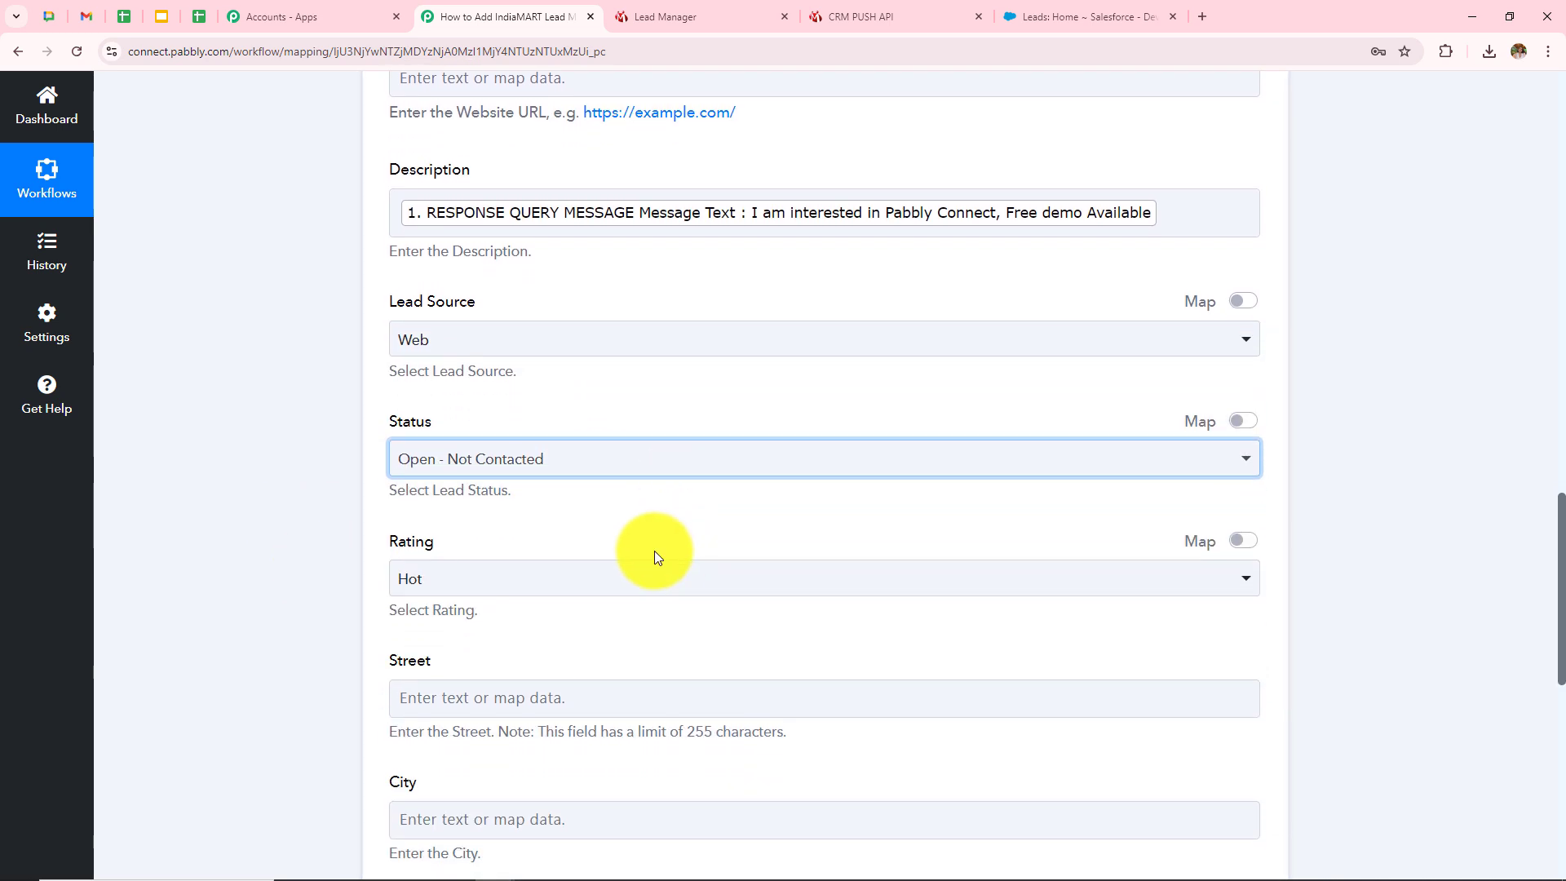
Step: Set the lead's Rating to Hot and map the IndiaMART RESPONSE SENDER ADDRESS value into its Street field
left_click(523, 578)
left_click(473, 693)
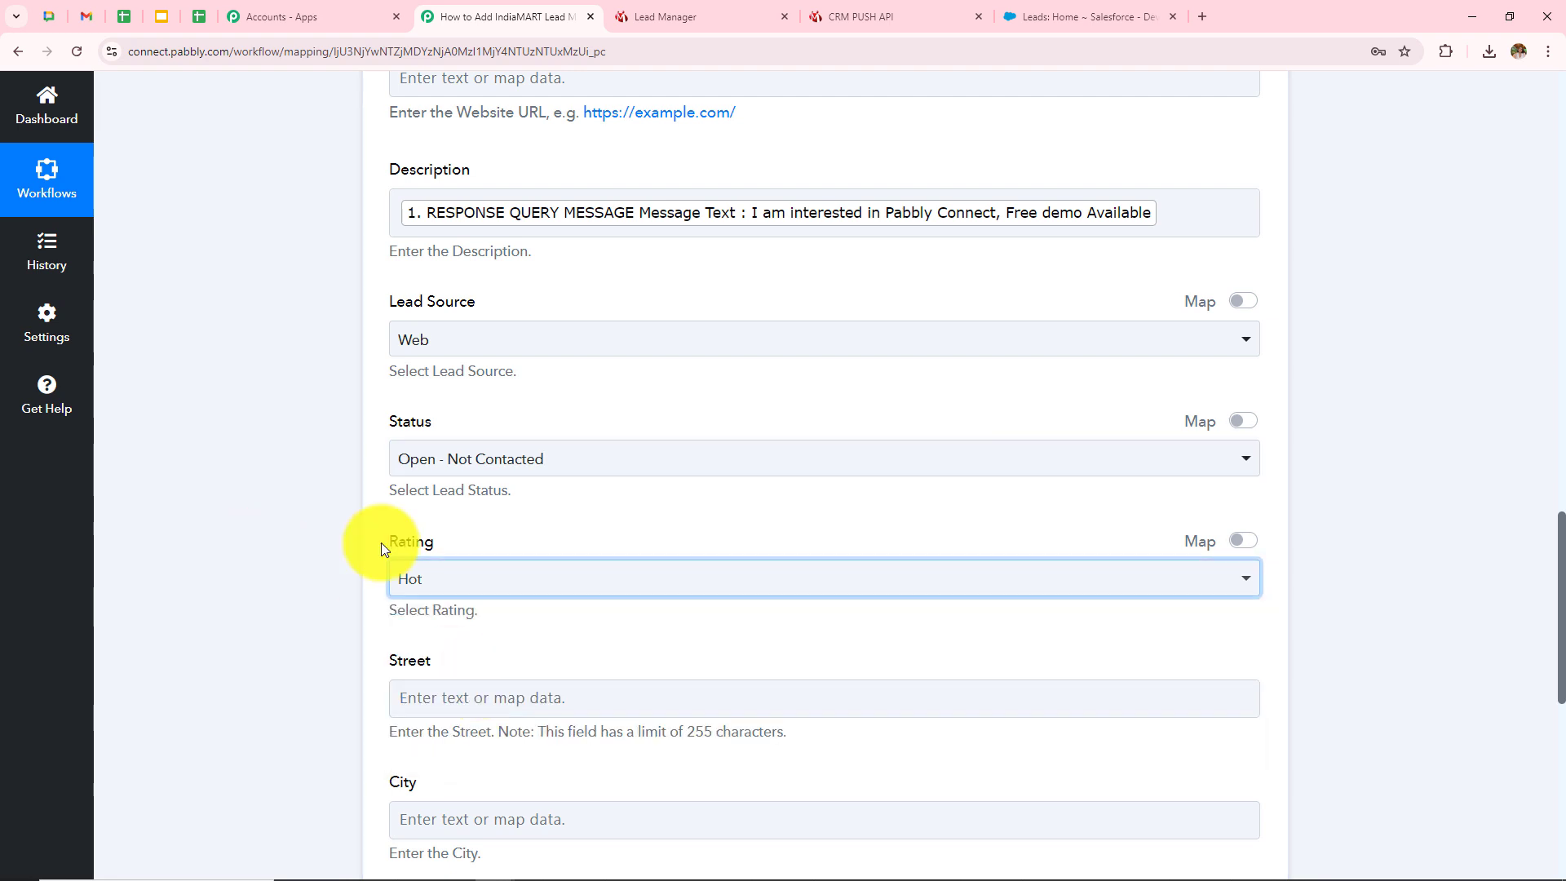
scroll(664, 529, "down", 2)
left_click(620, 546)
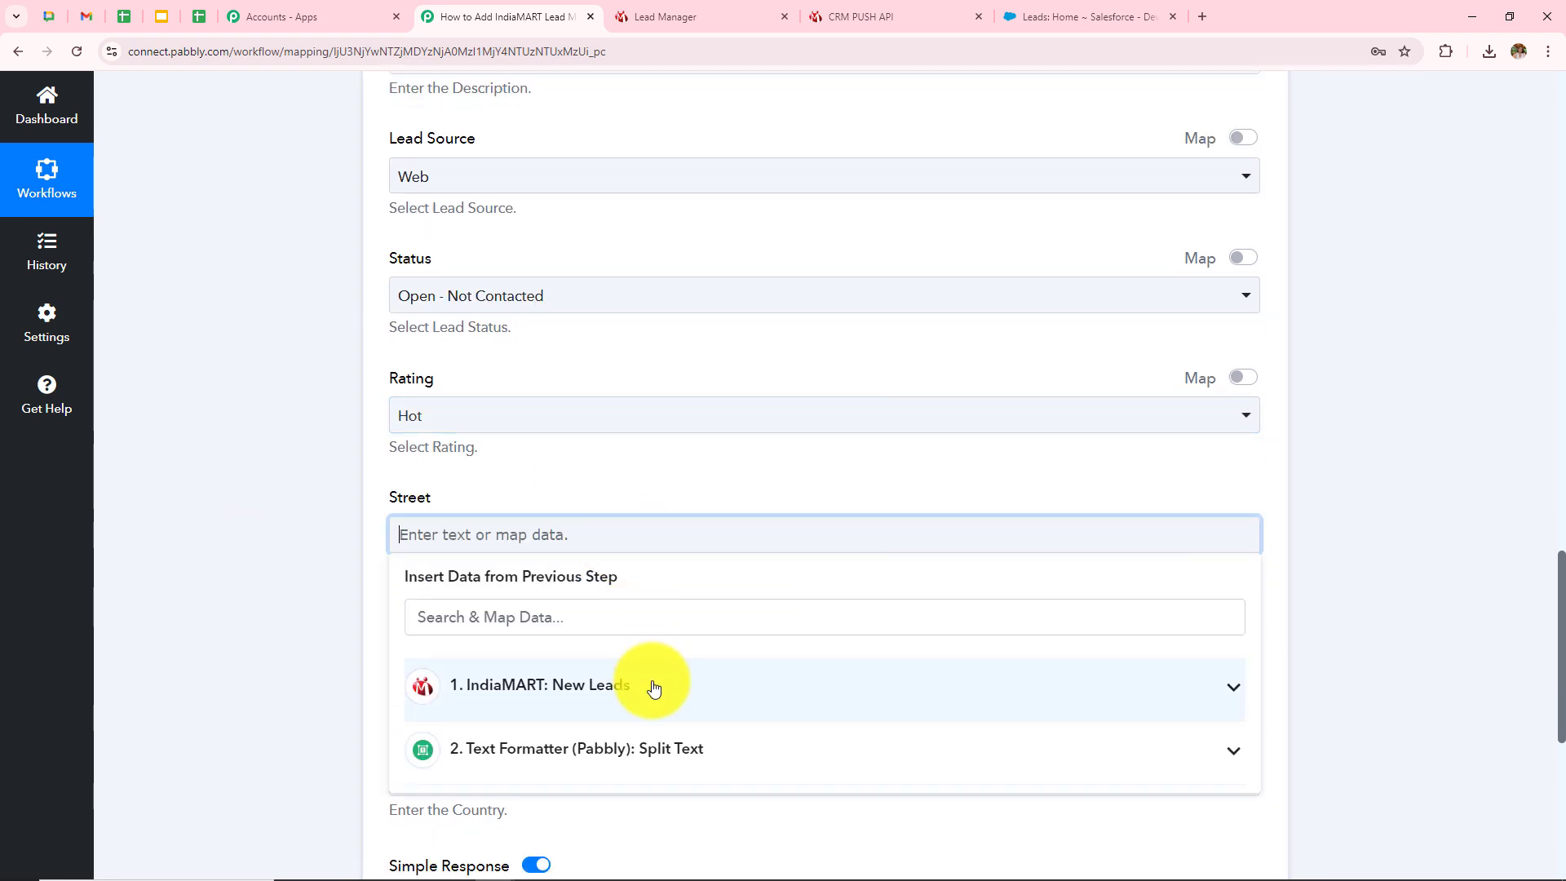
left_click(650, 685)
left_click(638, 618)
type("add")
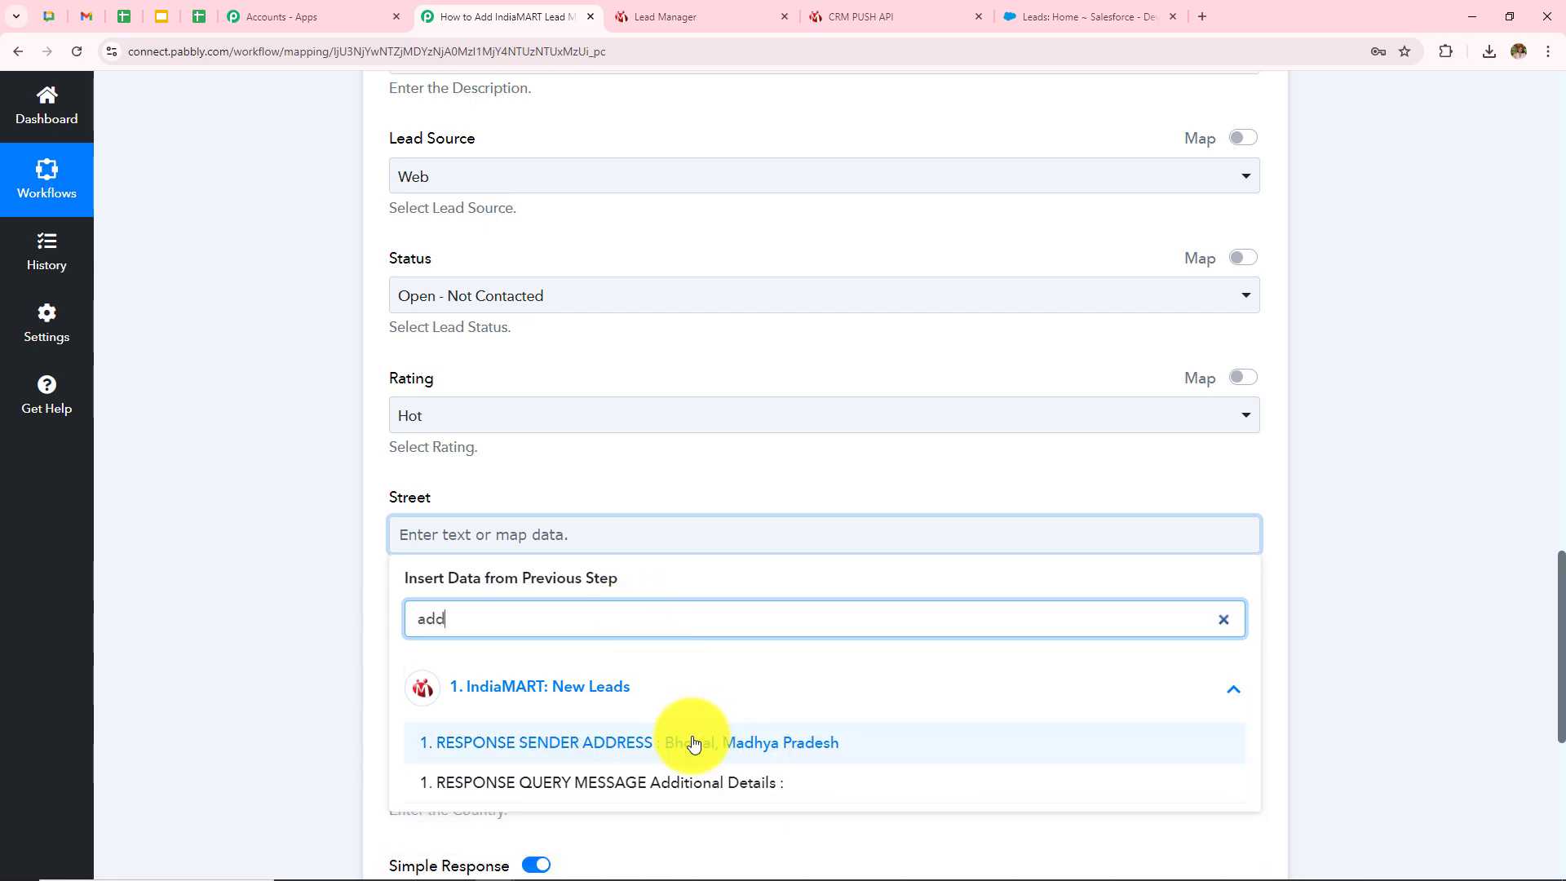
left_click(693, 744)
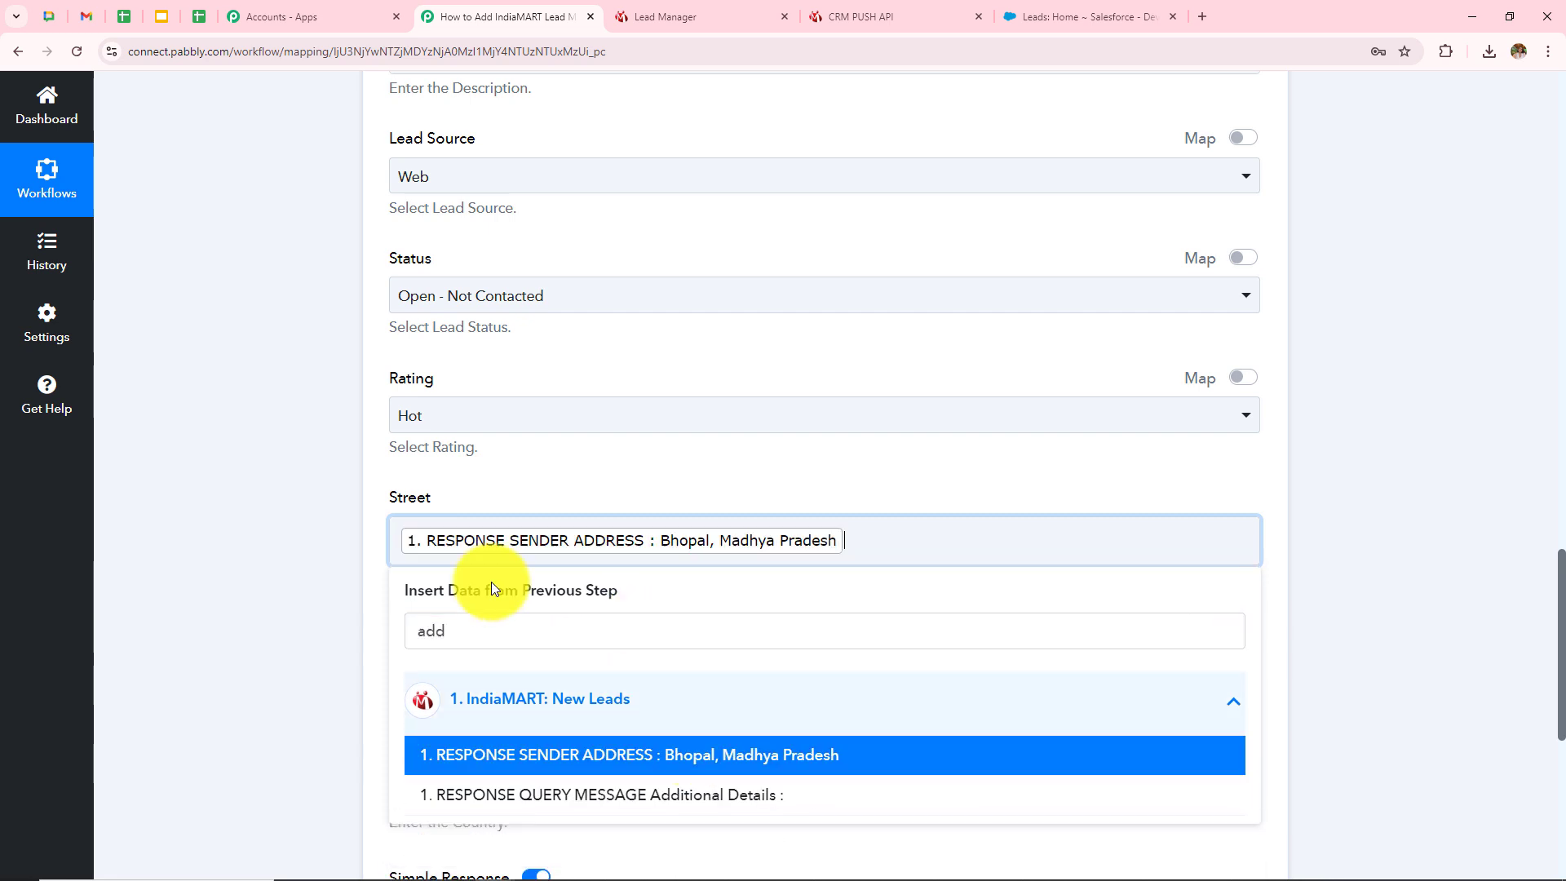
left_click(326, 516)
Step: Map the IndiaMART RESPONSE SENDER CITY value into the lead's City field
scroll(678, 513, "down", 2)
left_click(634, 501)
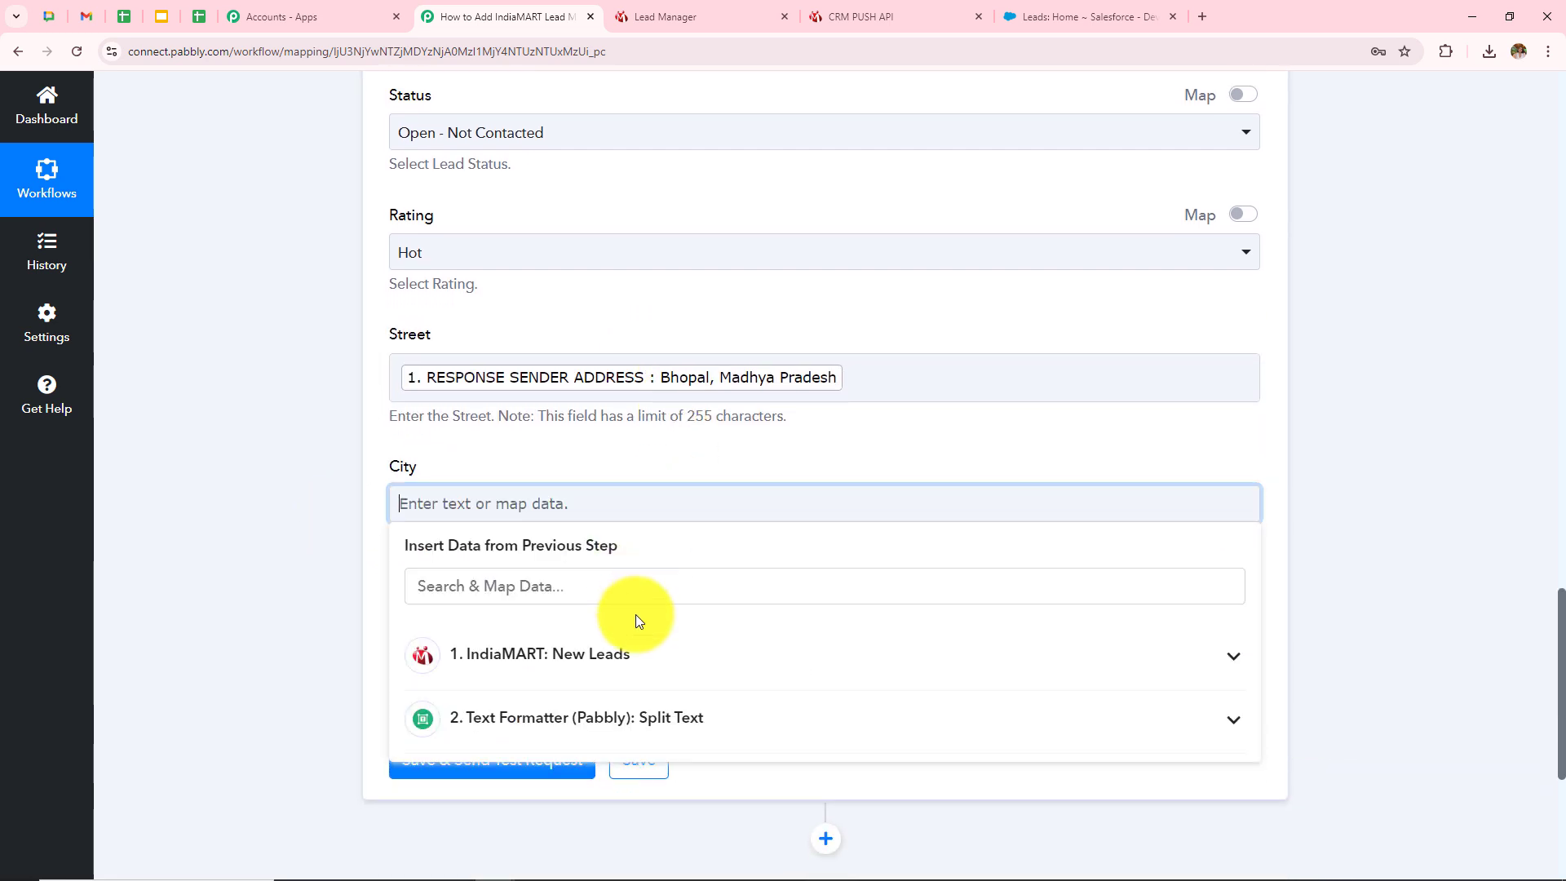
left_click(650, 652)
left_click(623, 582)
type("bho")
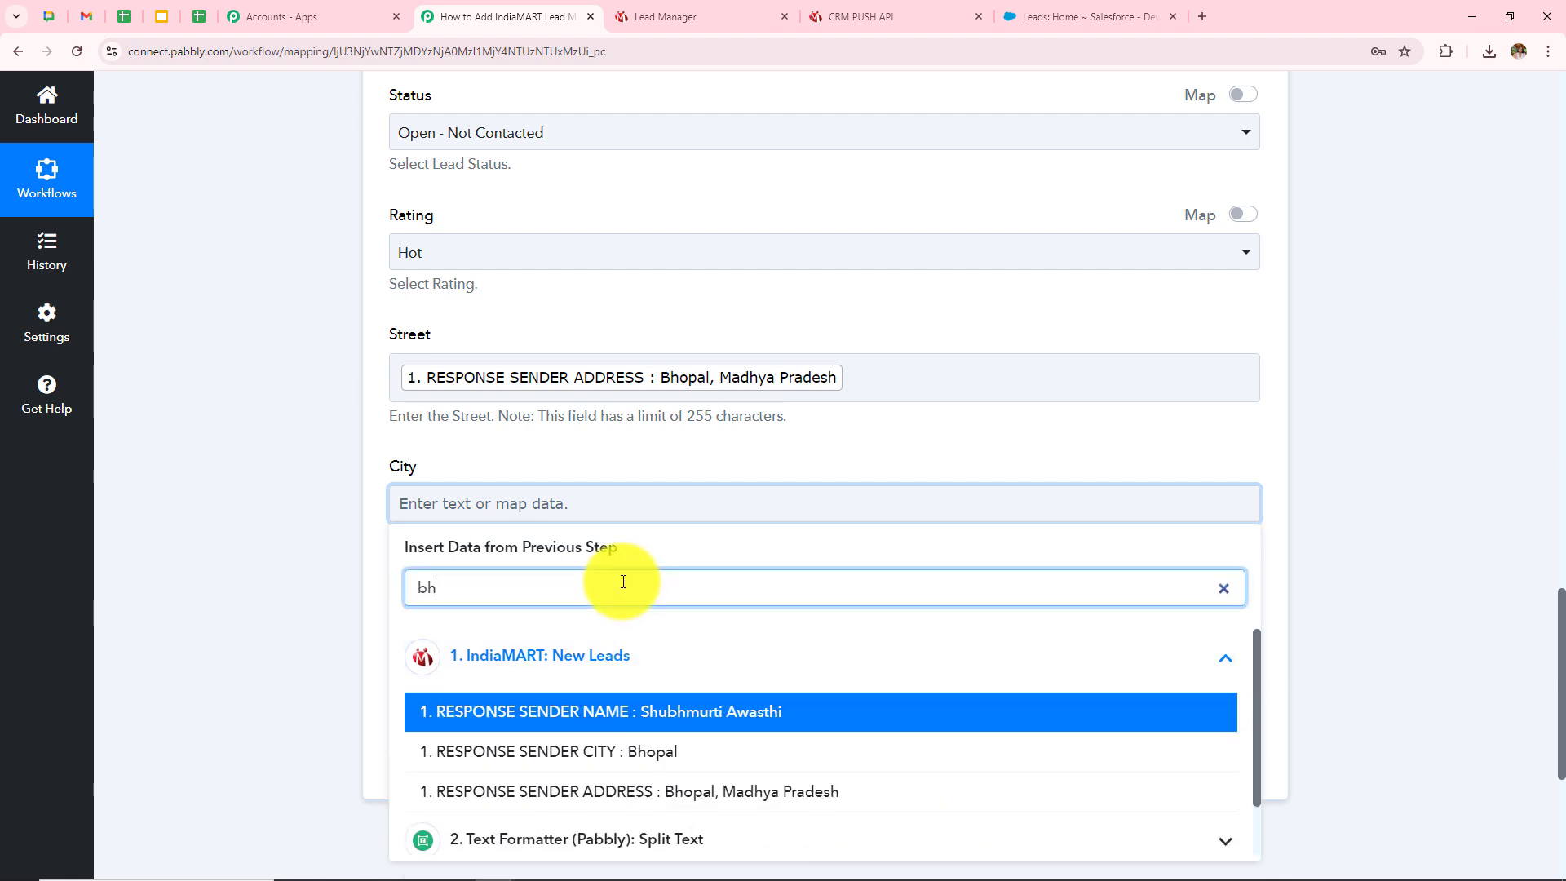
left_click(632, 612)
Step: Map the IndiaMART RESPONSE SENDER COUNTRY ISO value into the lead's Country field
left_click(640, 640)
left_click(567, 779)
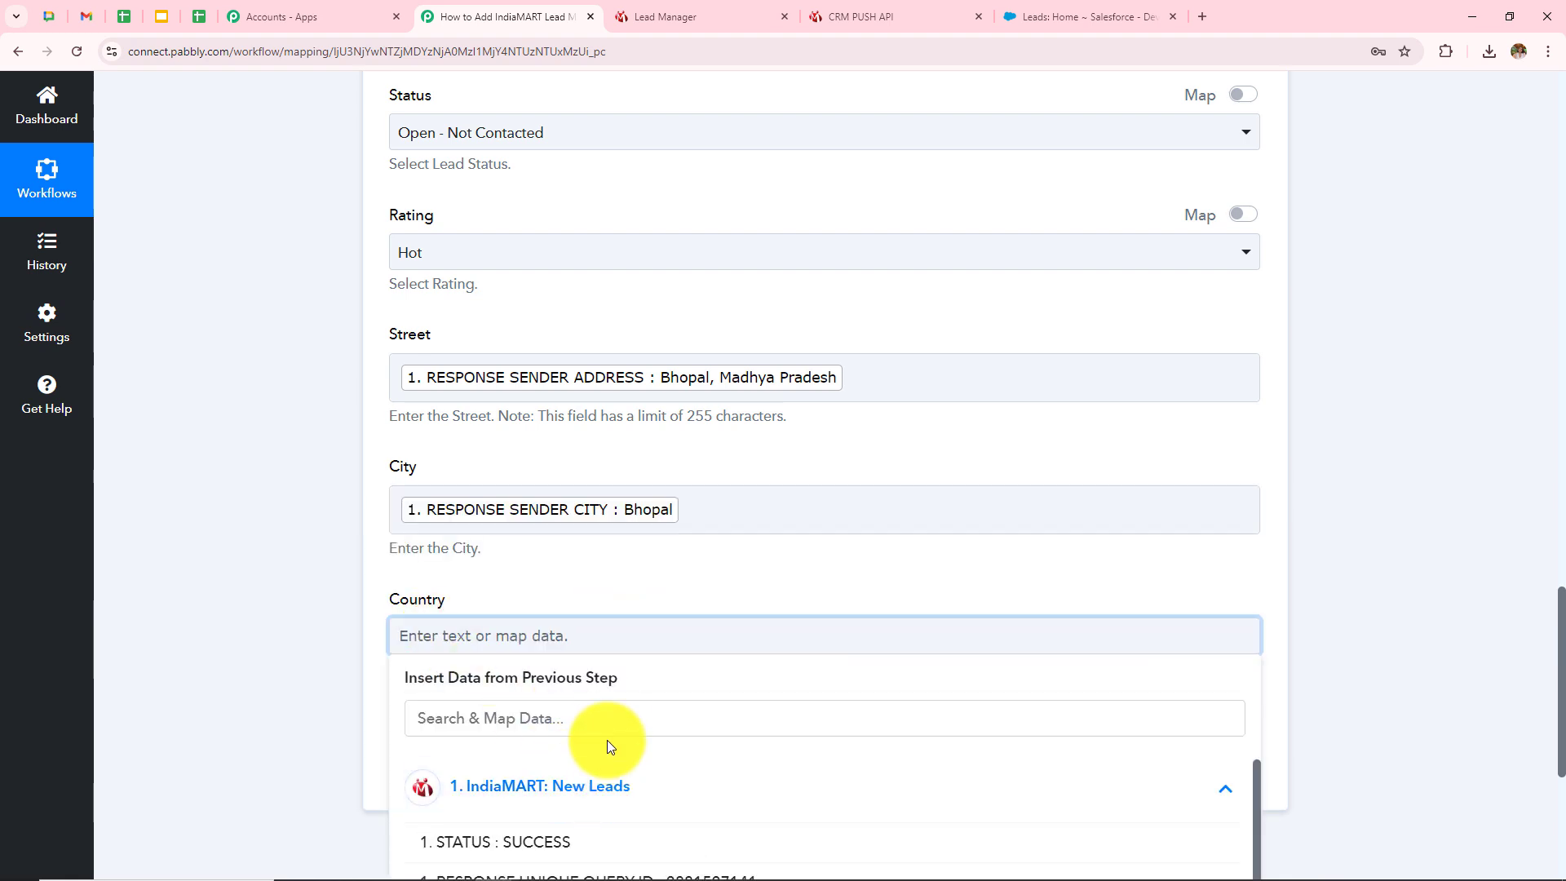
left_click(611, 718)
type("In")
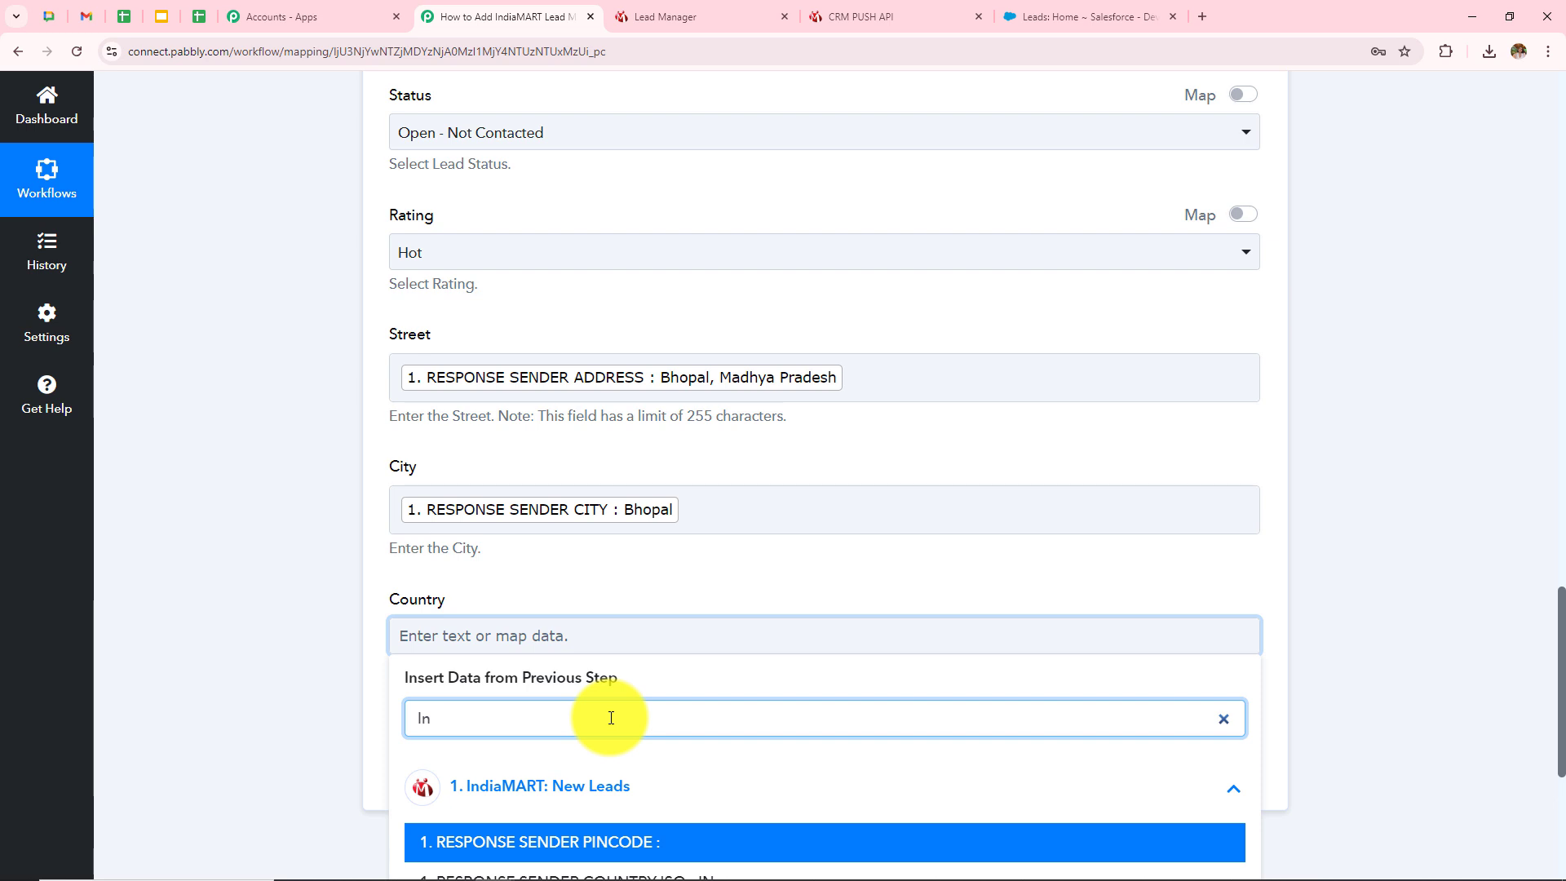
left_click(563, 876)
Step: Review the lead's completed field mappings from Email through Country
scroll(769, 443, "up", 4)
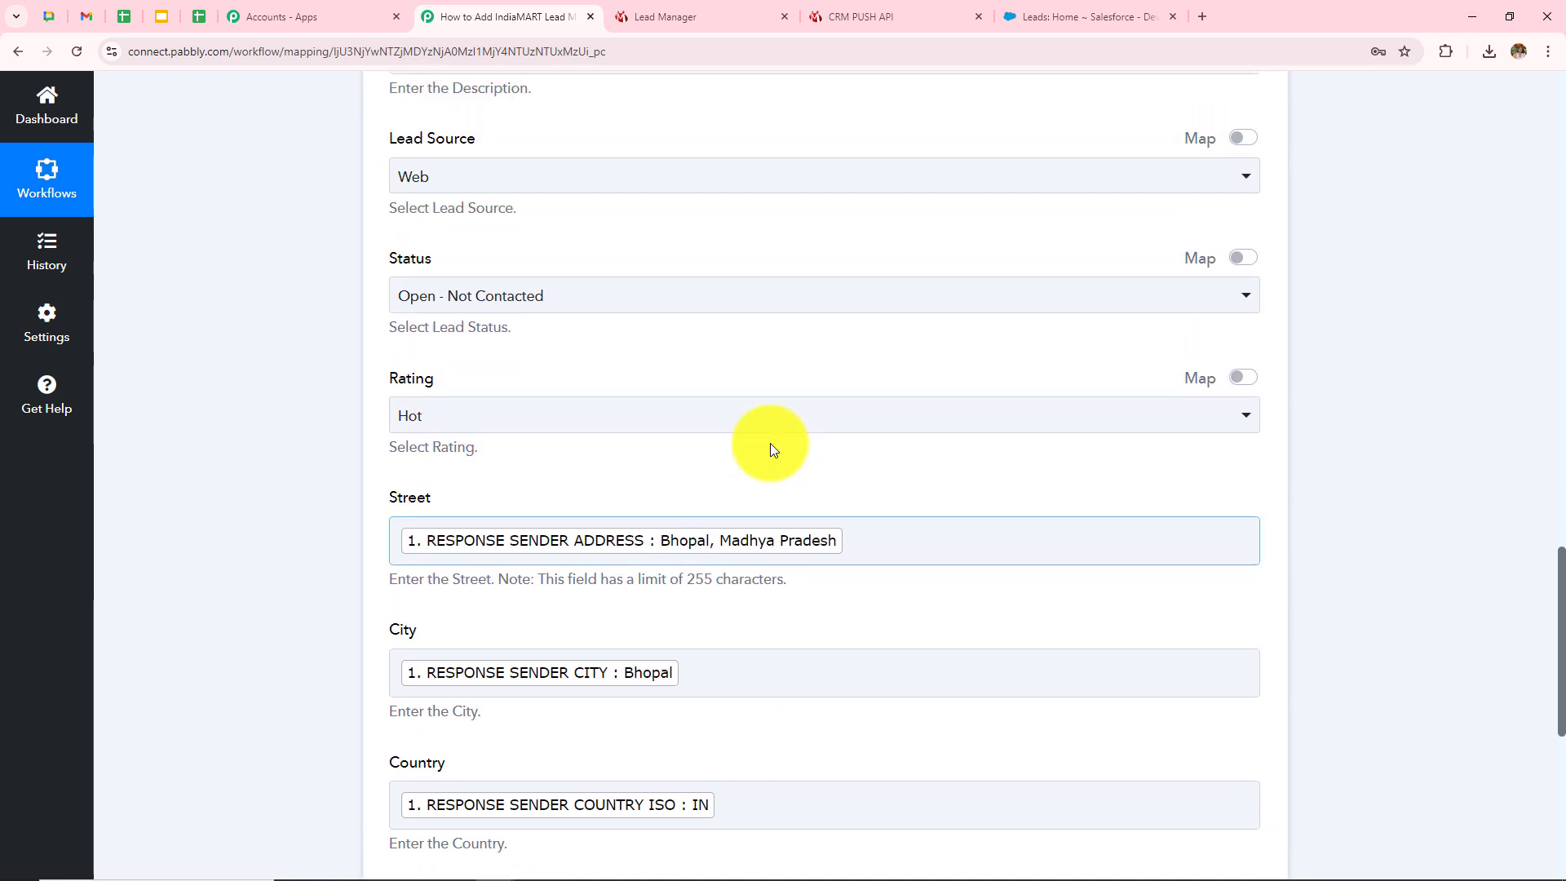
scroll(602, 607, "up", 5)
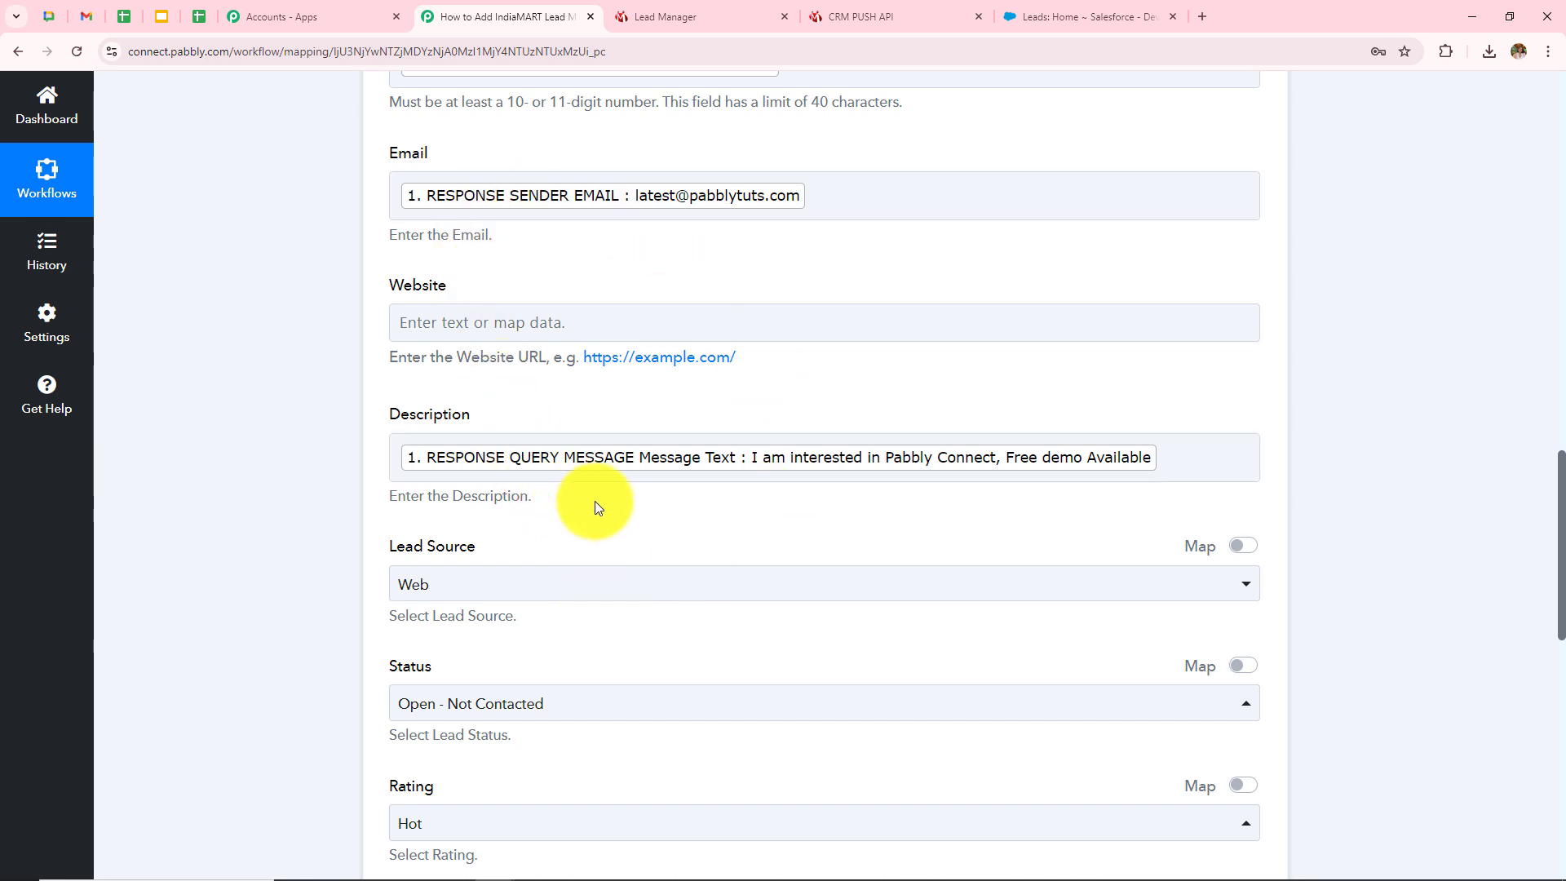
scroll(594, 501, "down", 6)
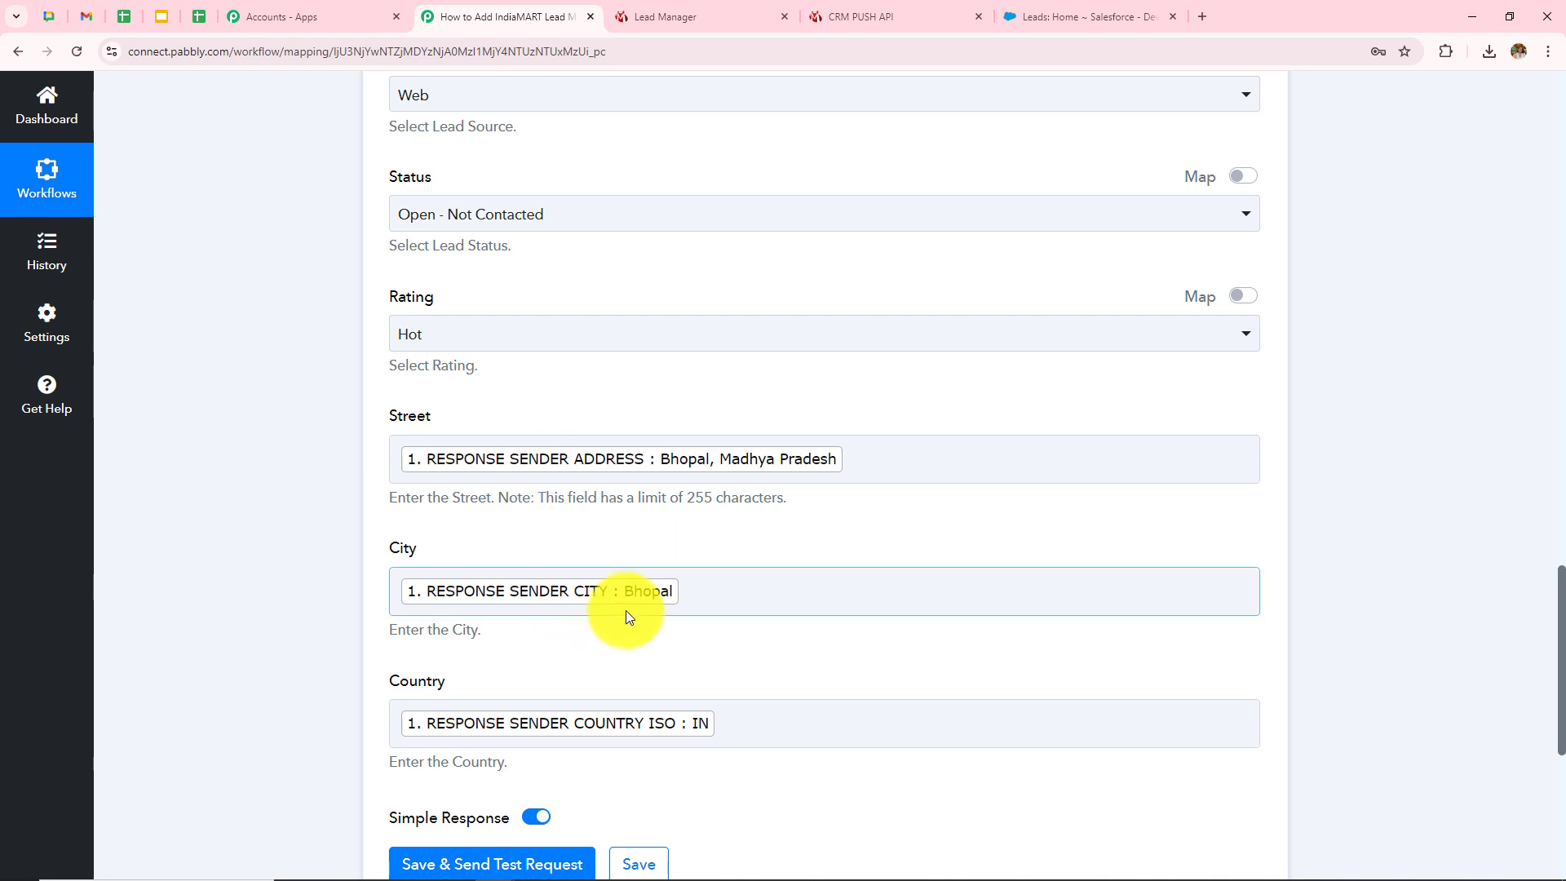
scroll(622, 609, "up", 4)
scroll(621, 611, "up", 1)
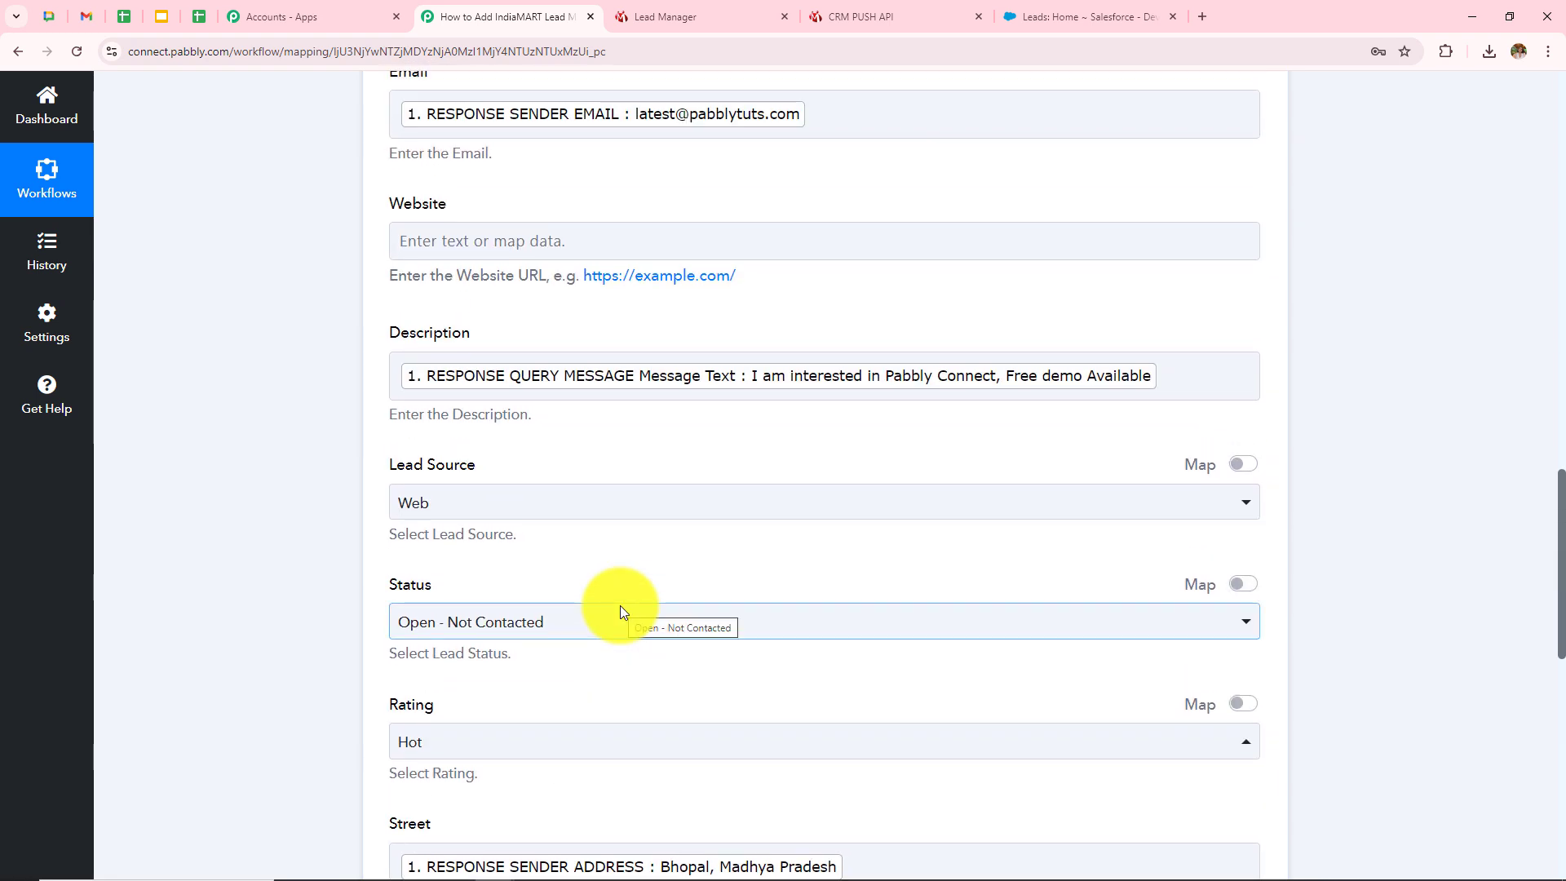
left_click(845, 121)
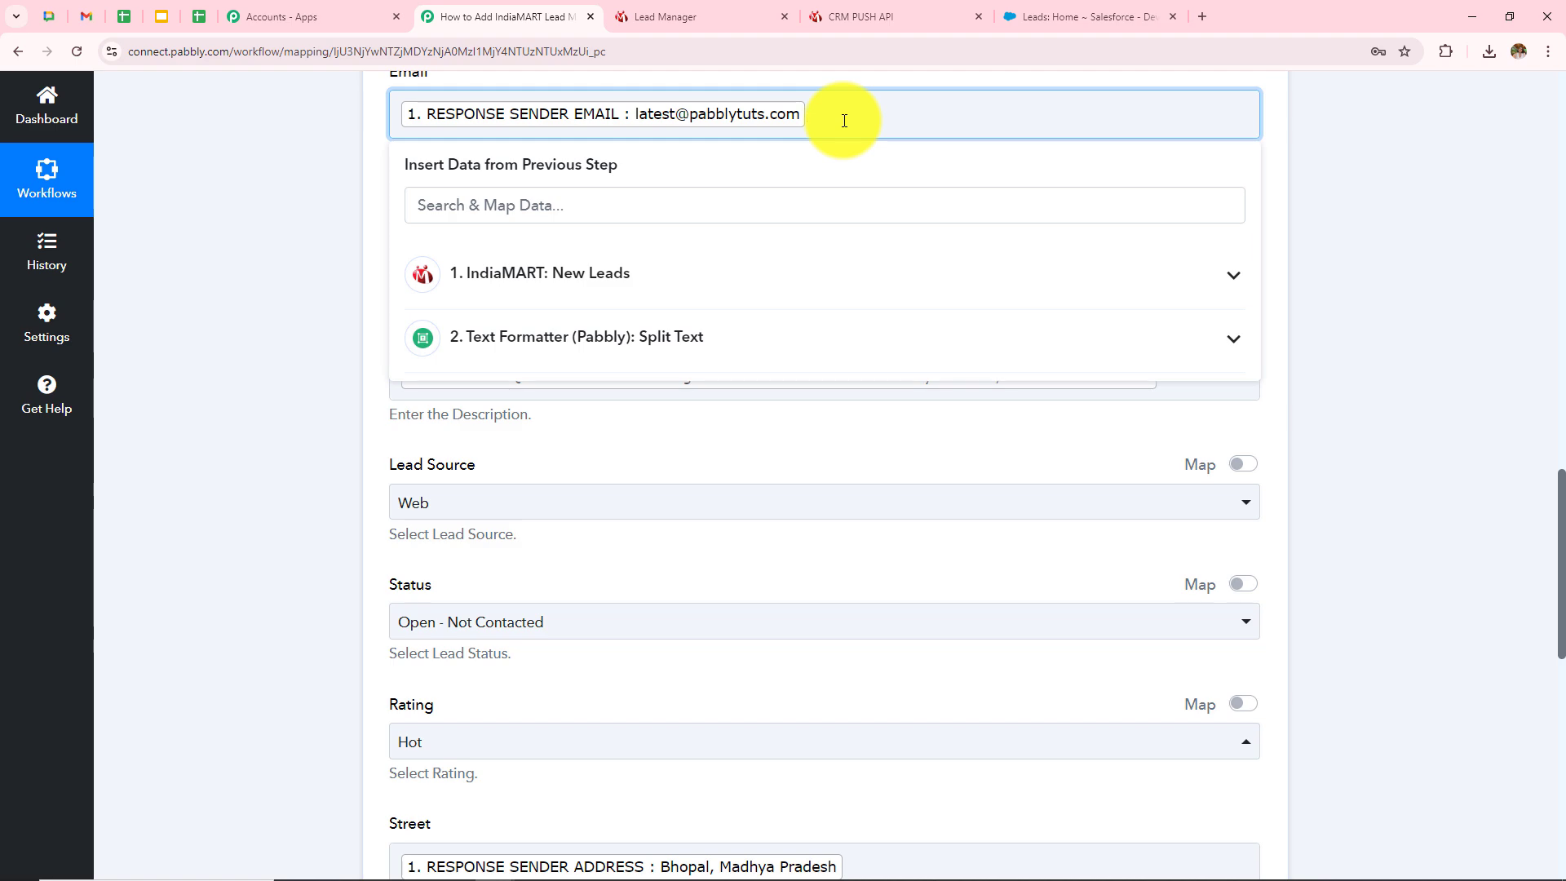
left_click(278, 237)
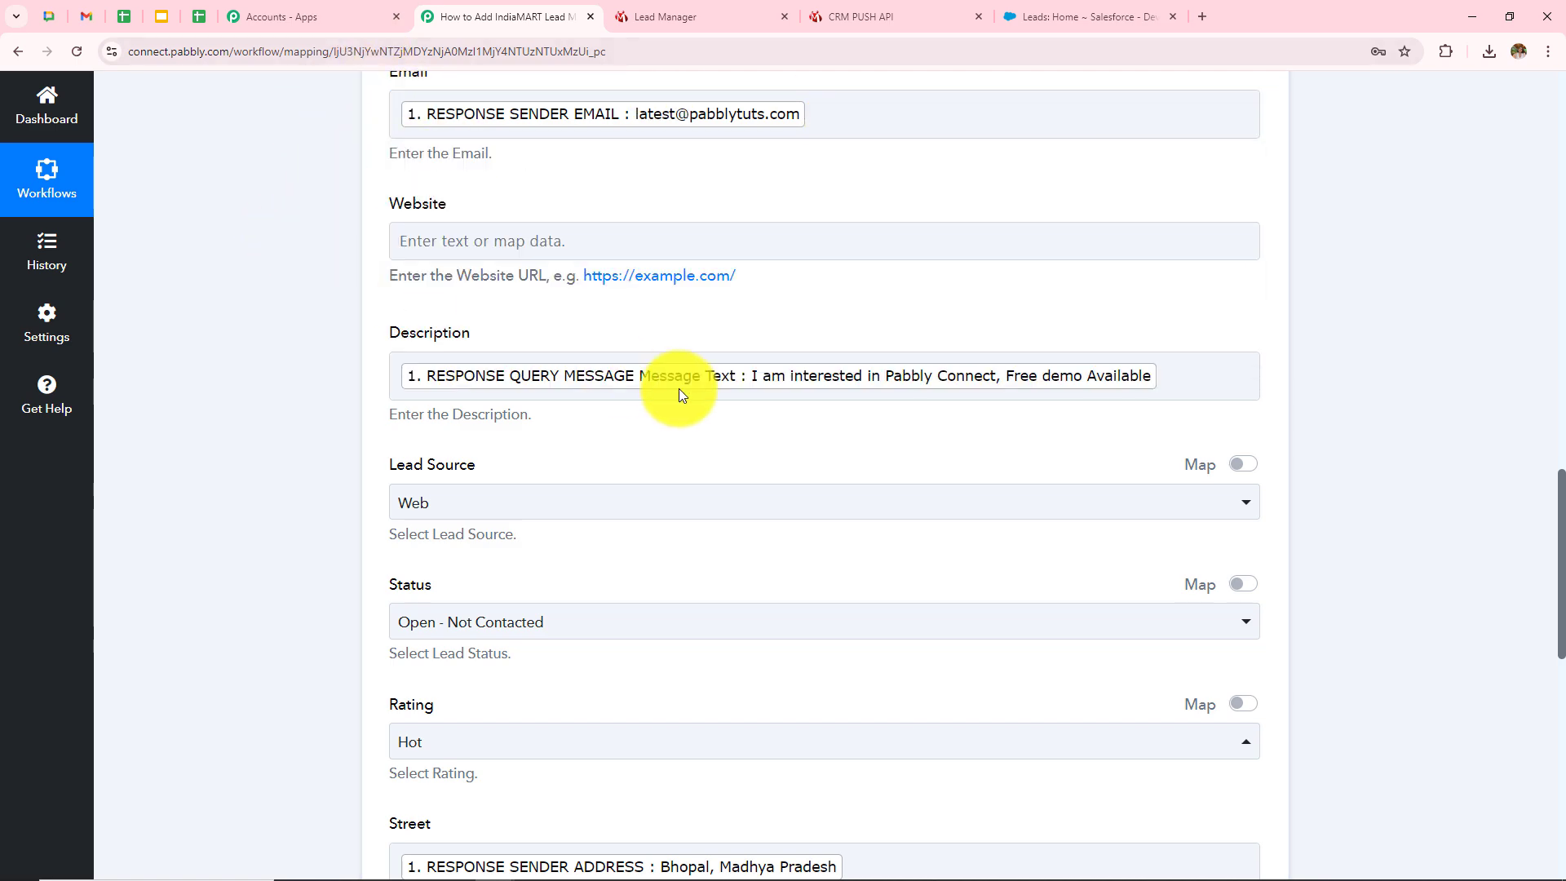
scroll(680, 392, "down", 4)
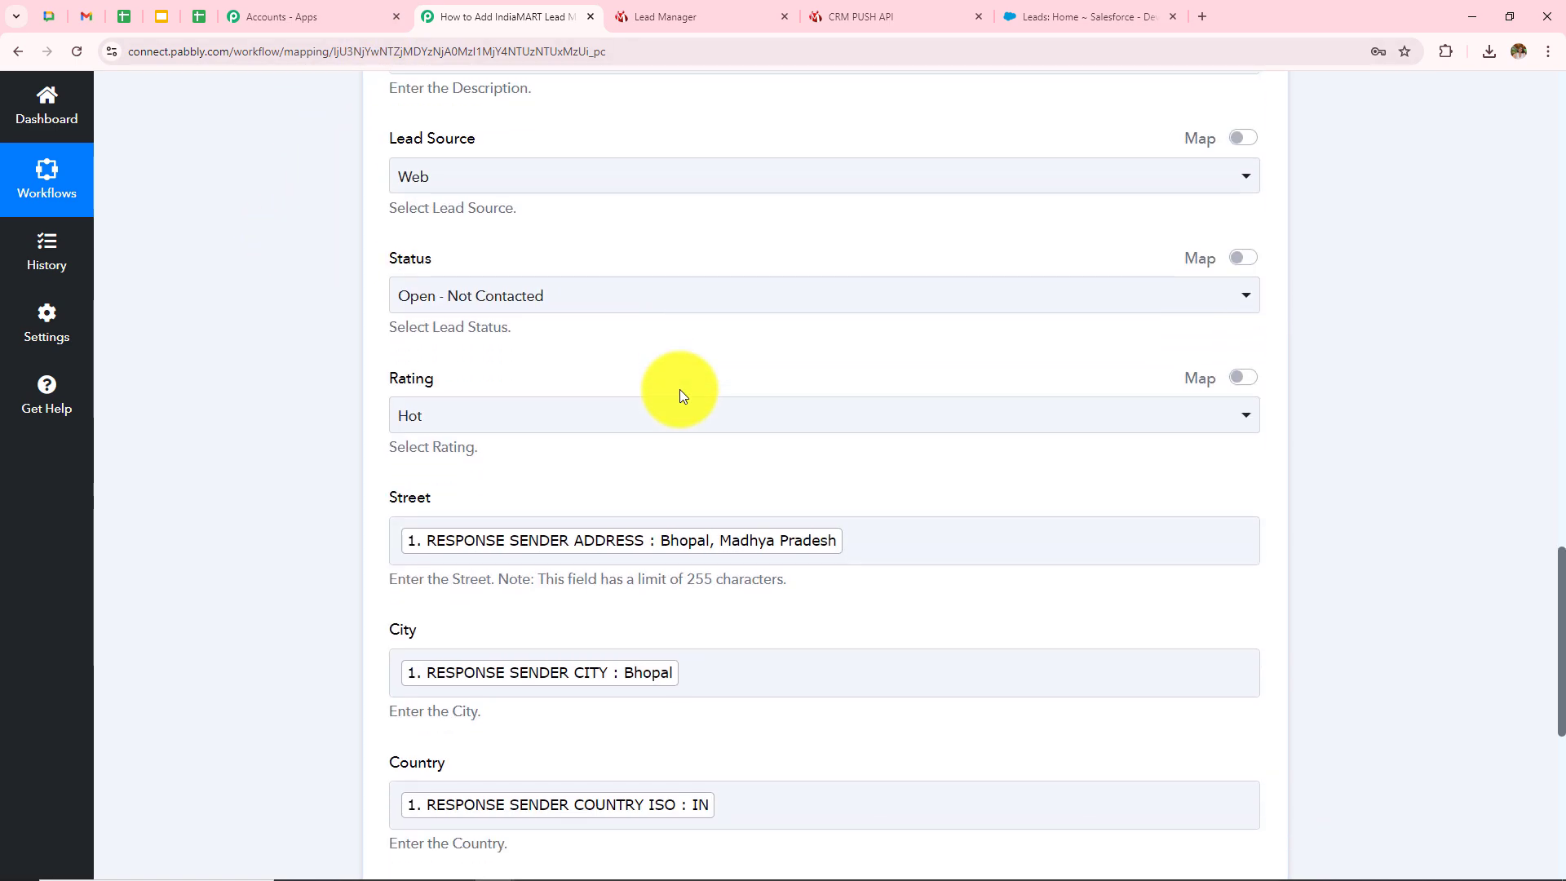
scroll(680, 396, "down", 3)
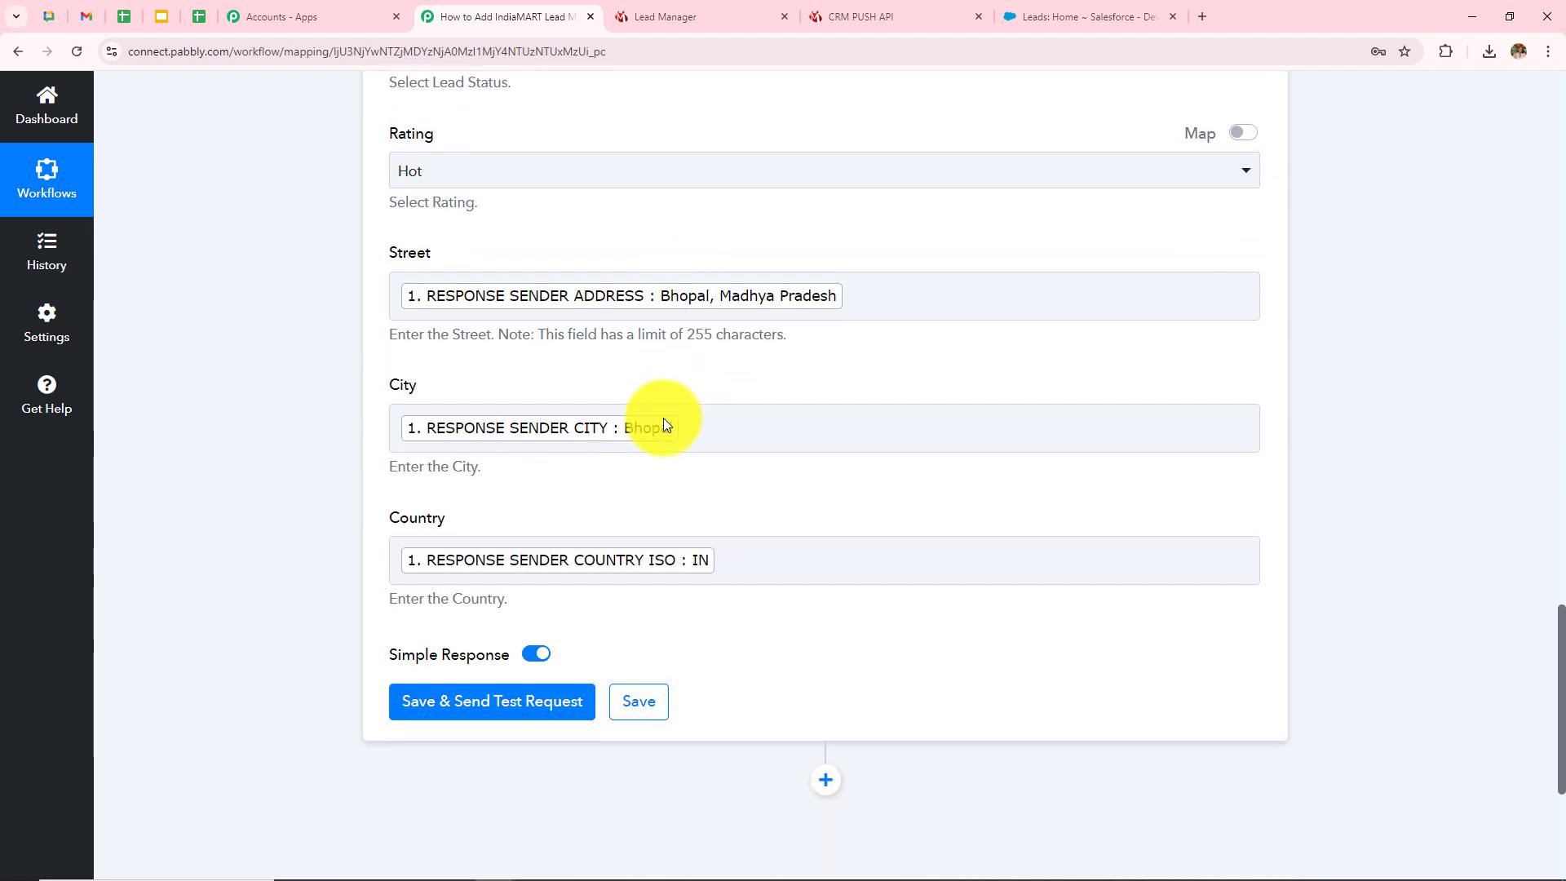
Step: Save the Create Lead action, send its test request and highlight the Id value in the response
scroll(620, 522, "down", 3)
left_click(512, 472)
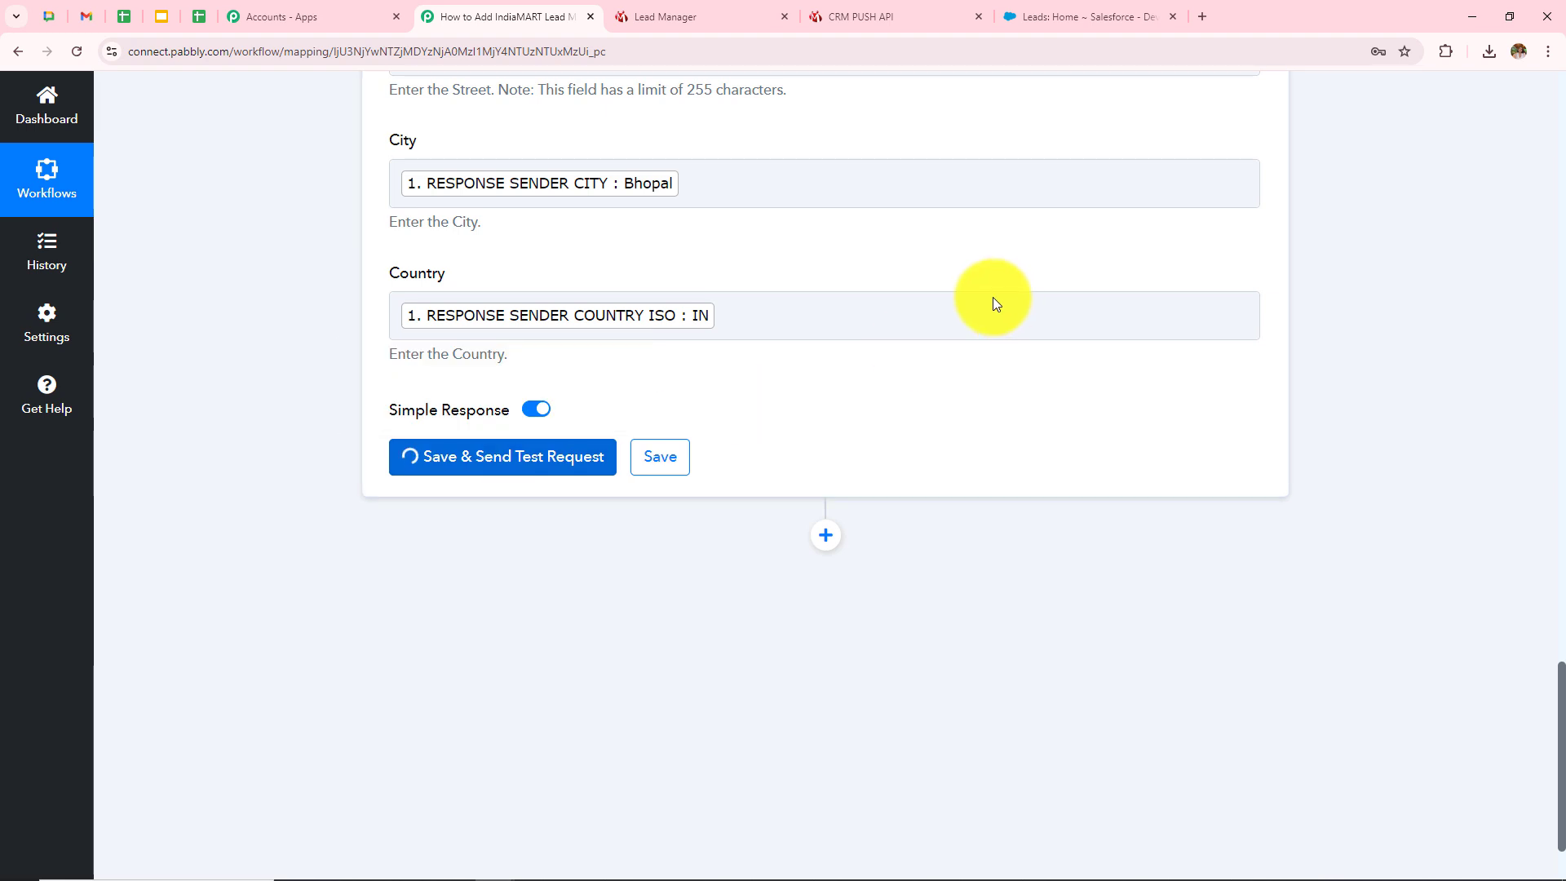
left_click_drag(1058, 527, 776, 517)
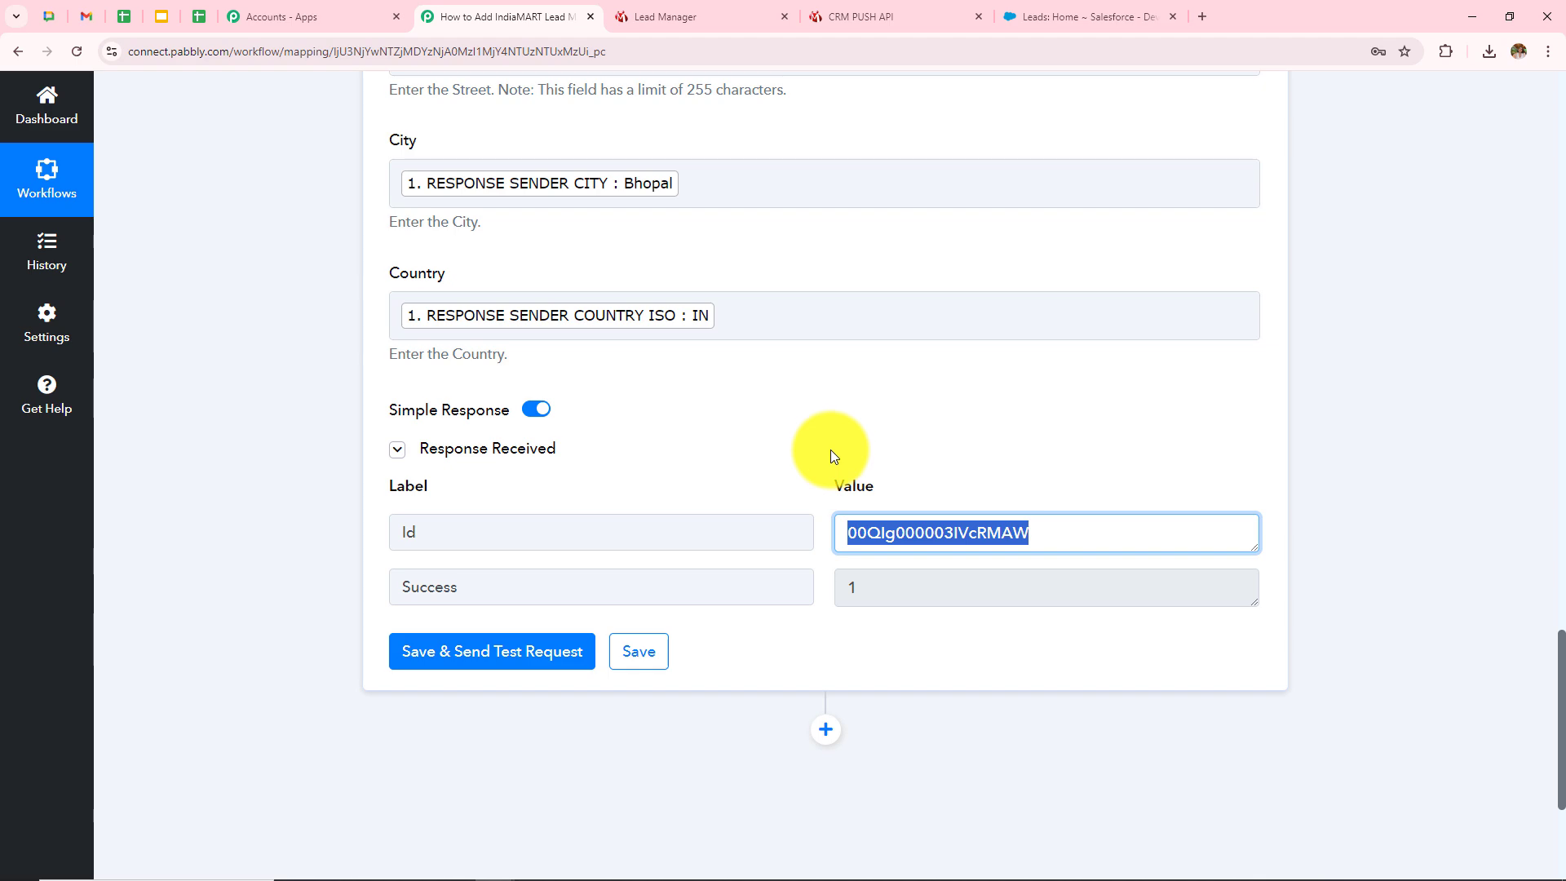
Step: Switch to Salesforce and open the newly created lead's record from the recent items at its Lead Detail section
left_click(1084, 16)
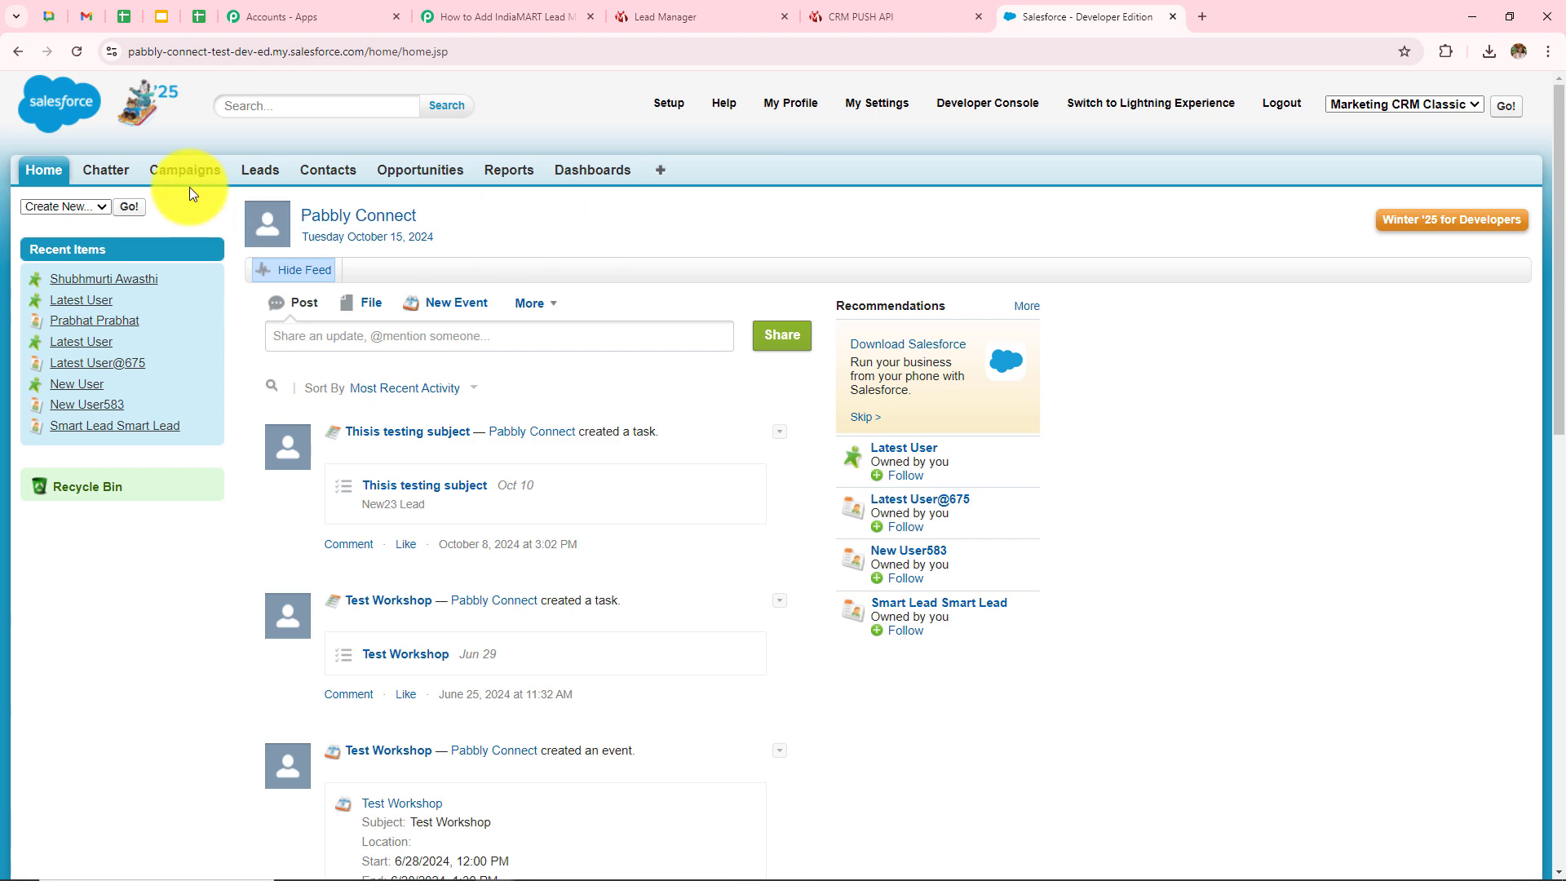
left_click(261, 171)
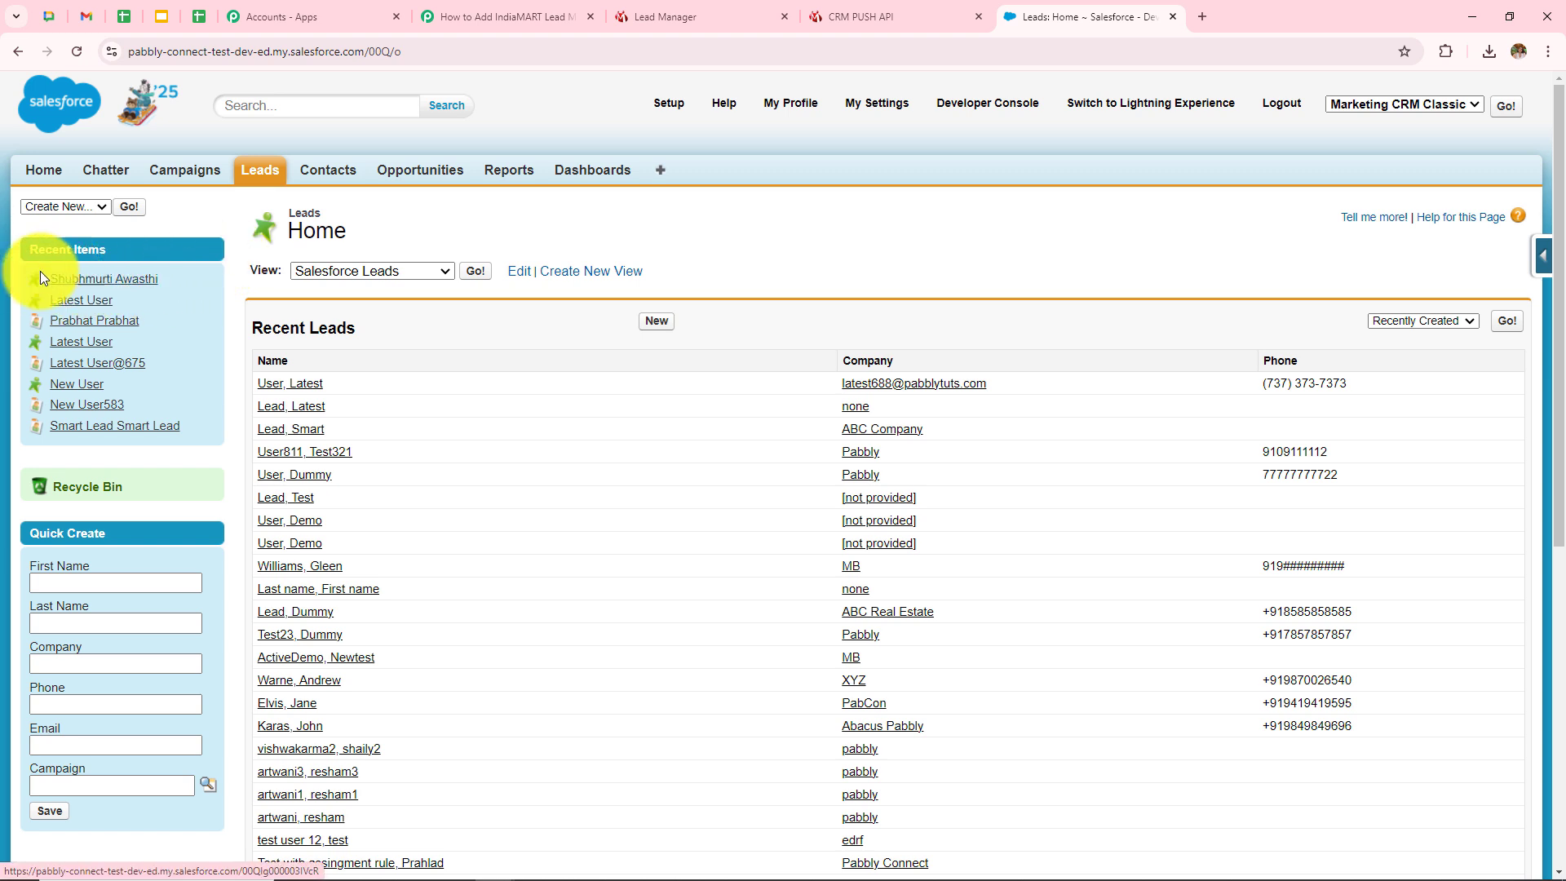
left_click(82, 282)
scroll(814, 325, "down", 5)
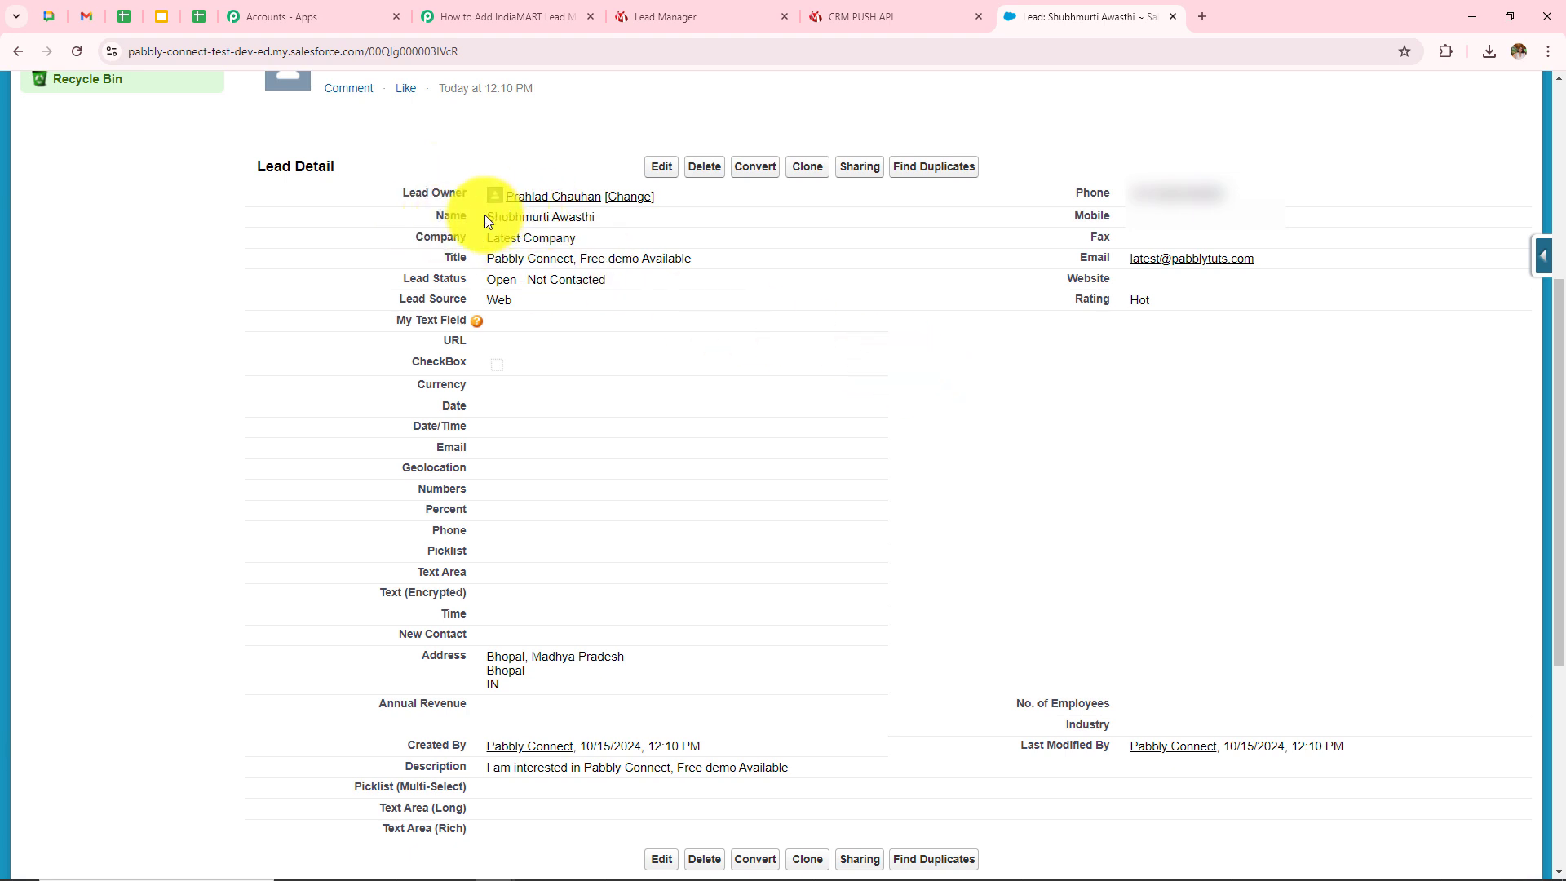
Step: Check the new lead's name, company, title, status, phone, email, address and description against the mapped IndiaMART data
left_click_drag(485, 215, 595, 217)
left_click_drag(483, 238, 624, 241)
left_click_drag(484, 260, 743, 271)
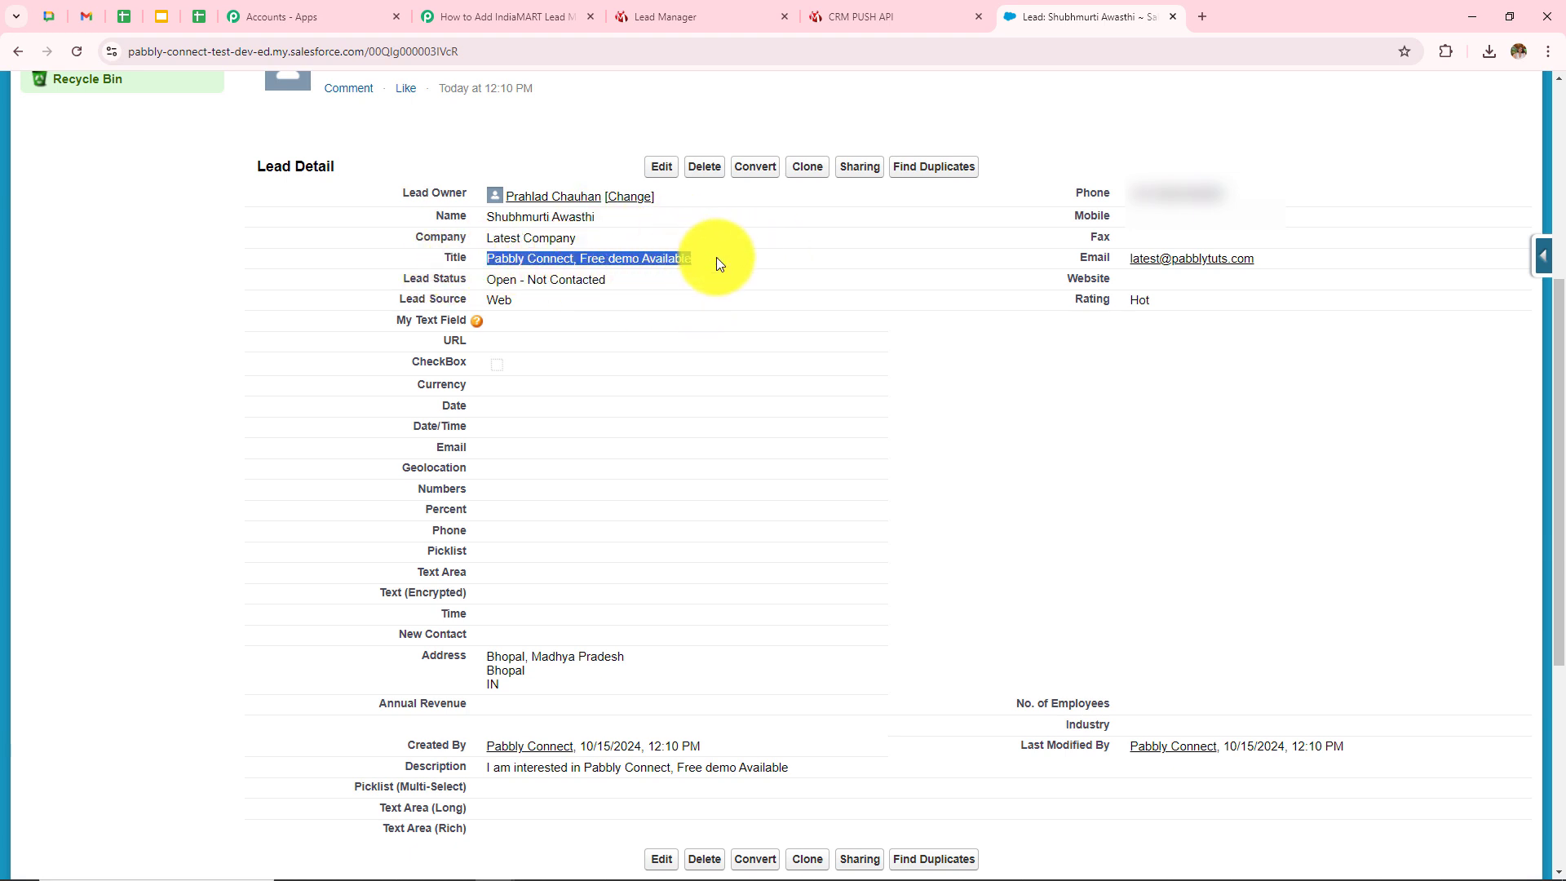
left_click(717, 258)
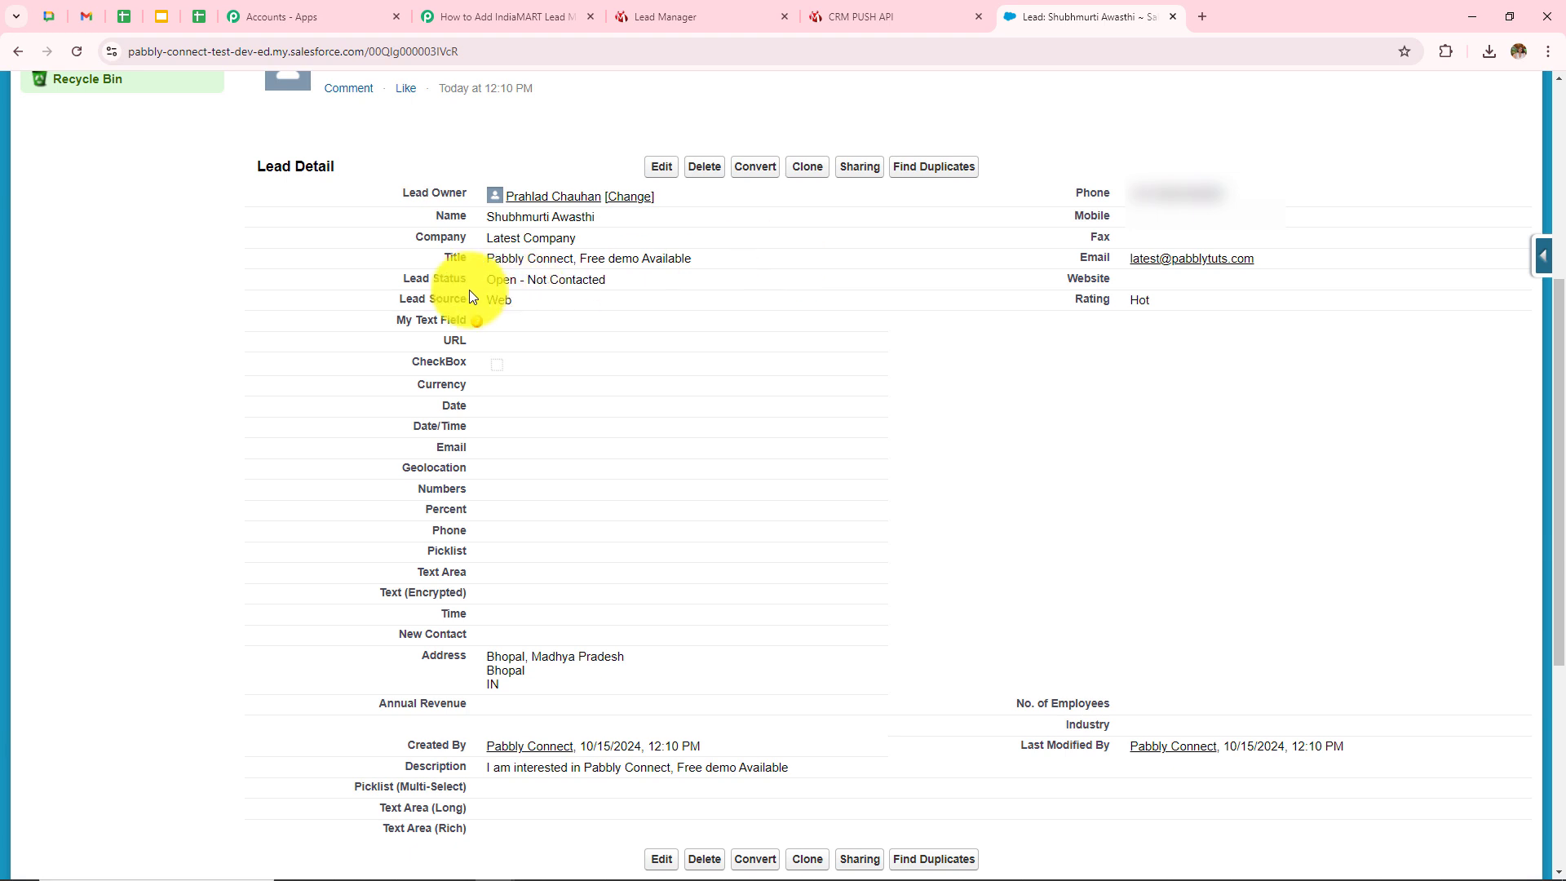
left_click_drag(481, 288, 661, 288)
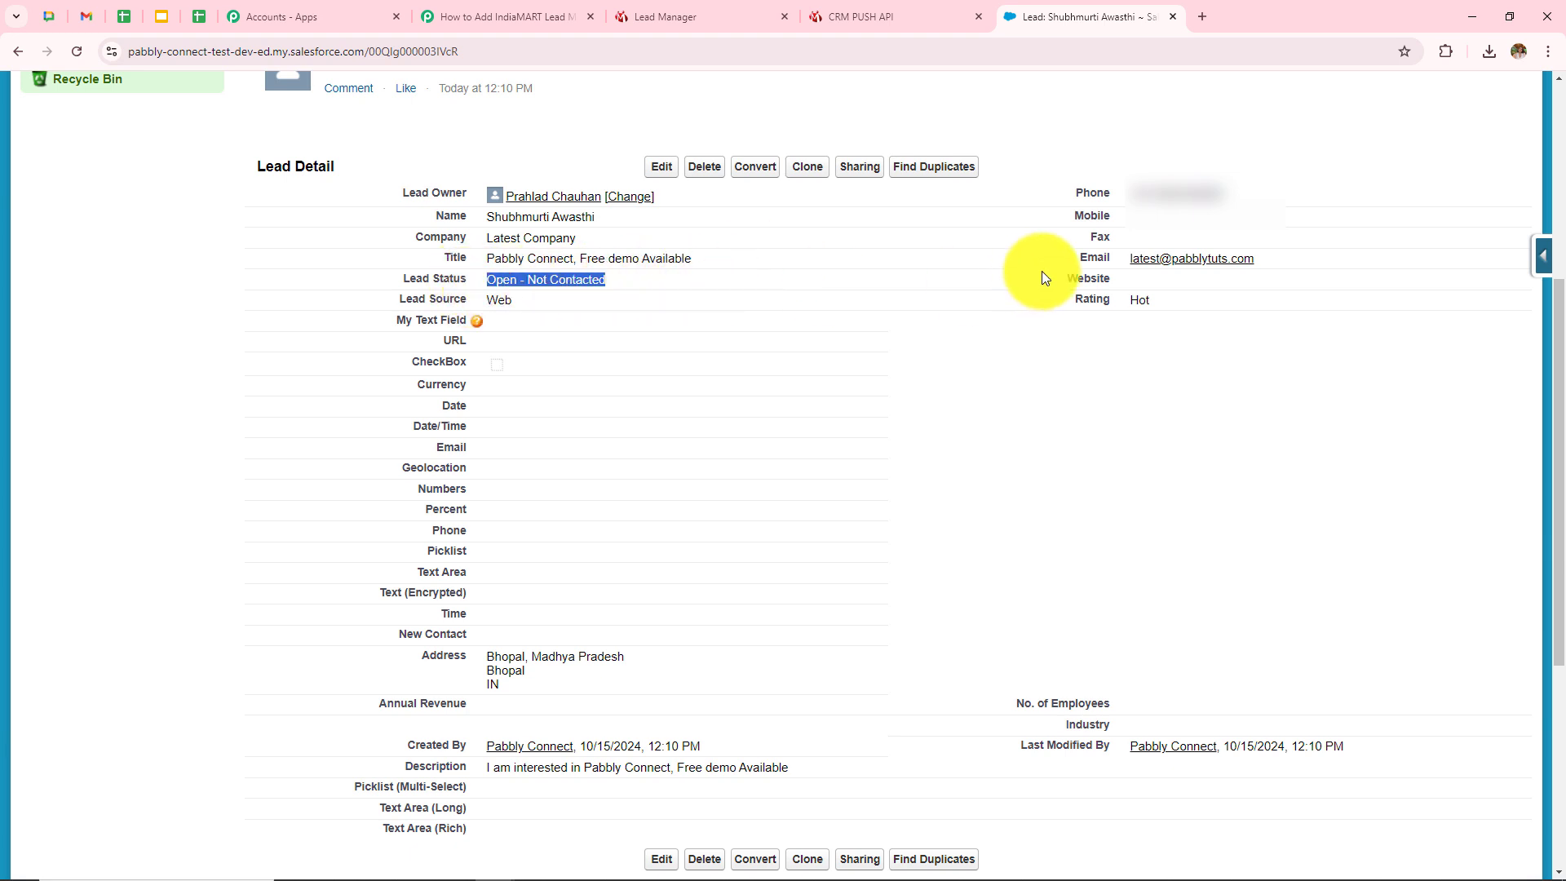
left_click_drag(1130, 193, 1299, 200)
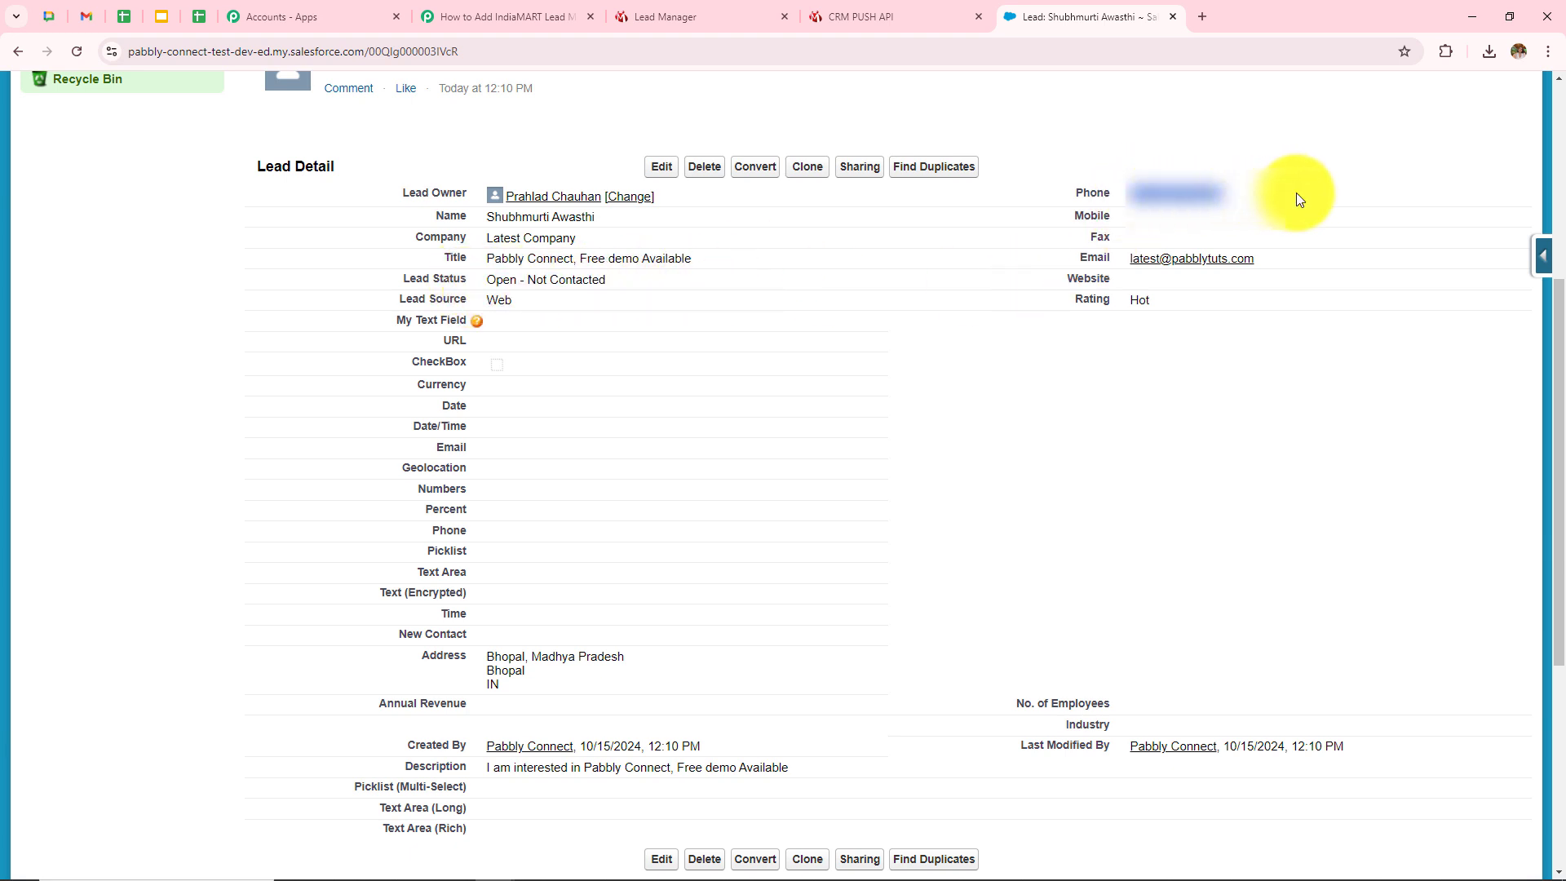
left_click_drag(1123, 258, 1329, 259)
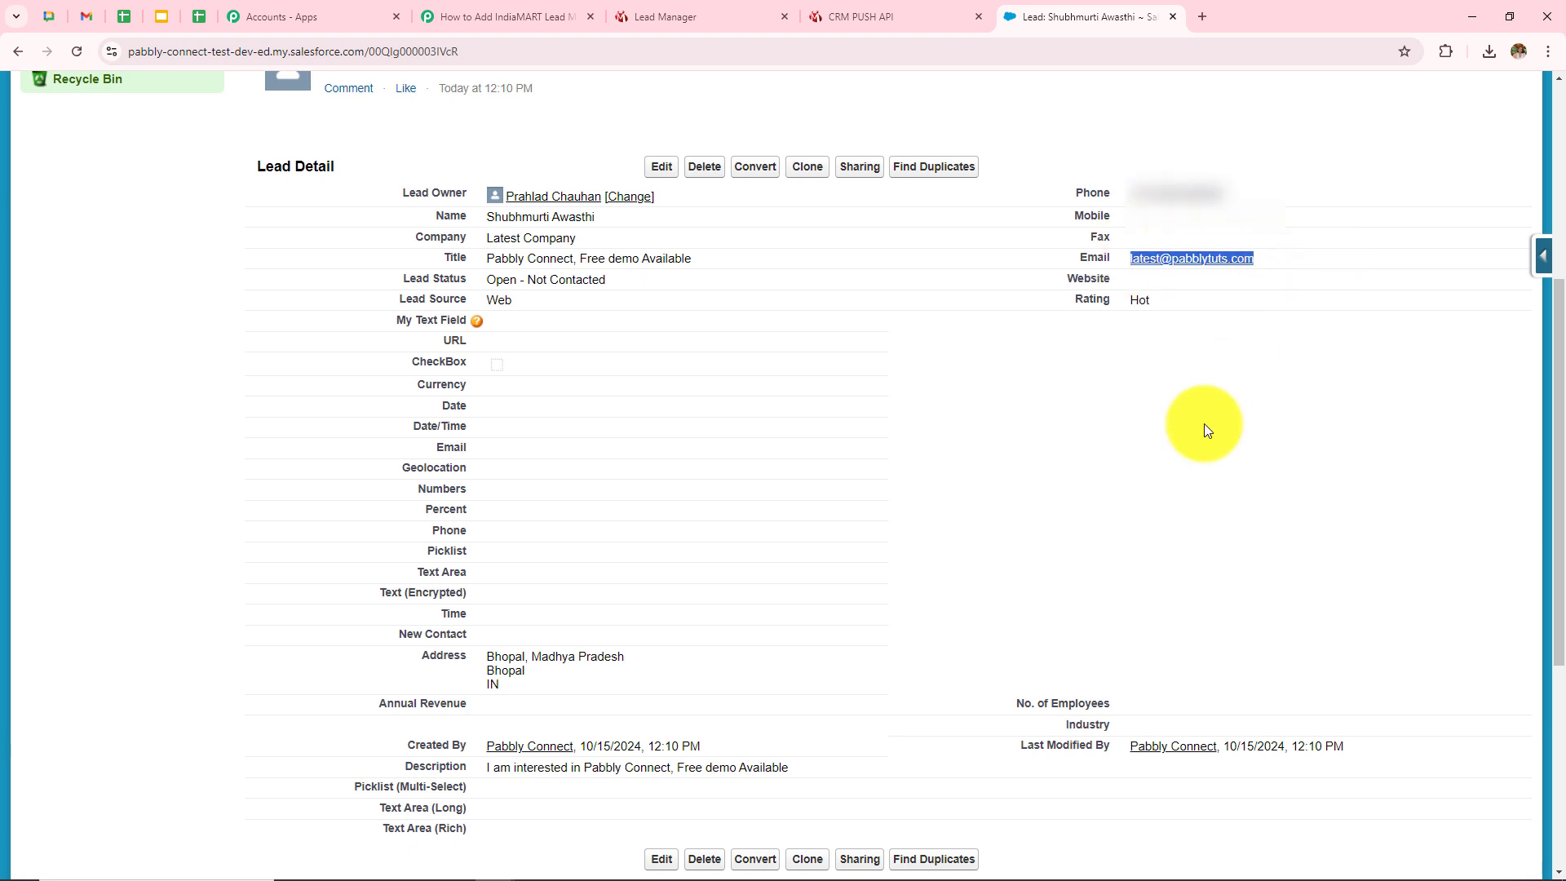
left_click(1219, 494)
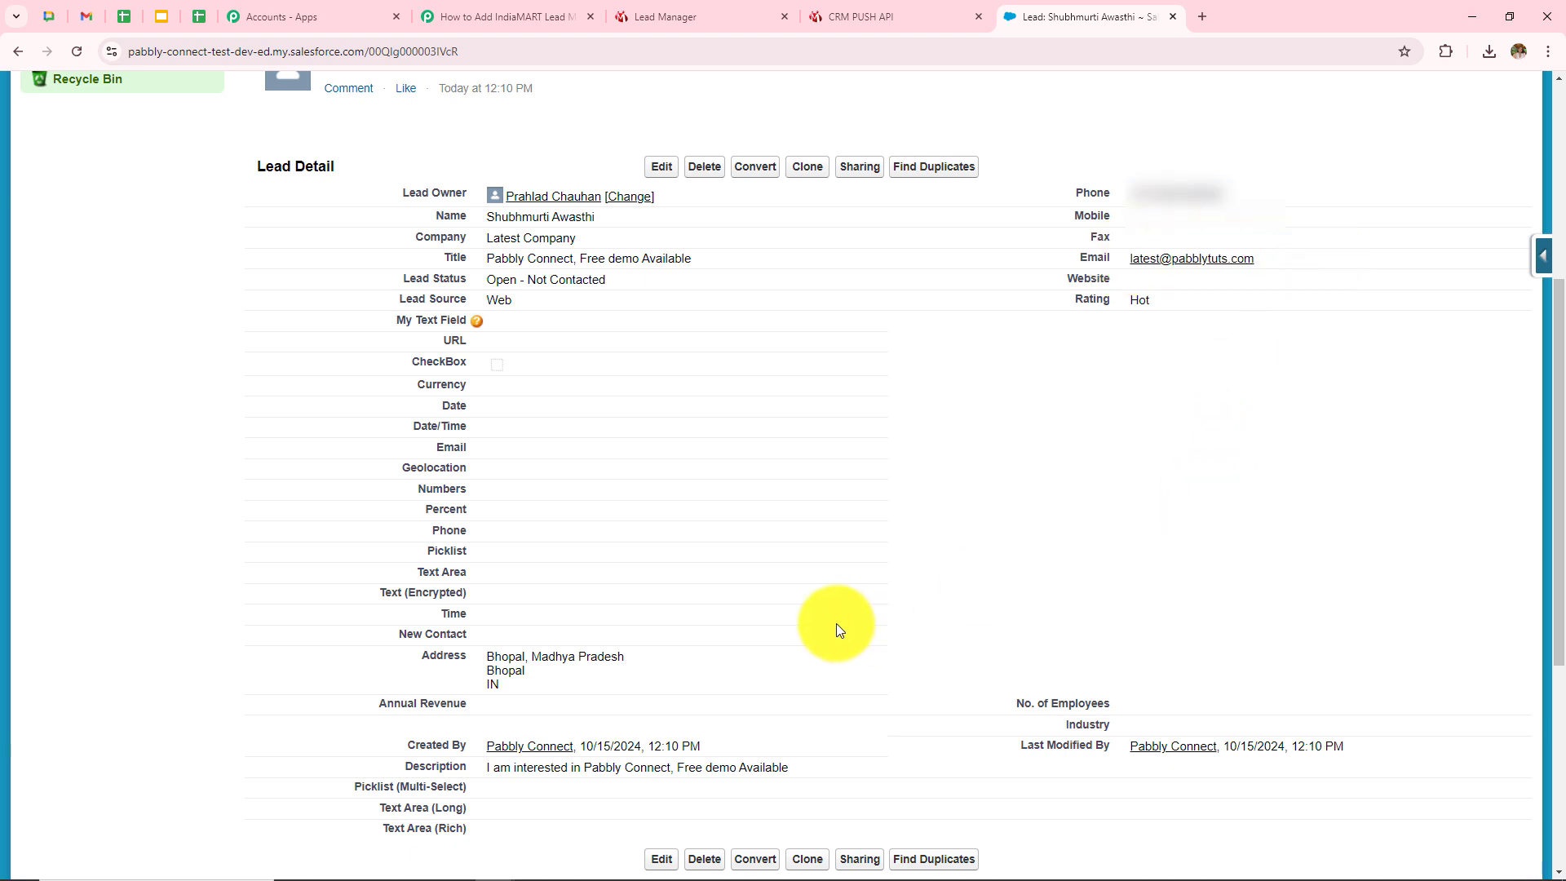
left_click_drag(480, 658, 599, 722)
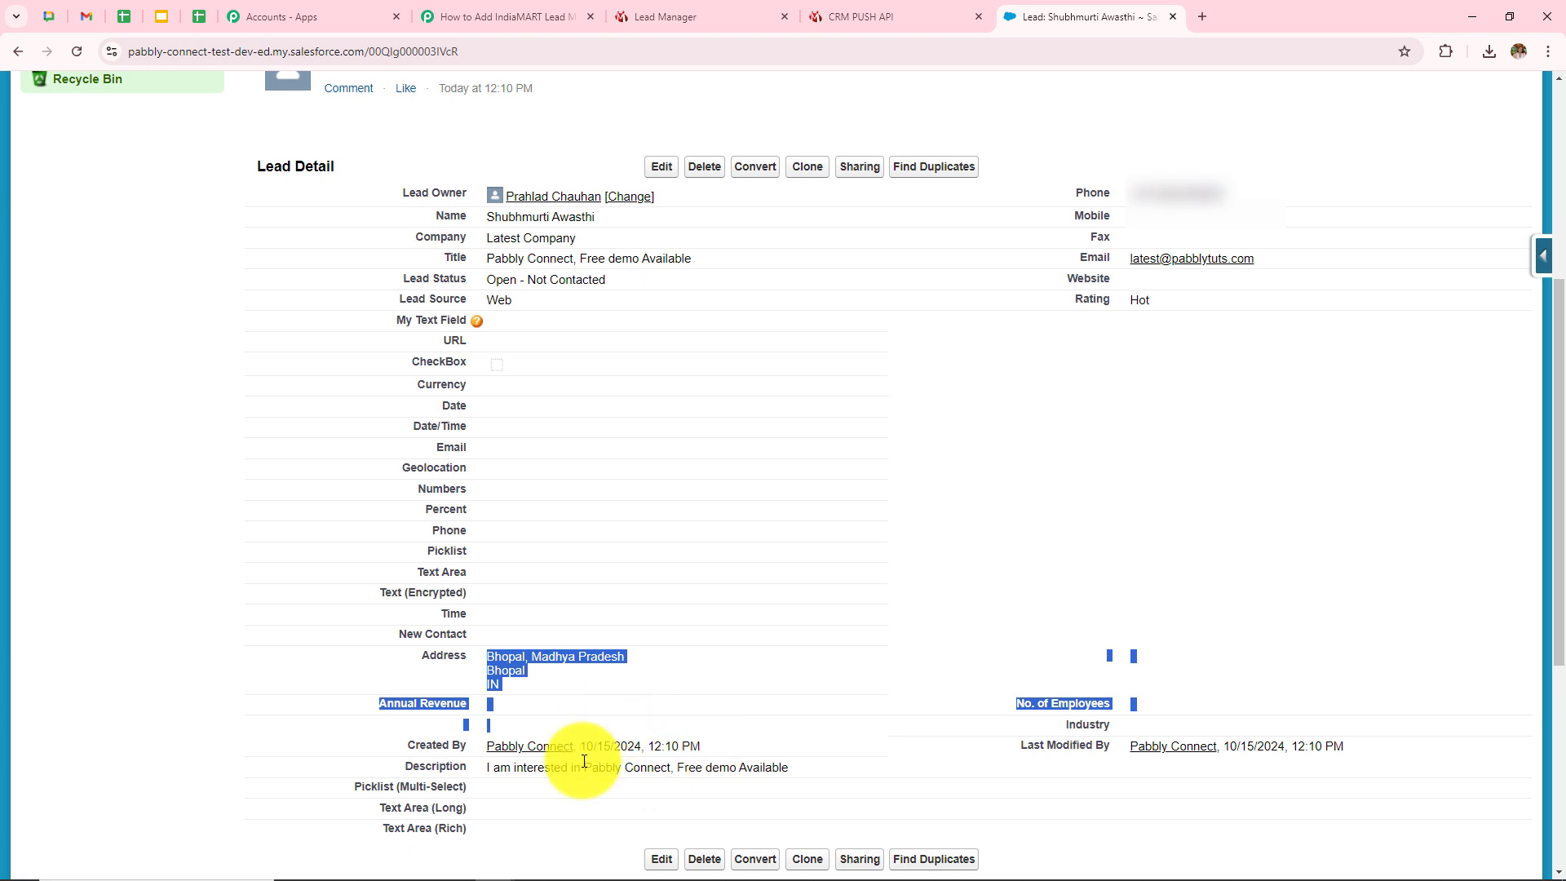
left_click_drag(483, 768, 826, 772)
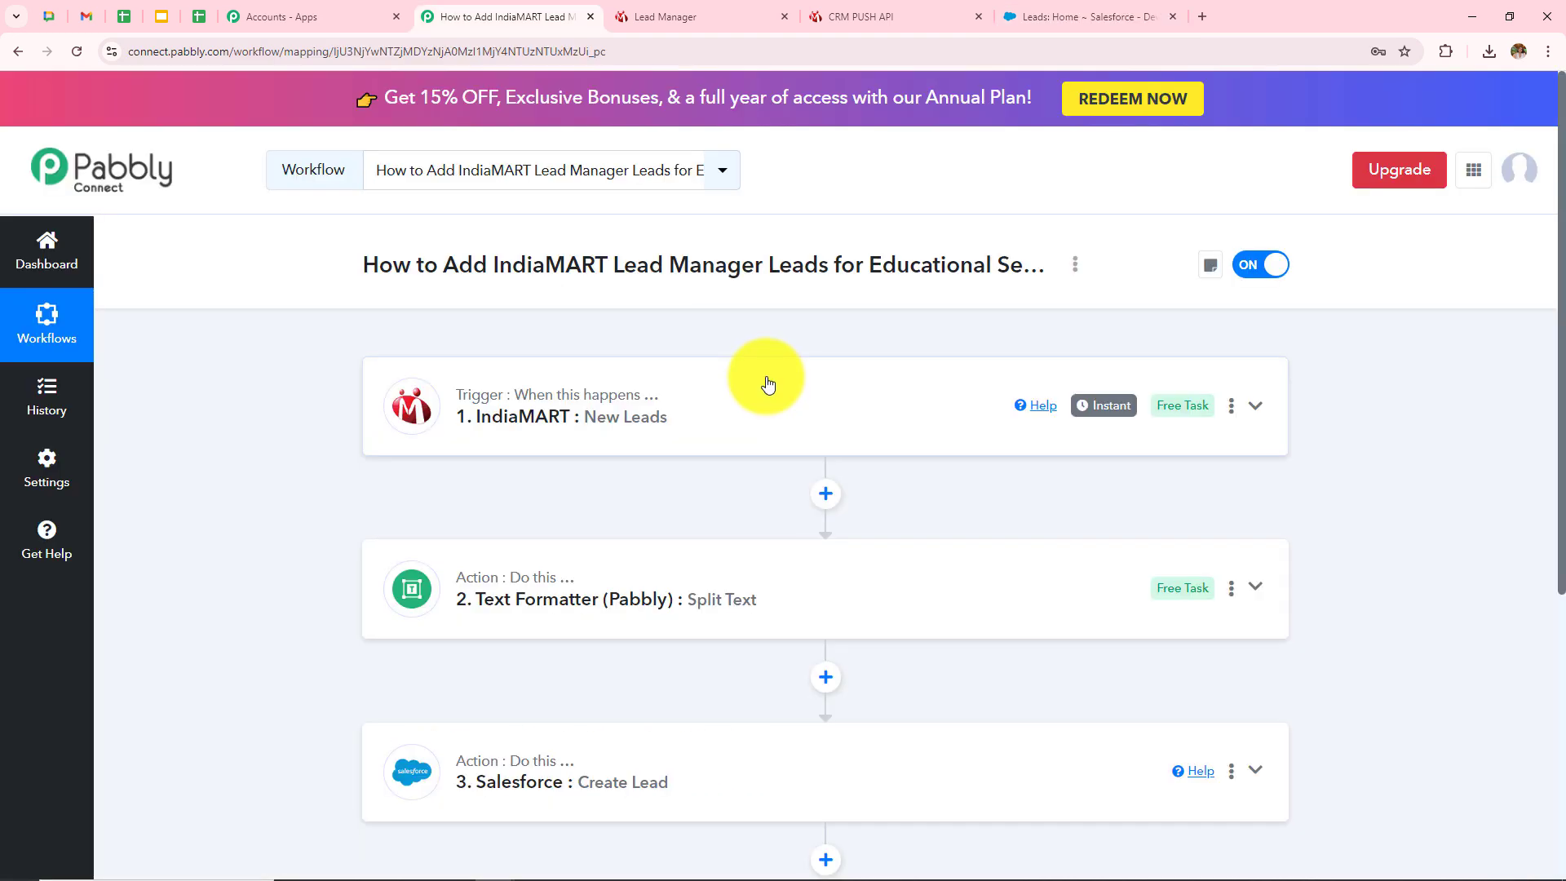
Step: Return to the Pabbly Connect workflow and review the IndiaMART New Leads trigger's webhook setup and captured response
left_click(766, 398)
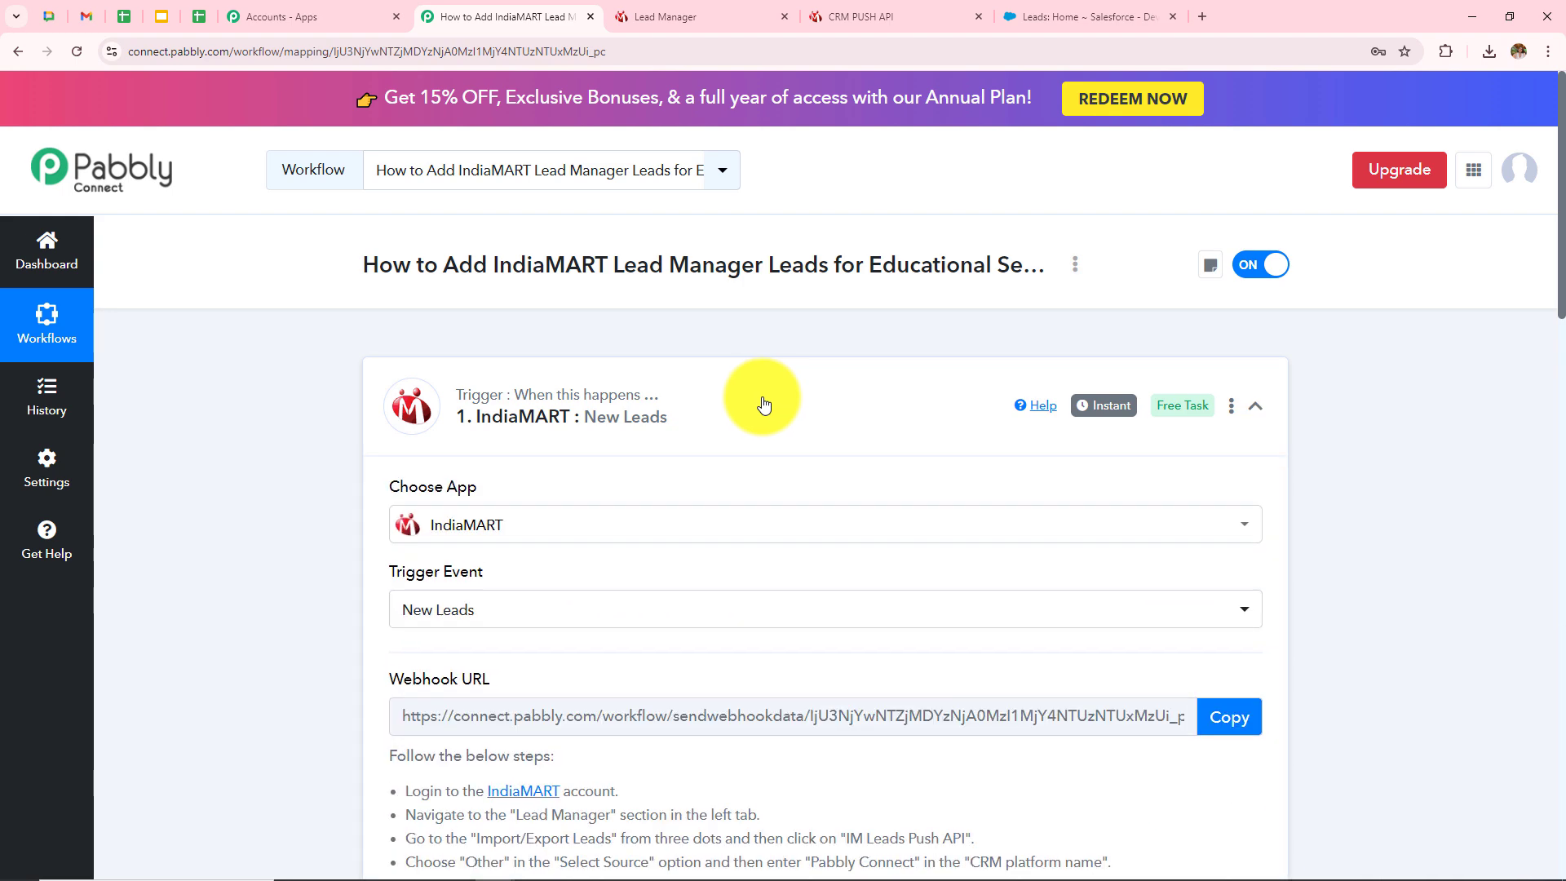
scroll(763, 404, "down", 4)
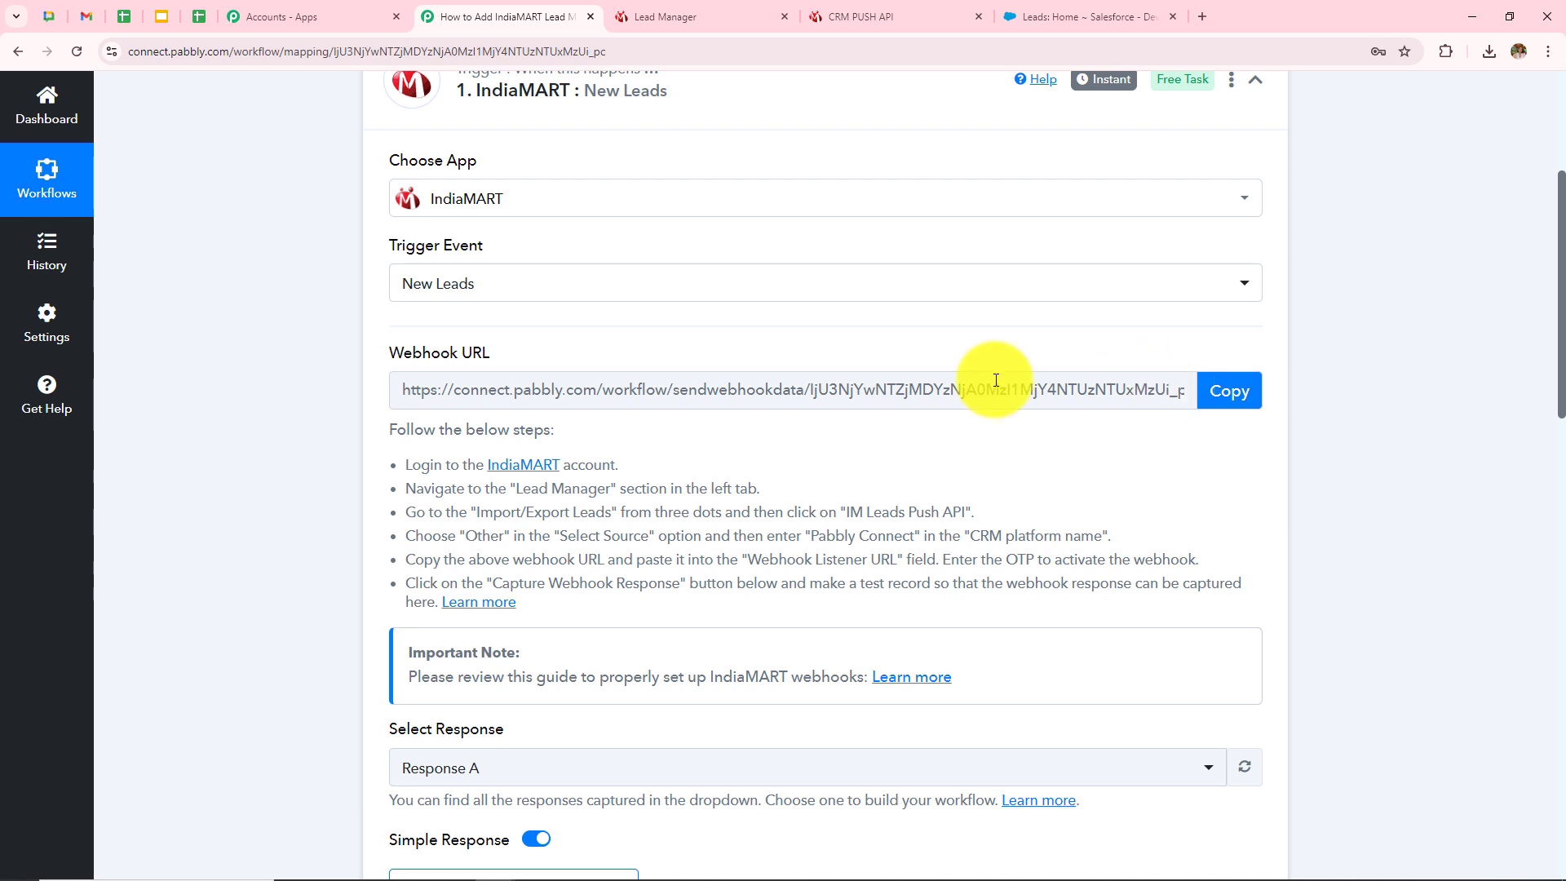
scroll(867, 349, "down", 7)
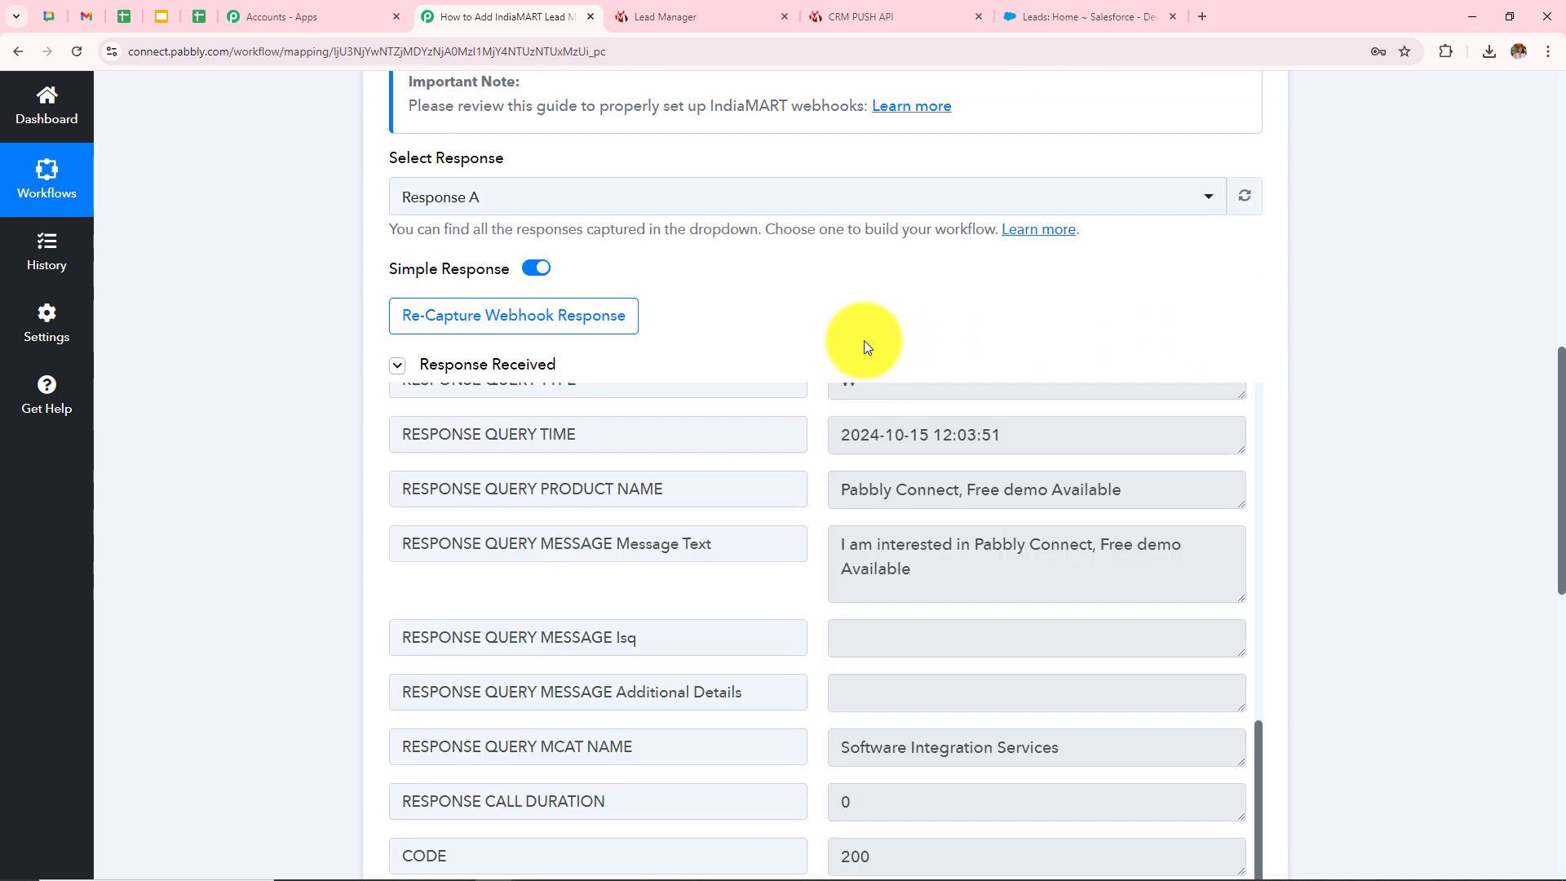
scroll(864, 341, "down", 2)
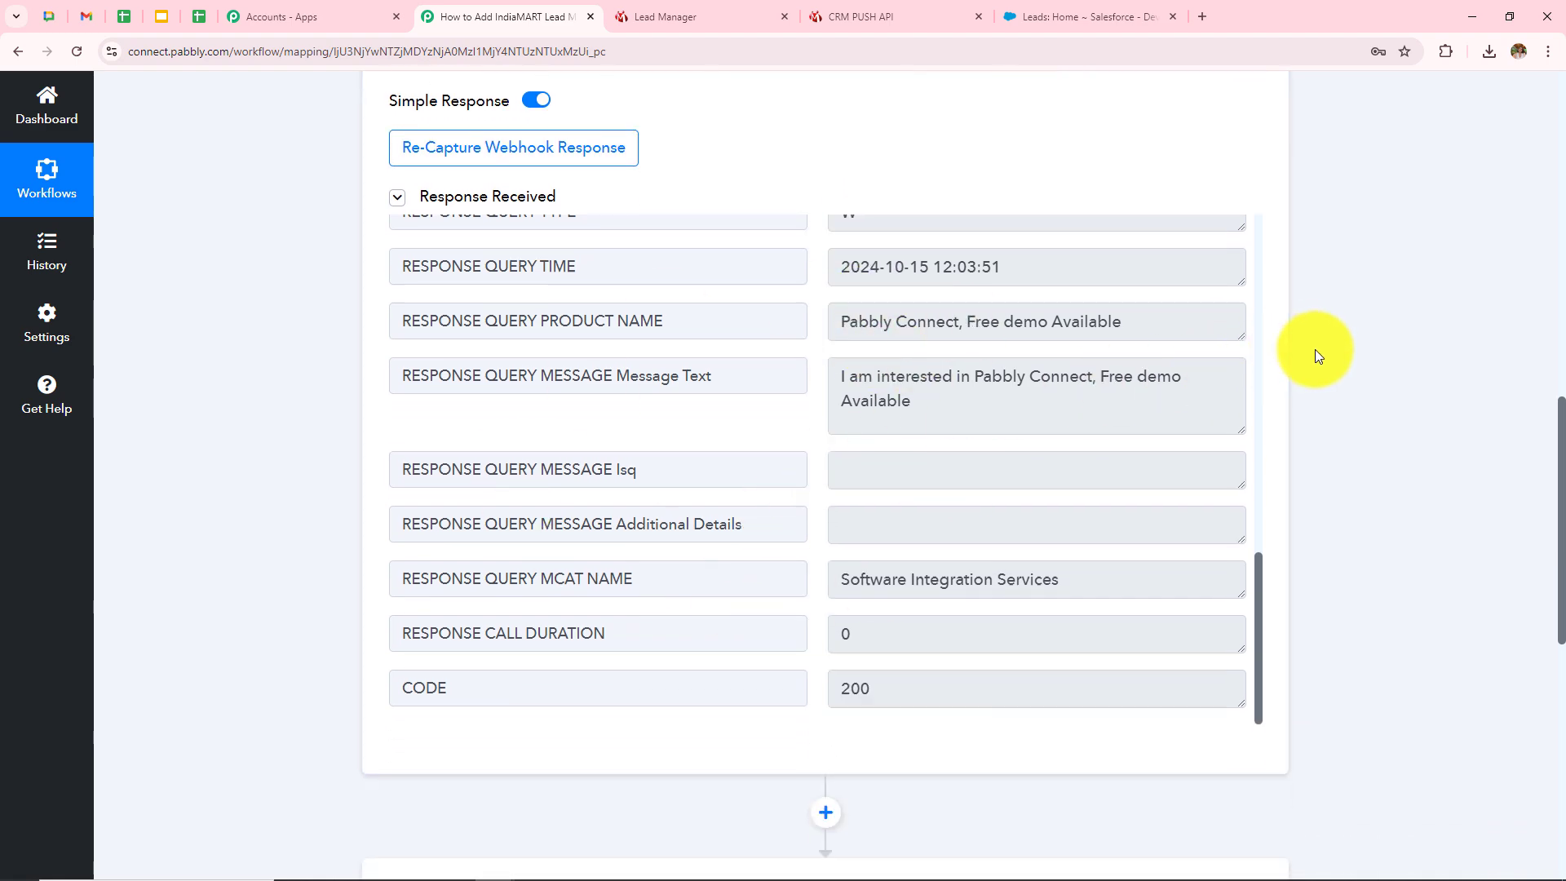
scroll(1315, 349, "down", 8)
Step: Expand the Salesforce Create Lead action and review its field mappings from Last Name through Country
left_click(629, 442)
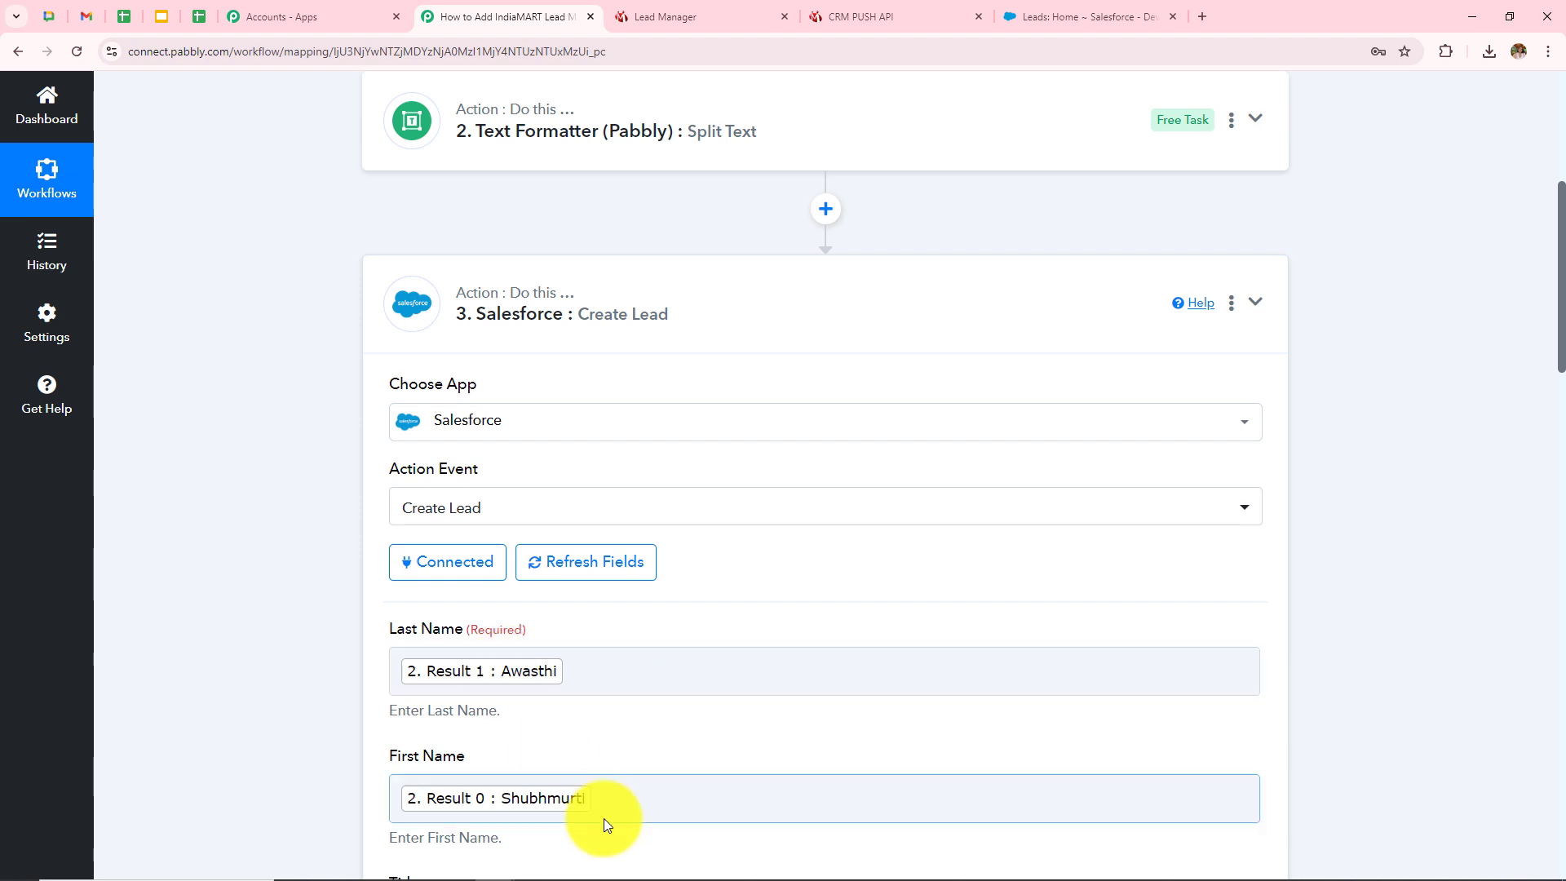
scroll(604, 722, "down", 3)
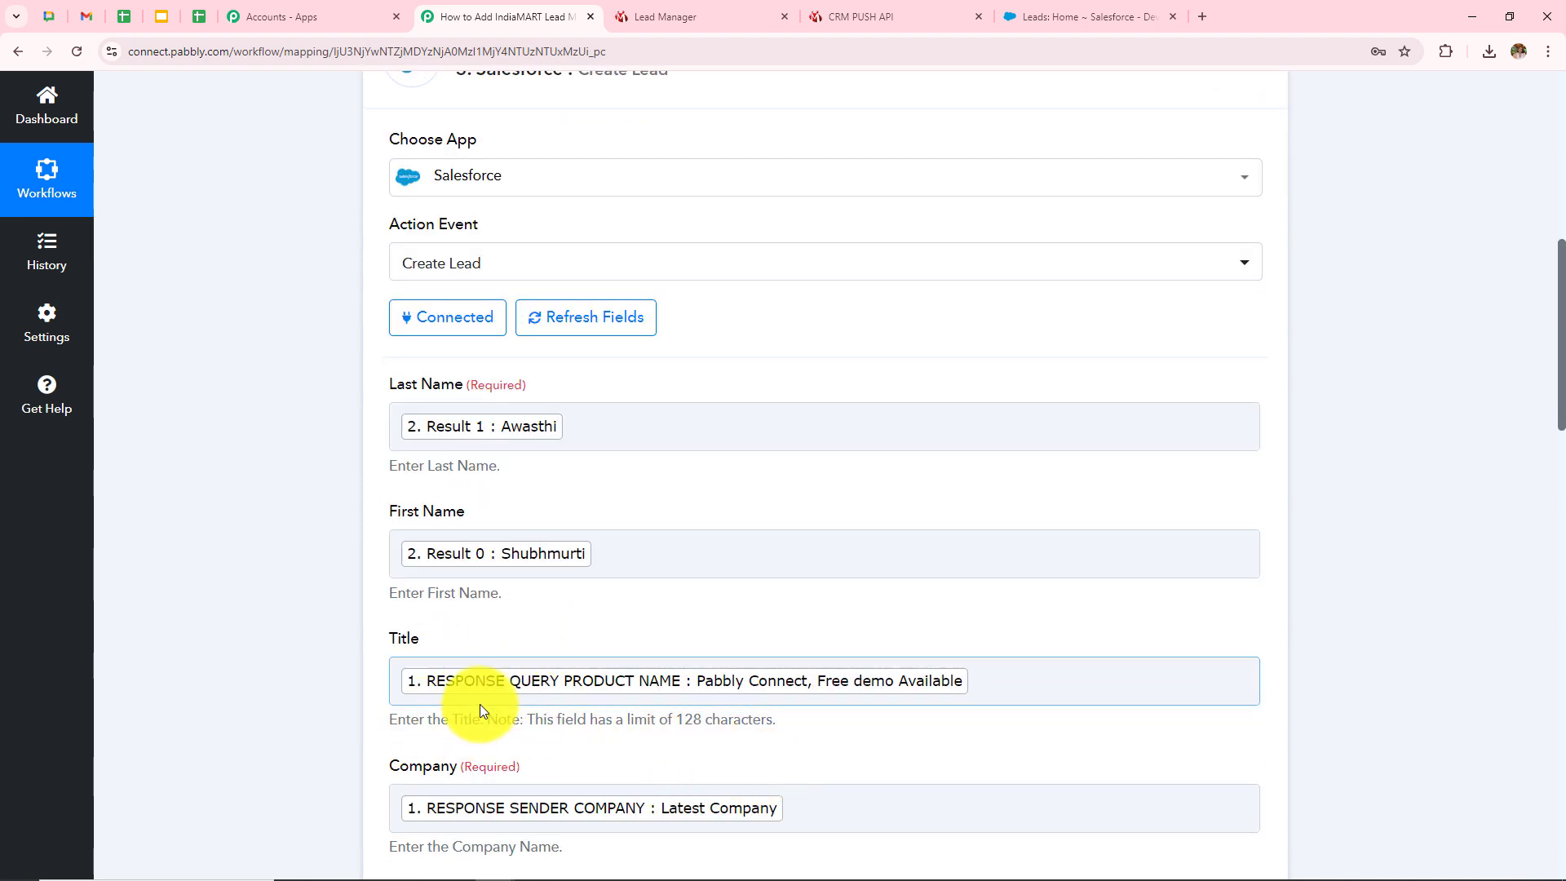
scroll(846, 653, "down", 10)
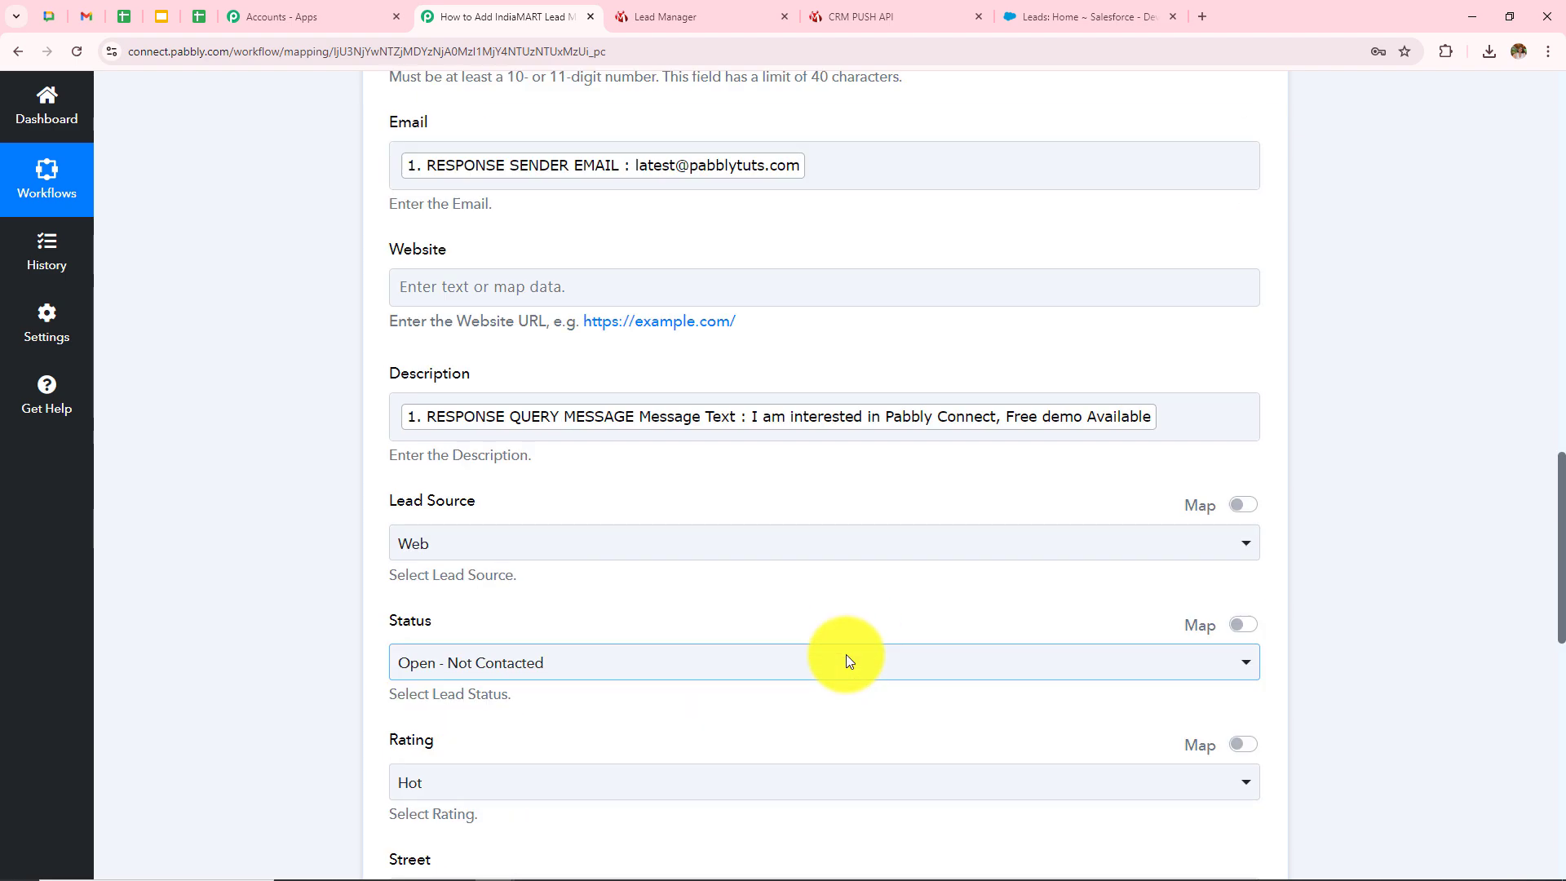
scroll(819, 501, "down", 2)
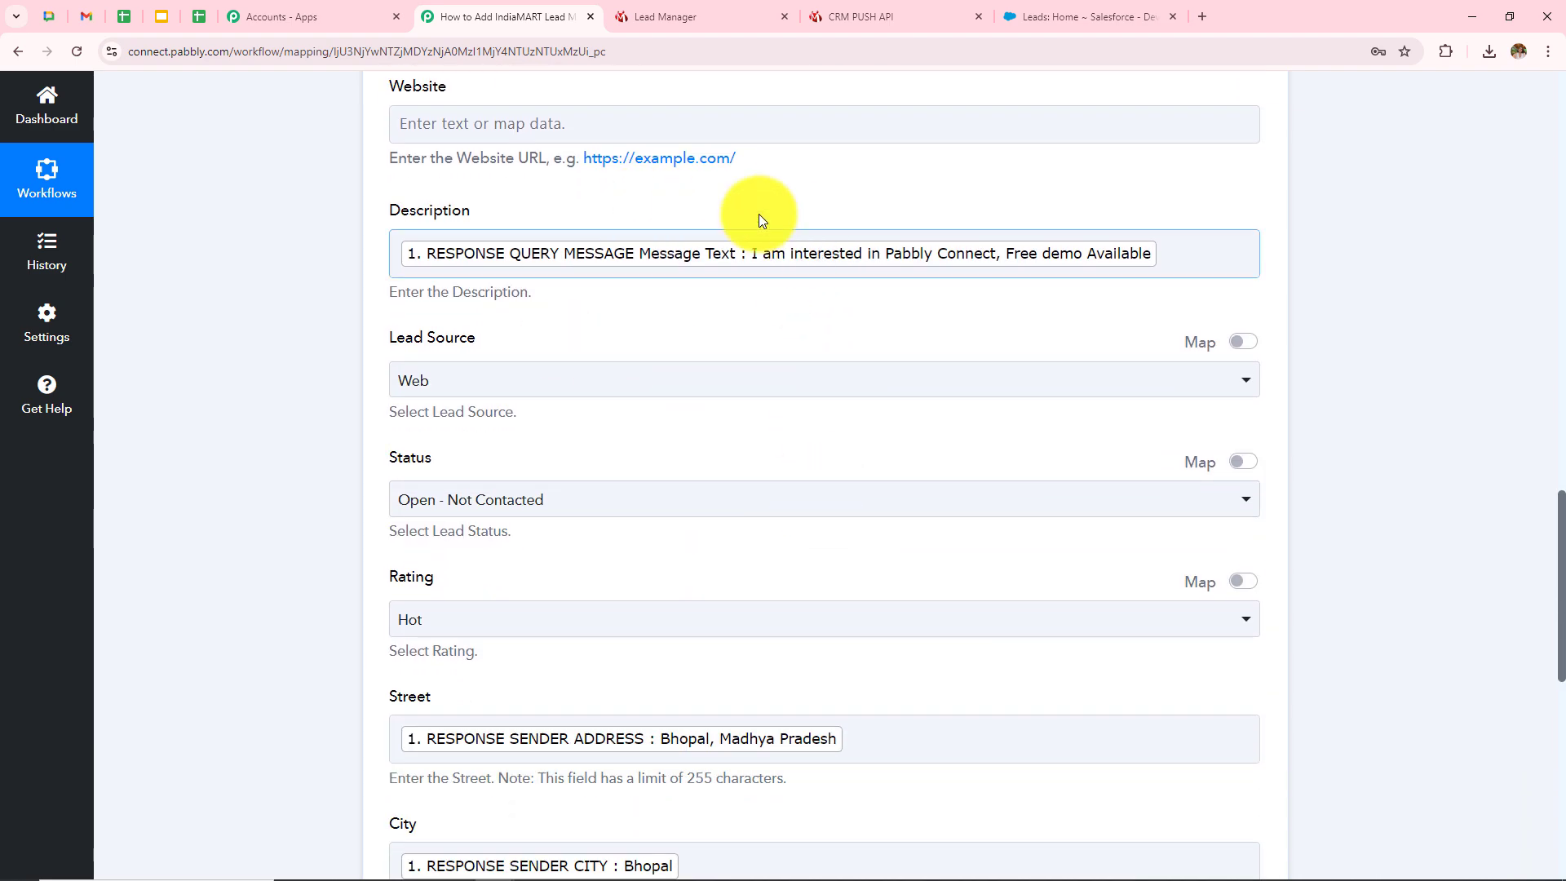
scroll(718, 424, "down", 1)
scroll(732, 459, "down", 4)
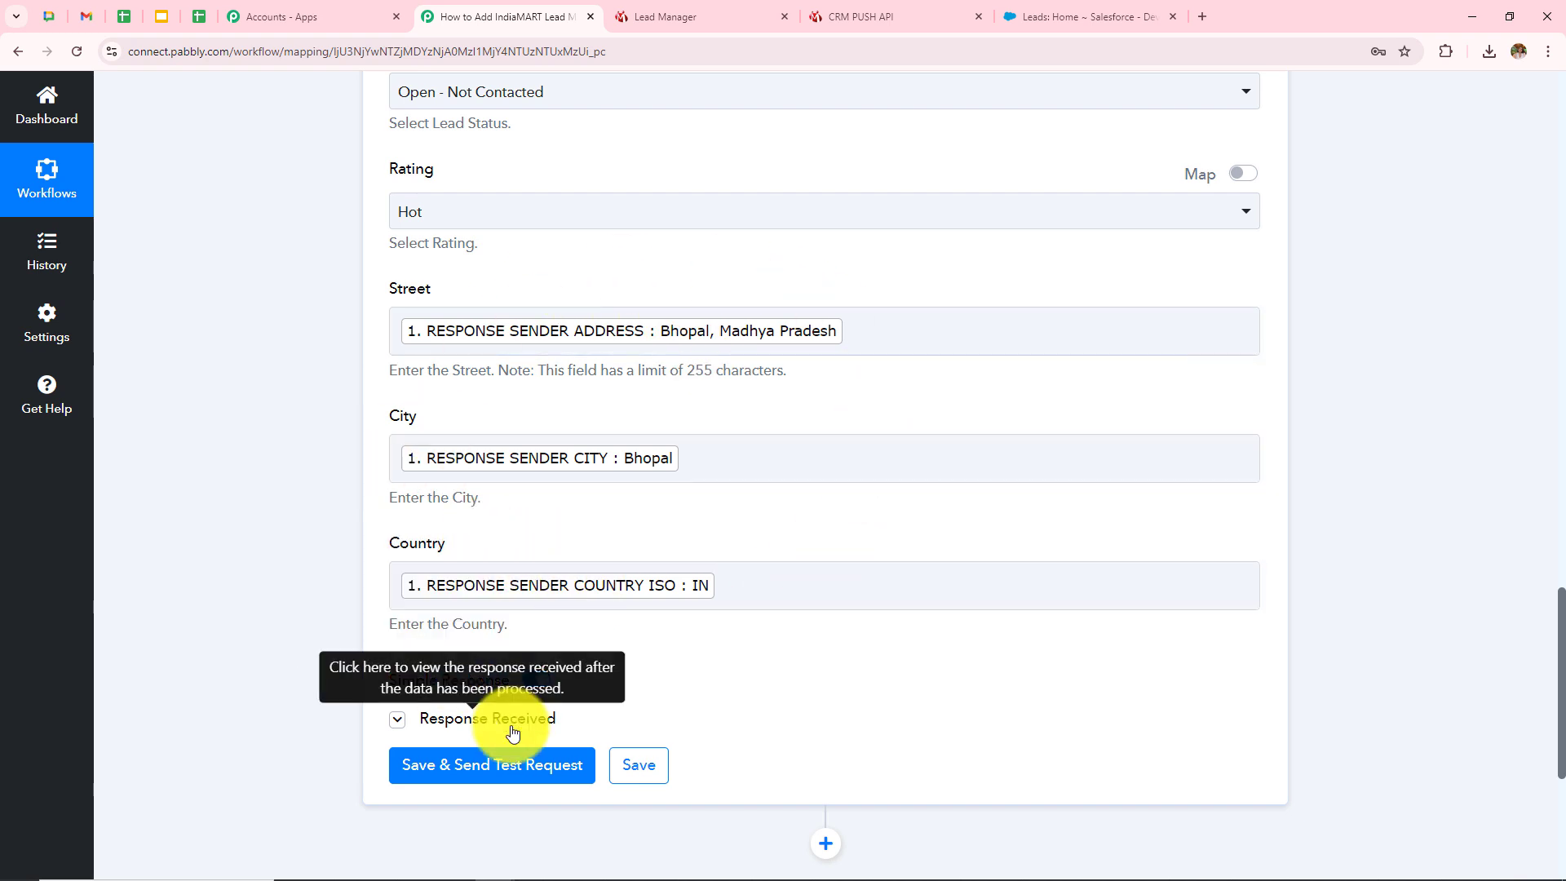
Step: Expand the Create Lead action's received response, check it and switch back to the Salesforce leads page
left_click(489, 719)
scroll(803, 588, "down", 4)
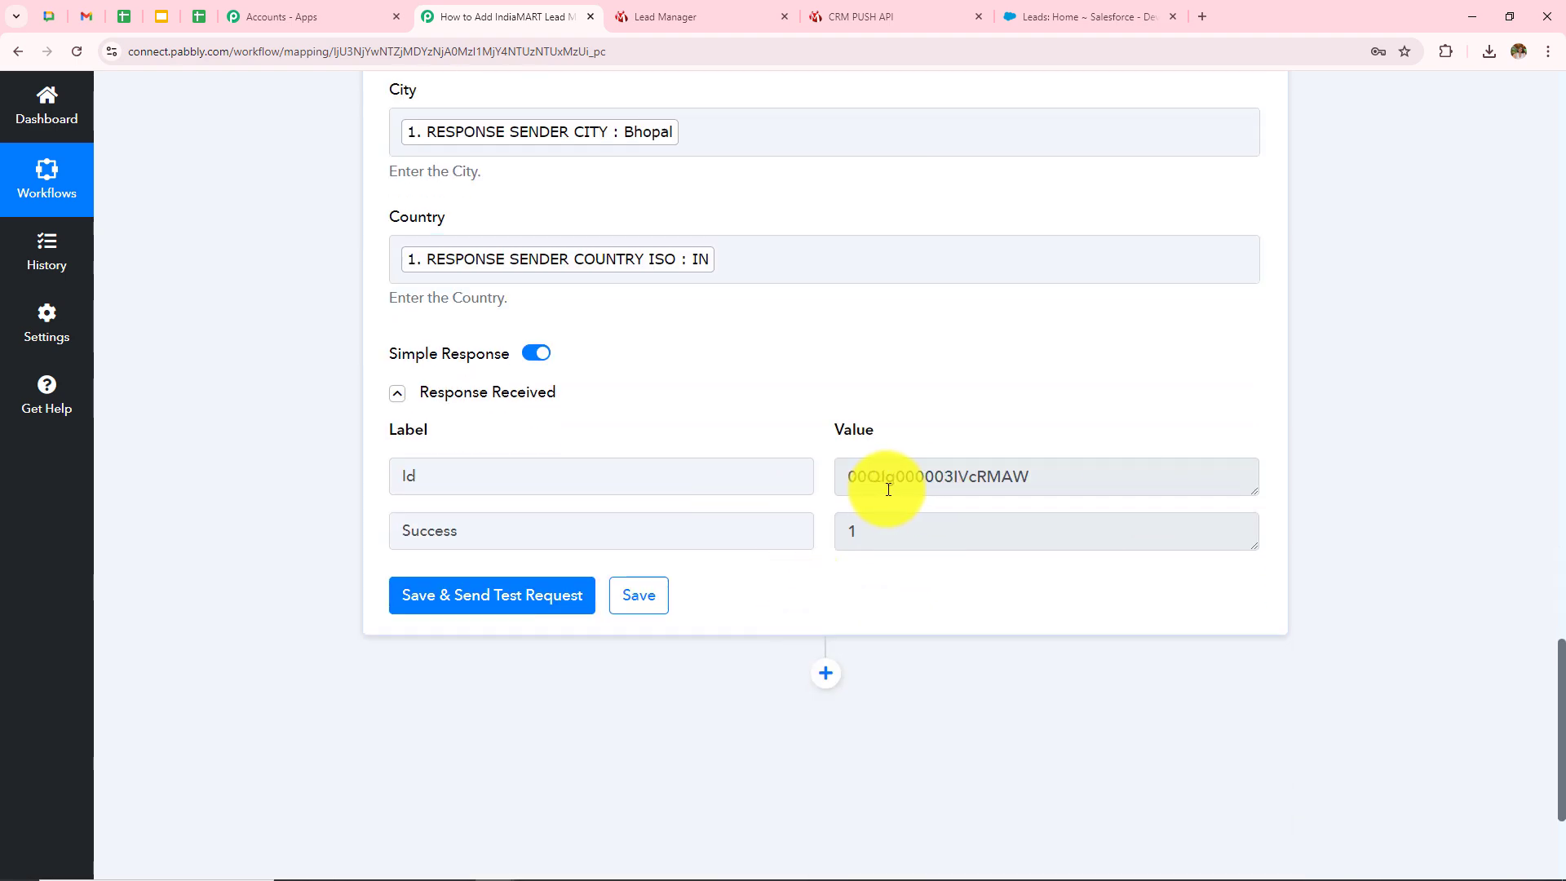
left_click(1105, 13)
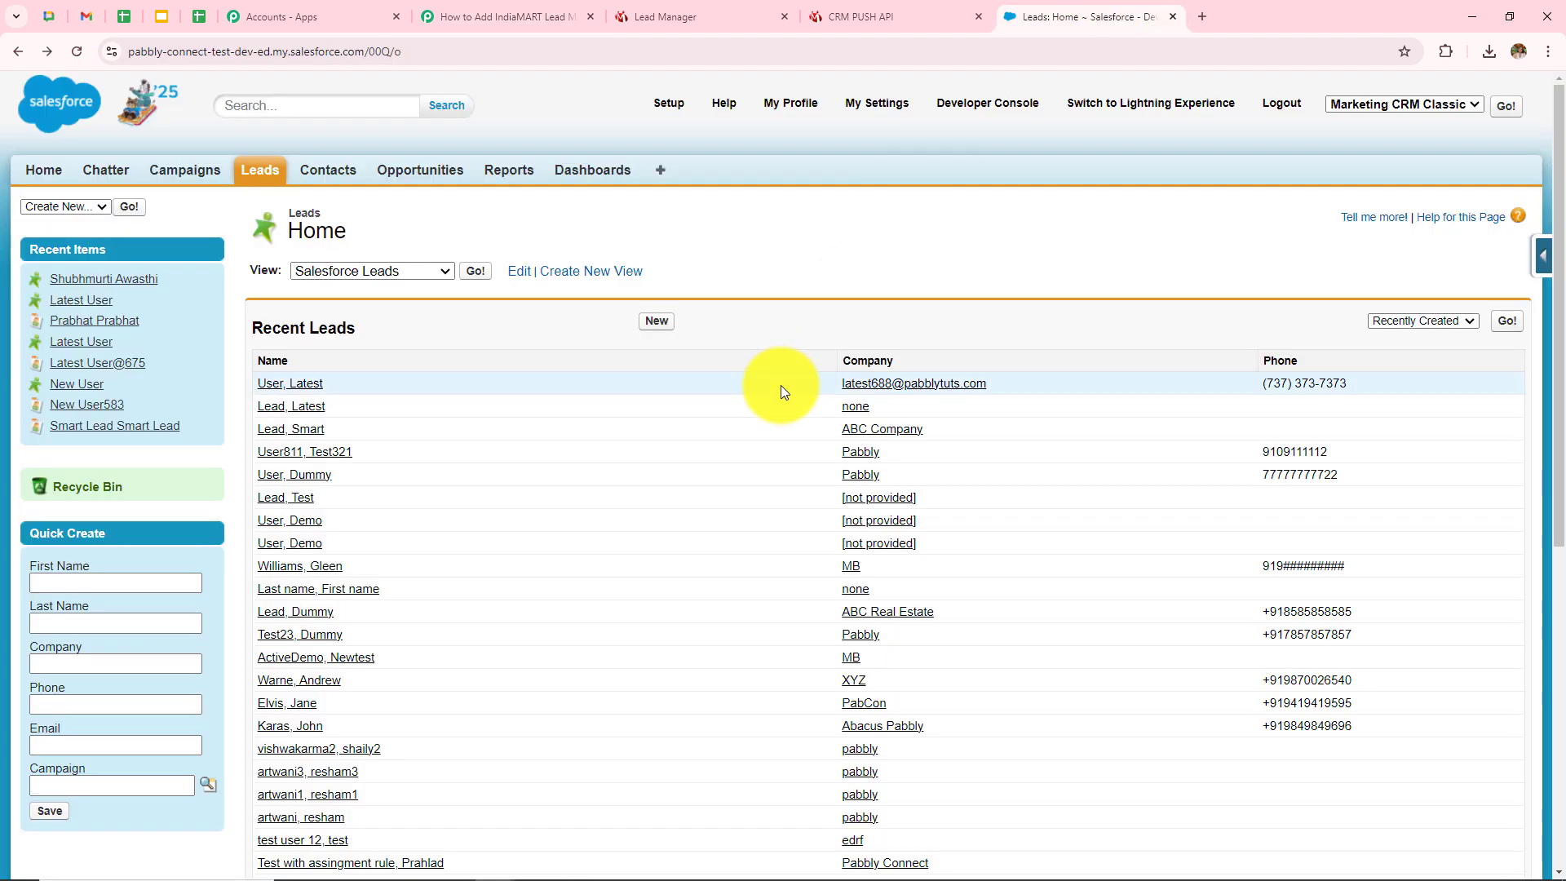